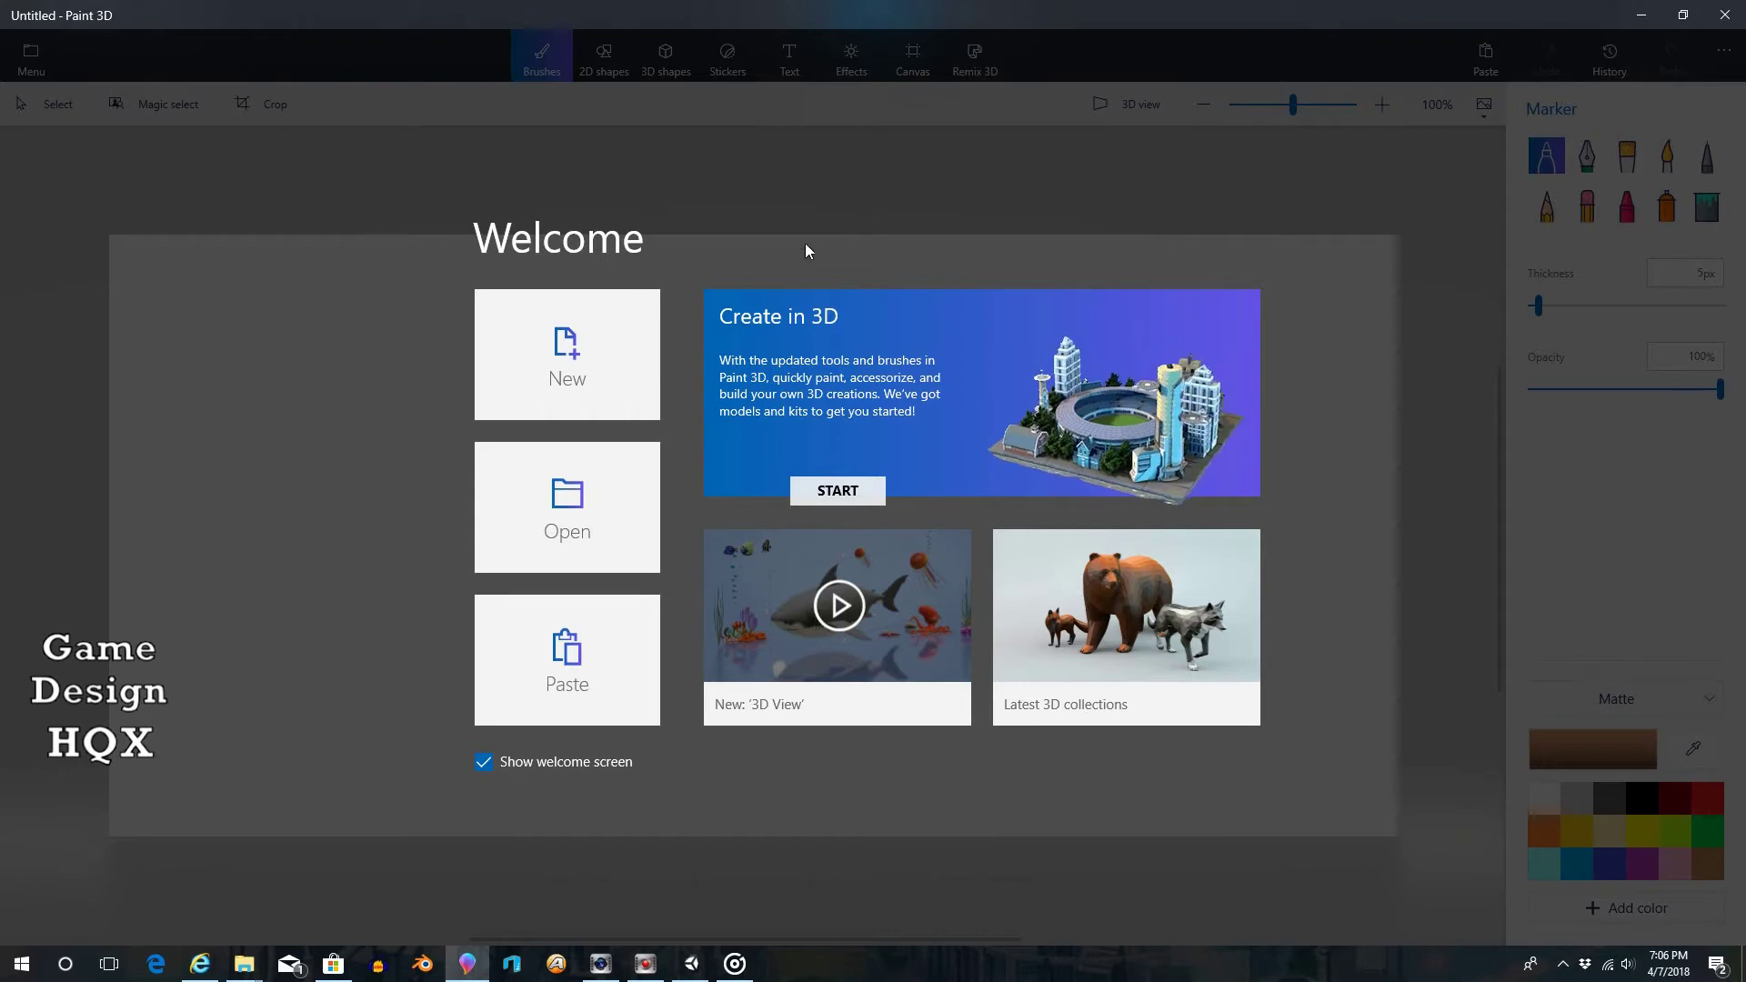
Create a new project and draw a tall, thin brown matte cylinder spanning nearly the full height of the canvas
{"action": "left_click", "coordinate": [551, 352]}
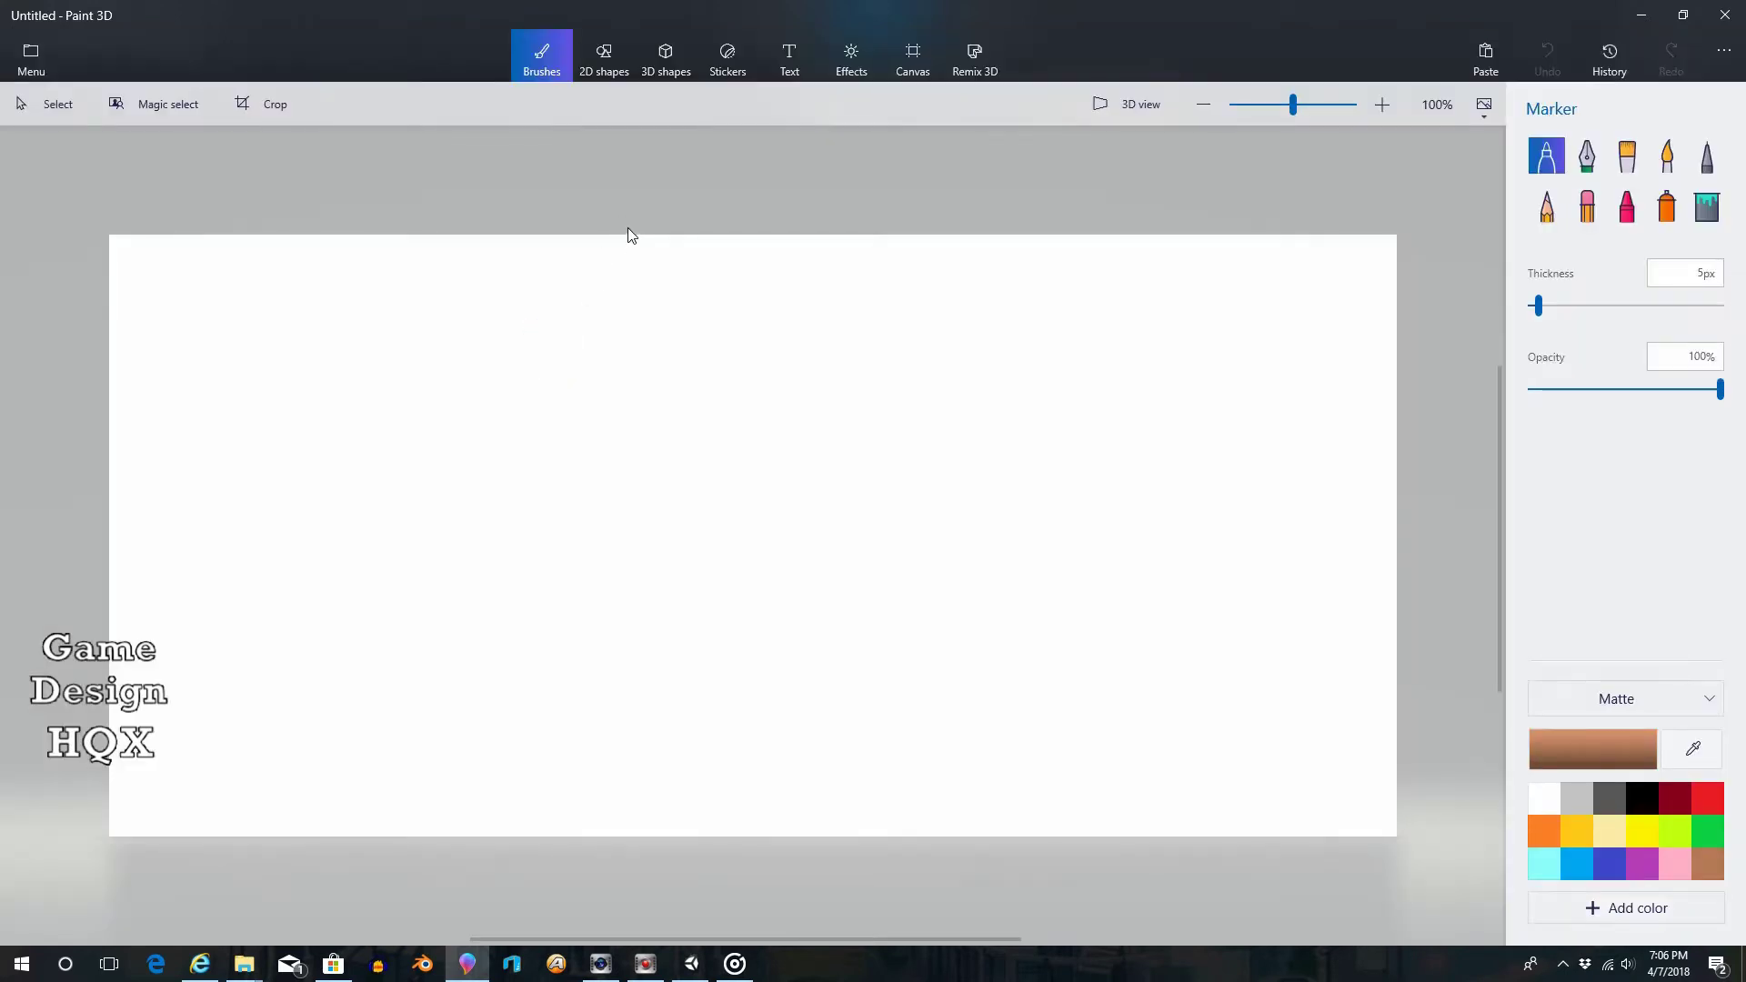
{"action": "left_click", "coordinate": [671, 54]}
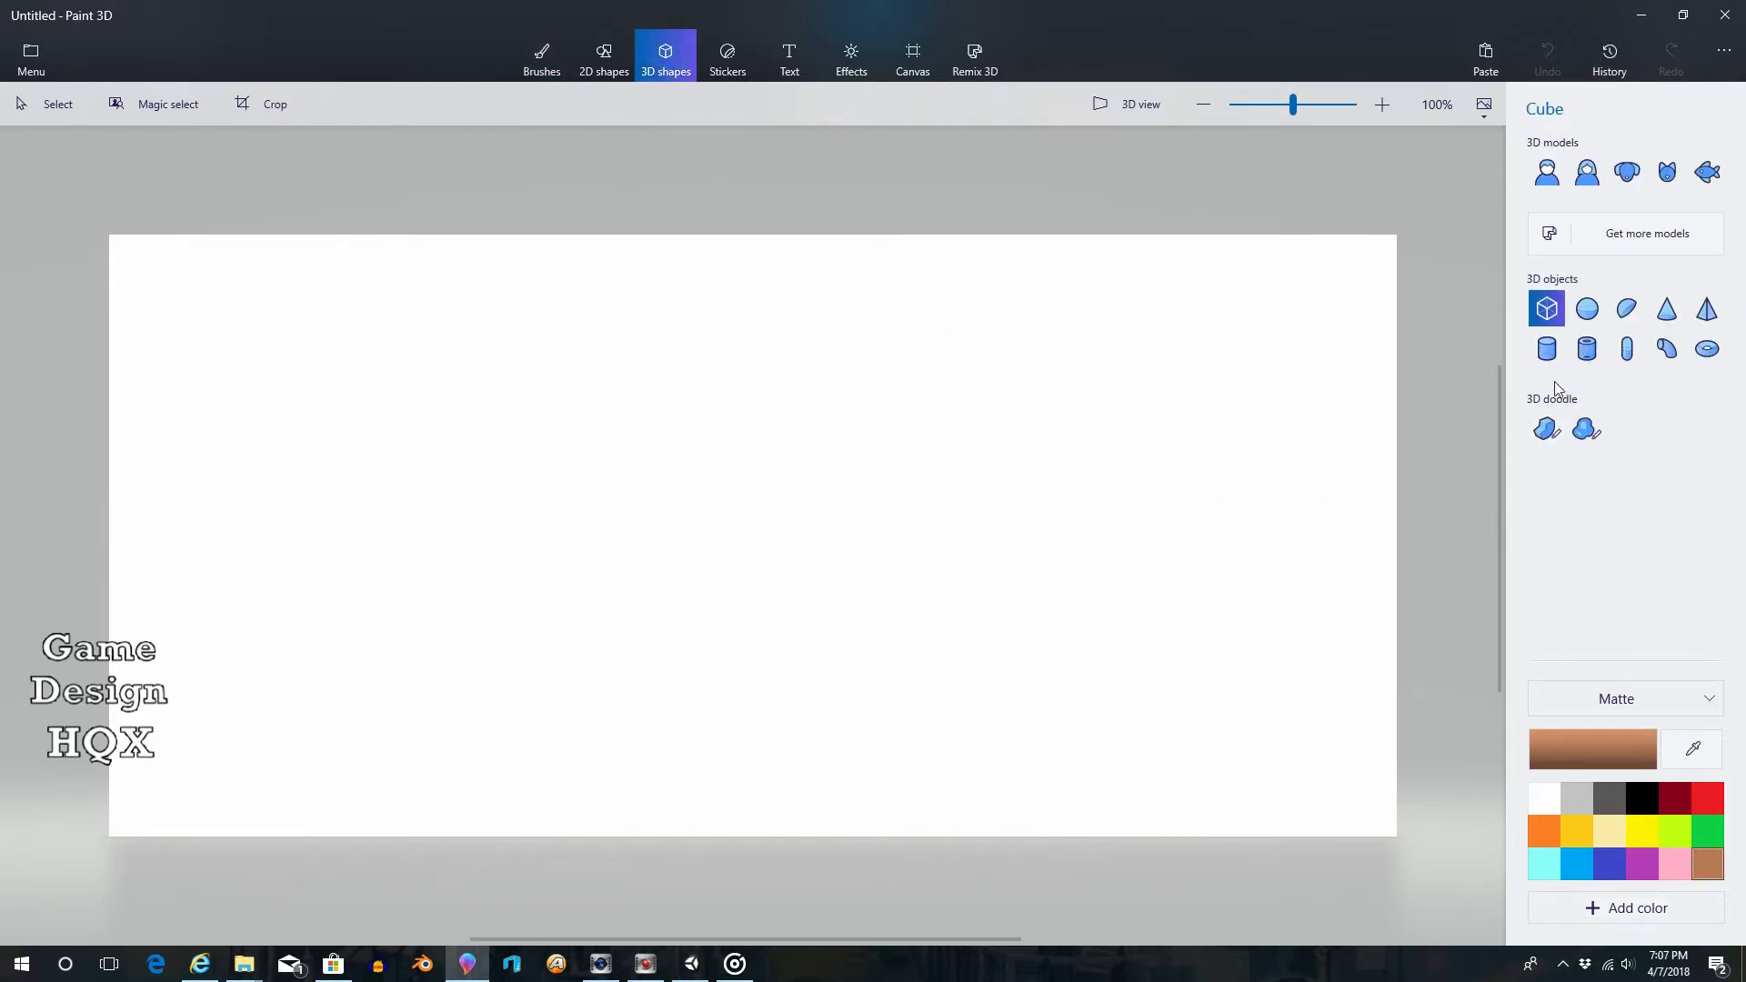
{"action": "left_click", "coordinate": [1548, 352]}
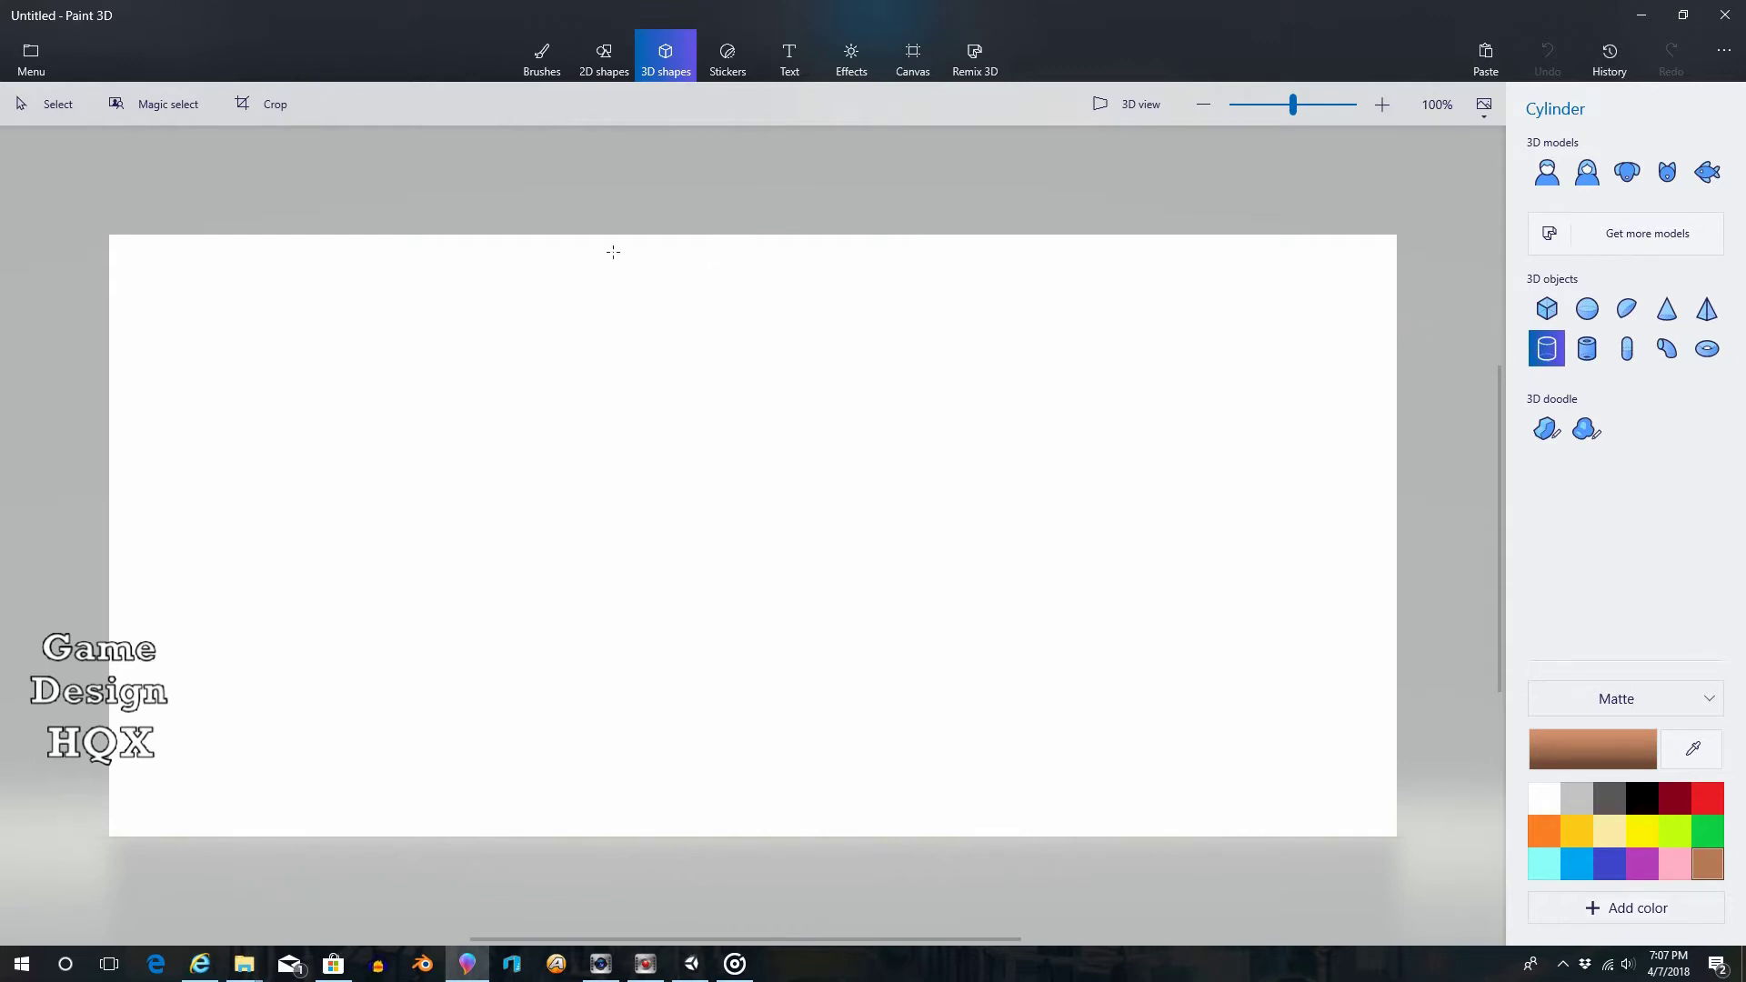
{"action": "left_click", "coordinate": [650, 264]}
{"action": "left_click_drag", "start_coordinate": [665, 297], "coordinate": [674, 820]}
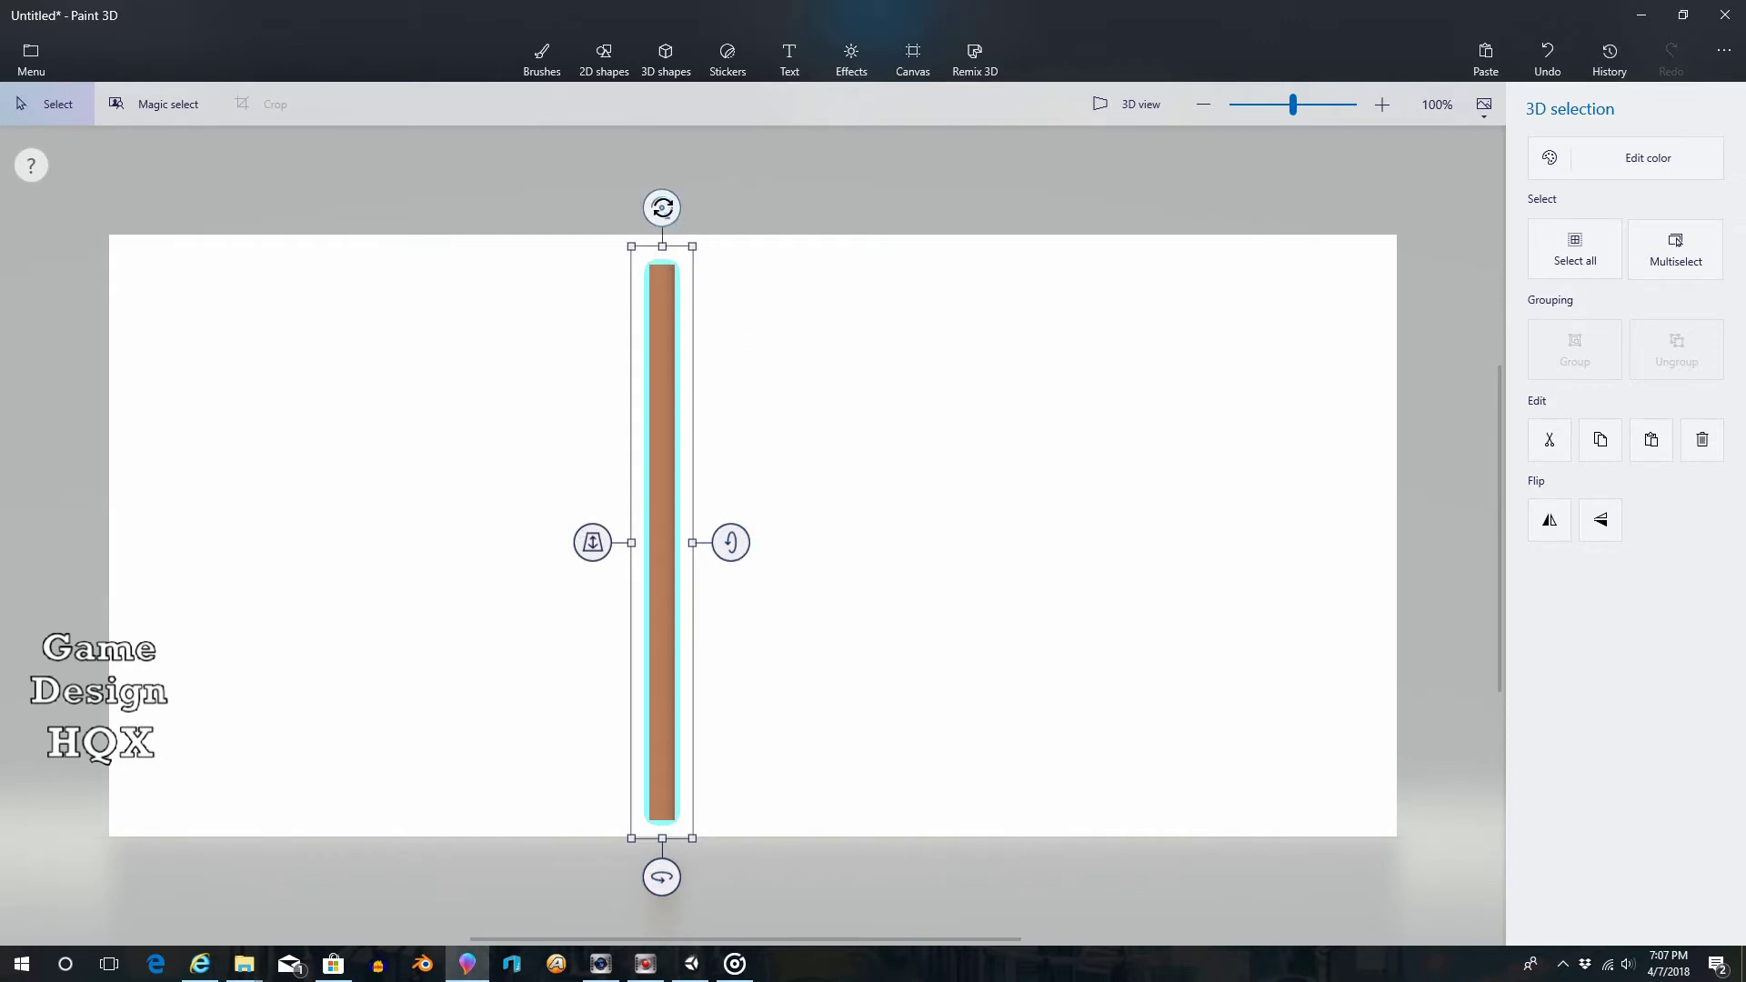
Rotate the cylinder to lie horizontally and move it in depth so the canvas plane runs through its middle
{"action": "left_click_drag", "start_coordinate": [662, 207], "coordinate": [975, 533]}
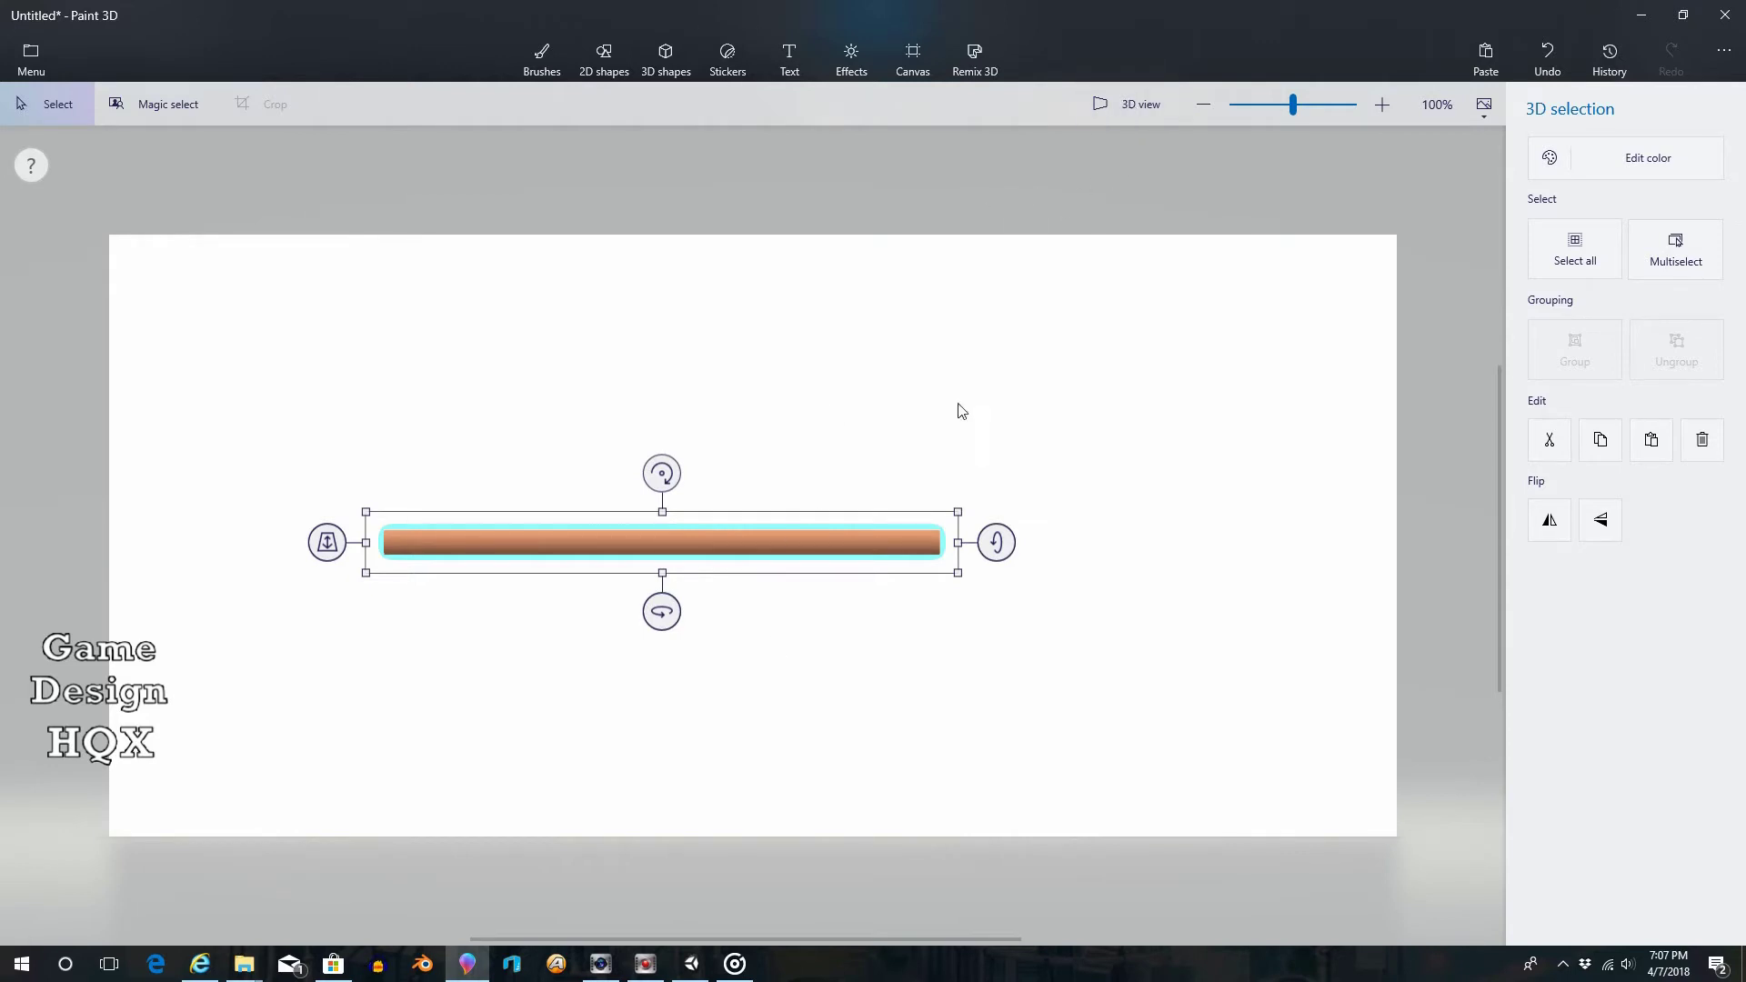
{"action": "left_click", "coordinate": [1128, 102]}
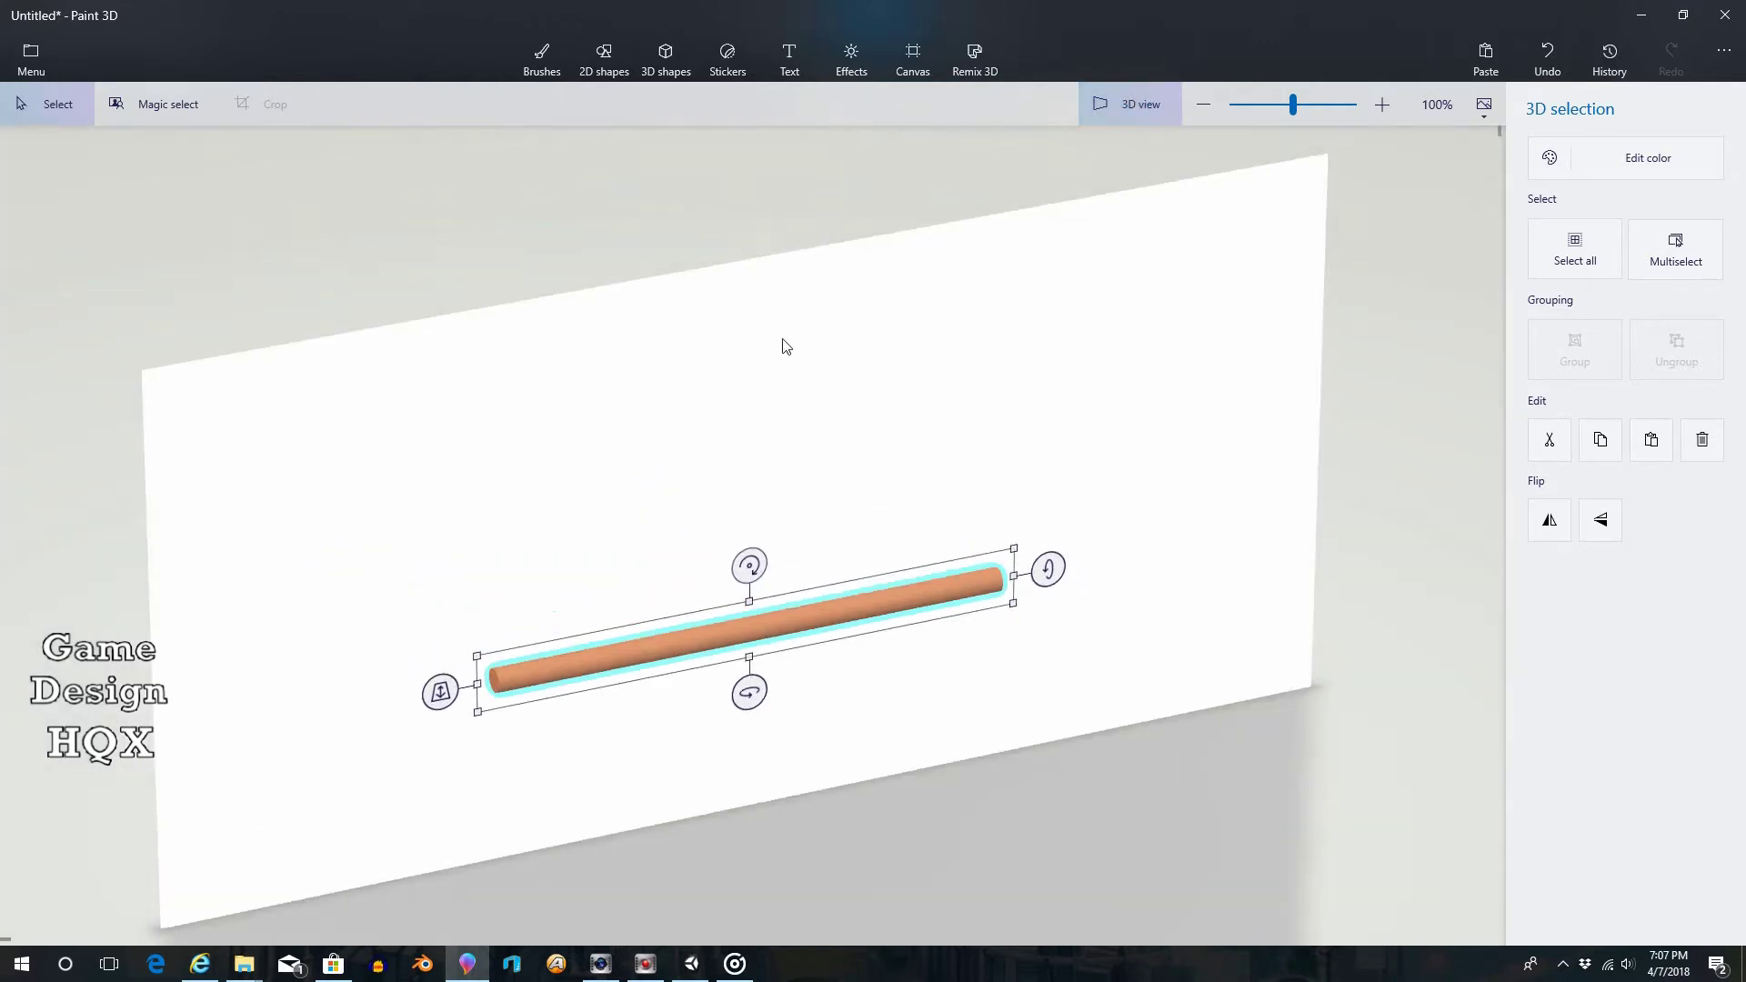
{"action": "left_click_drag", "start_coordinate": [779, 251], "coordinate": [695, 461]}
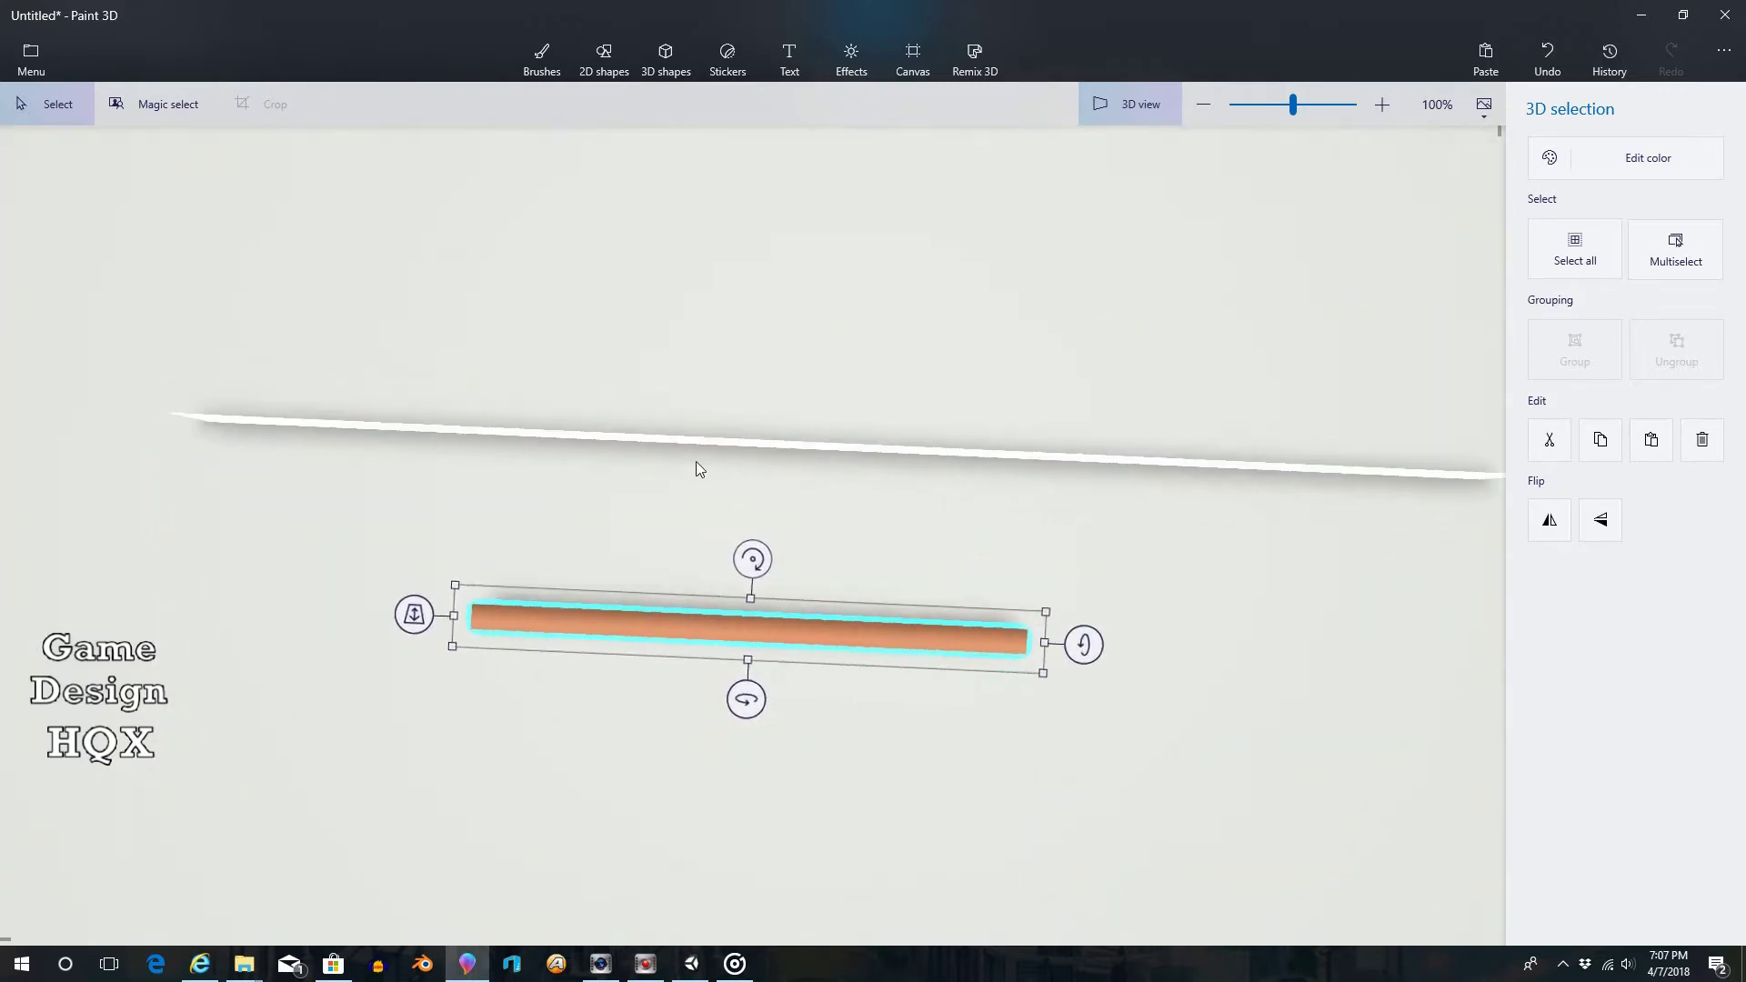
{"action": "left_click_drag", "start_coordinate": [706, 628], "coordinate": [716, 445]}
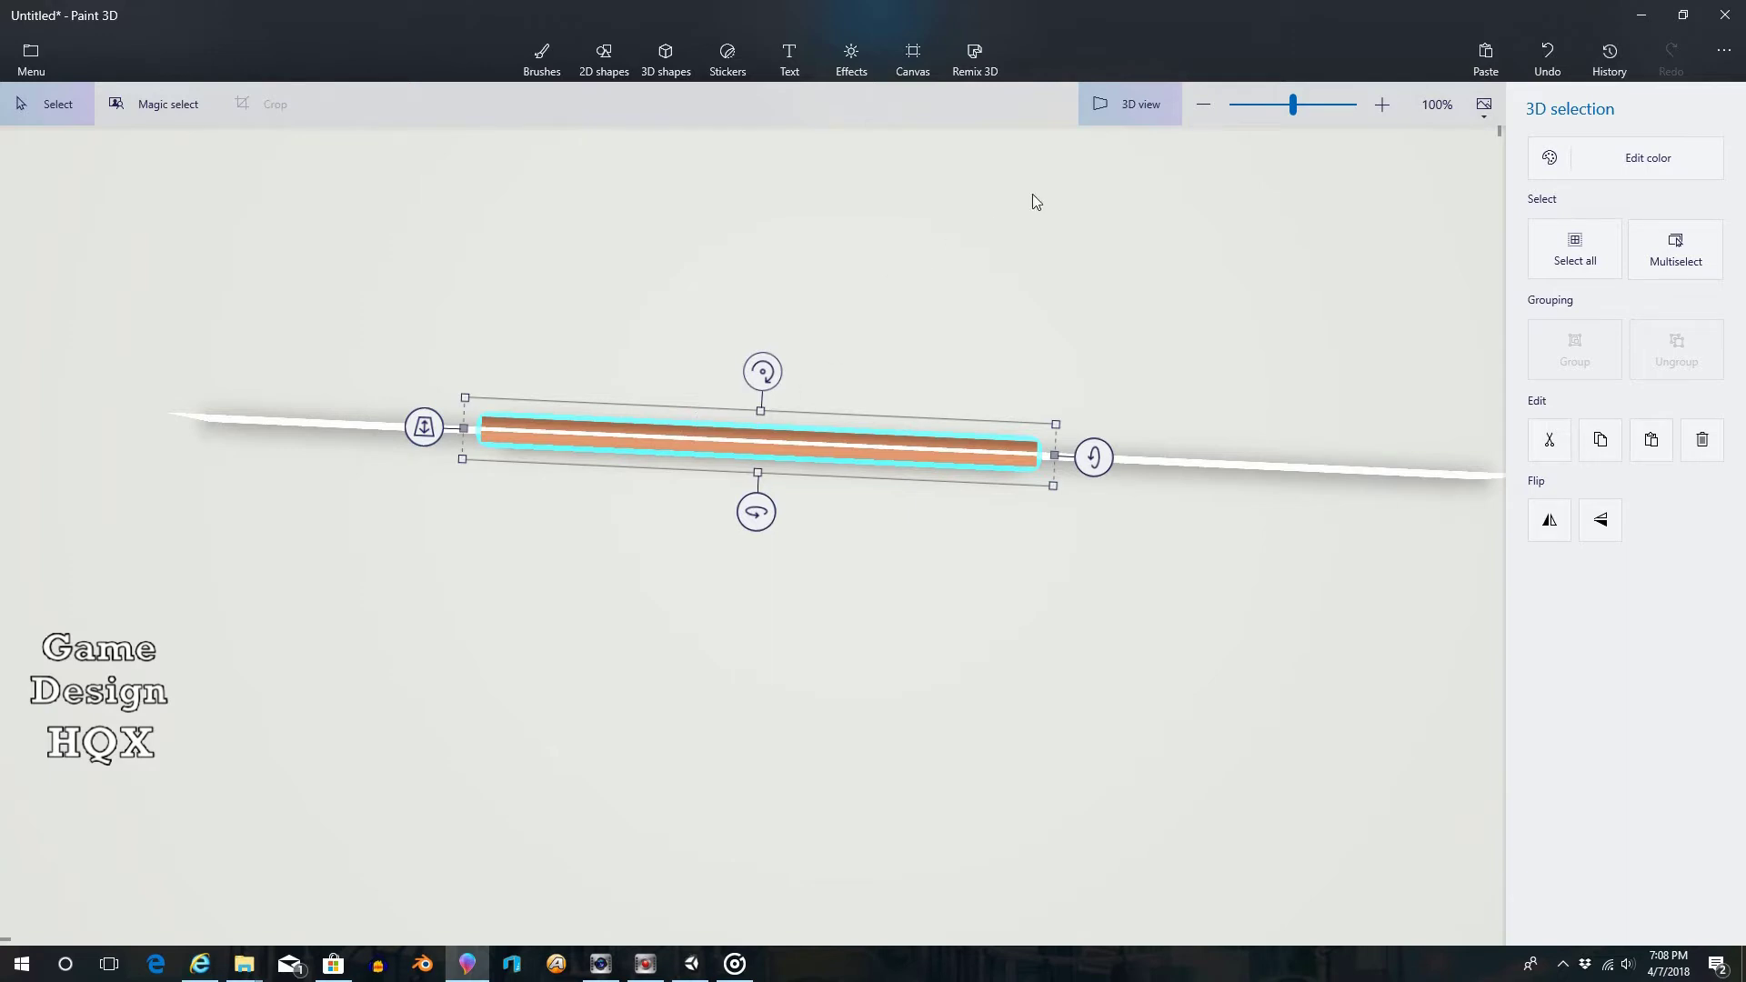
{"action": "left_click", "coordinate": [1135, 101]}
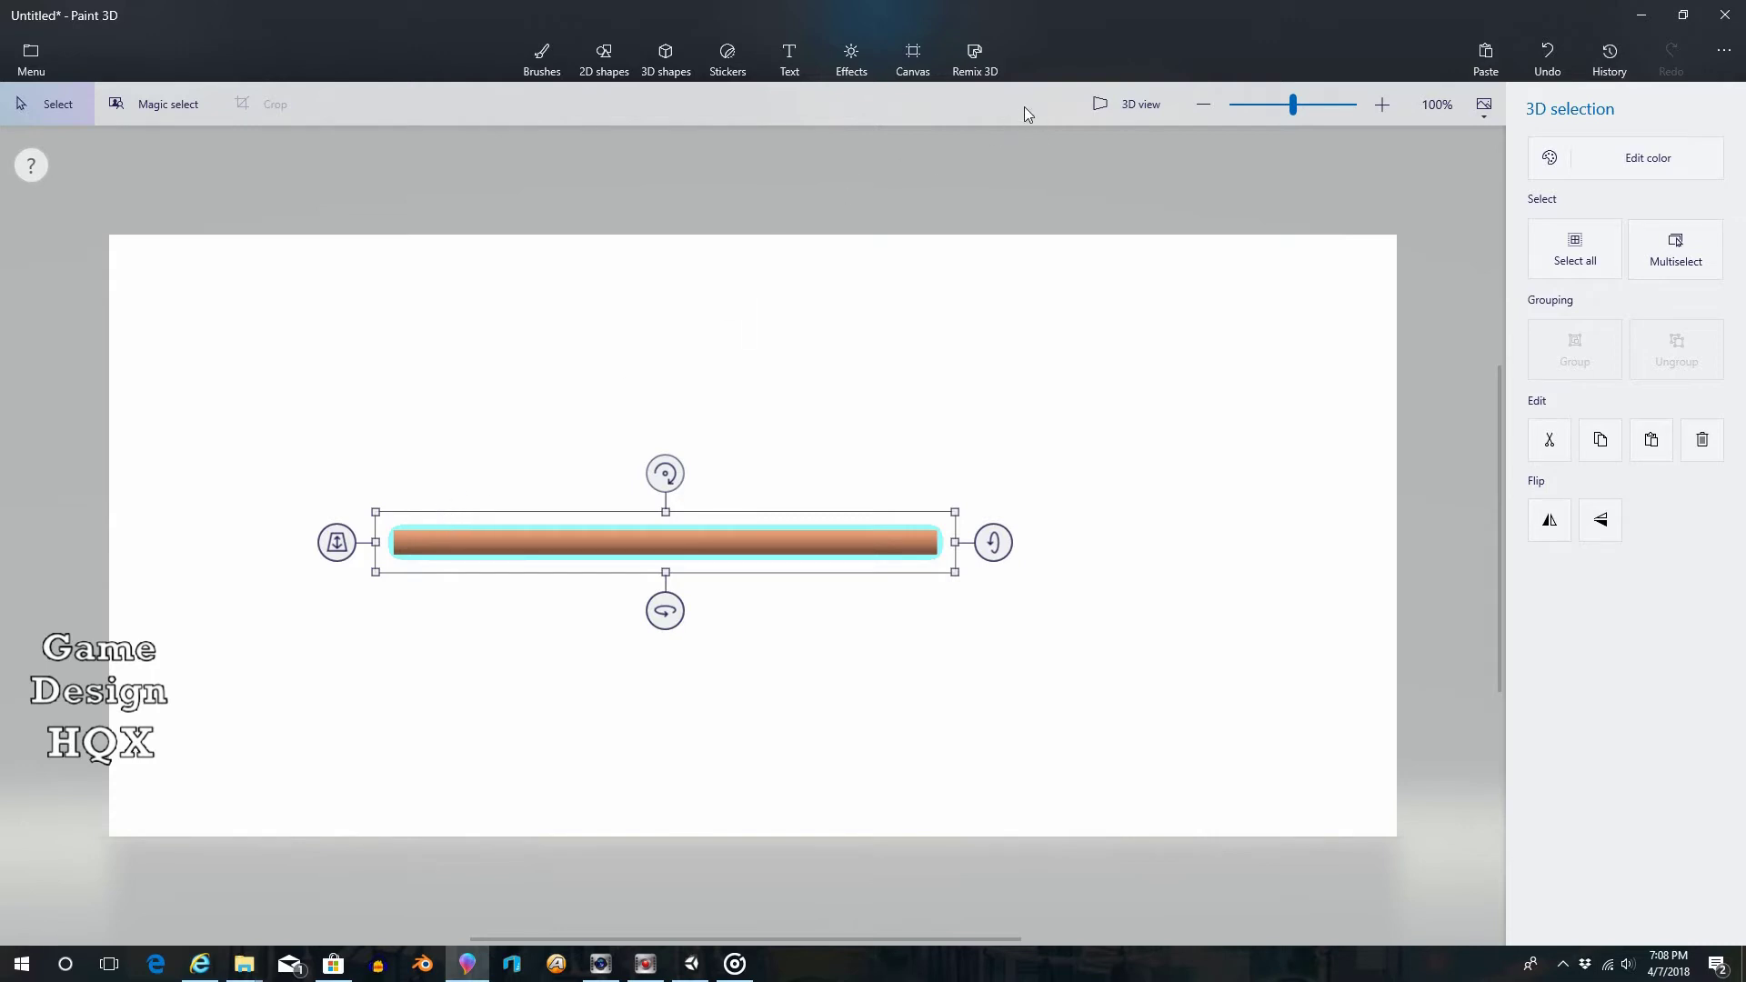
Draw a closed sharp-edge 3D doodle of a backward-slanting feather with a jagged upper edge, its straight base along the top of the shaft's left end
{"action": "left_click", "coordinate": [979, 187]}
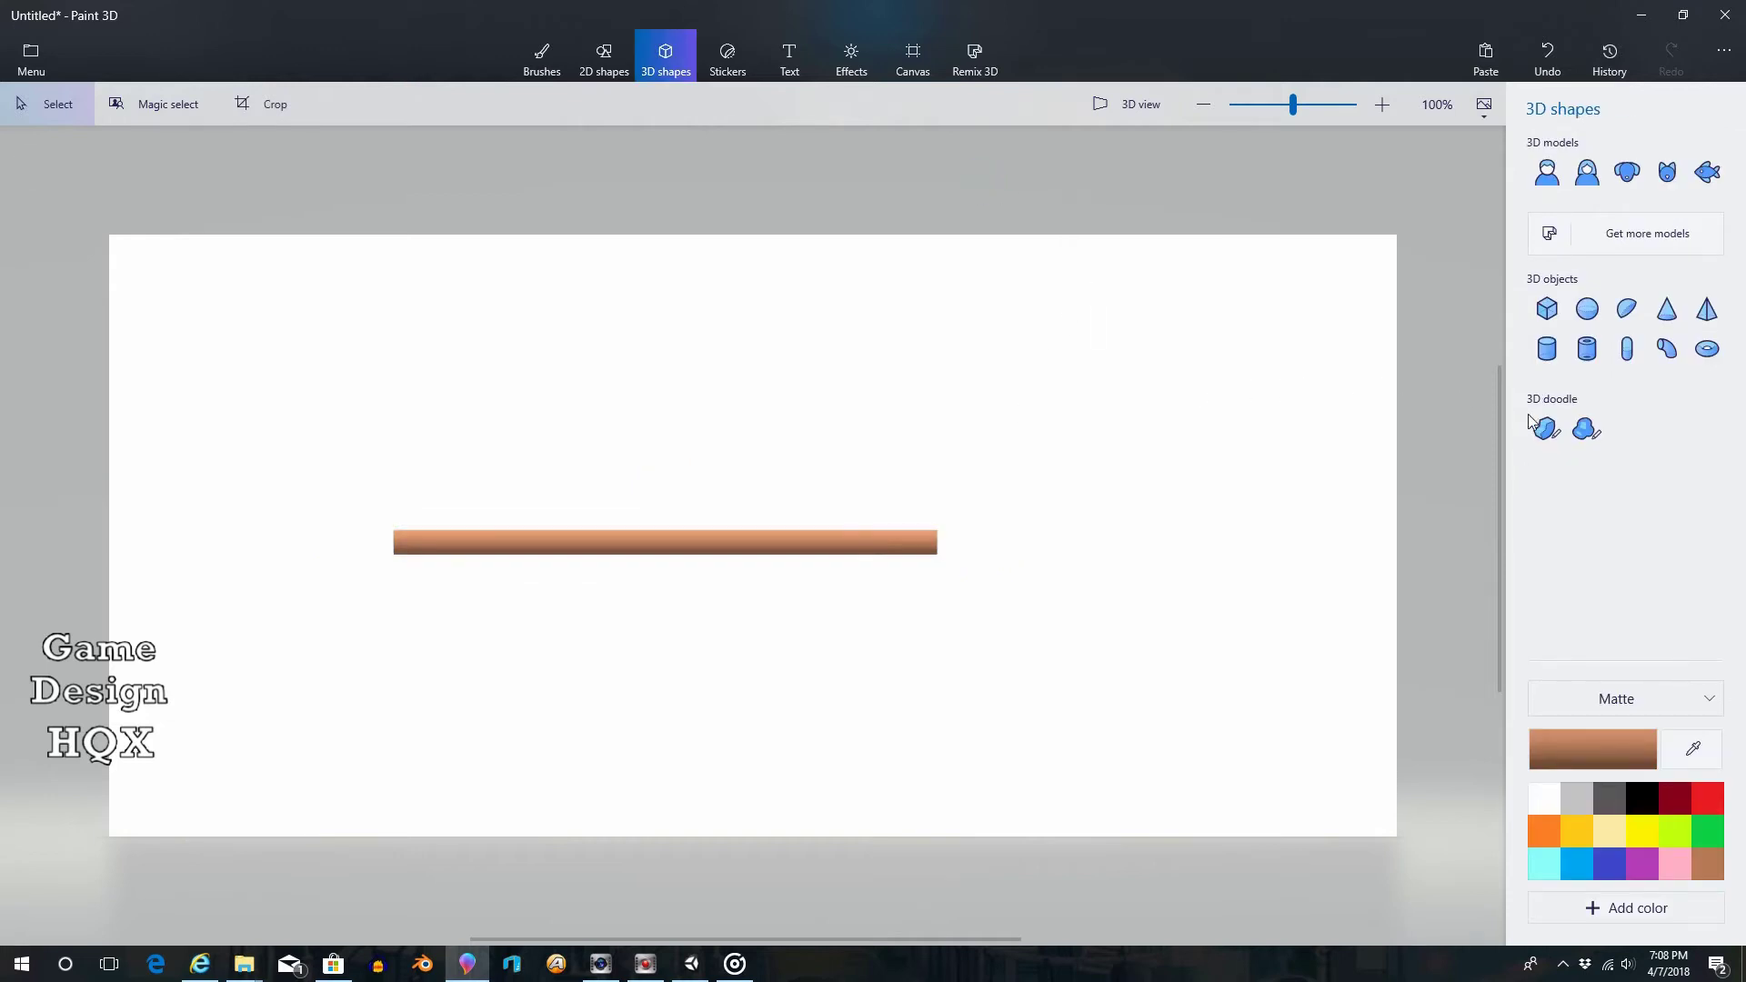
{"action": "left_click", "coordinate": [1545, 431]}
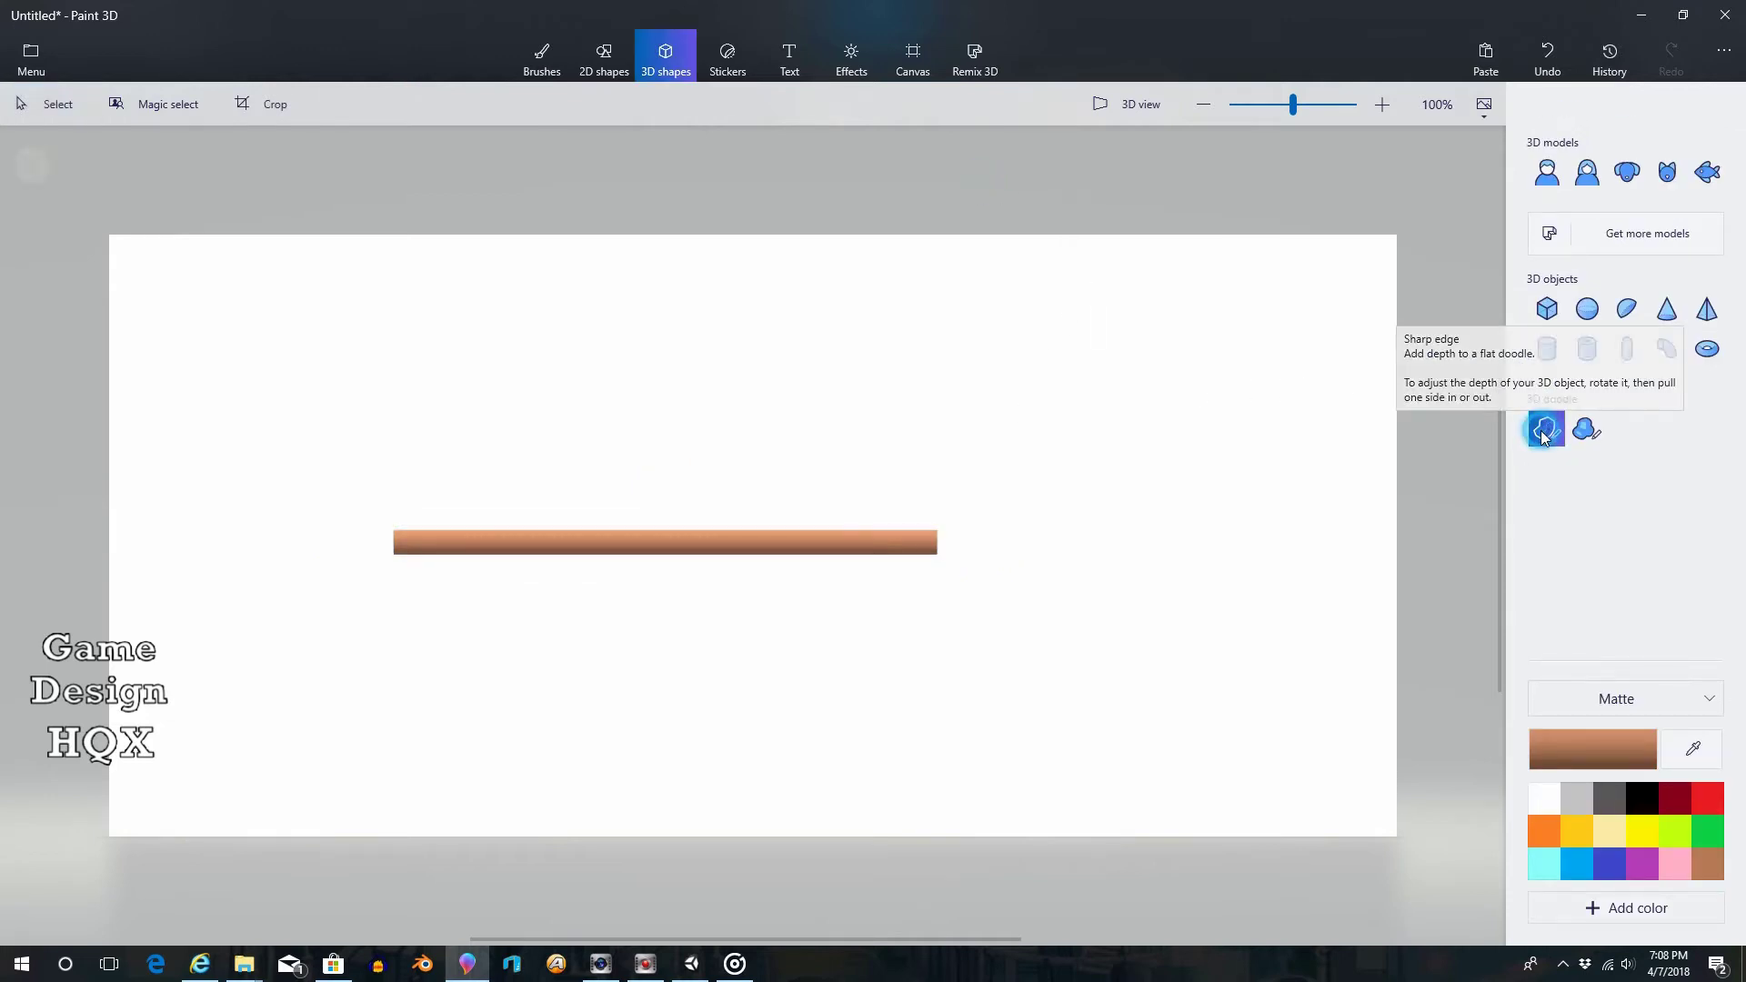
{"action": "scroll", "coordinate": [838, 459], "scroll_direction": "up", "scroll_amount": 5, "text": "ctrl"}
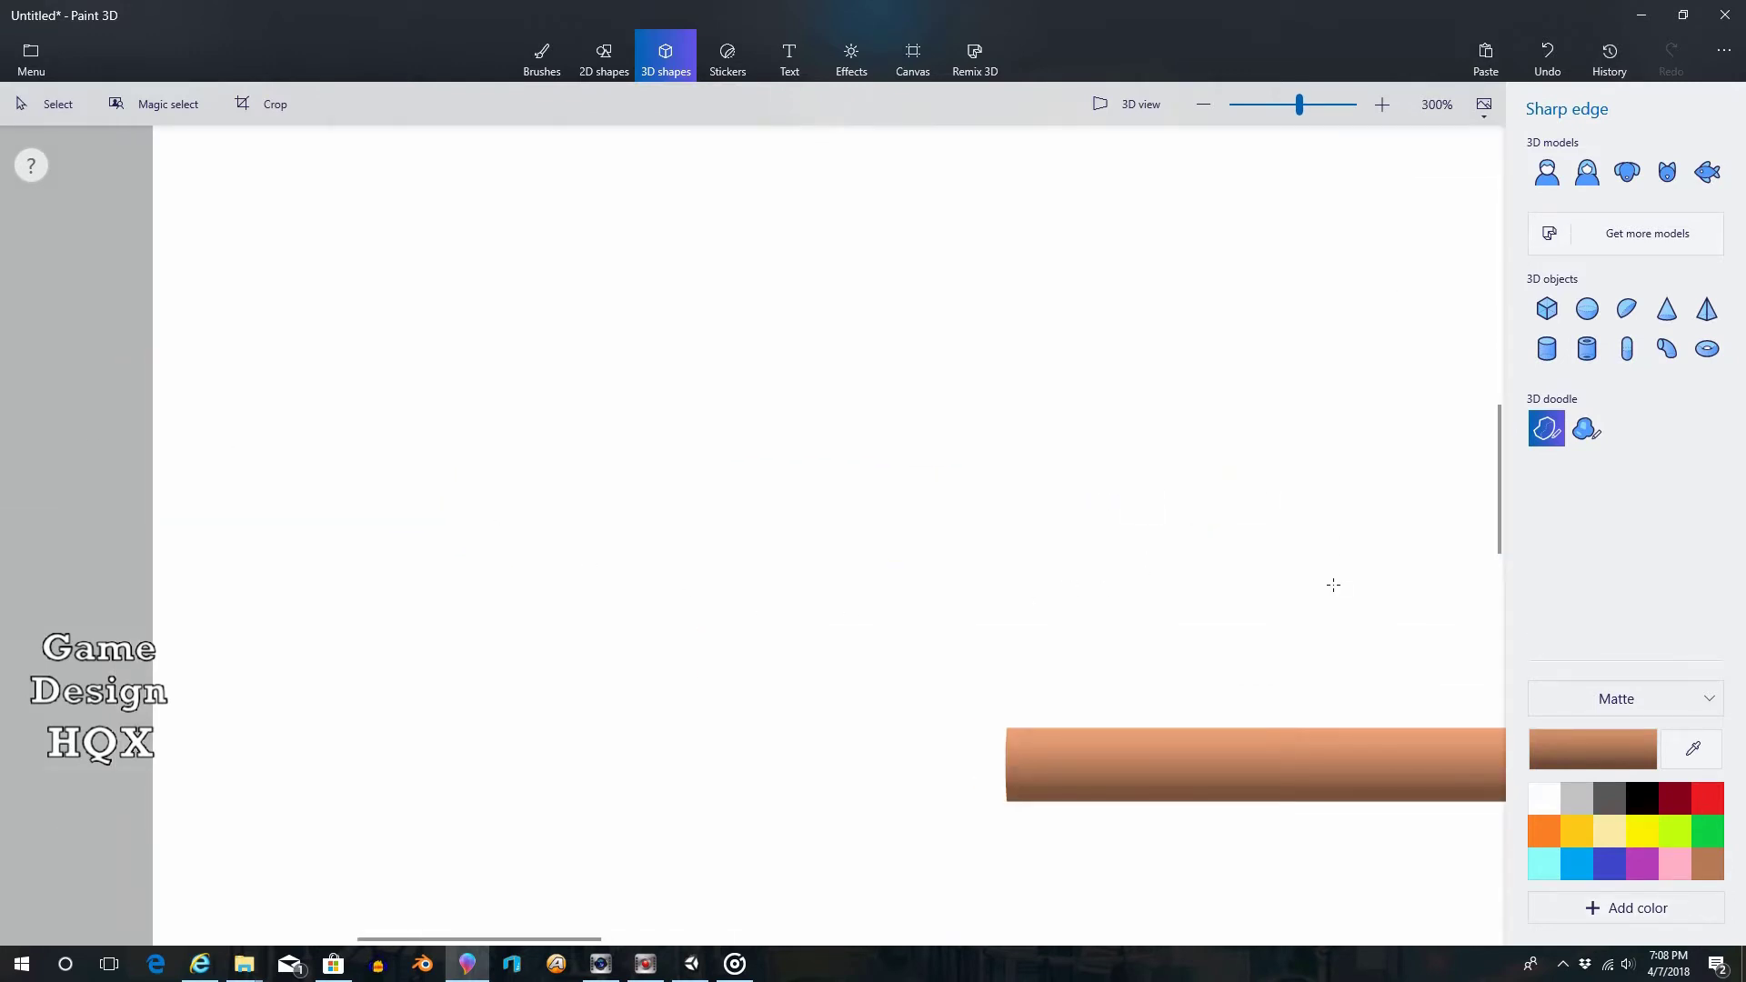
{"action": "right_click_drag", "start_coordinate": [1375, 564], "coordinate": [964, 530]}
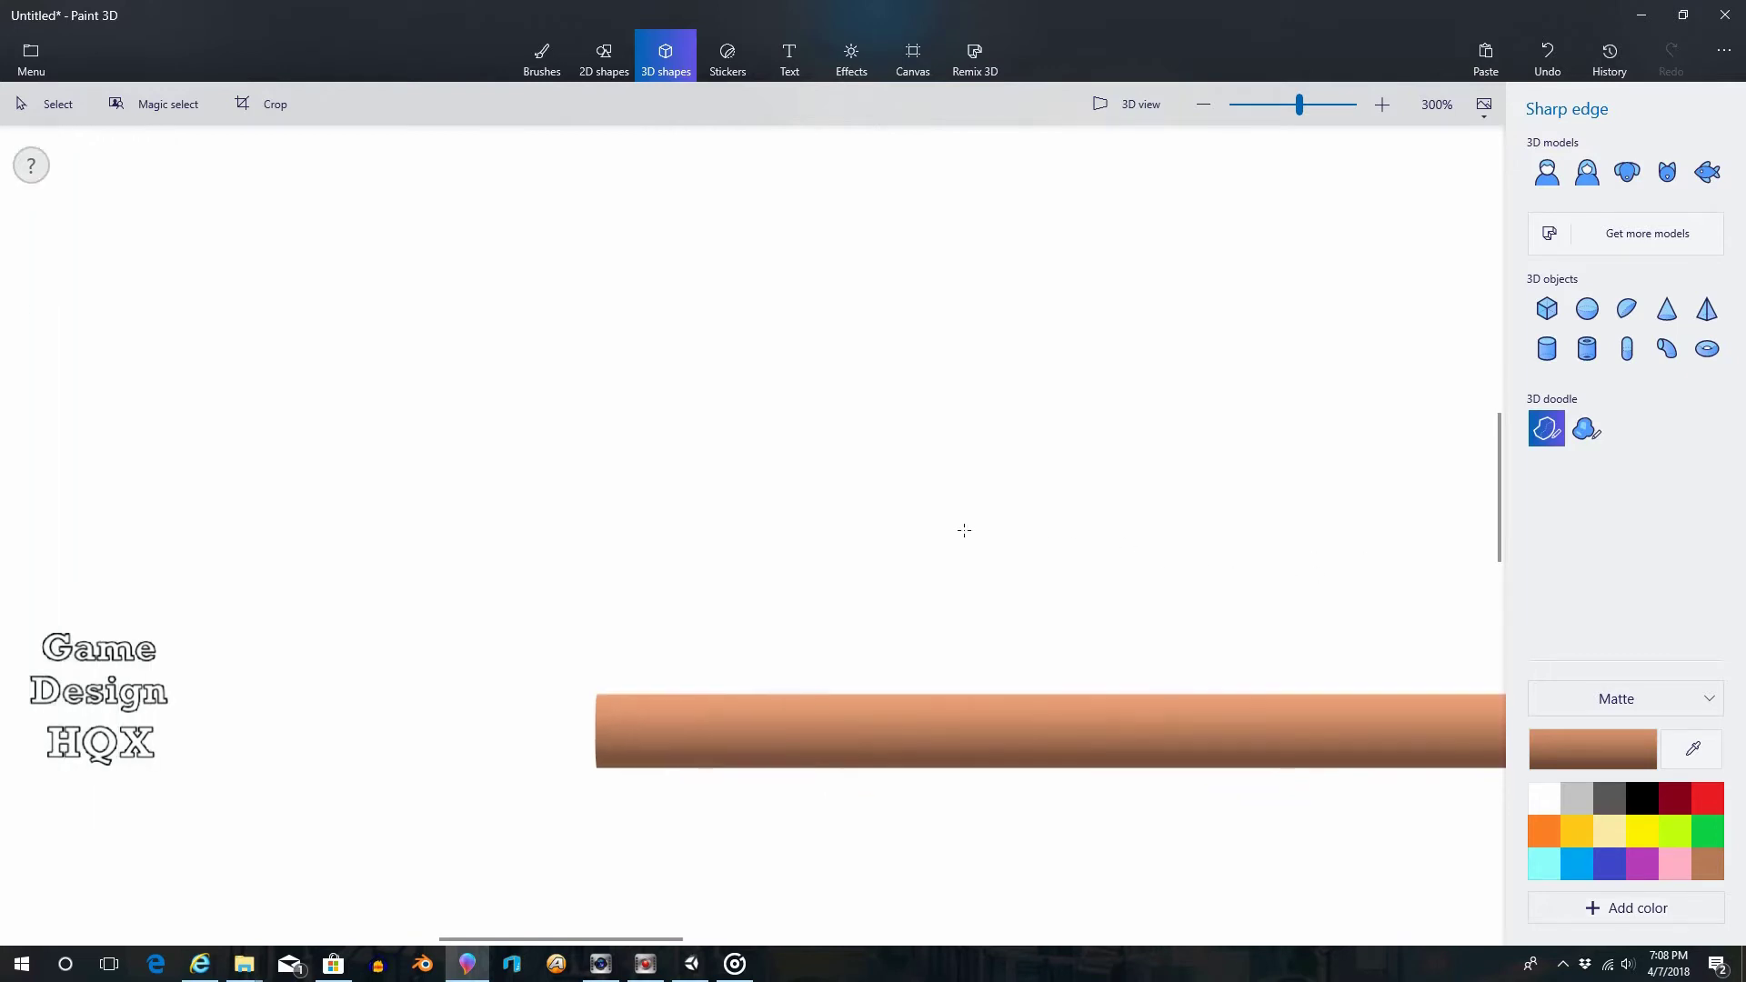
{"action": "left_click", "coordinate": [910, 696]}
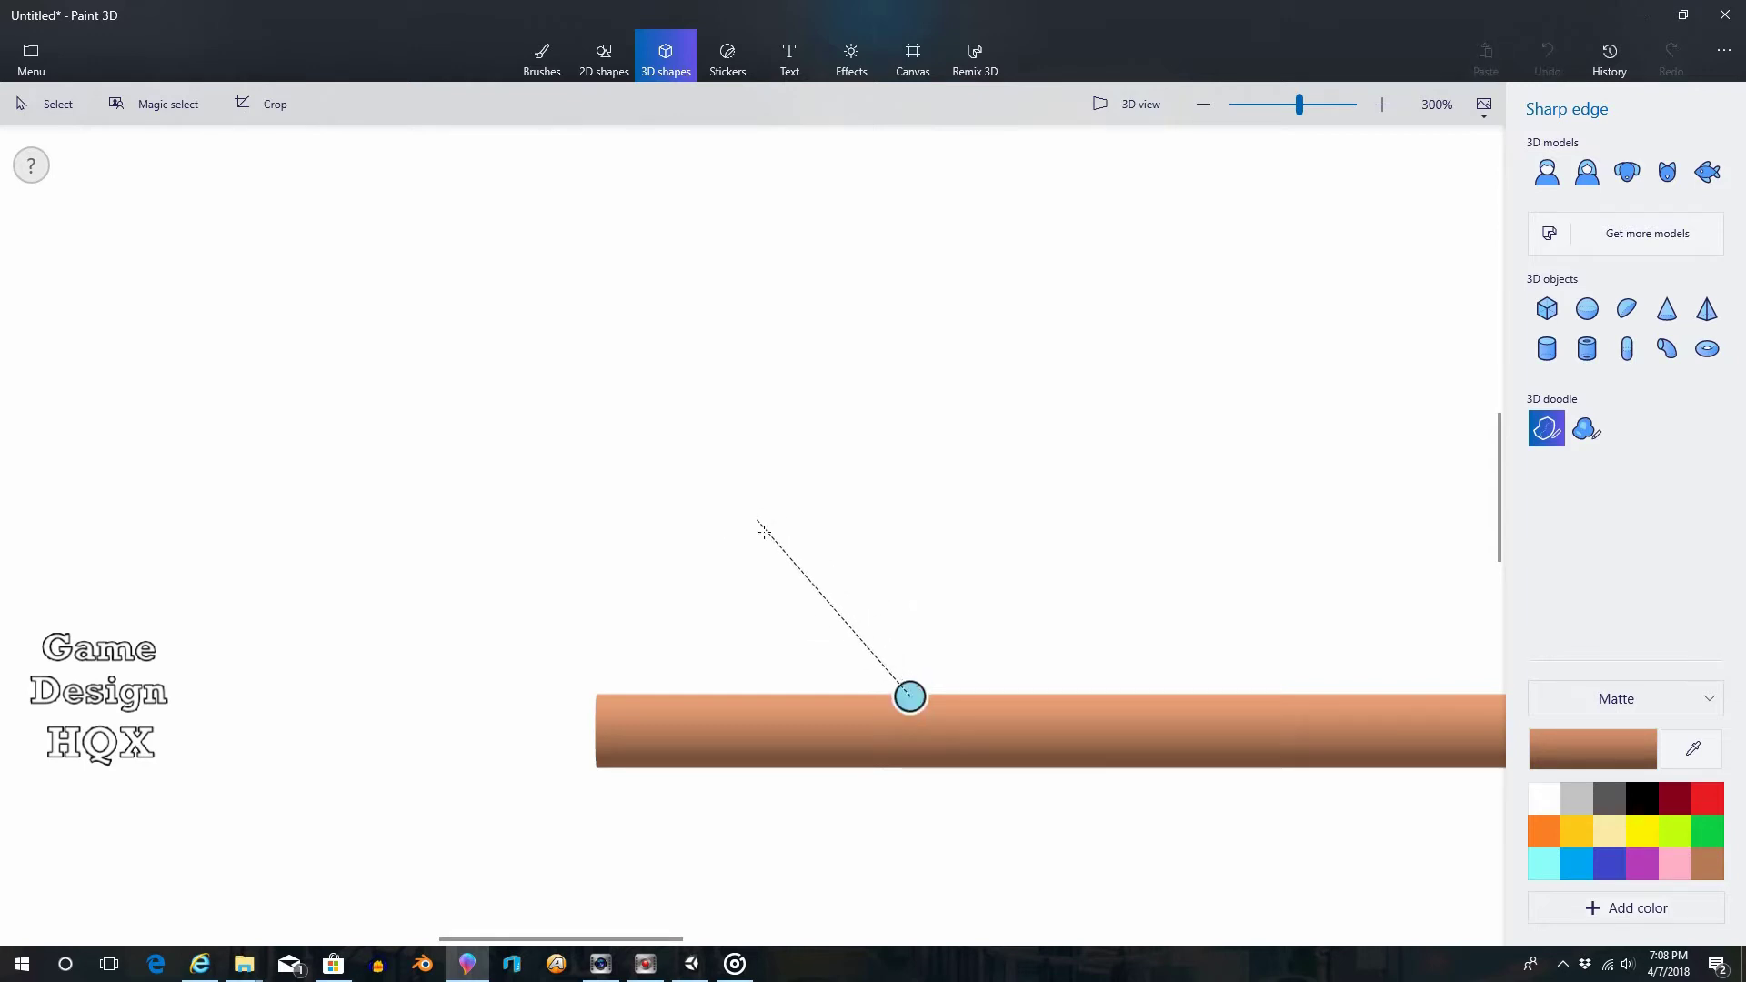
{"action": "left_click", "coordinate": [790, 574]}
{"action": "left_click", "coordinate": [800, 598]}
{"action": "left_click", "coordinate": [785, 600]}
{"action": "left_click", "coordinate": [757, 578]}
{"action": "left_click", "coordinate": [763, 600]}
{"action": "left_click", "coordinate": [738, 580]}
{"action": "left_click", "coordinate": [738, 600]}
{"action": "left_click", "coordinate": [722, 587]}
{"action": "left_click", "coordinate": [723, 603]}
{"action": "left_click", "coordinate": [703, 583]}
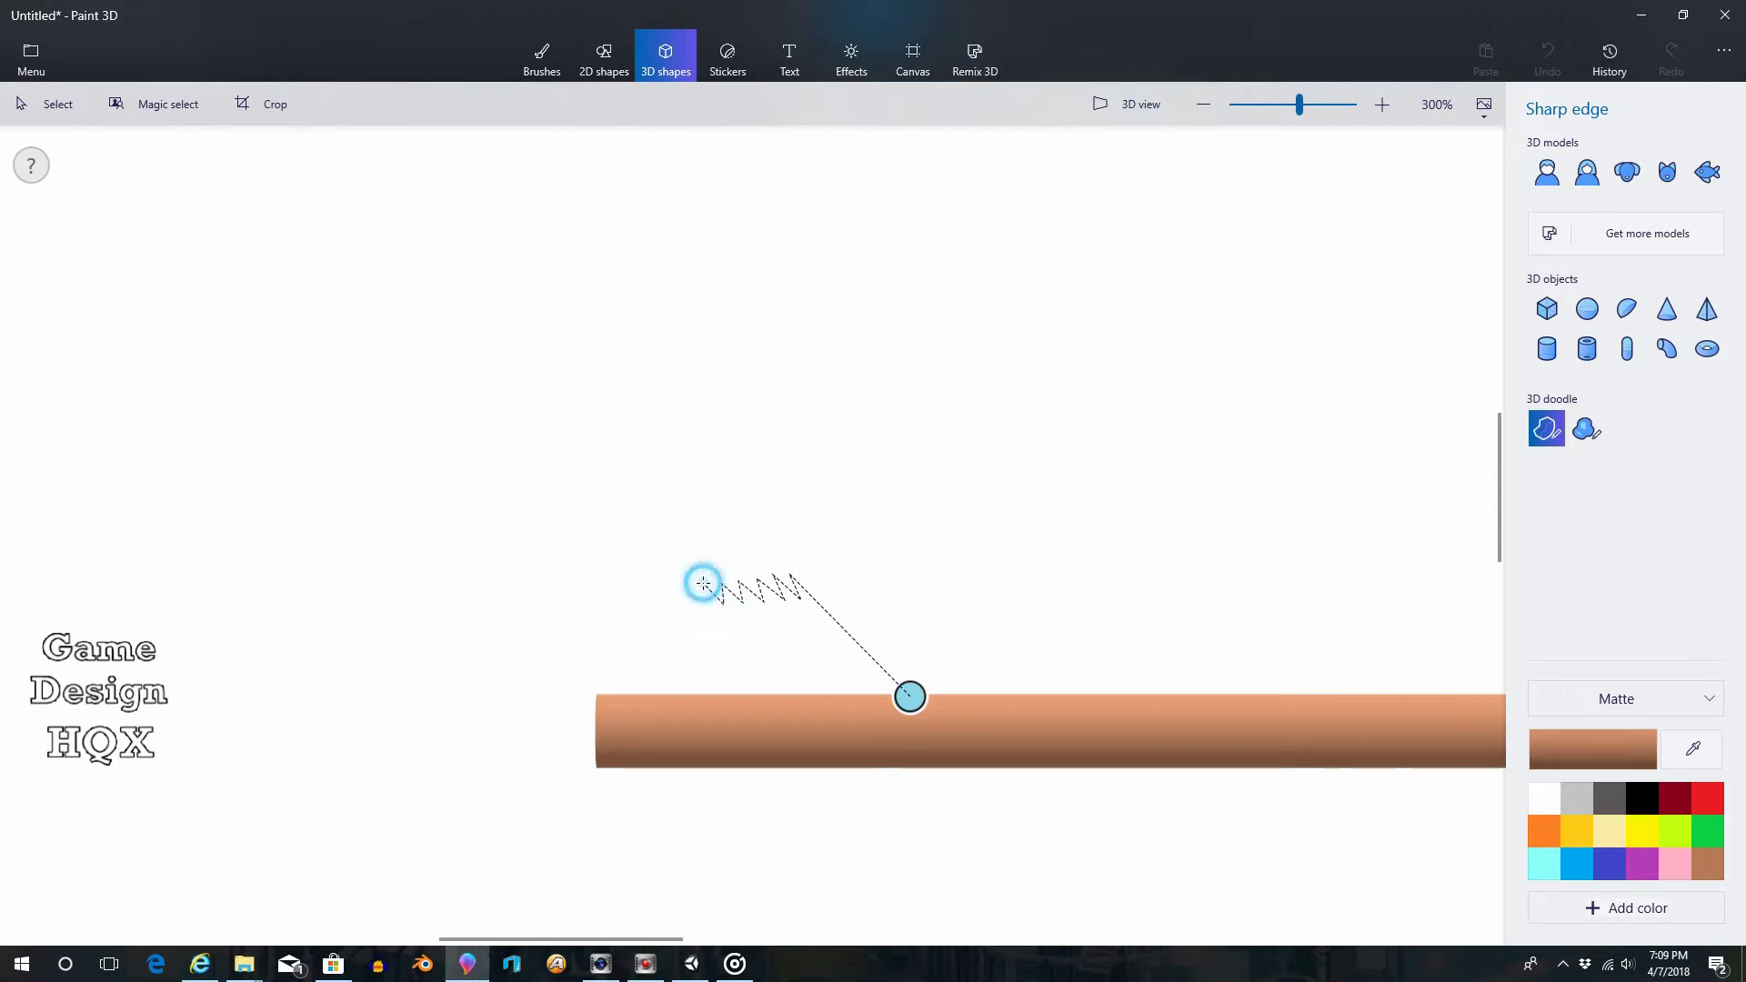
{"action": "left_click", "coordinate": [711, 606]}
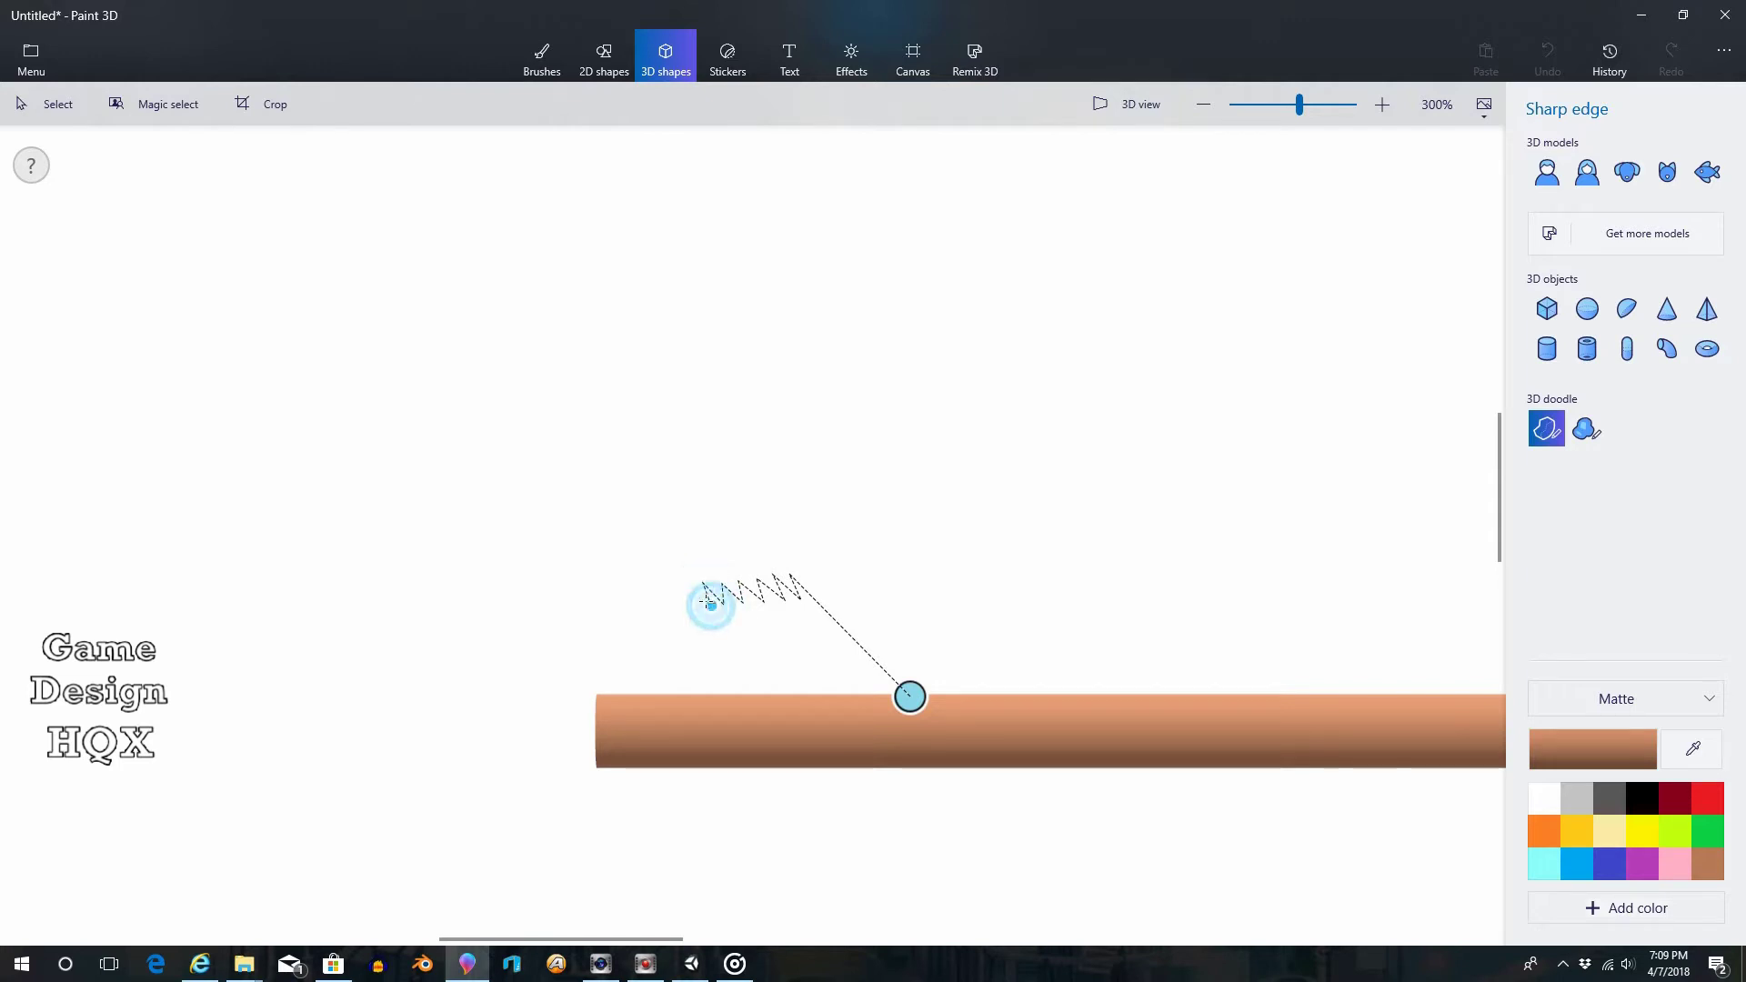
{"action": "left_click", "coordinate": [687, 583]}
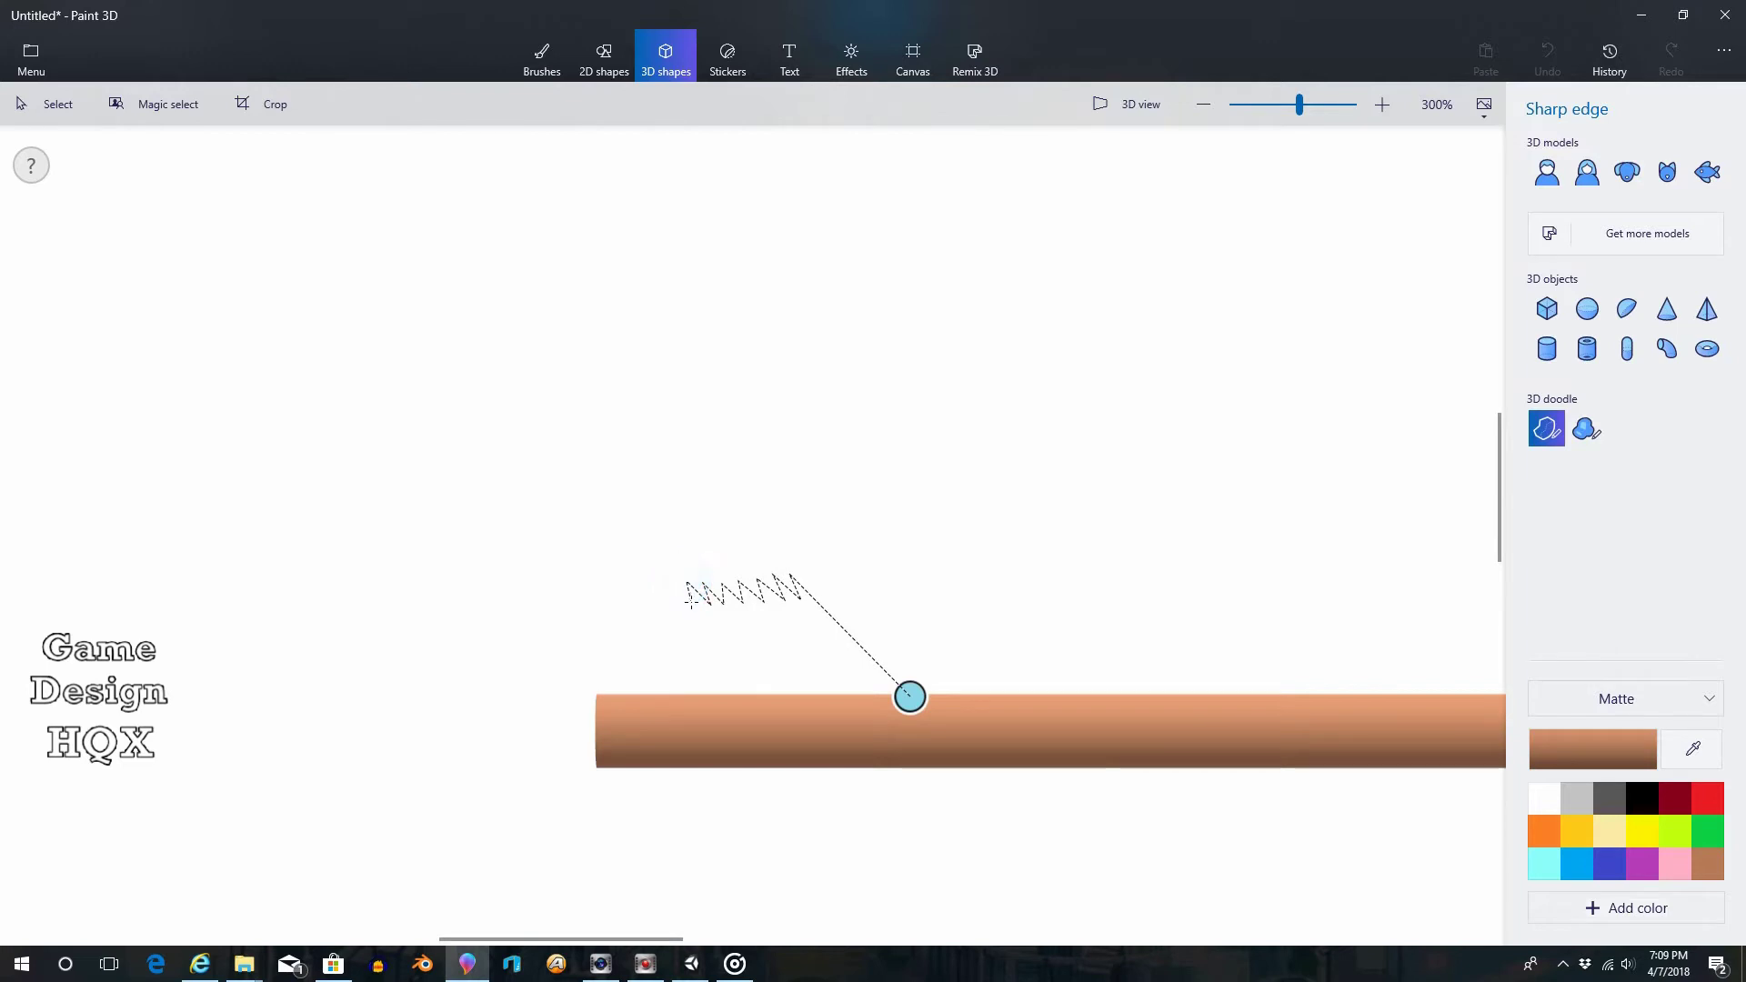
{"action": "left_click", "coordinate": [693, 608]}
{"action": "left_click", "coordinate": [675, 589]}
{"action": "left_click", "coordinate": [680, 610]}
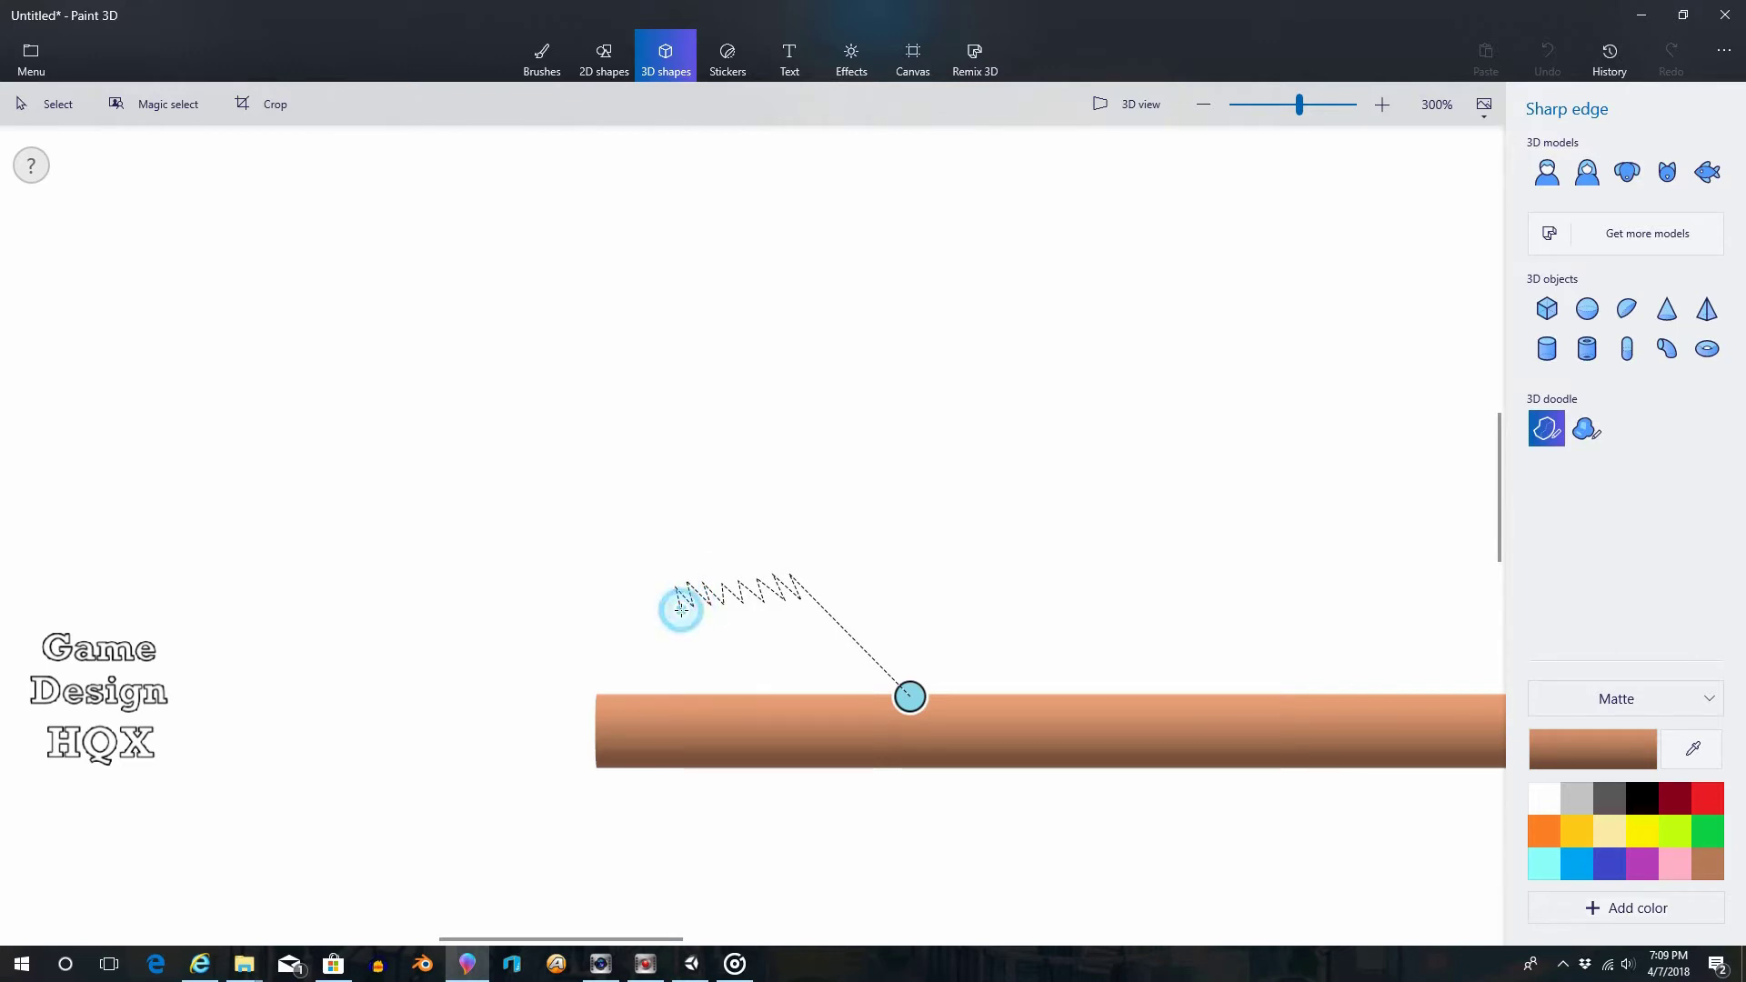
{"action": "left_click", "coordinate": [658, 592]}
{"action": "left_click", "coordinate": [664, 611]}
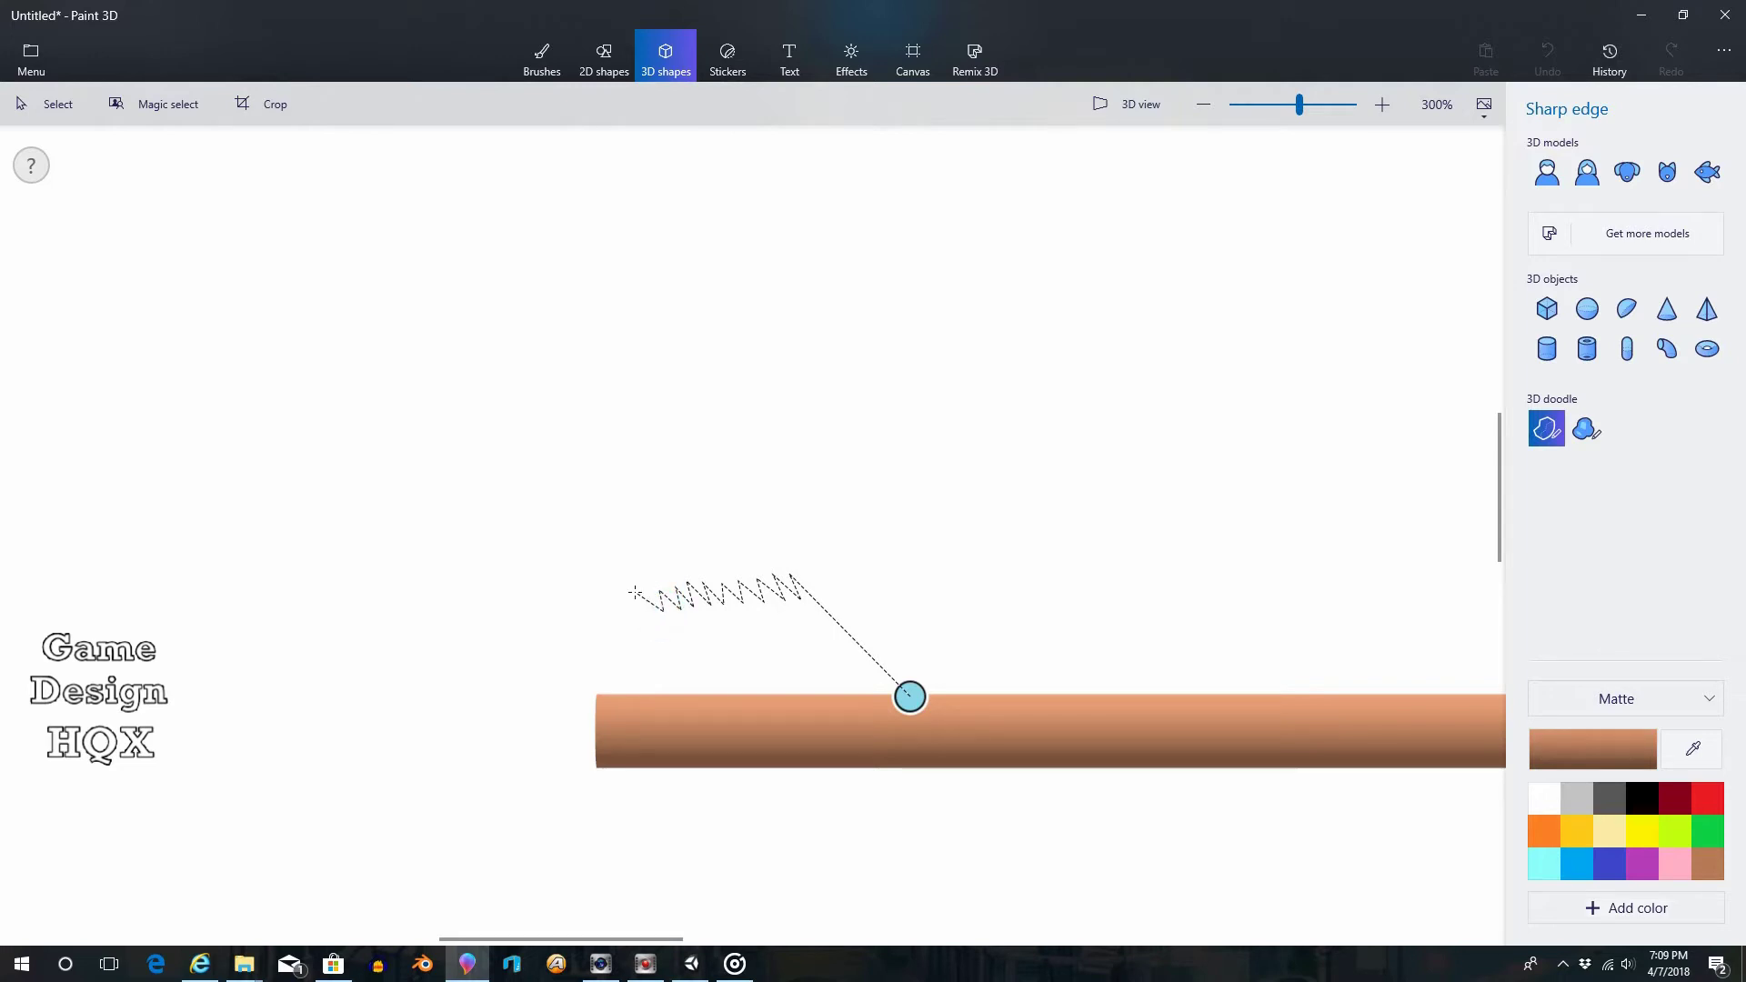
{"action": "left_click", "coordinate": [642, 600]}
{"action": "left_click", "coordinate": [648, 615]}
{"action": "left_click", "coordinate": [628, 596]}
{"action": "left_click", "coordinate": [632, 620]}
{"action": "left_click", "coordinate": [607, 606]}
{"action": "left_click", "coordinate": [611, 622]}
{"action": "left_click", "coordinate": [685, 695]}
{"action": "left_click", "coordinate": [903, 694]}
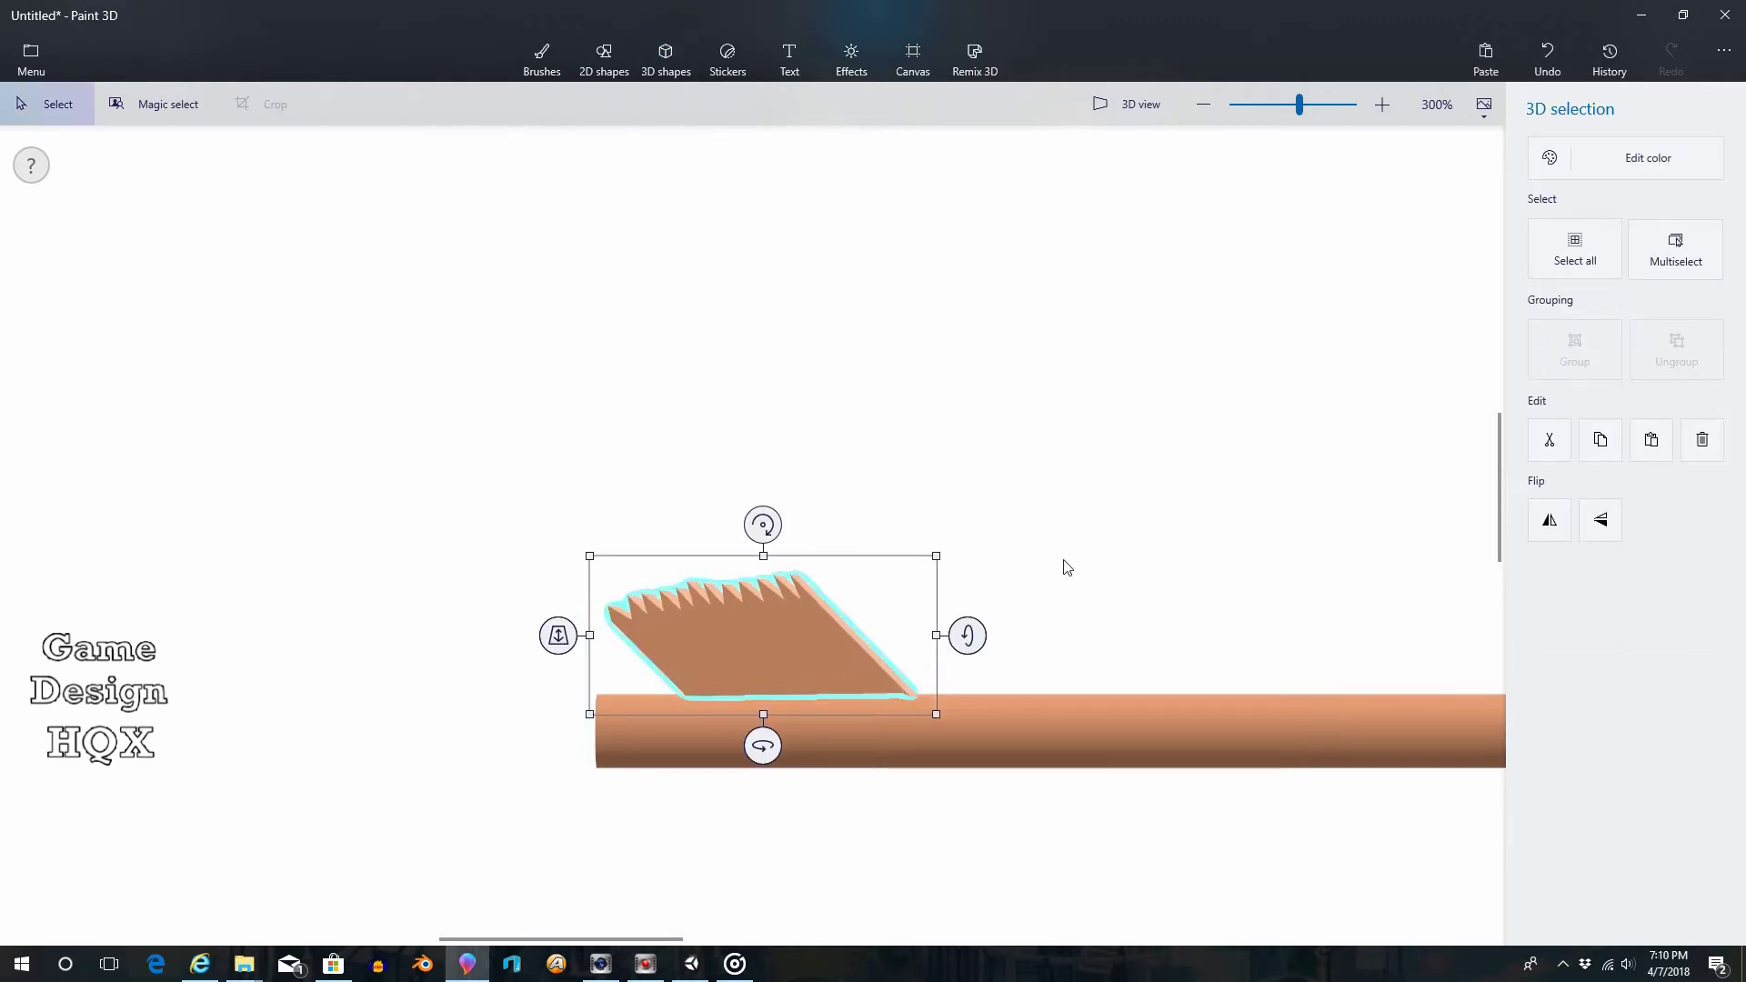
Move the feather in depth onto the shaft's centreline and reduce its thickness to a narrow blade about as thin as the canvas
{"action": "left_click", "coordinate": [1120, 111]}
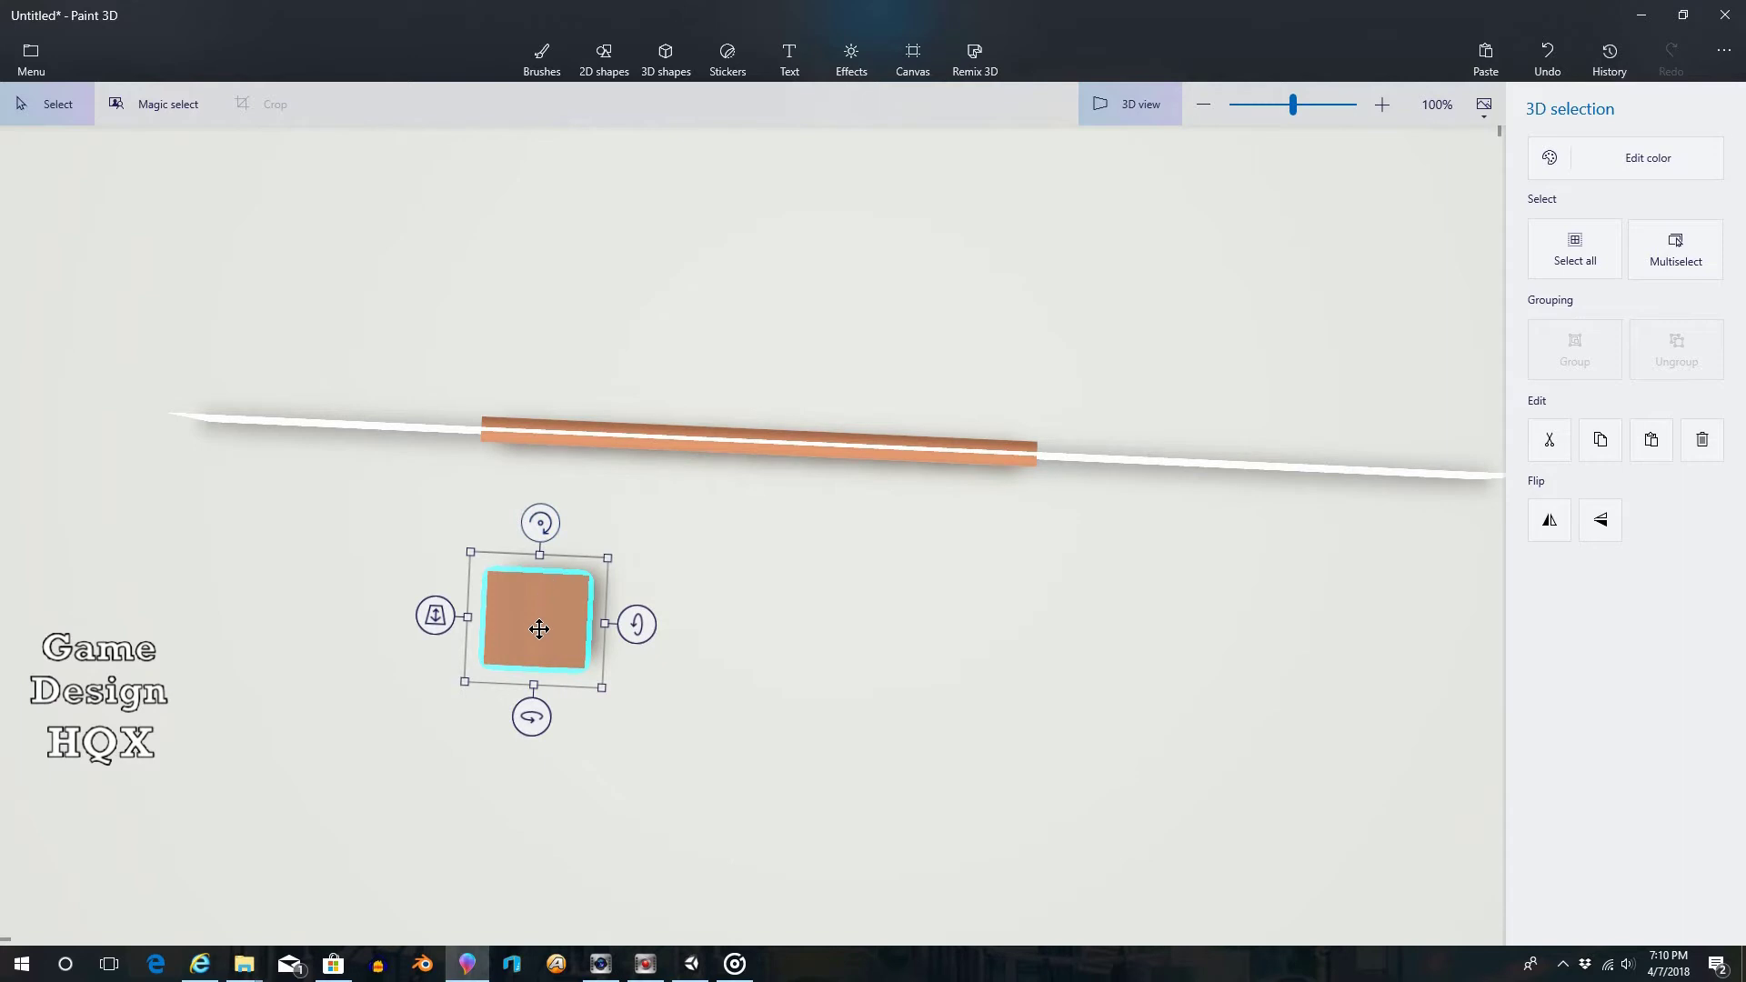
{"action": "left_click_drag", "start_coordinate": [539, 629], "coordinate": [552, 442]}
{"action": "scroll", "coordinate": [438, 409], "scroll_direction": "up", "scroll_amount": 6}
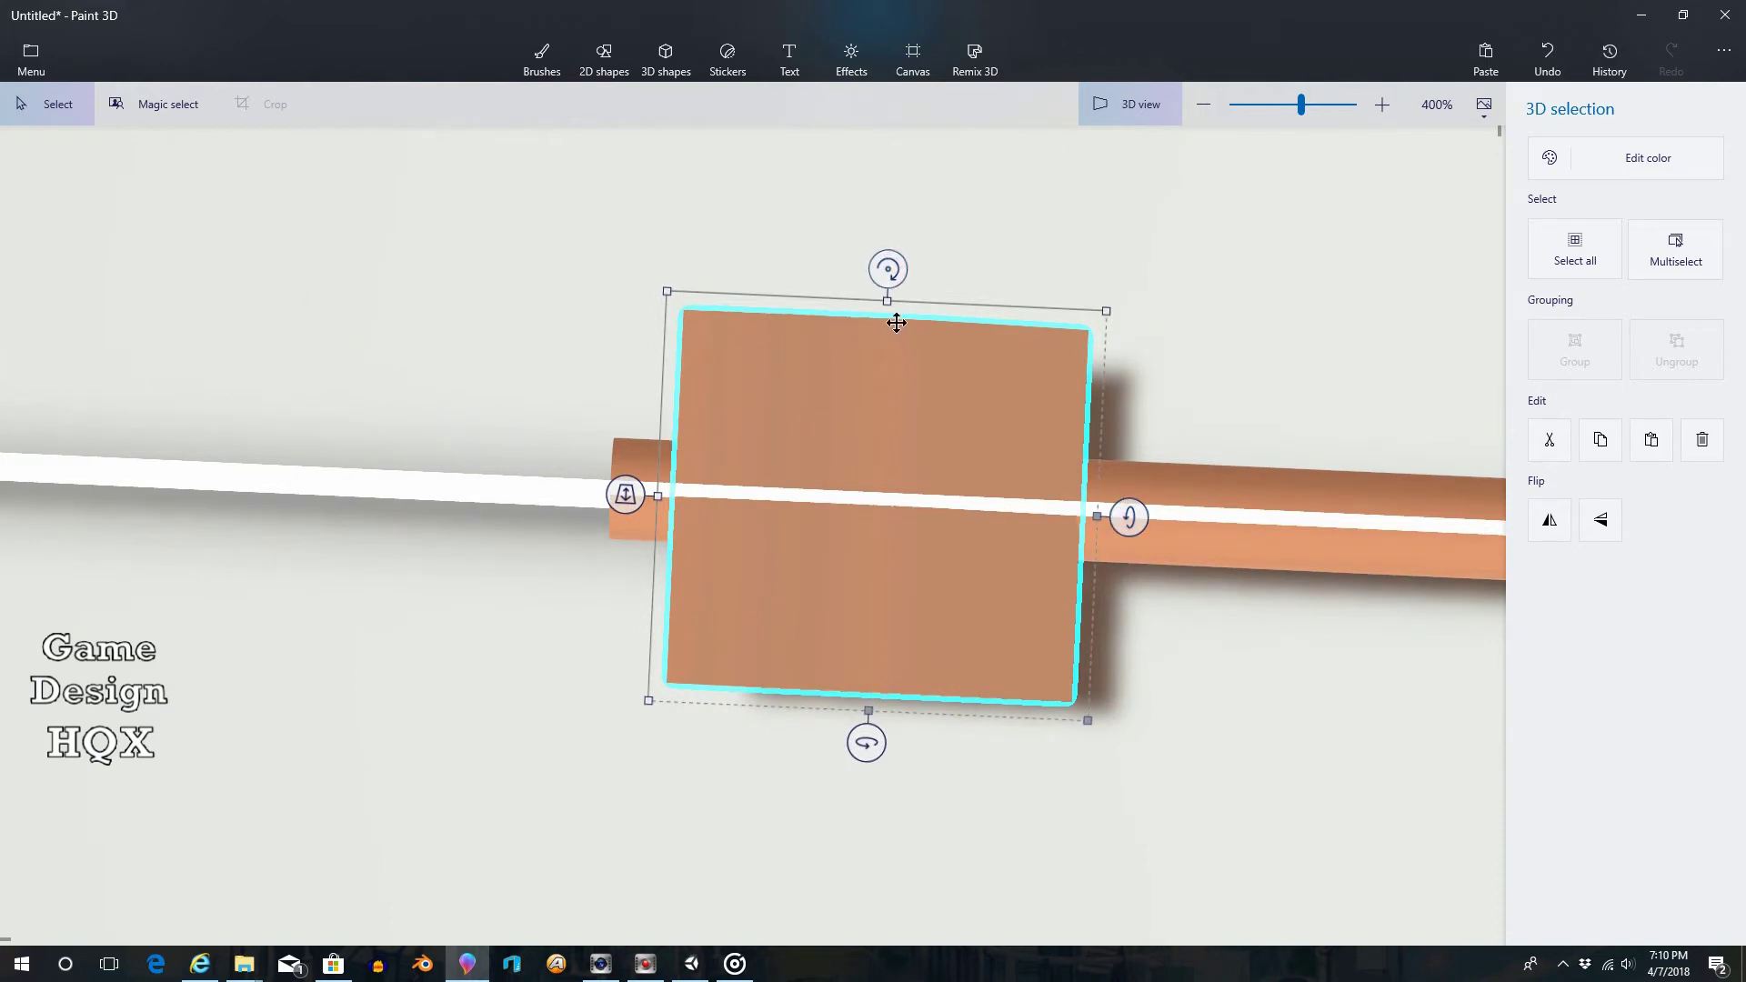
{"action": "left_click_drag", "start_coordinate": [886, 302], "coordinate": [803, 487]}
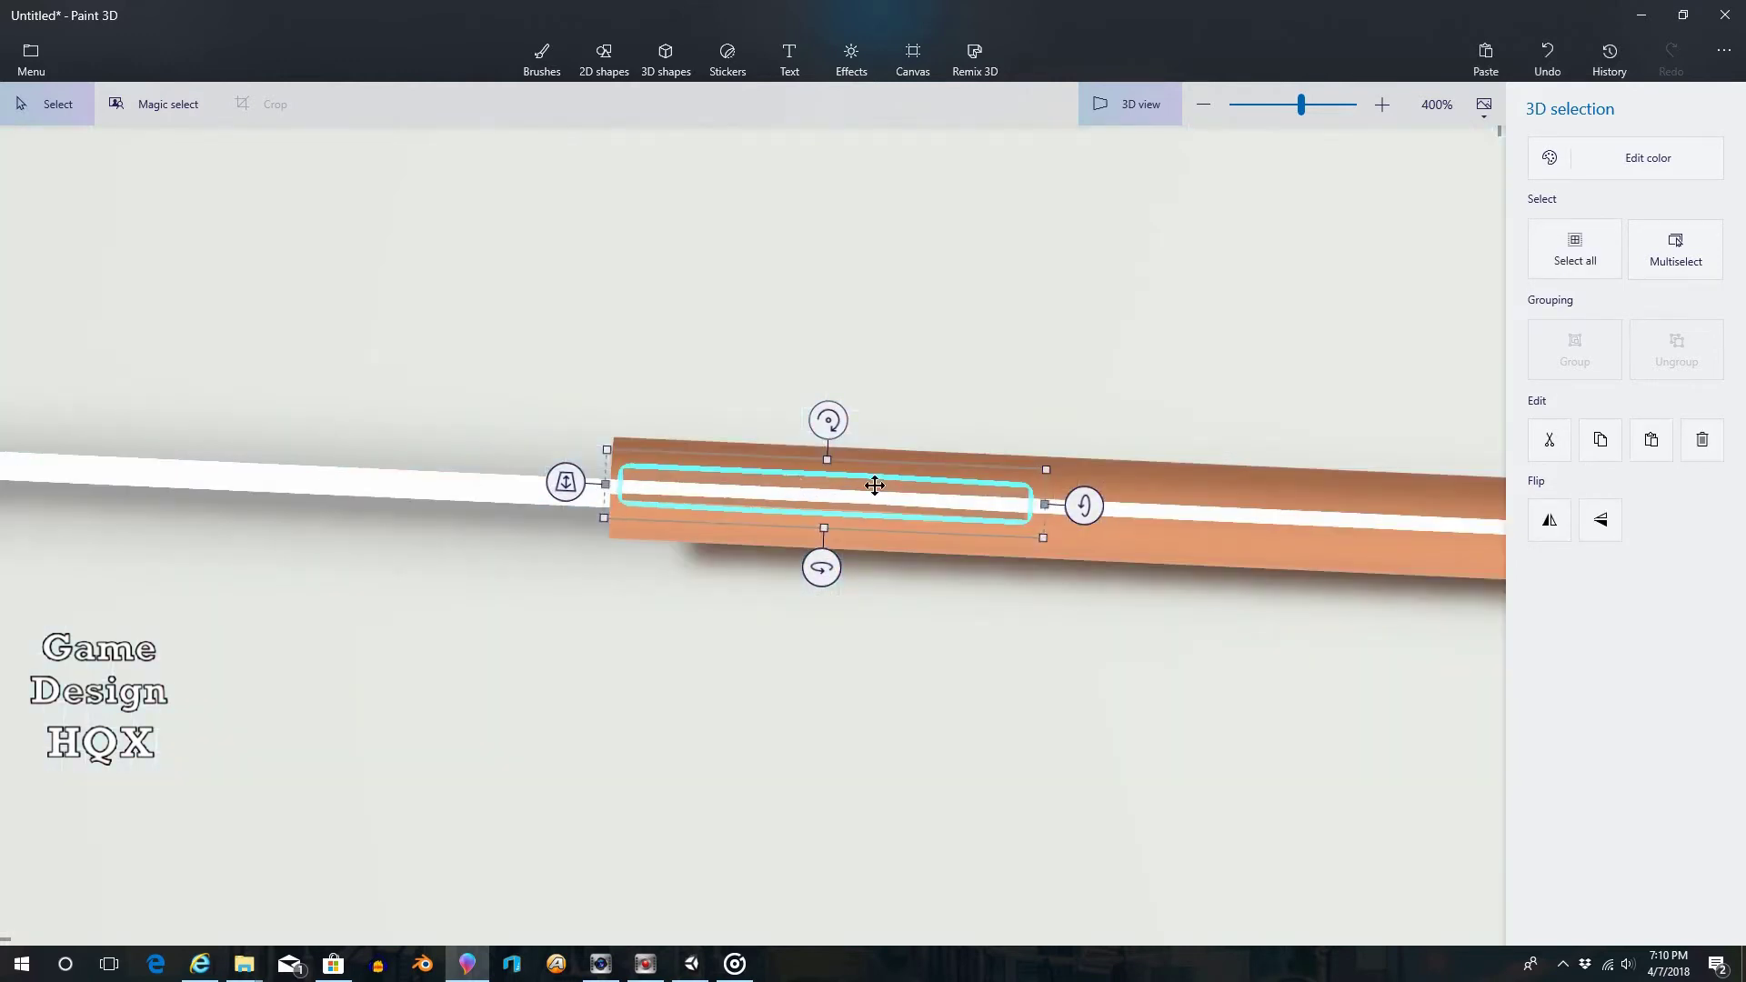
{"action": "scroll", "coordinate": [798, 462], "scroll_direction": "up", "scroll_amount": 4}
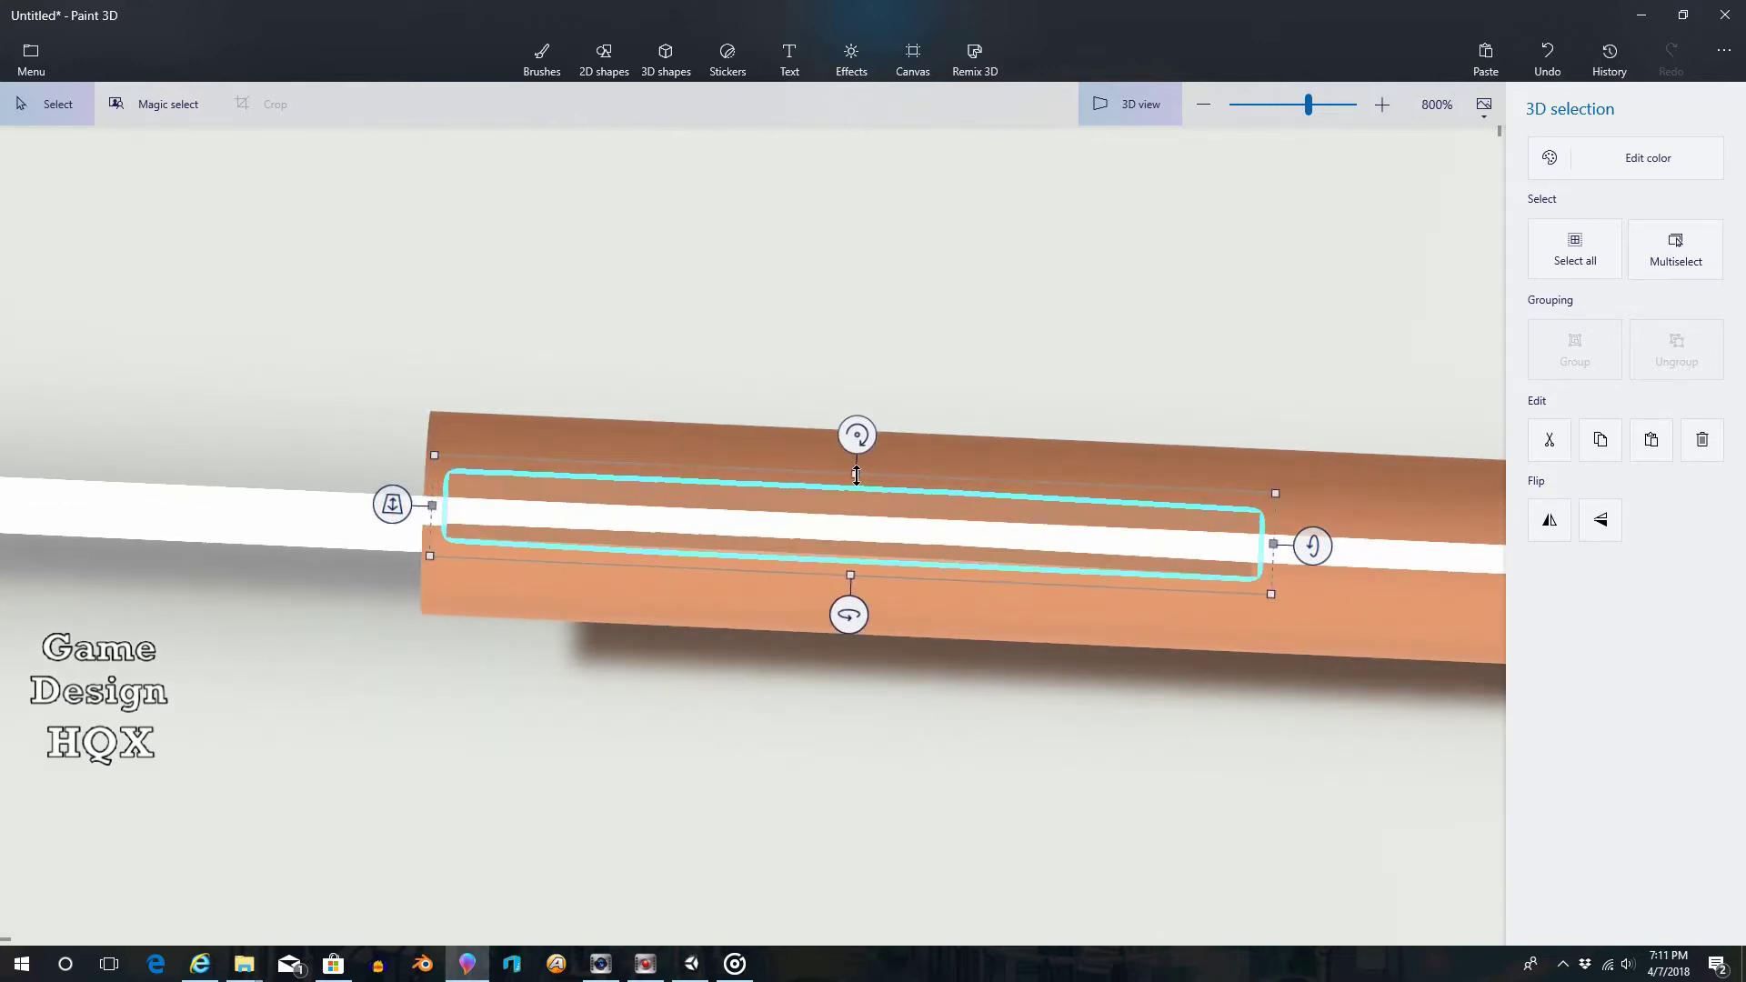
{"action": "left_click_drag", "start_coordinate": [857, 474], "coordinate": [858, 498]}
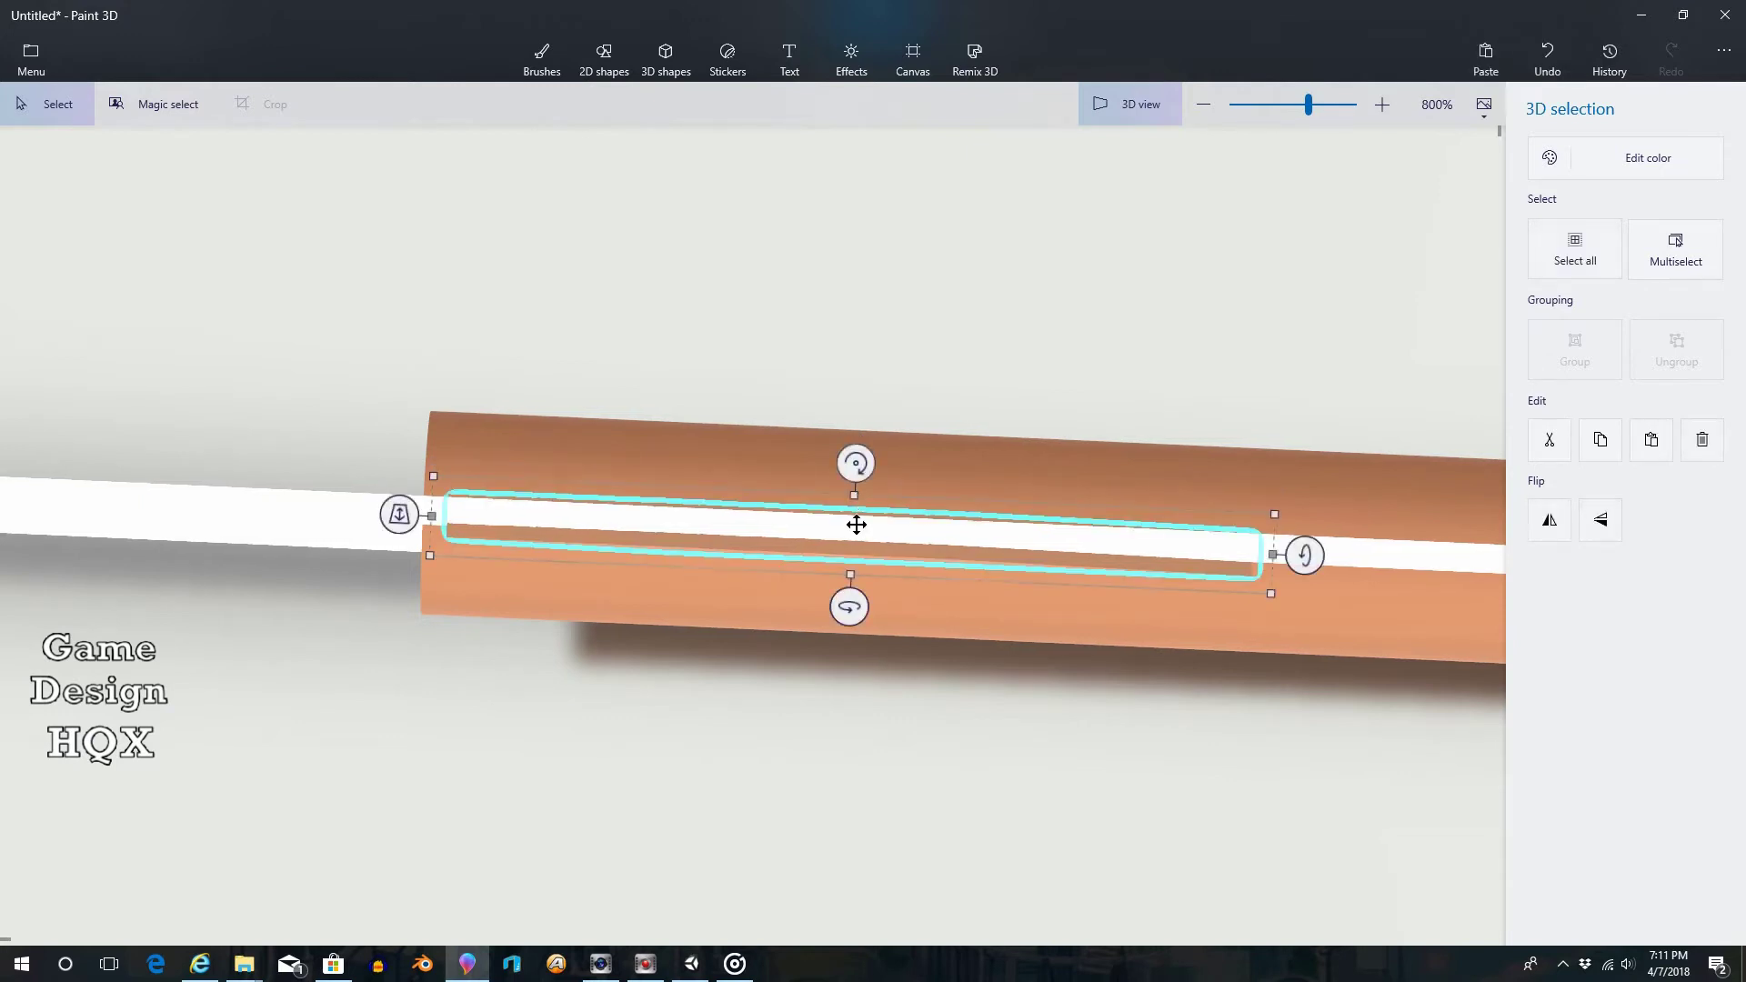
{"action": "mouse_move", "coordinate": [755, 550]}
{"action": "left_mouse_down"}
{"action": "mouse_move", "coordinate": [768, 537]}
{"action": "mouse_move", "coordinate": [747, 541]}
{"action": "left_mouse_up"}
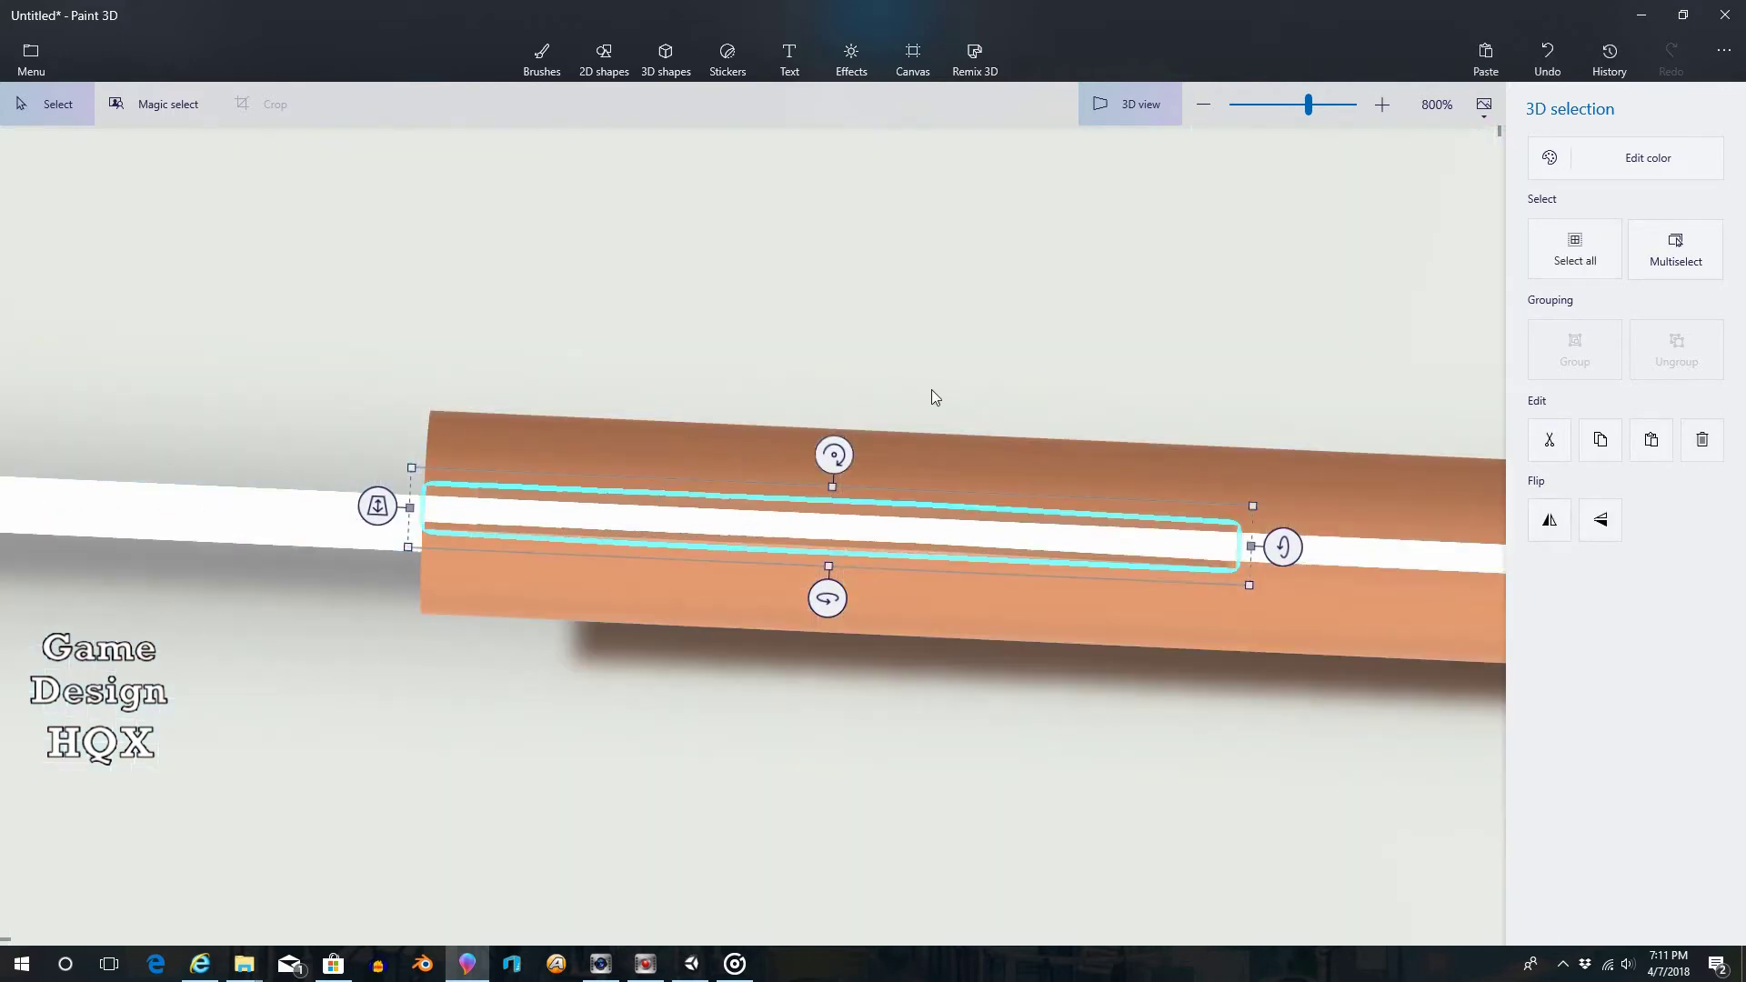
Shift the feather along the shaft so the rear corner of its base meets the shaft's left end
{"action": "left_click", "coordinate": [1111, 118]}
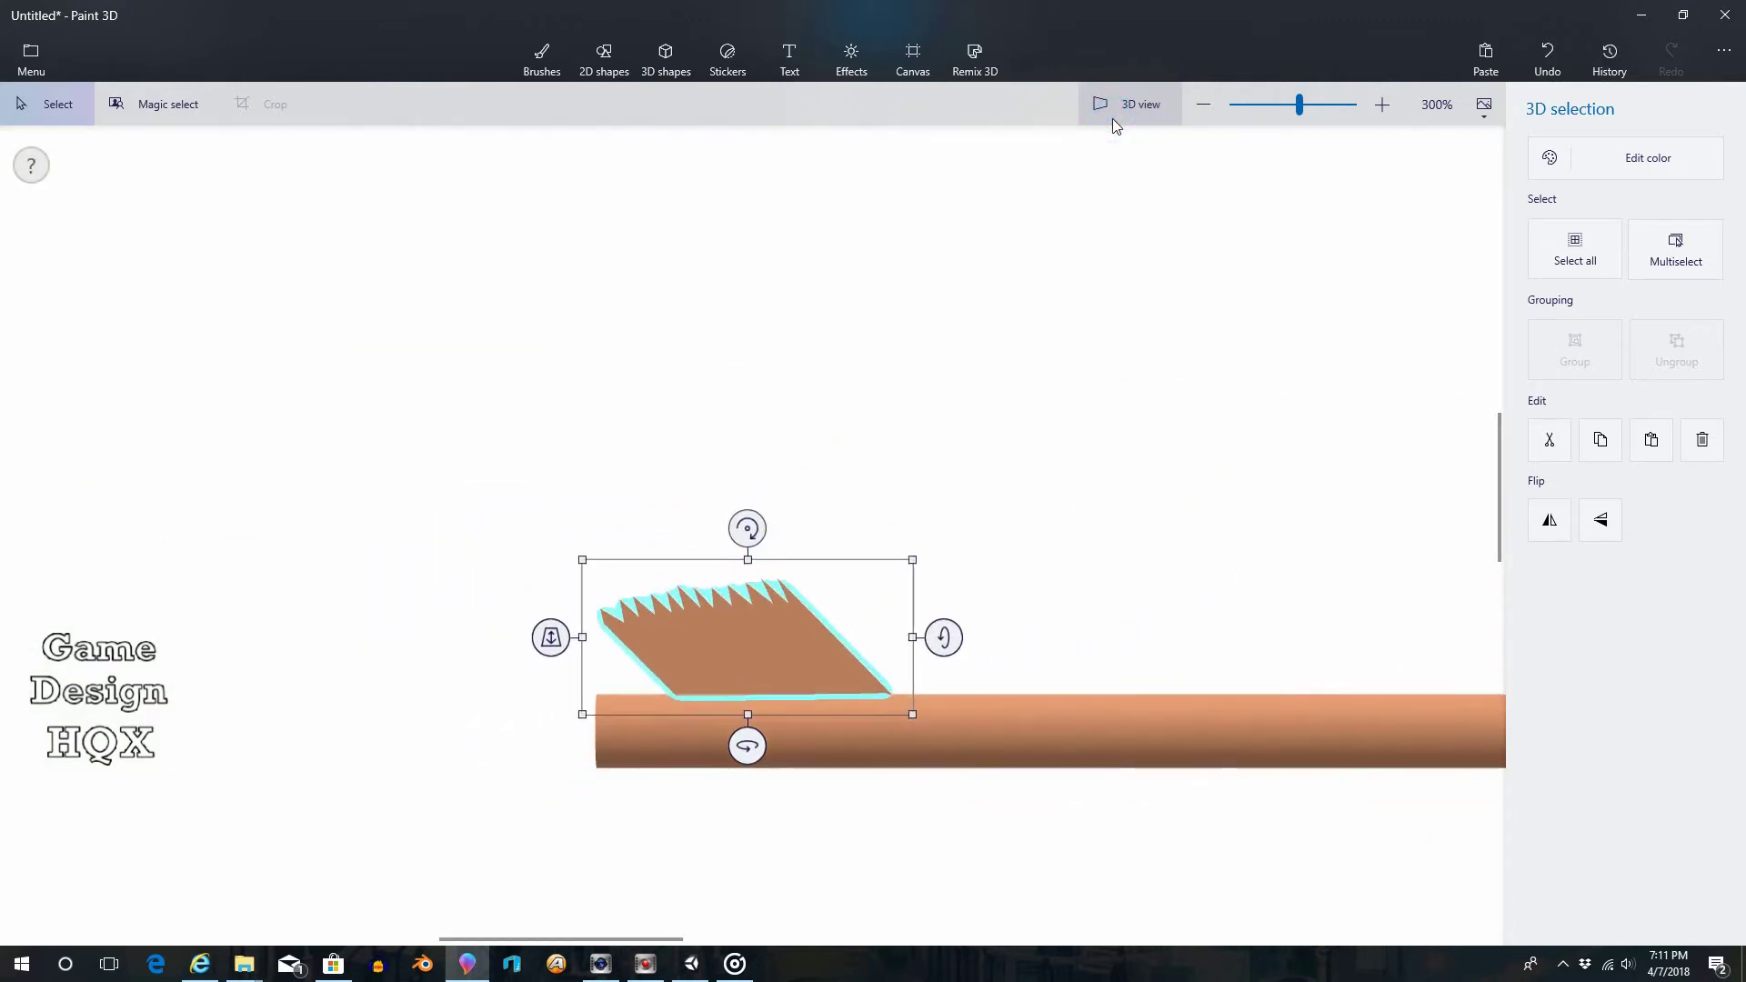
{"action": "left_click", "coordinate": [1111, 118]}
{"action": "left_click", "coordinate": [1114, 105]}
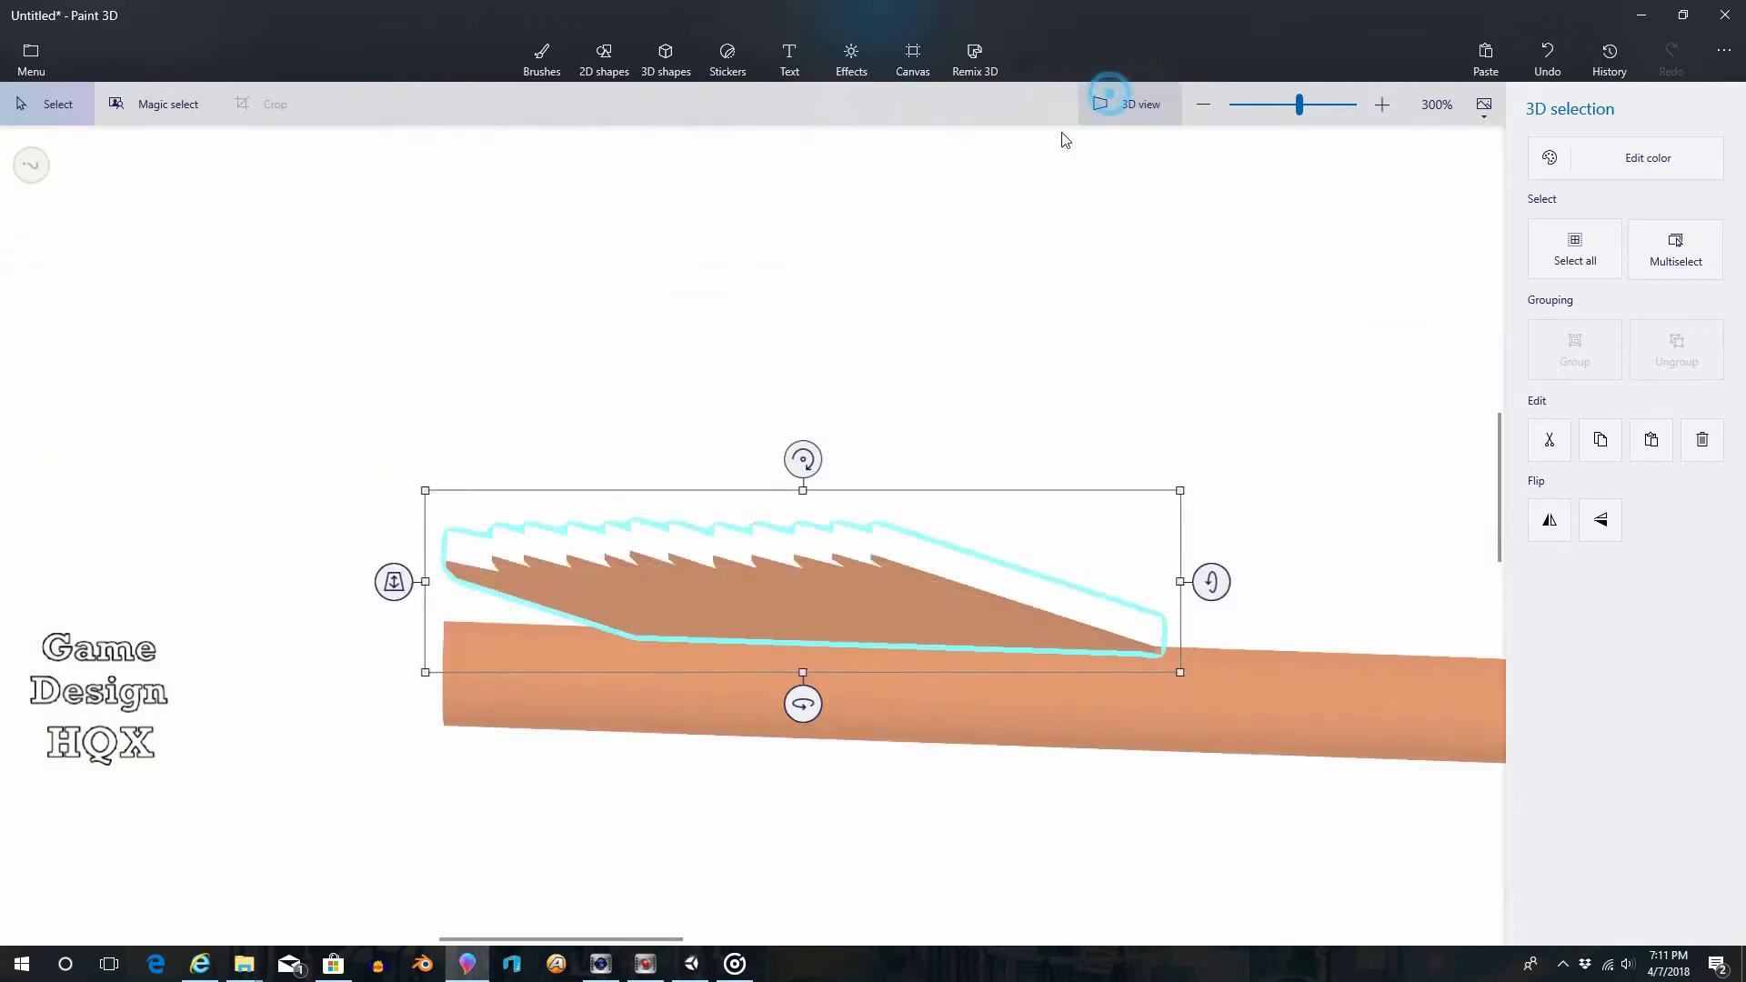
{"action": "left_click_drag", "start_coordinate": [801, 653], "coordinate": [725, 657]}
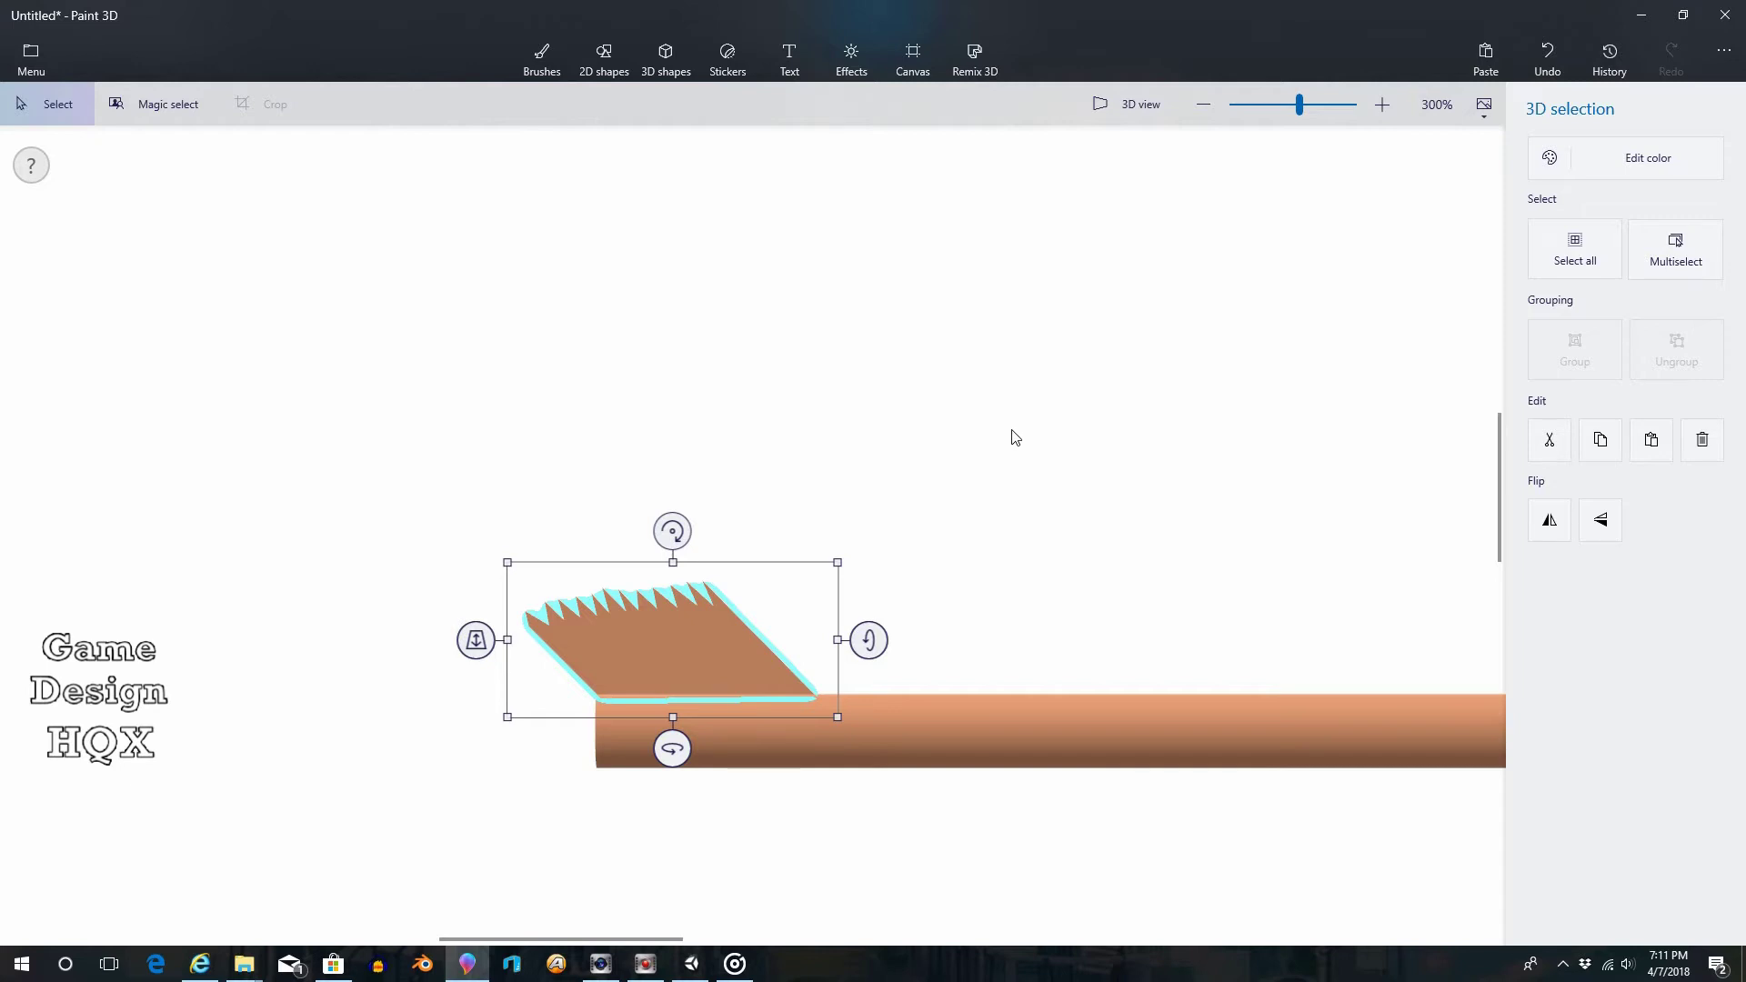
Recolour the feather matte black
{"action": "left_click", "coordinate": [1670, 157]}
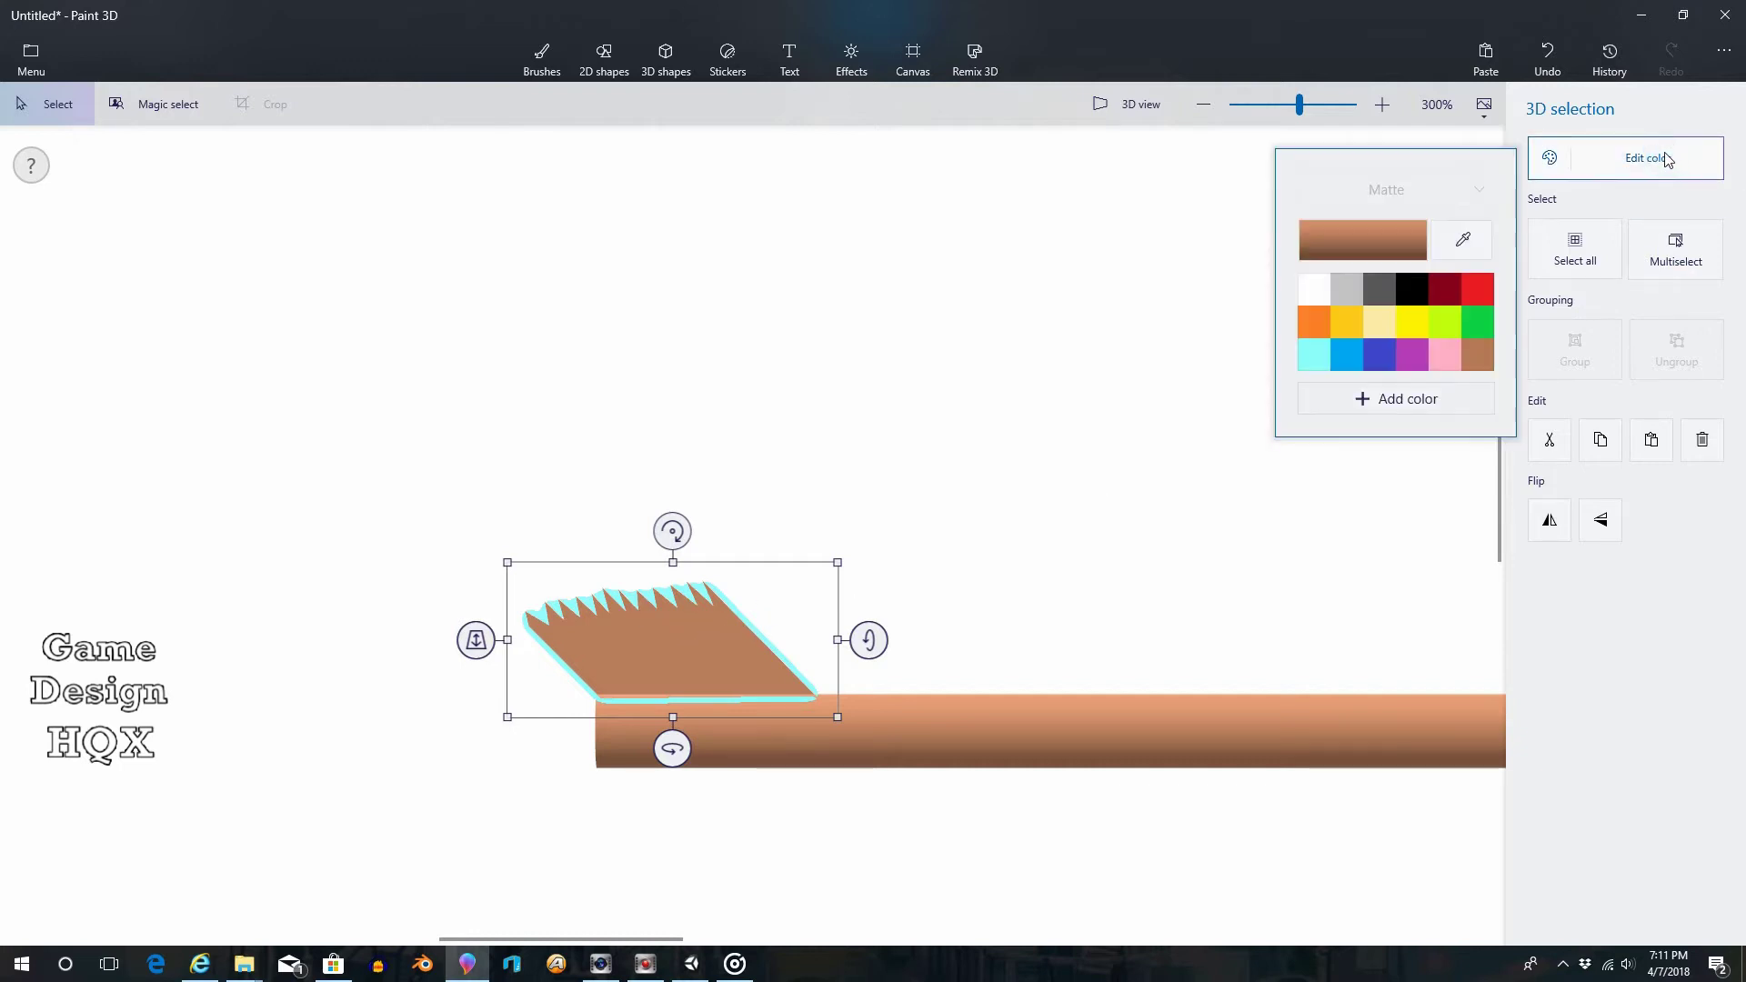
{"action": "left_click", "coordinate": [1413, 293]}
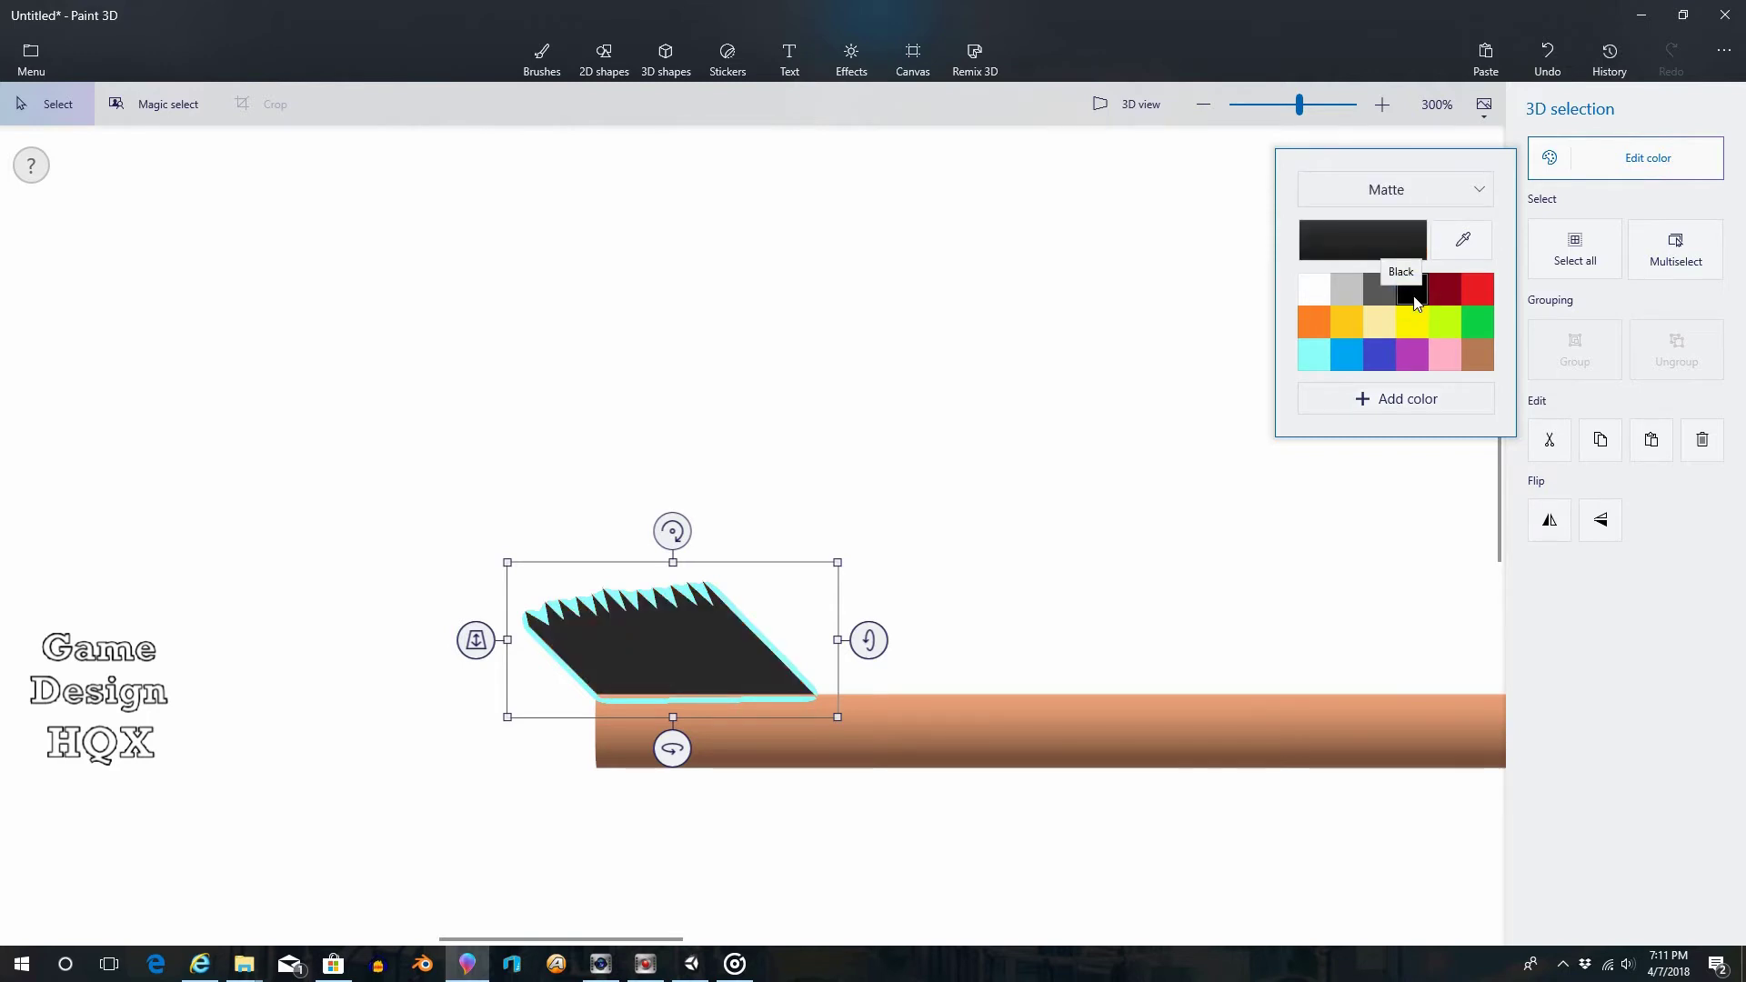
{"action": "left_click", "coordinate": [1661, 164]}
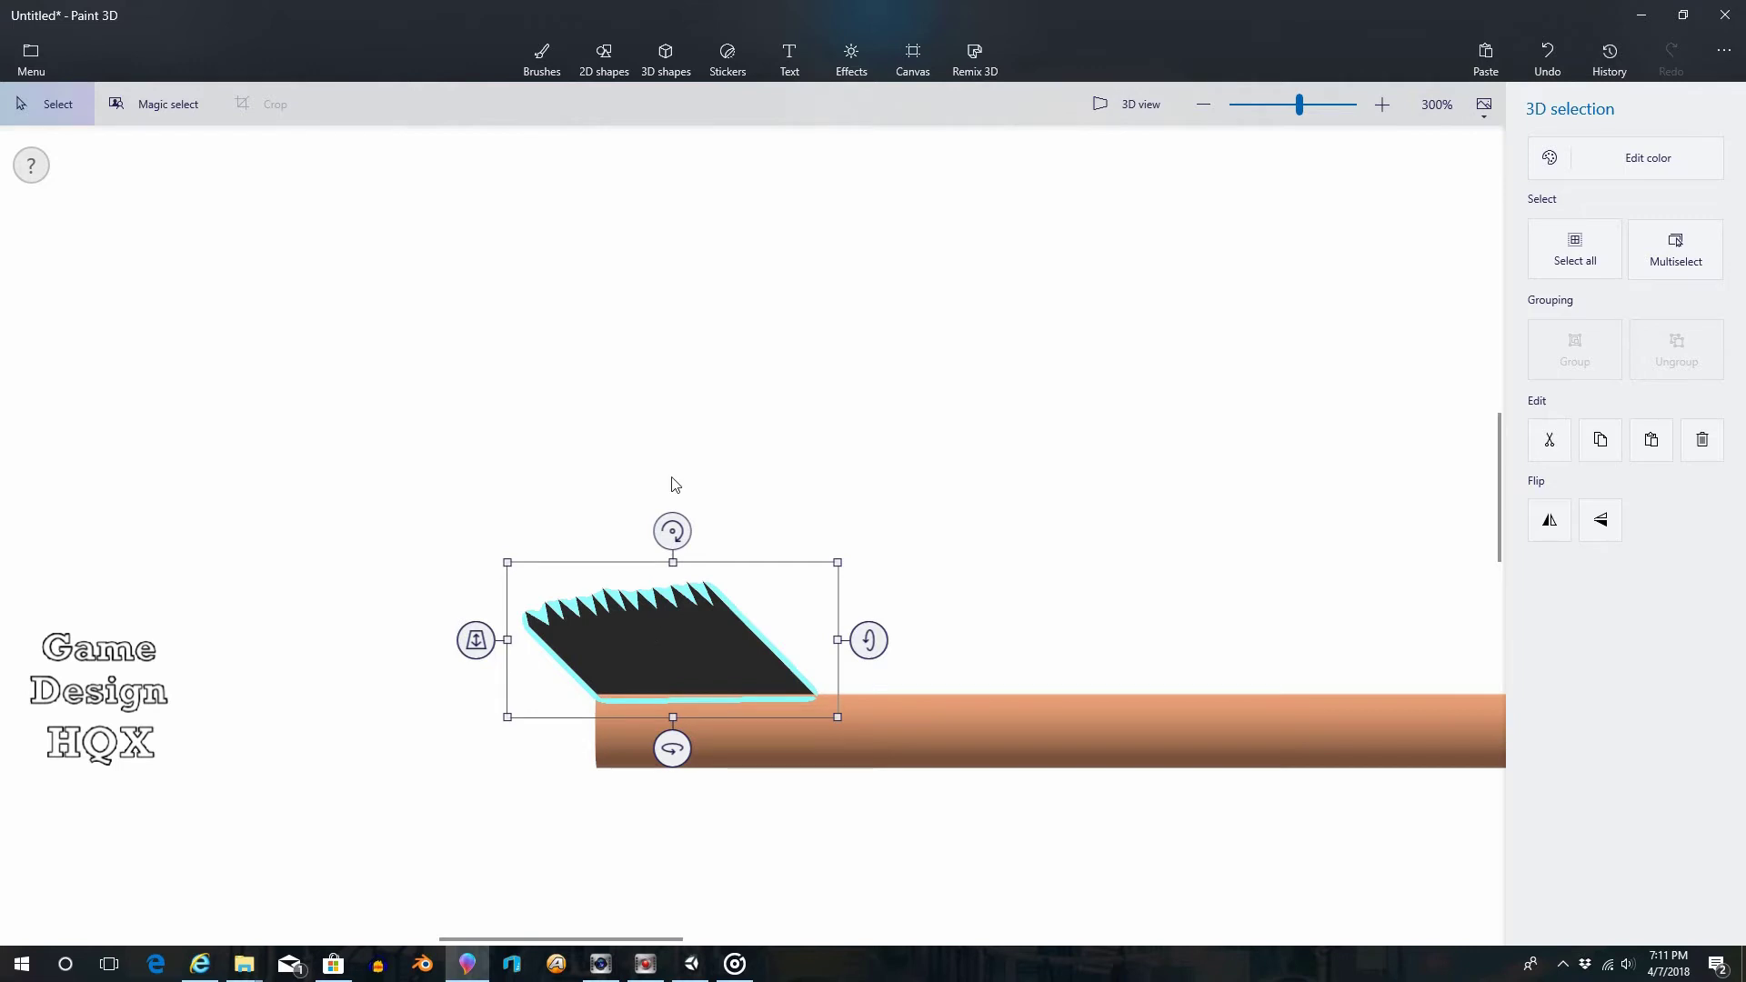
Centre the black feather across the shaft's width, judging its position from the shaft's end in 3D view
{"action": "left_click", "coordinate": [1102, 103]}
{"action": "left_click_drag", "start_coordinate": [449, 422], "coordinate": [691, 196]}
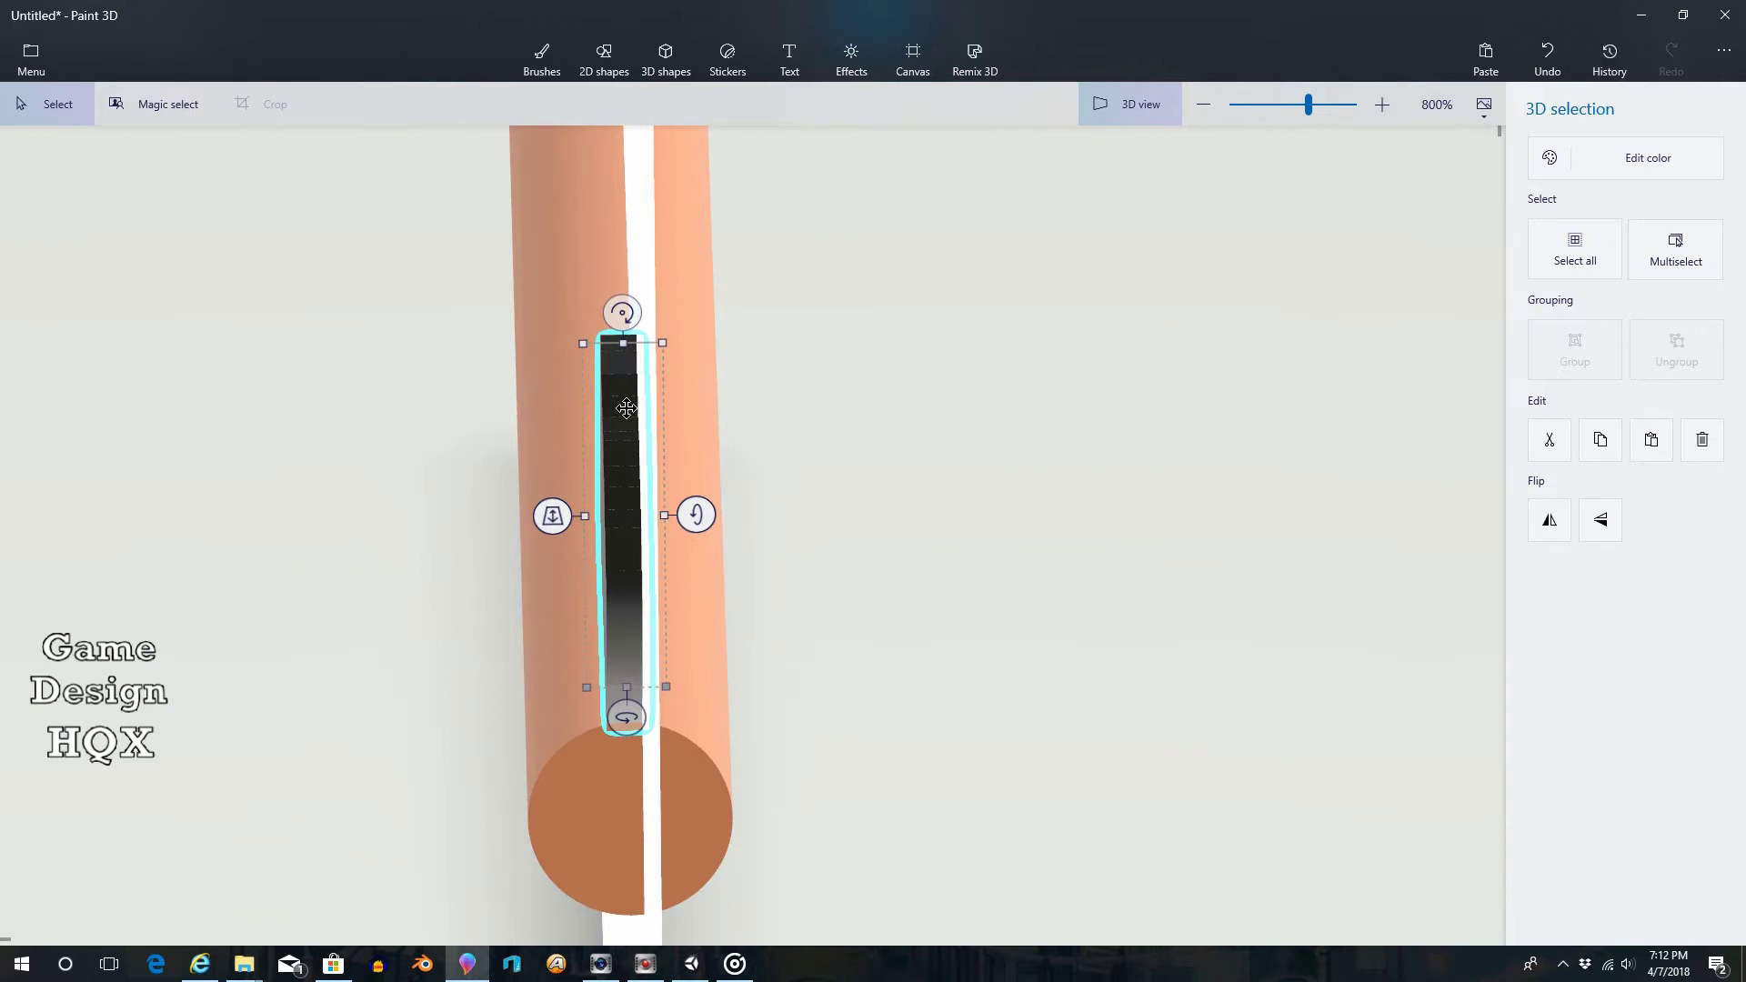
{"action": "left_click_drag", "start_coordinate": [626, 408], "coordinate": [649, 413]}
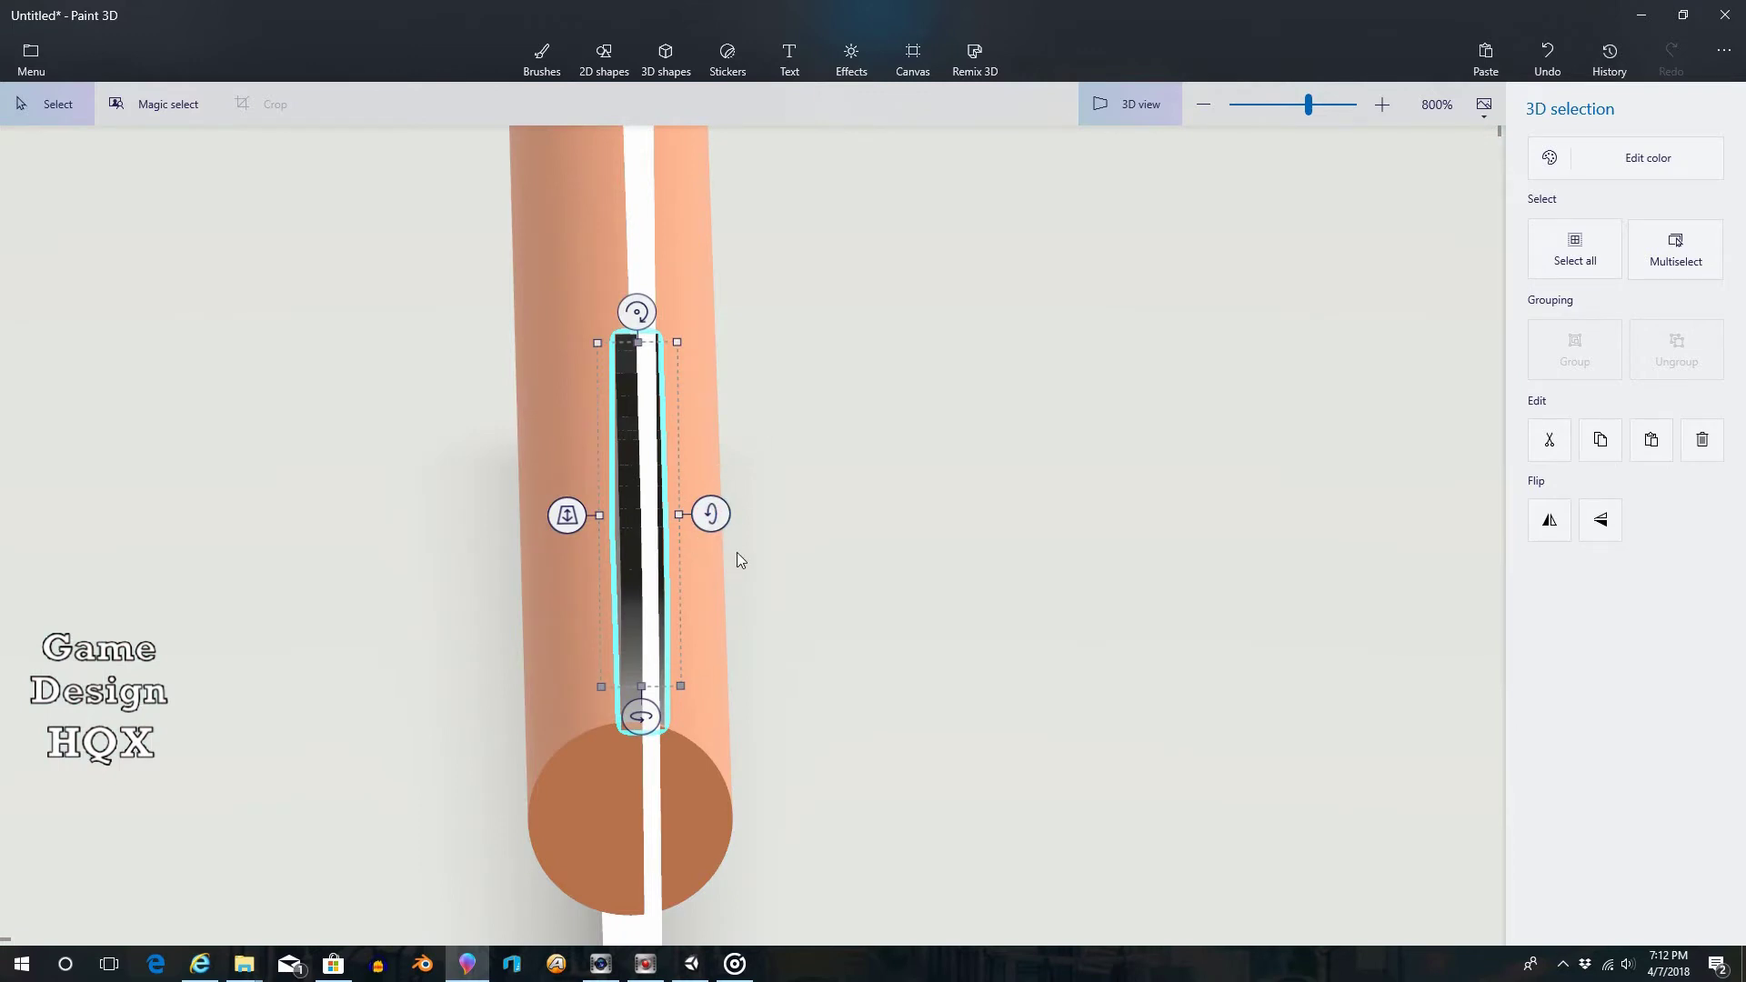
{"action": "left_click_drag", "start_coordinate": [808, 723], "coordinate": [812, 672]}
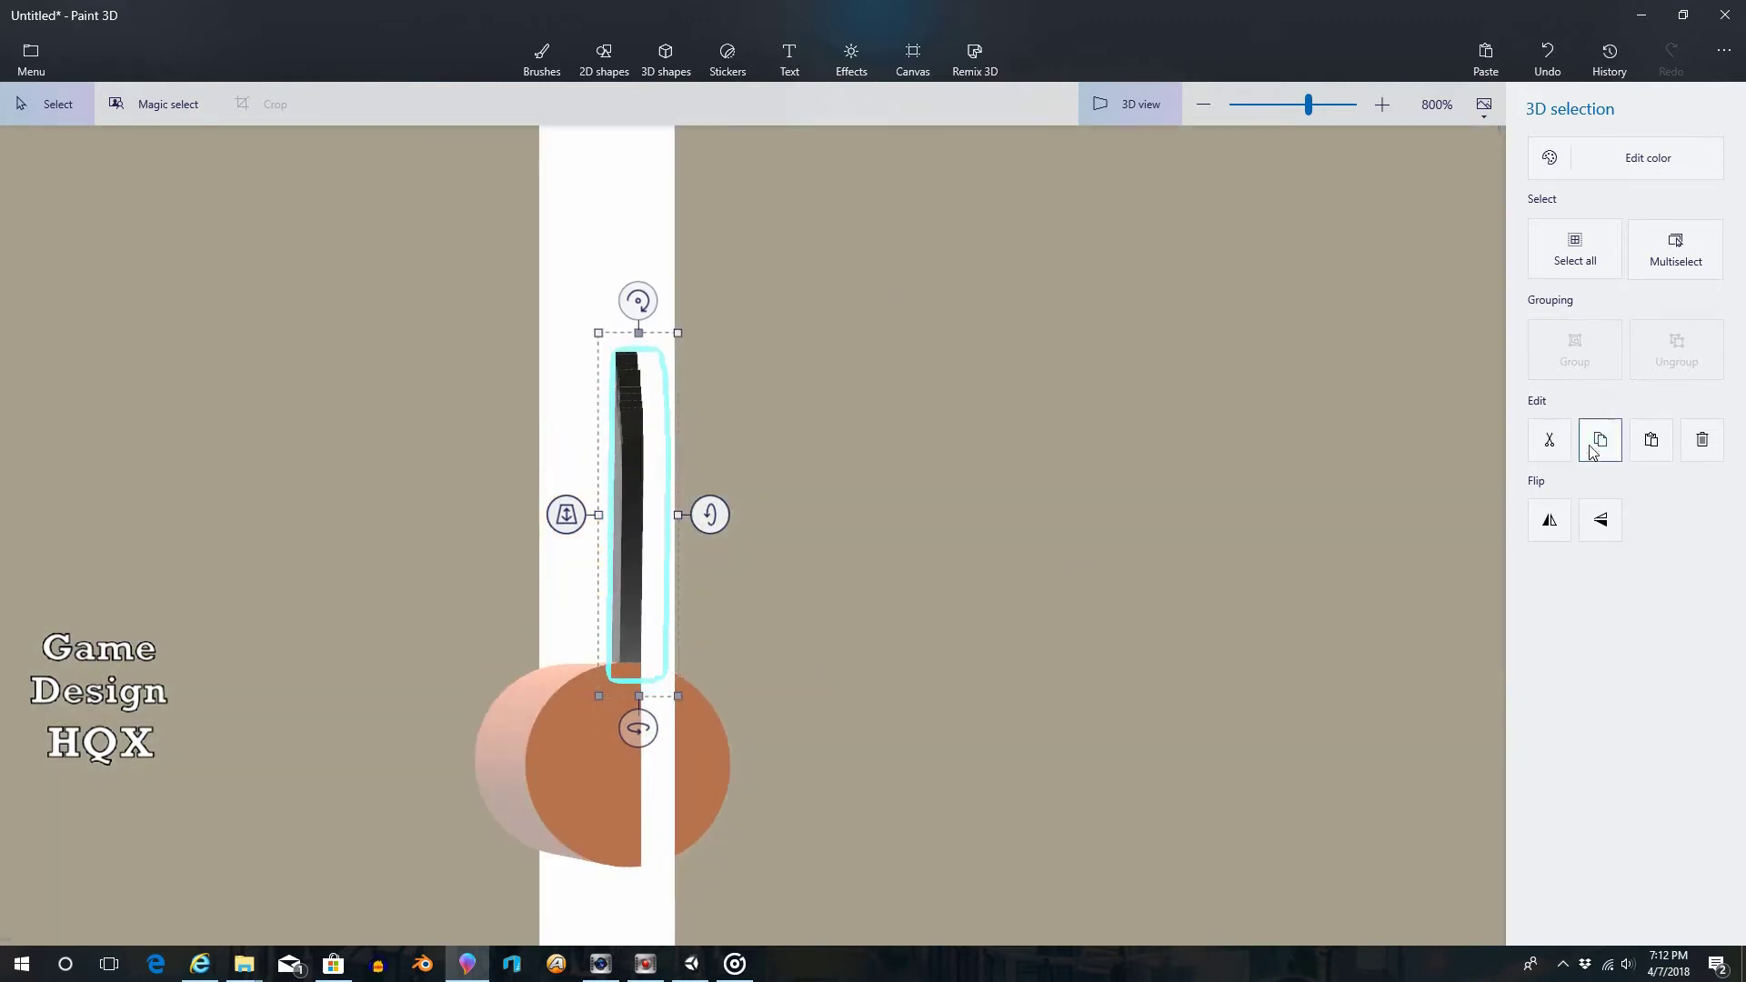
Duplicate the black feather, rotate the copy to slant downward, and place its base against one lower side of the shaft's end
{"action": "right_click_drag", "start_coordinate": [1092, 463], "coordinate": [1088, 466]}
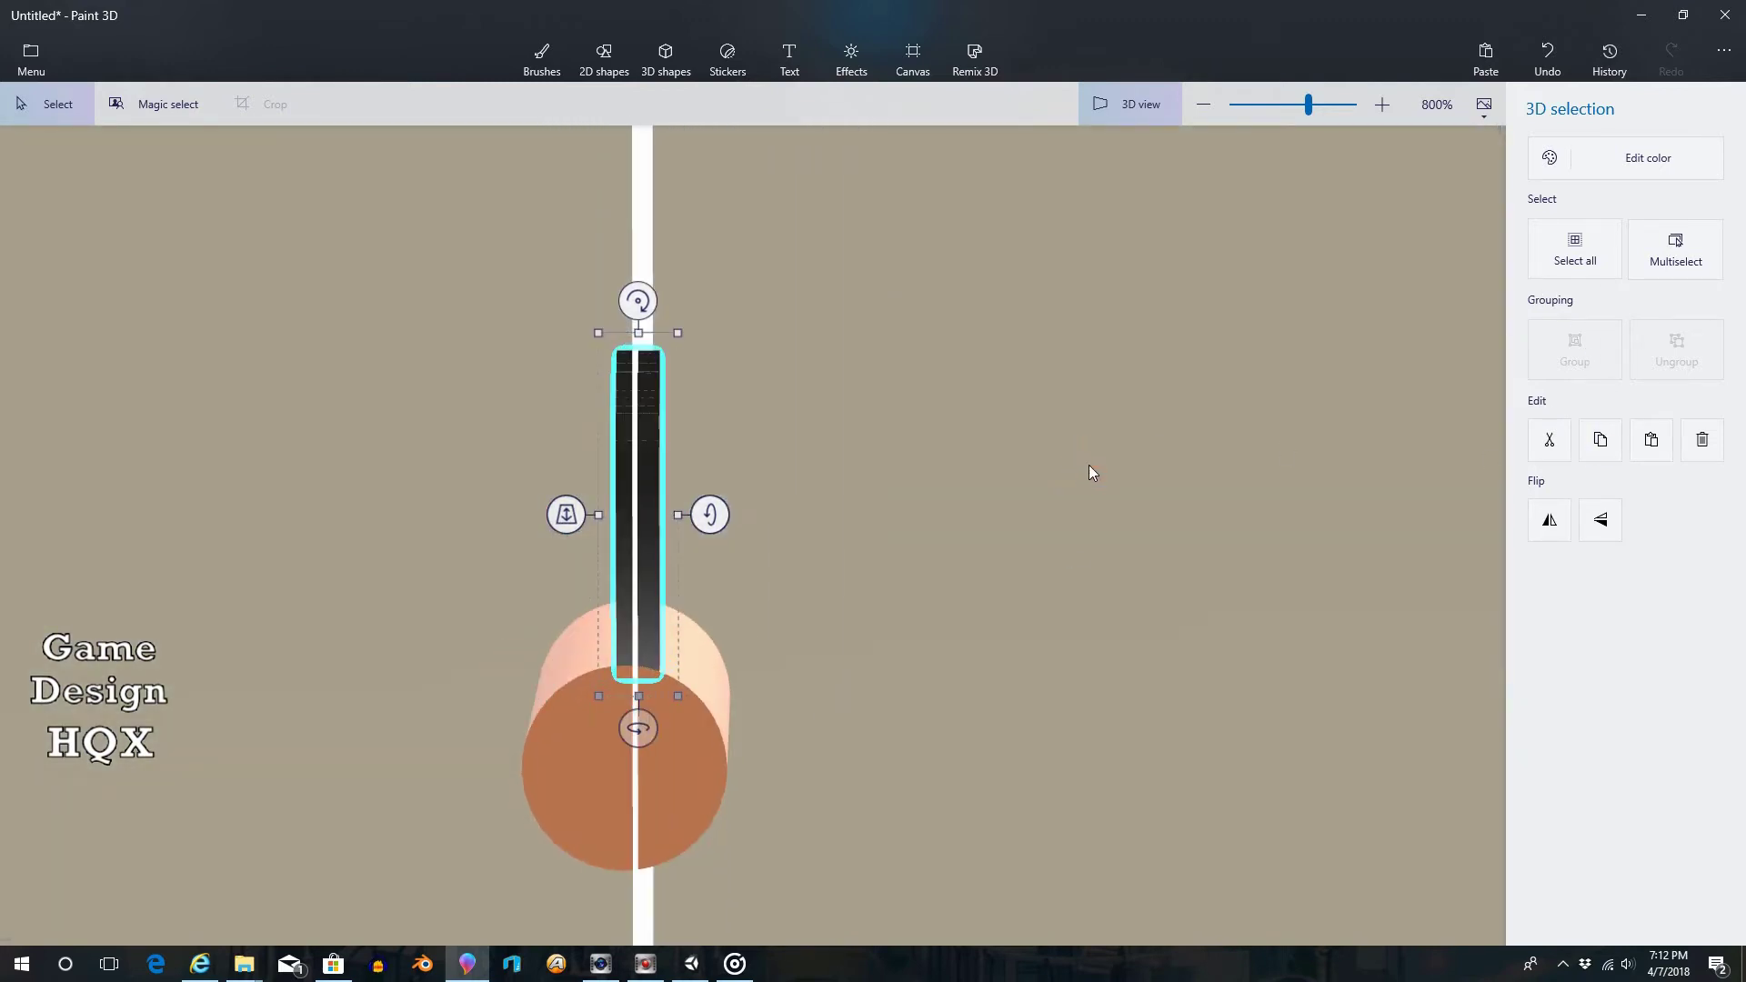
{"action": "left_click", "coordinate": [1601, 440]}
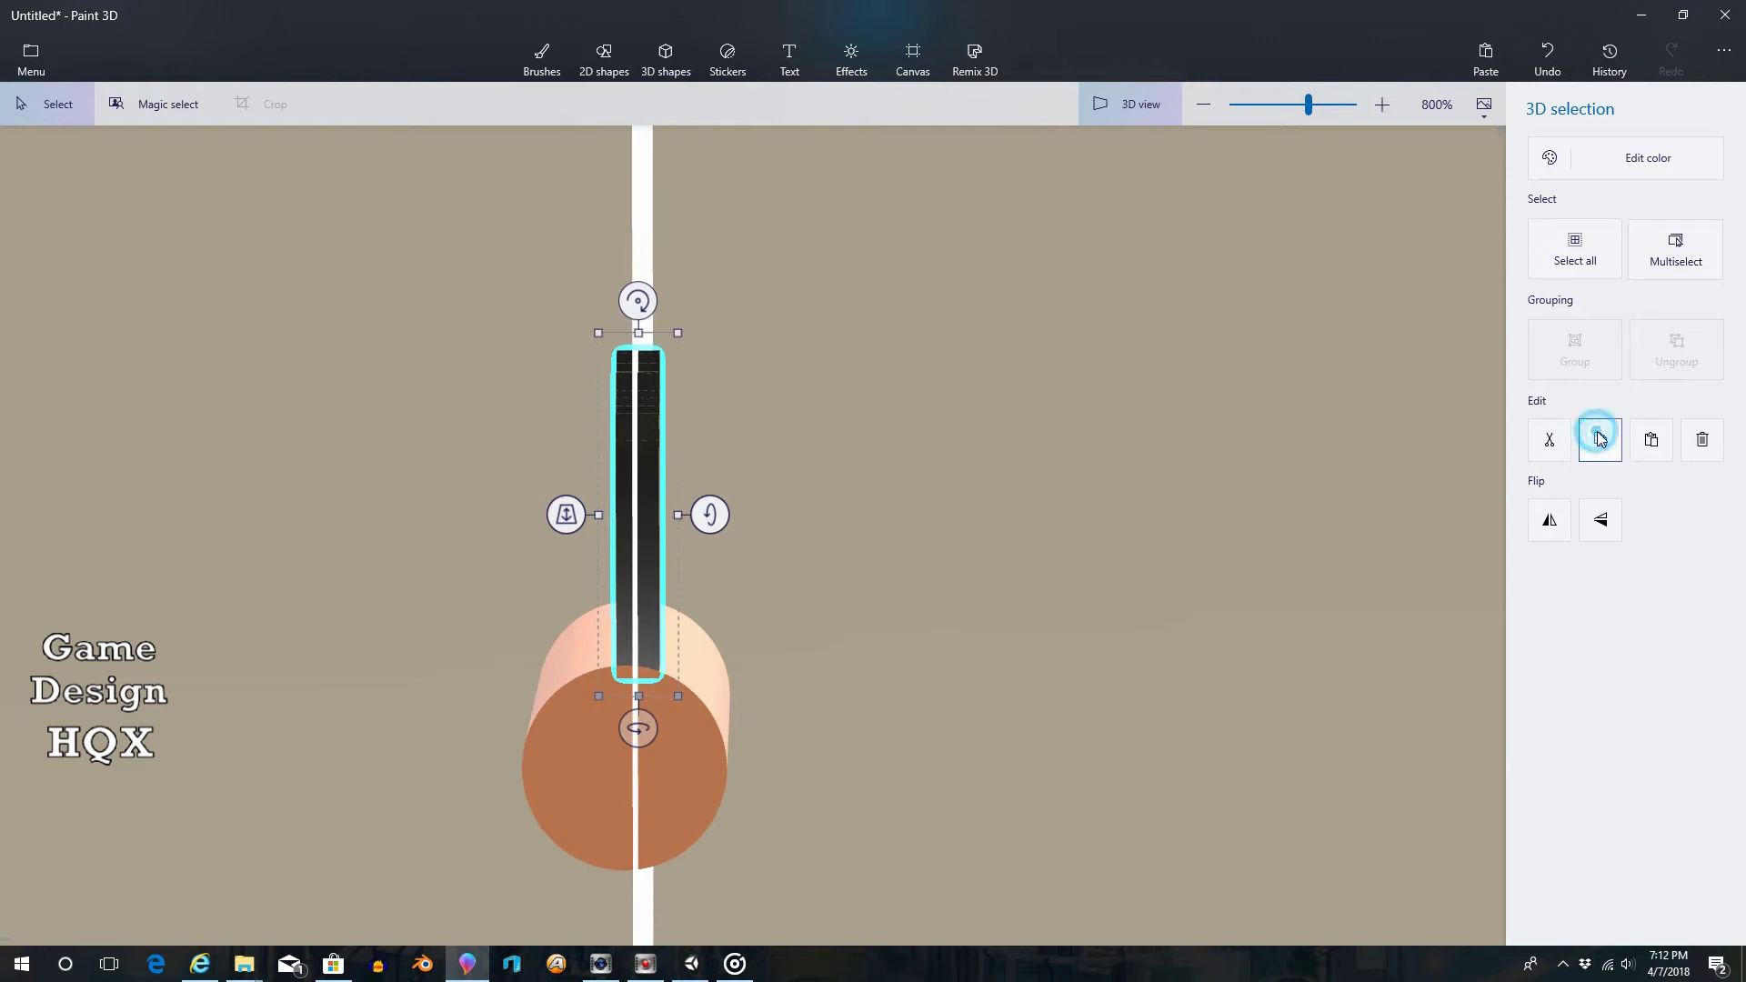
{"action": "left_click", "coordinate": [1652, 440]}
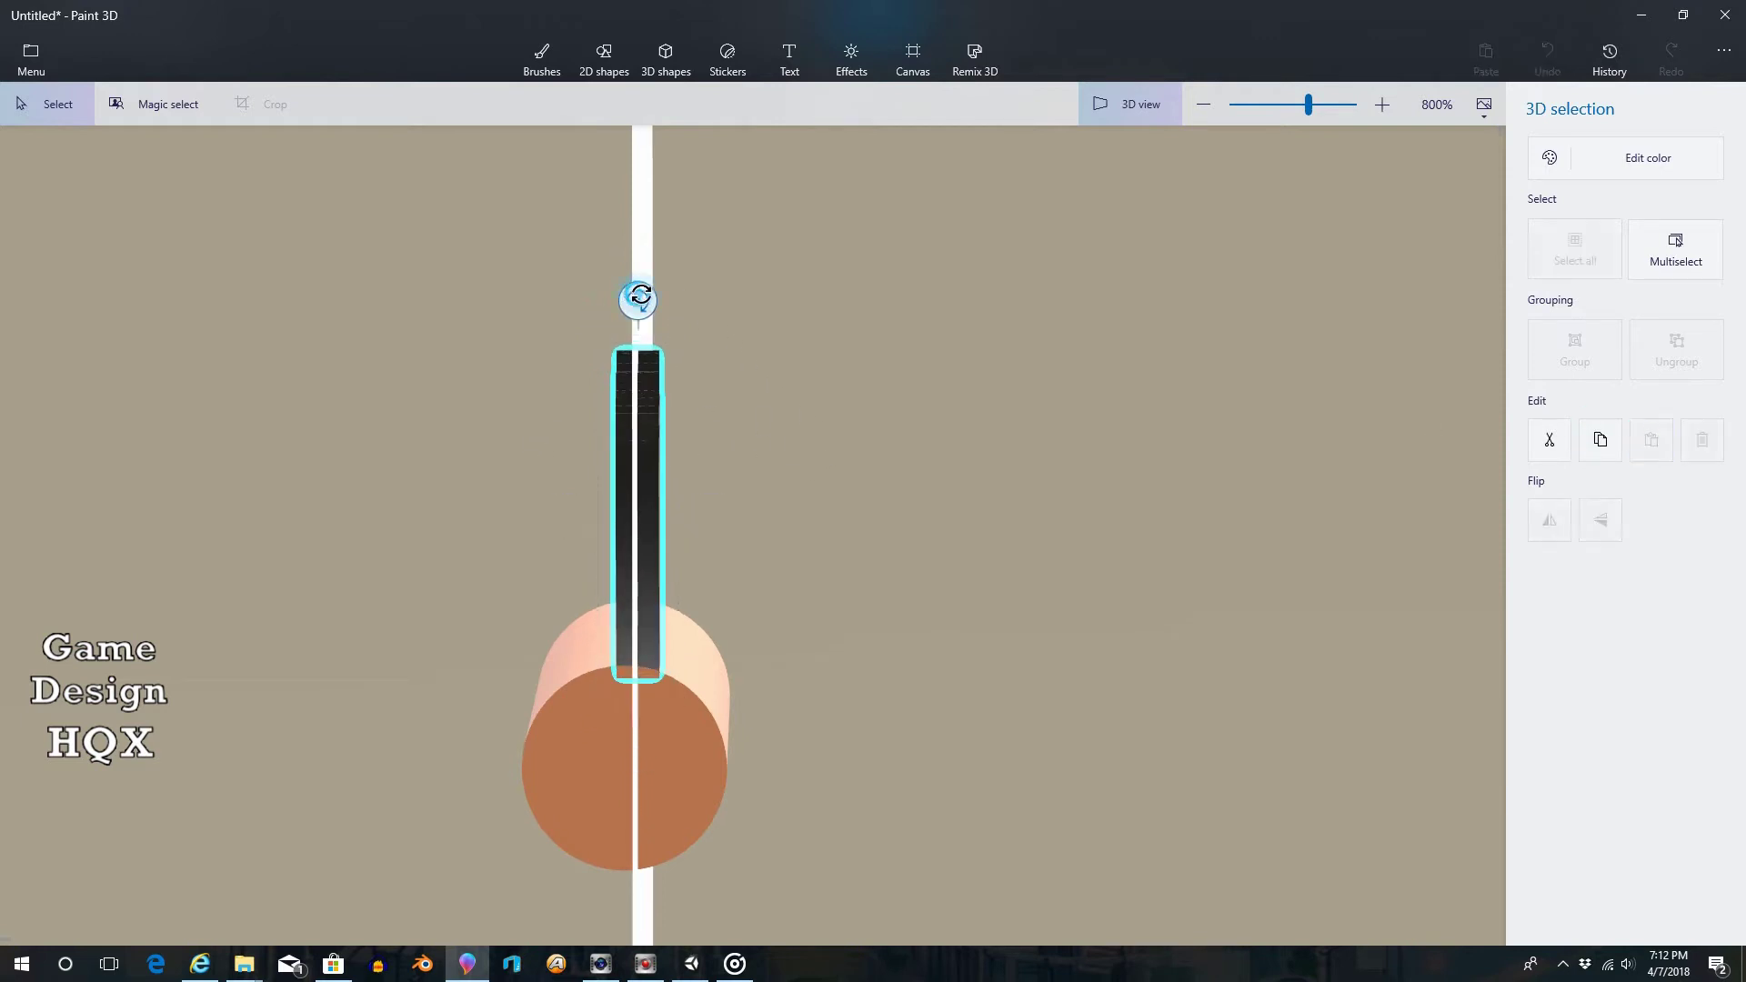
{"action": "left_click_drag", "start_coordinate": [636, 300], "coordinate": [793, 647]}
{"action": "mouse_move", "coordinate": [576, 437]}
{"action": "left_mouse_down"}
{"action": "mouse_move", "coordinate": [710, 689]}
{"action": "mouse_move", "coordinate": [722, 822]}
{"action": "left_mouse_up"}
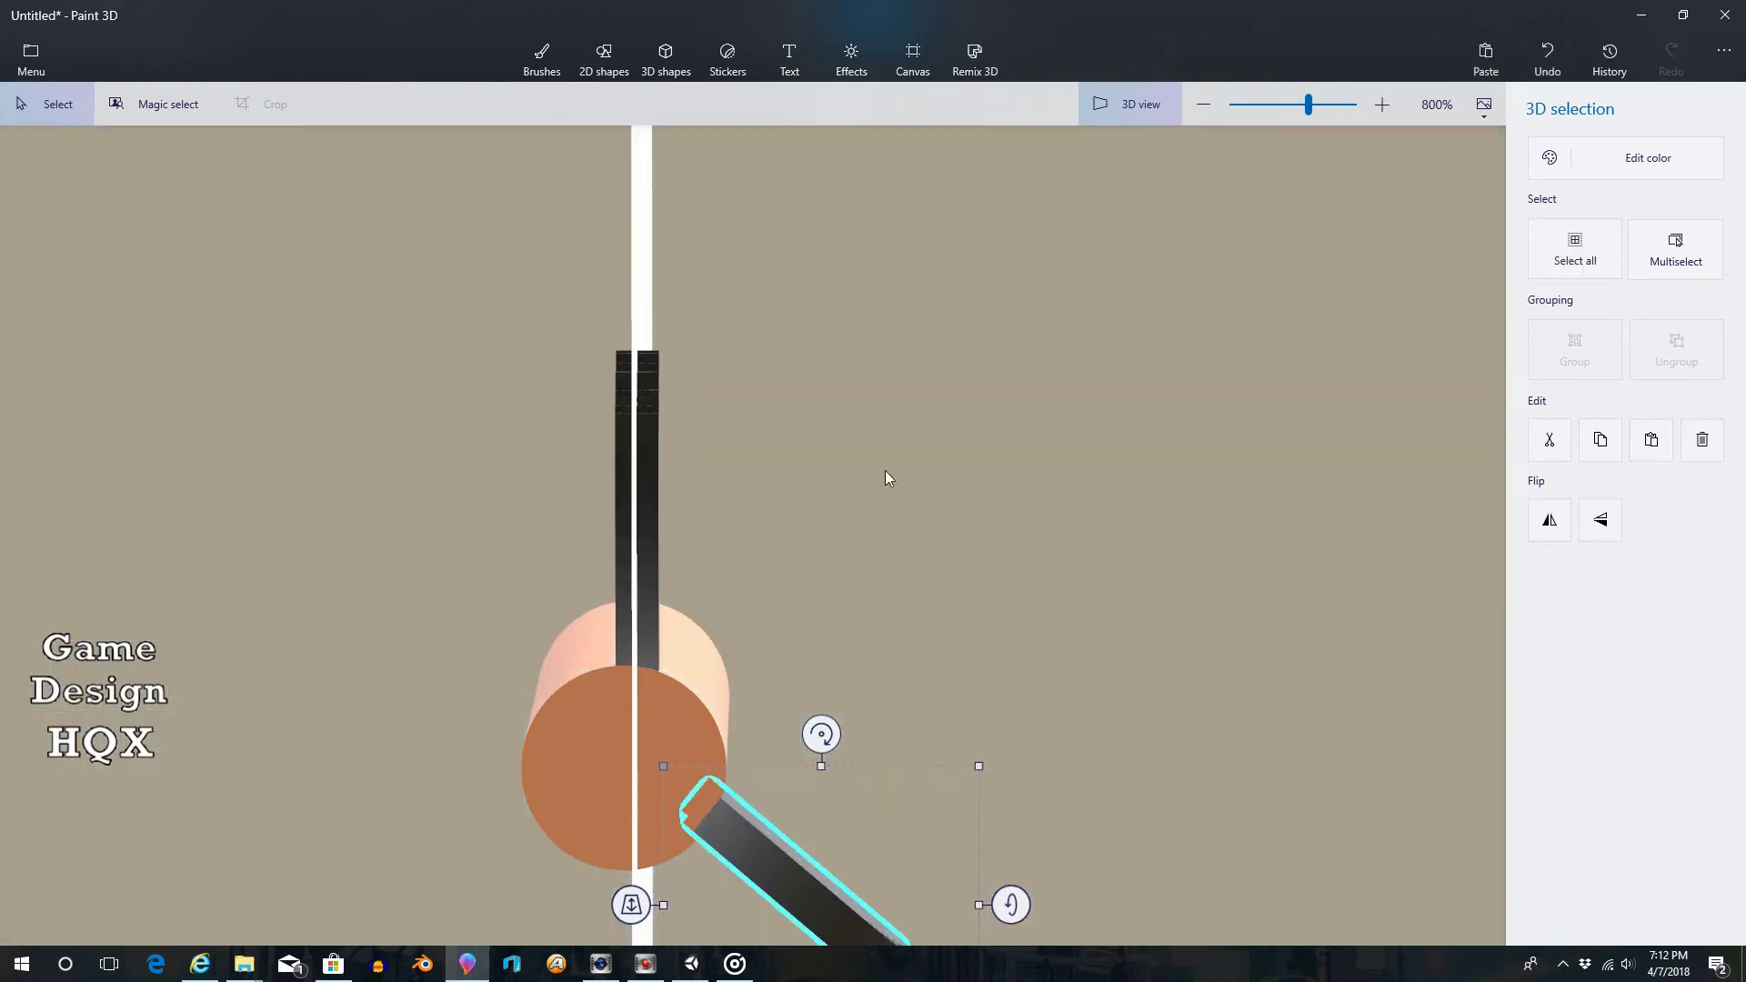
{"action": "right_click_drag", "start_coordinate": [939, 375], "coordinate": [1020, 626]}
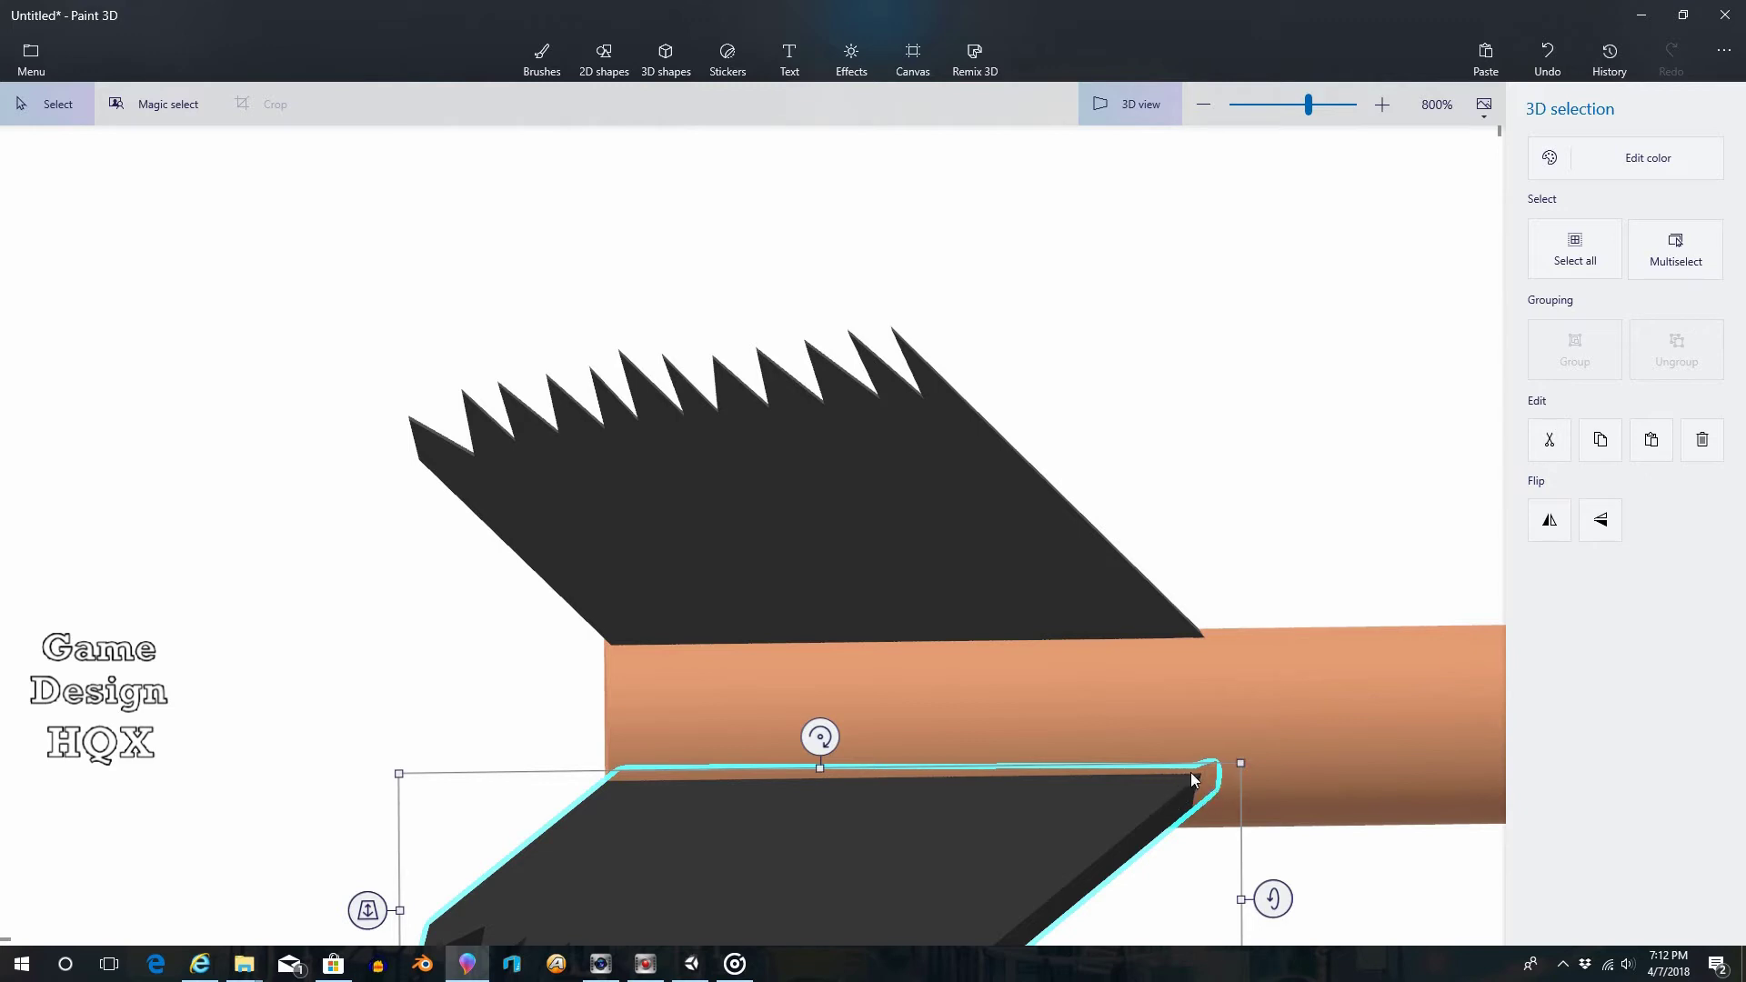
{"action": "right_click_drag", "start_coordinate": [546, 600], "coordinate": [806, 553]}
{"action": "scroll", "coordinate": [818, 524], "scroll_direction": "down", "scroll_amount": 5}
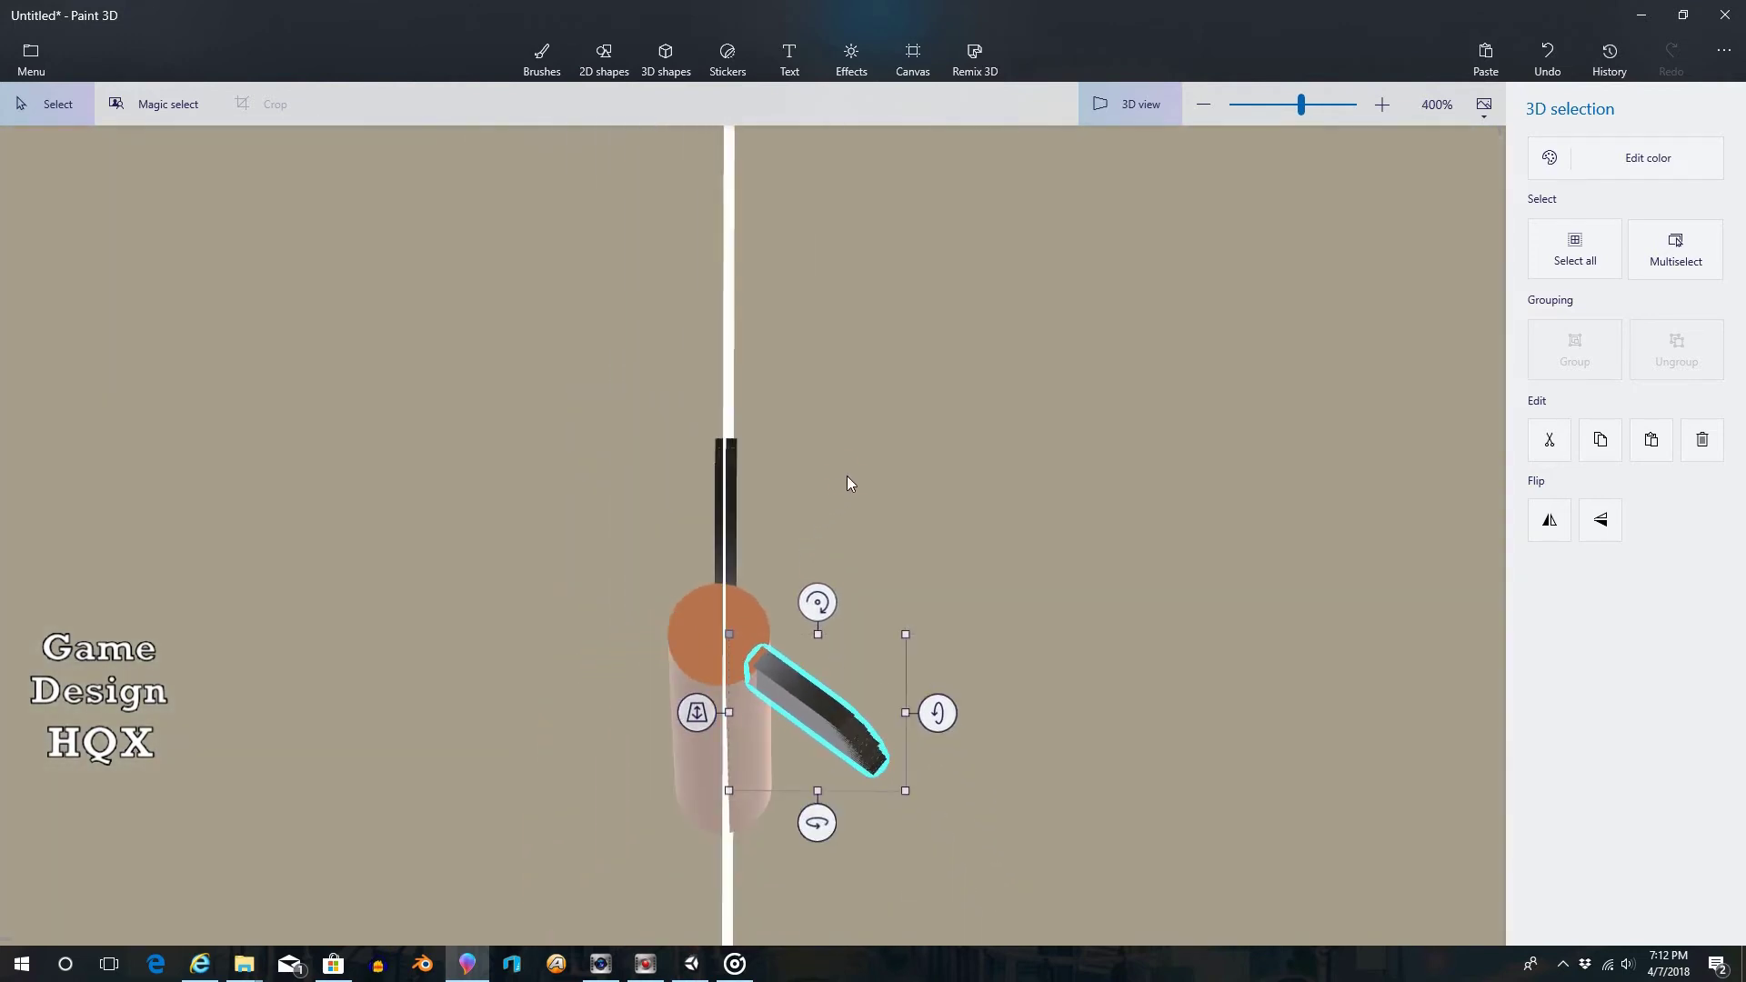
Duplicate the lower feather, rotate the copy to slant the opposite way, and fit its base against the shaft's other lower side
{"action": "mouse_move", "coordinate": [847, 476]}
{"action": "right_mouse_down"}
{"action": "mouse_move", "coordinate": [849, 501]}
{"action": "mouse_move", "coordinate": [842, 487]}
{"action": "right_mouse_up"}
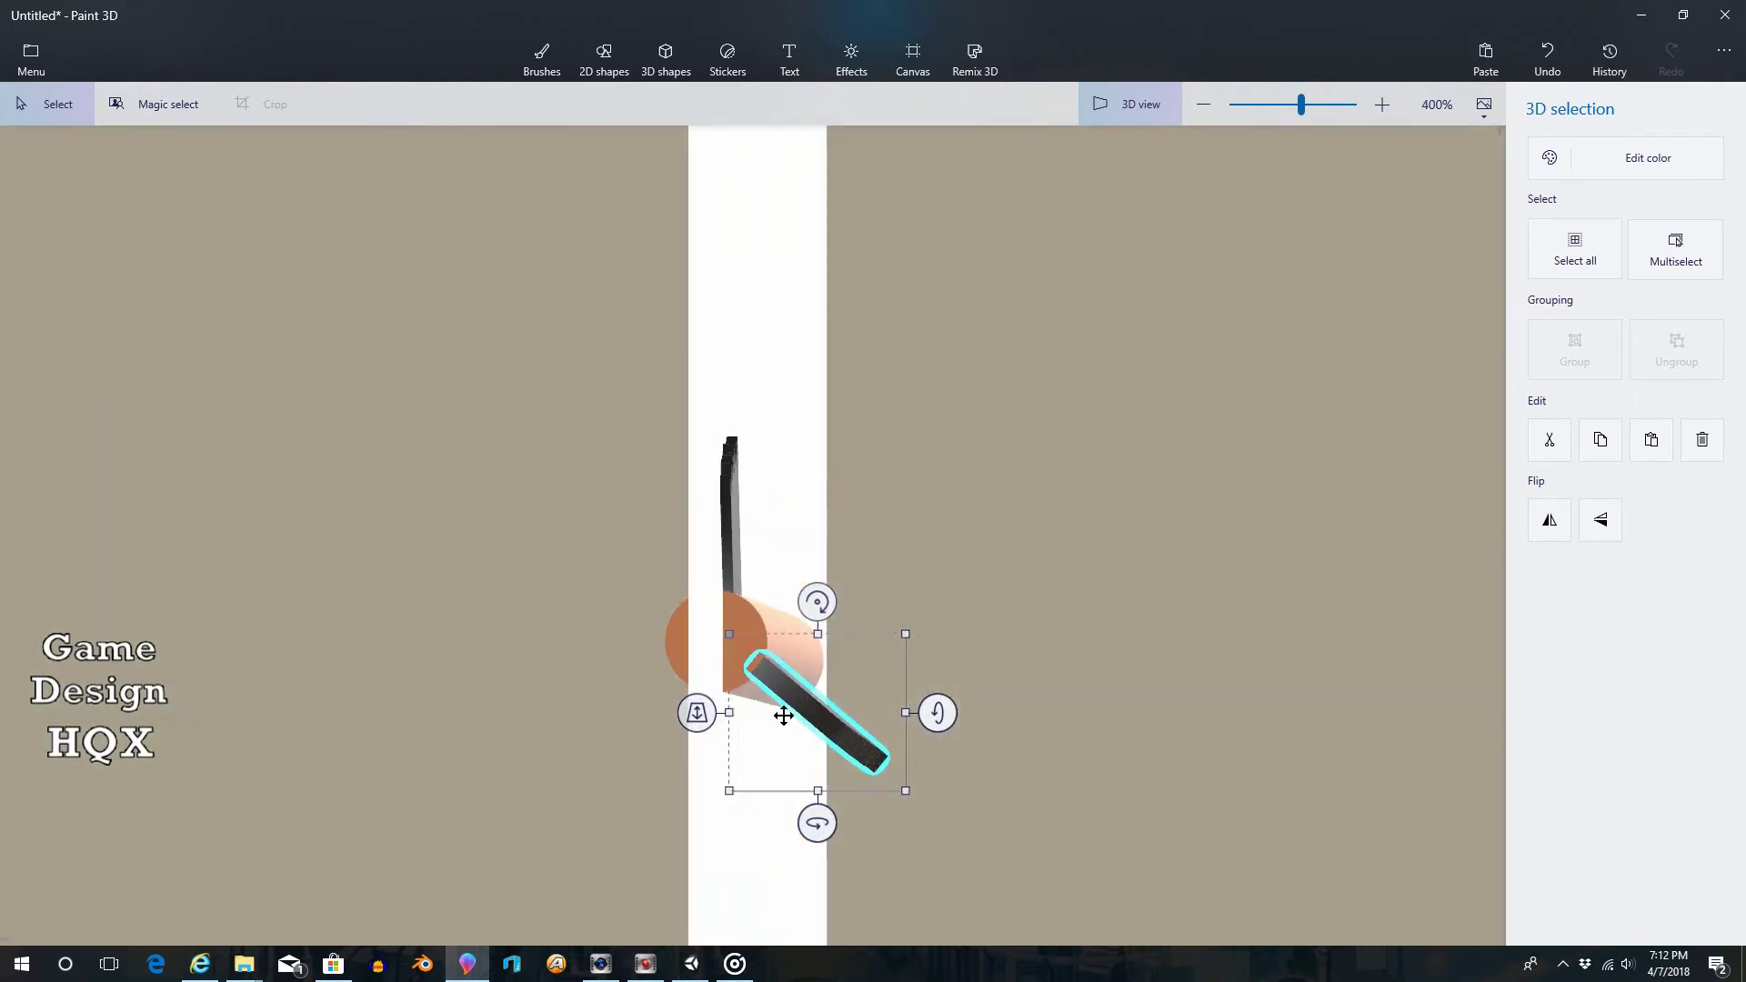
{"action": "left_click", "coordinate": [1601, 440]}
{"action": "key", "text": "ctrl+v"}
{"action": "left_click_drag", "start_coordinate": [802, 709], "coordinate": [689, 710]}
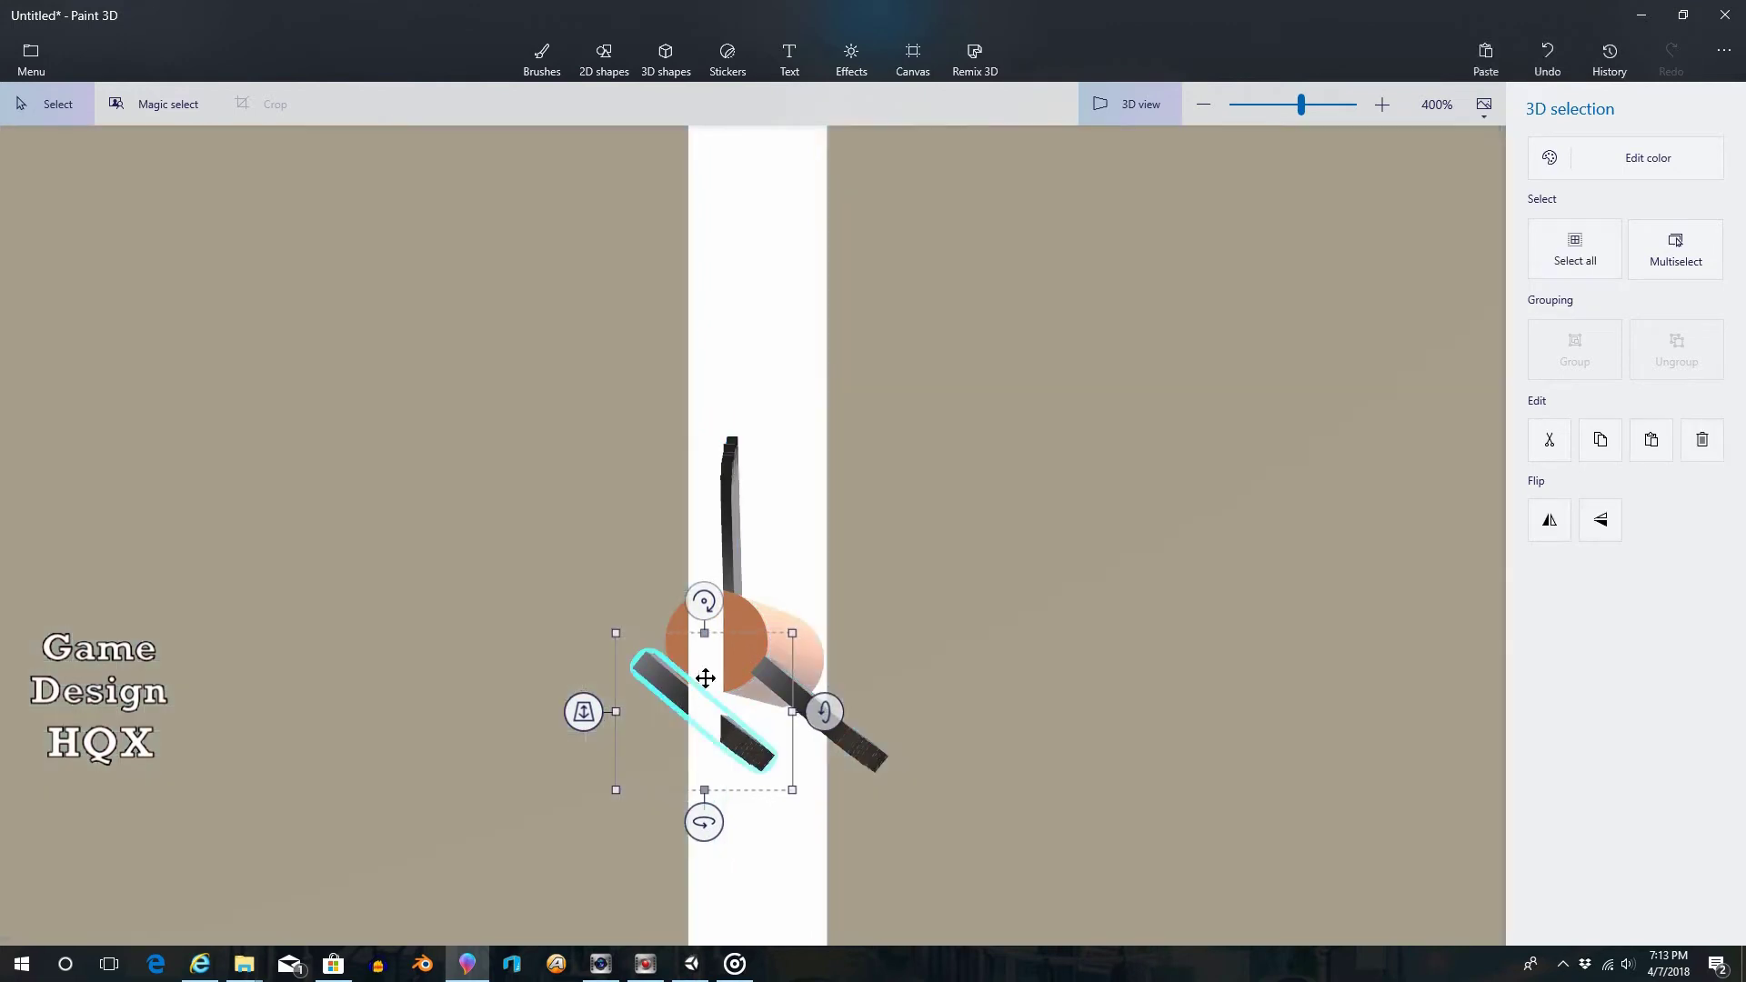
{"action": "left_click_drag", "start_coordinate": [707, 607], "coordinate": [987, 727]}
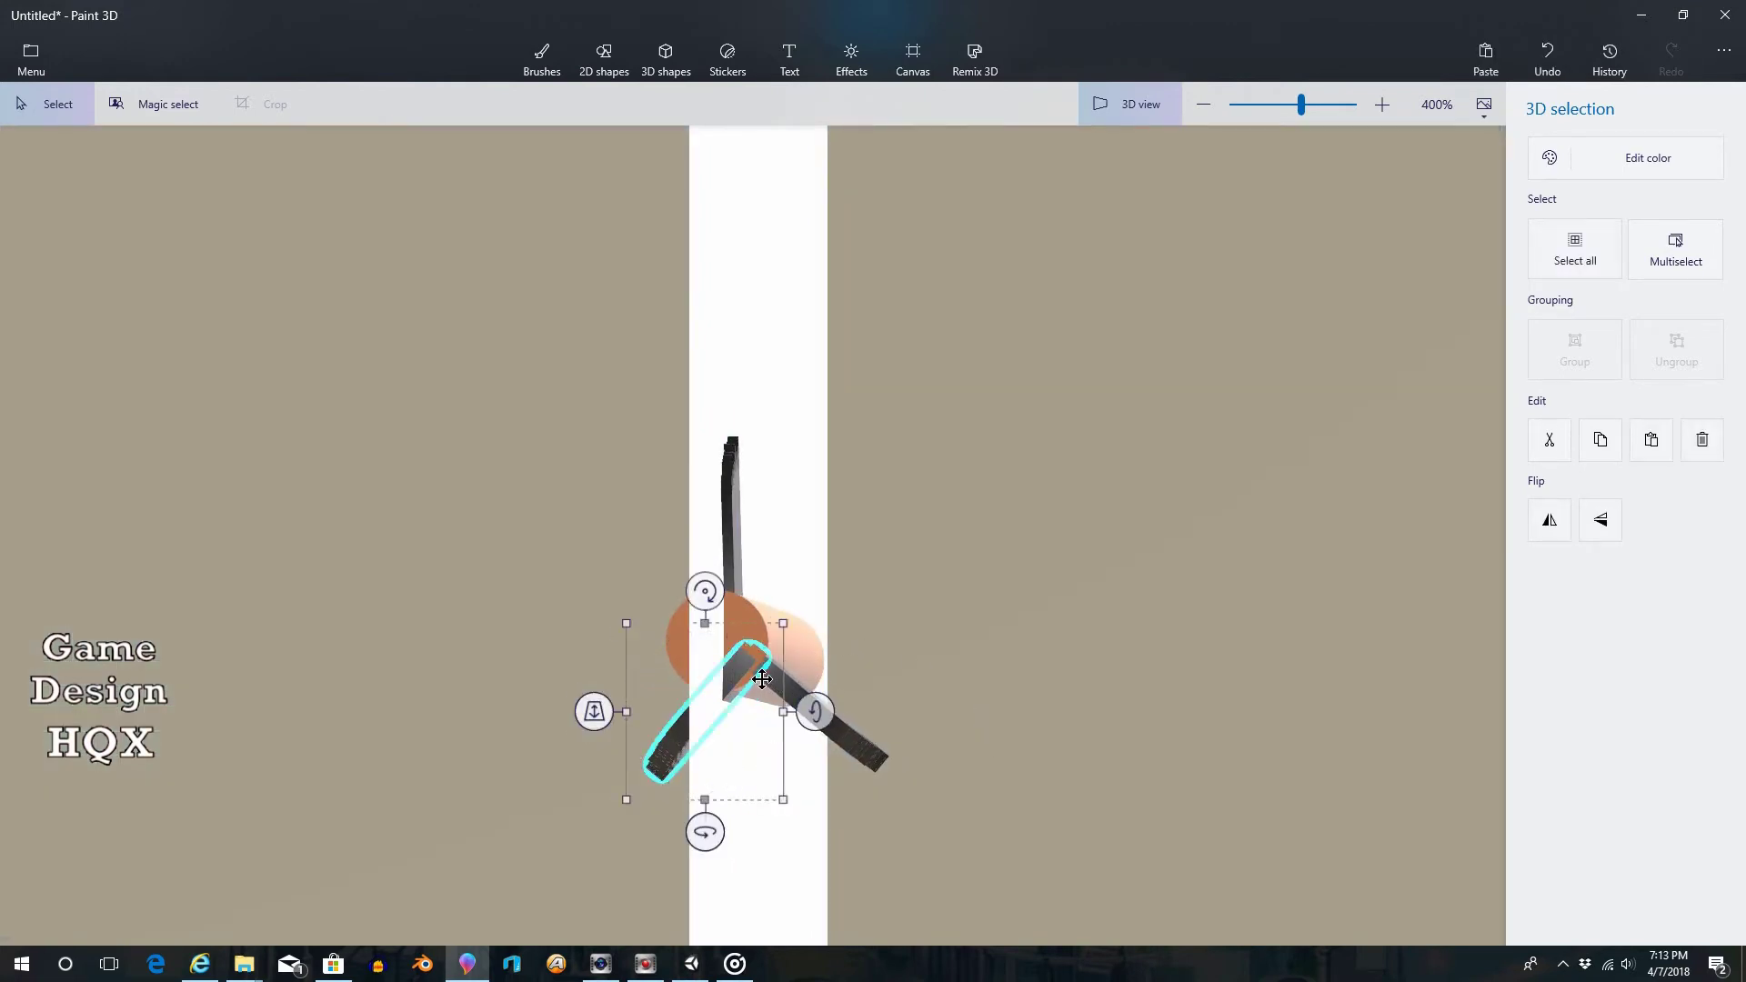
{"action": "left_click_drag", "start_coordinate": [744, 662], "coordinate": [674, 661]}
{"action": "right_click_drag", "start_coordinate": [417, 494], "coordinate": [748, 670]}
{"action": "left_click_drag", "start_coordinate": [764, 701], "coordinate": [759, 709]}
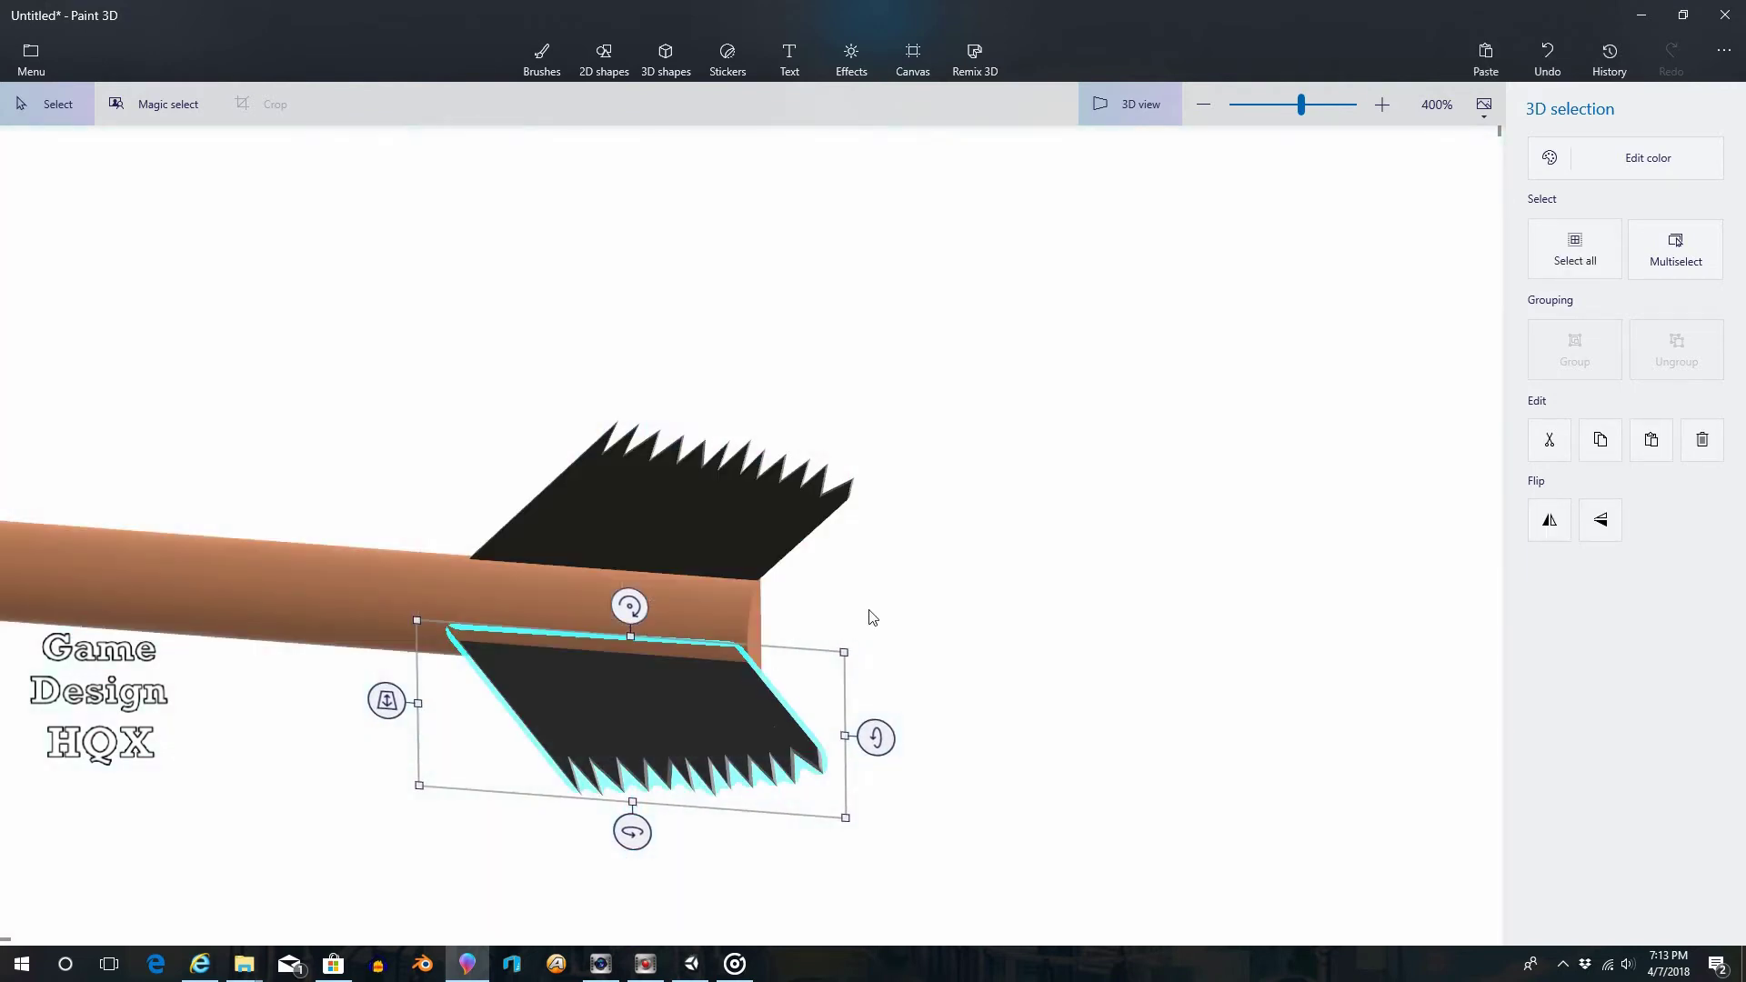
Draw a matte brown cone above the featherless end of the shaft, about four times as wide as the shaft
{"action": "right_click_drag", "start_coordinate": [872, 618], "coordinate": [386, 632]}
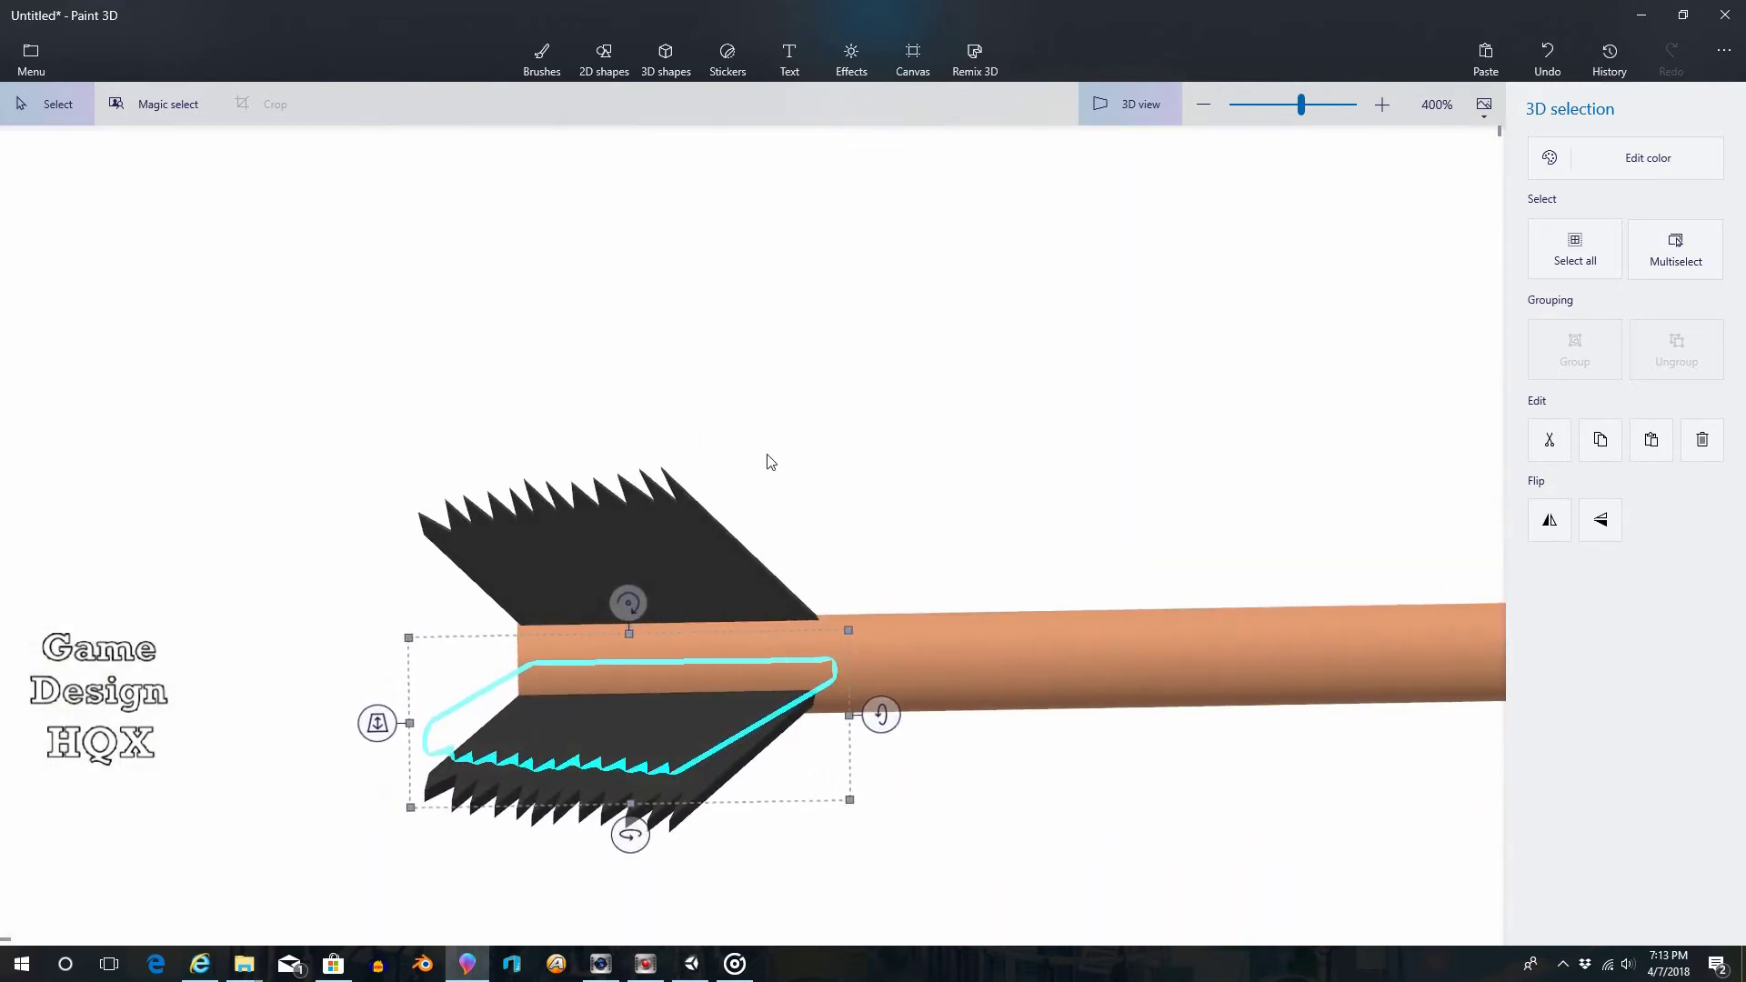
{"action": "scroll", "coordinate": [770, 462], "scroll_direction": "down", "scroll_amount": 5}
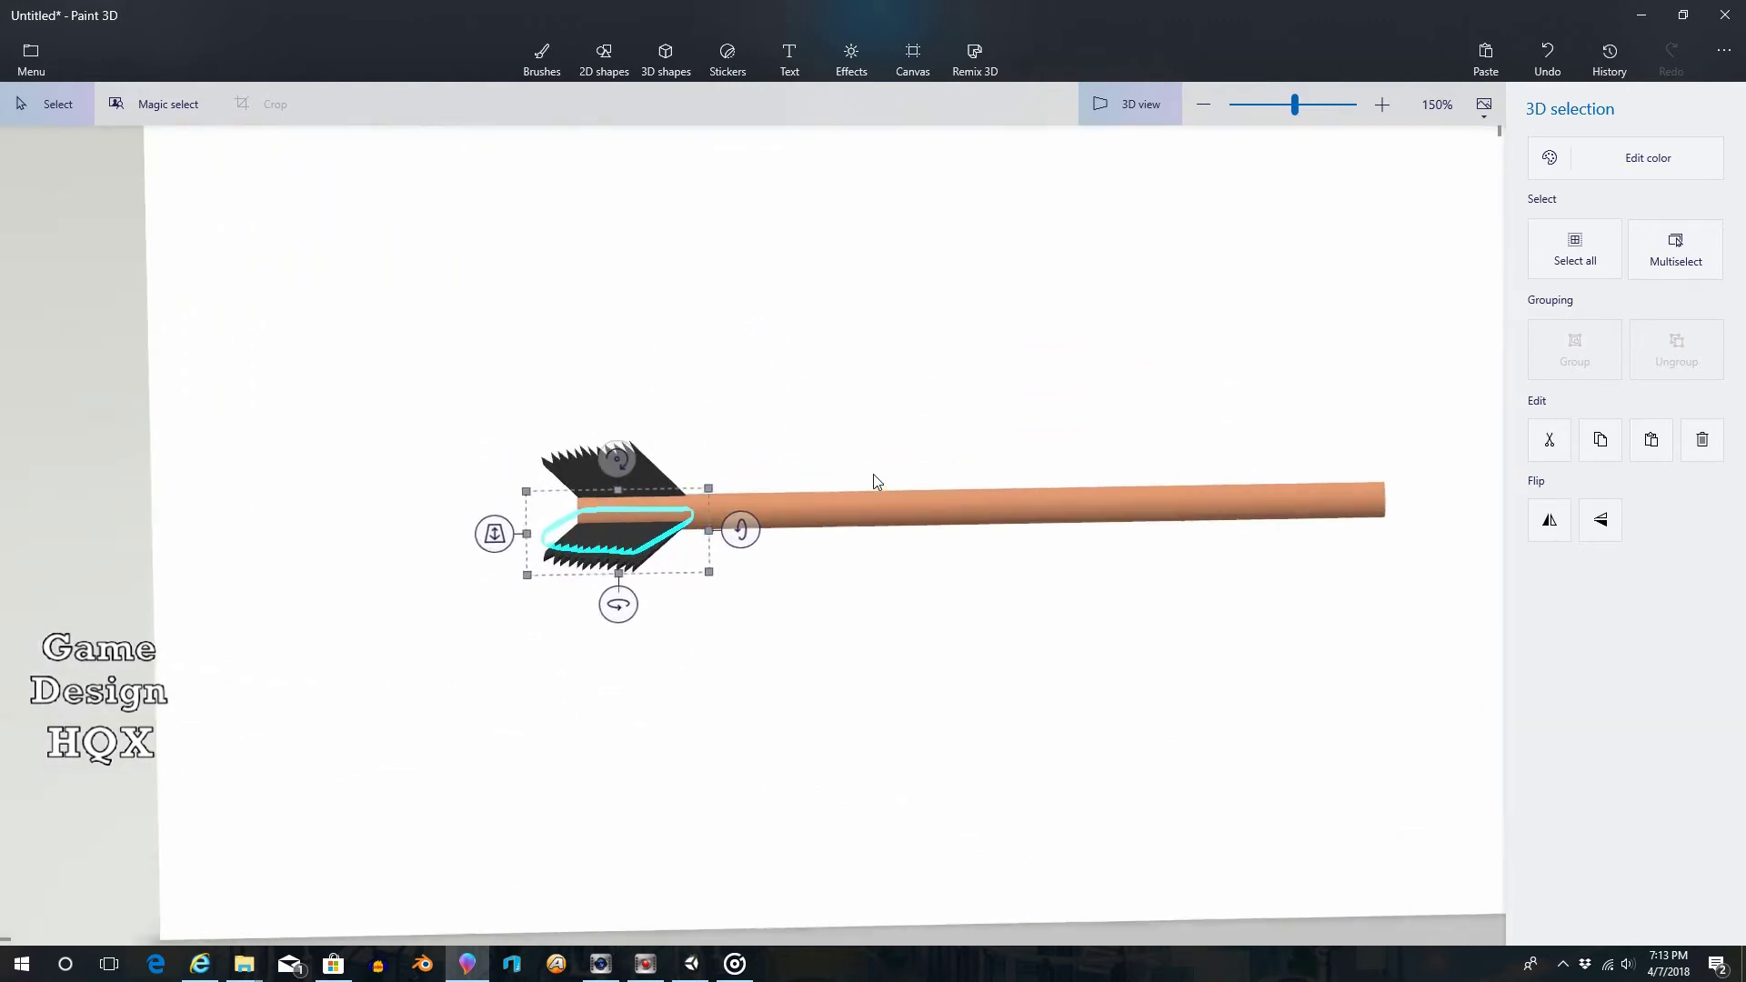
{"action": "middle_click_drag", "start_coordinate": [1095, 370], "coordinate": [920, 427]}
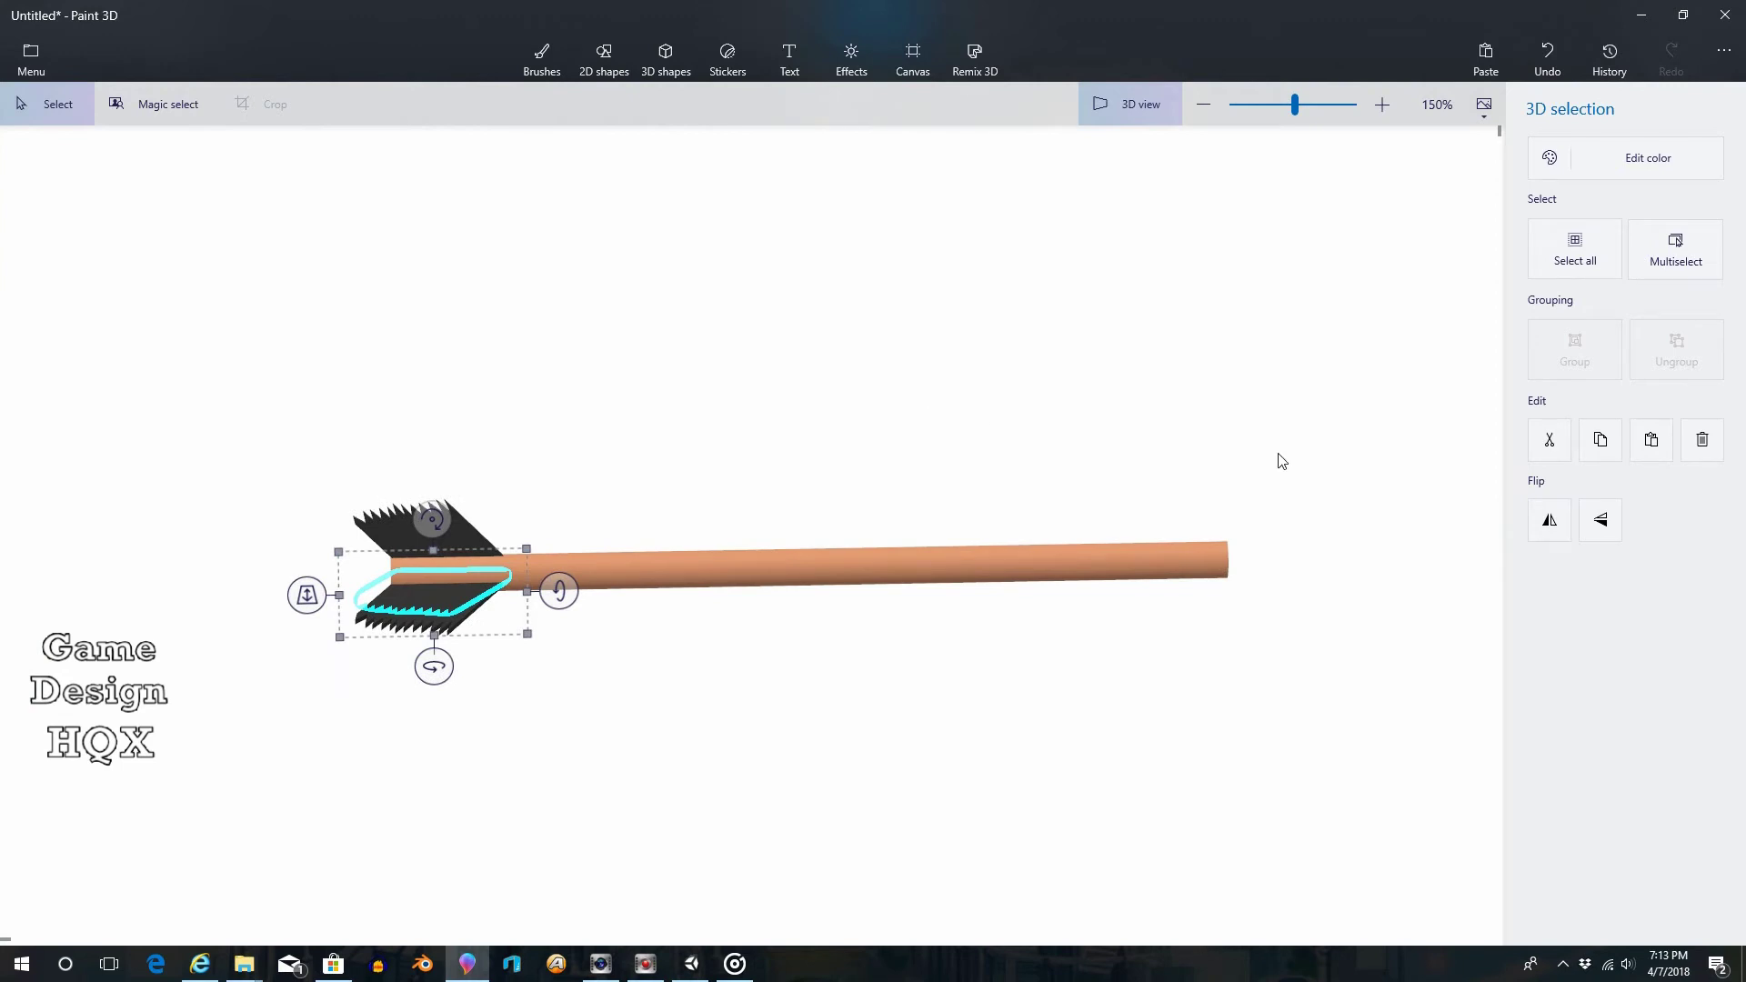
{"action": "left_click", "coordinate": [655, 57]}
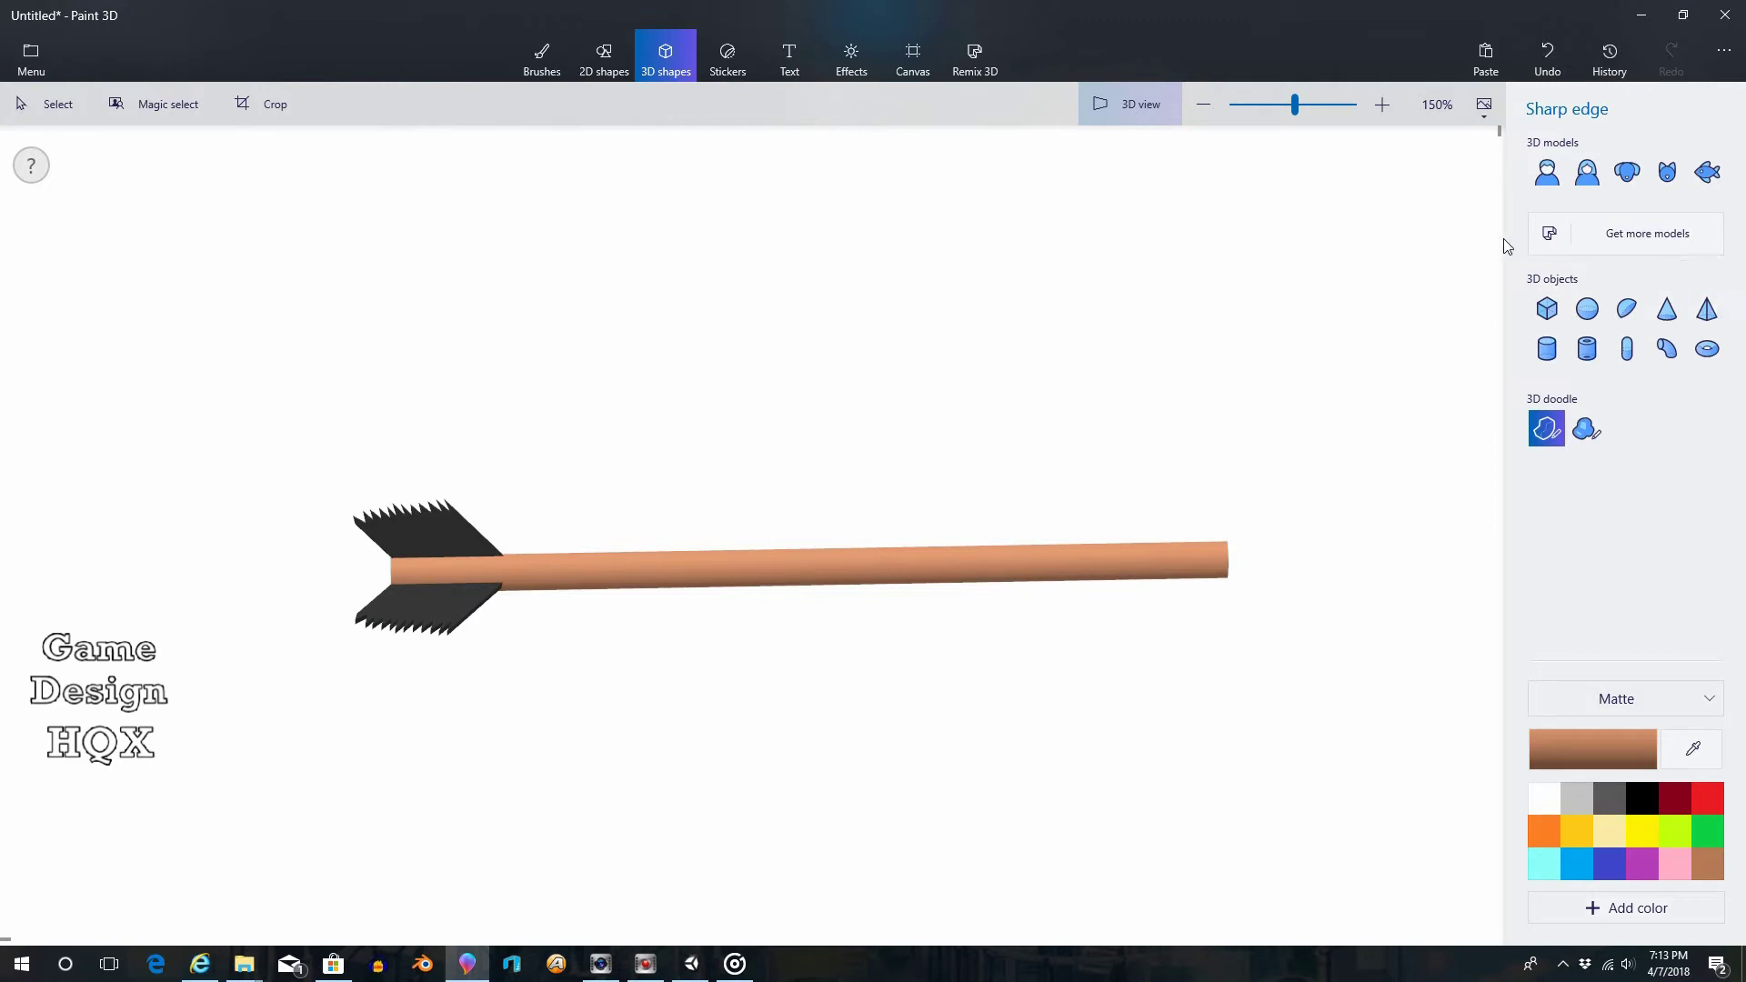
{"action": "left_click", "coordinate": [1667, 312]}
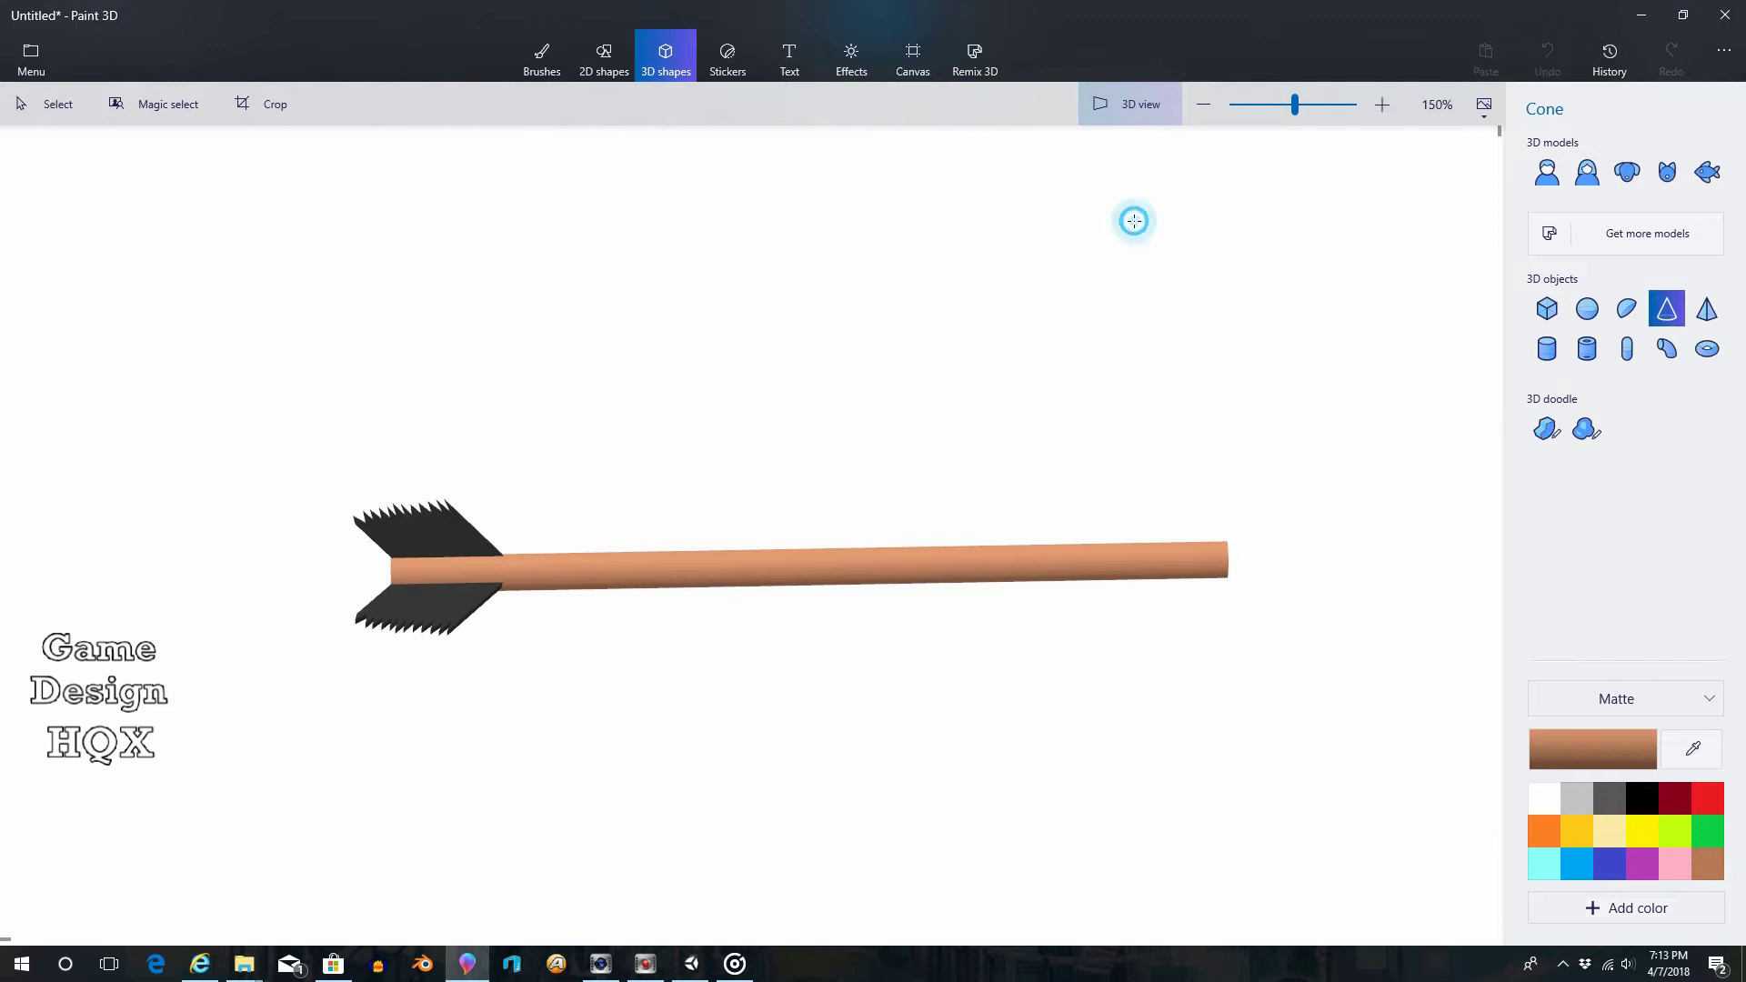
{"action": "mouse_move", "coordinate": [1134, 219]}
{"action": "left_mouse_down"}
{"action": "mouse_move", "coordinate": [1285, 400]}
{"action": "mouse_move", "coordinate": [1272, 372]}
{"action": "left_mouse_up"}
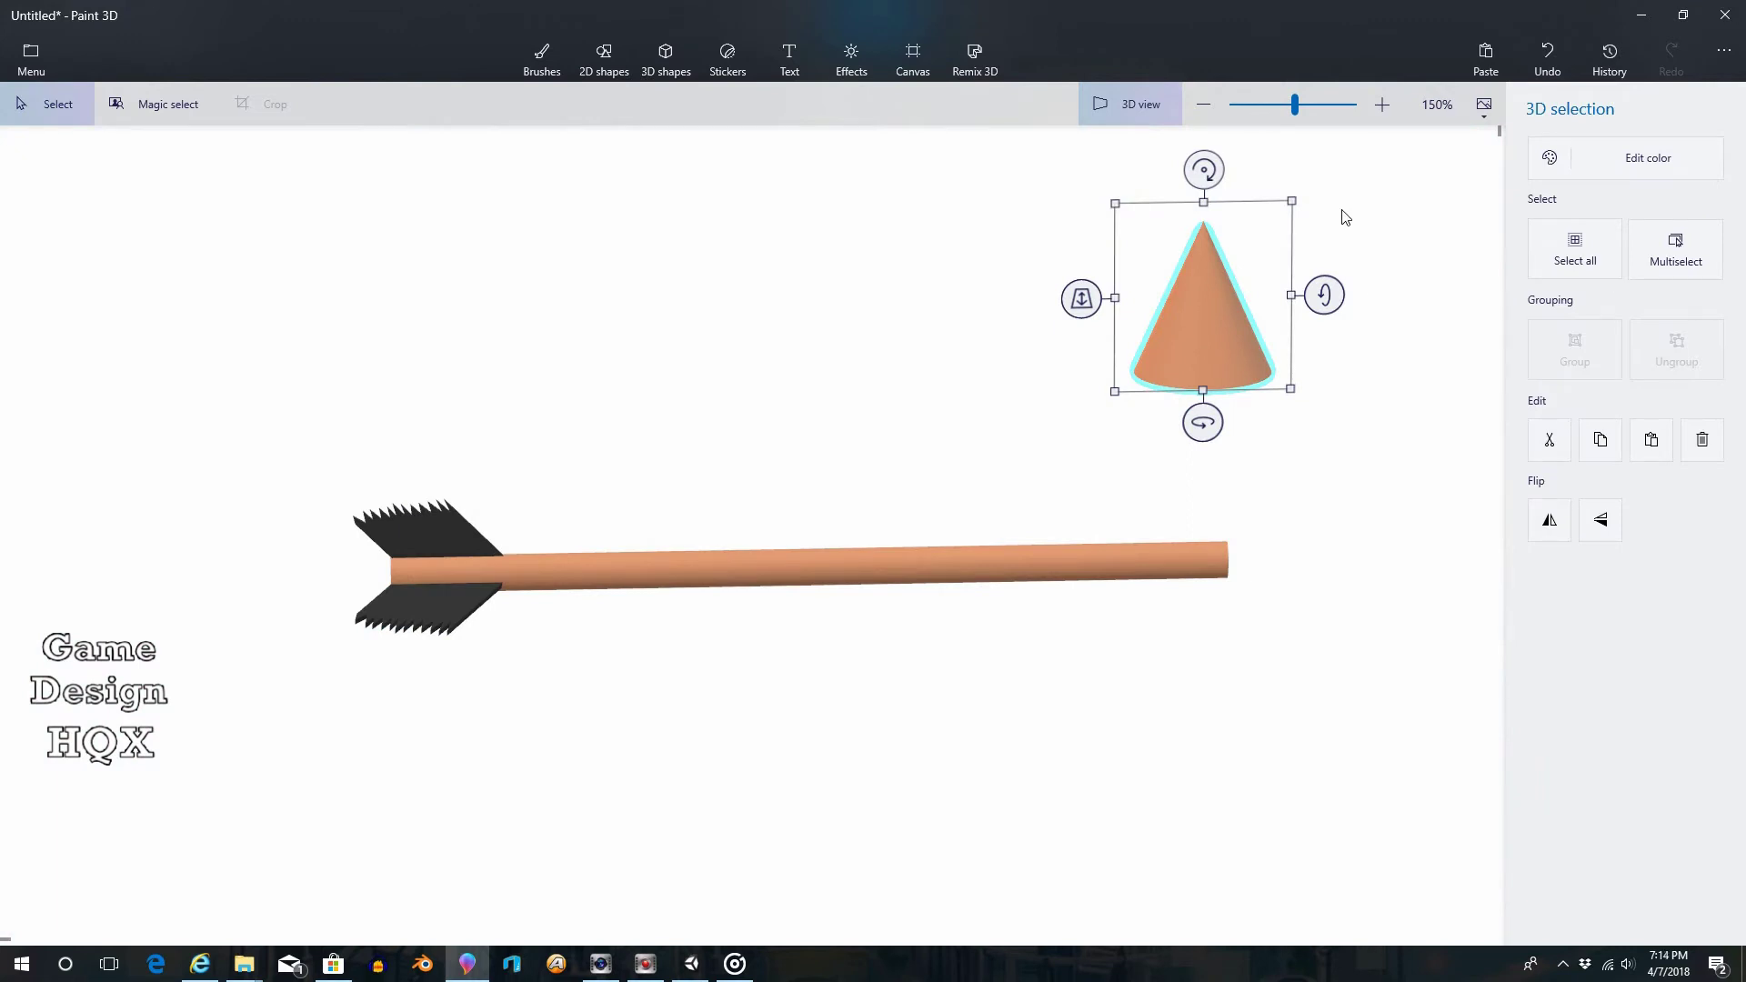
Rotate the cone a quarter turn to point away from the feathers and move its base over the shaft's front end
{"action": "left_click_drag", "start_coordinate": [1204, 169], "coordinate": [1347, 304]}
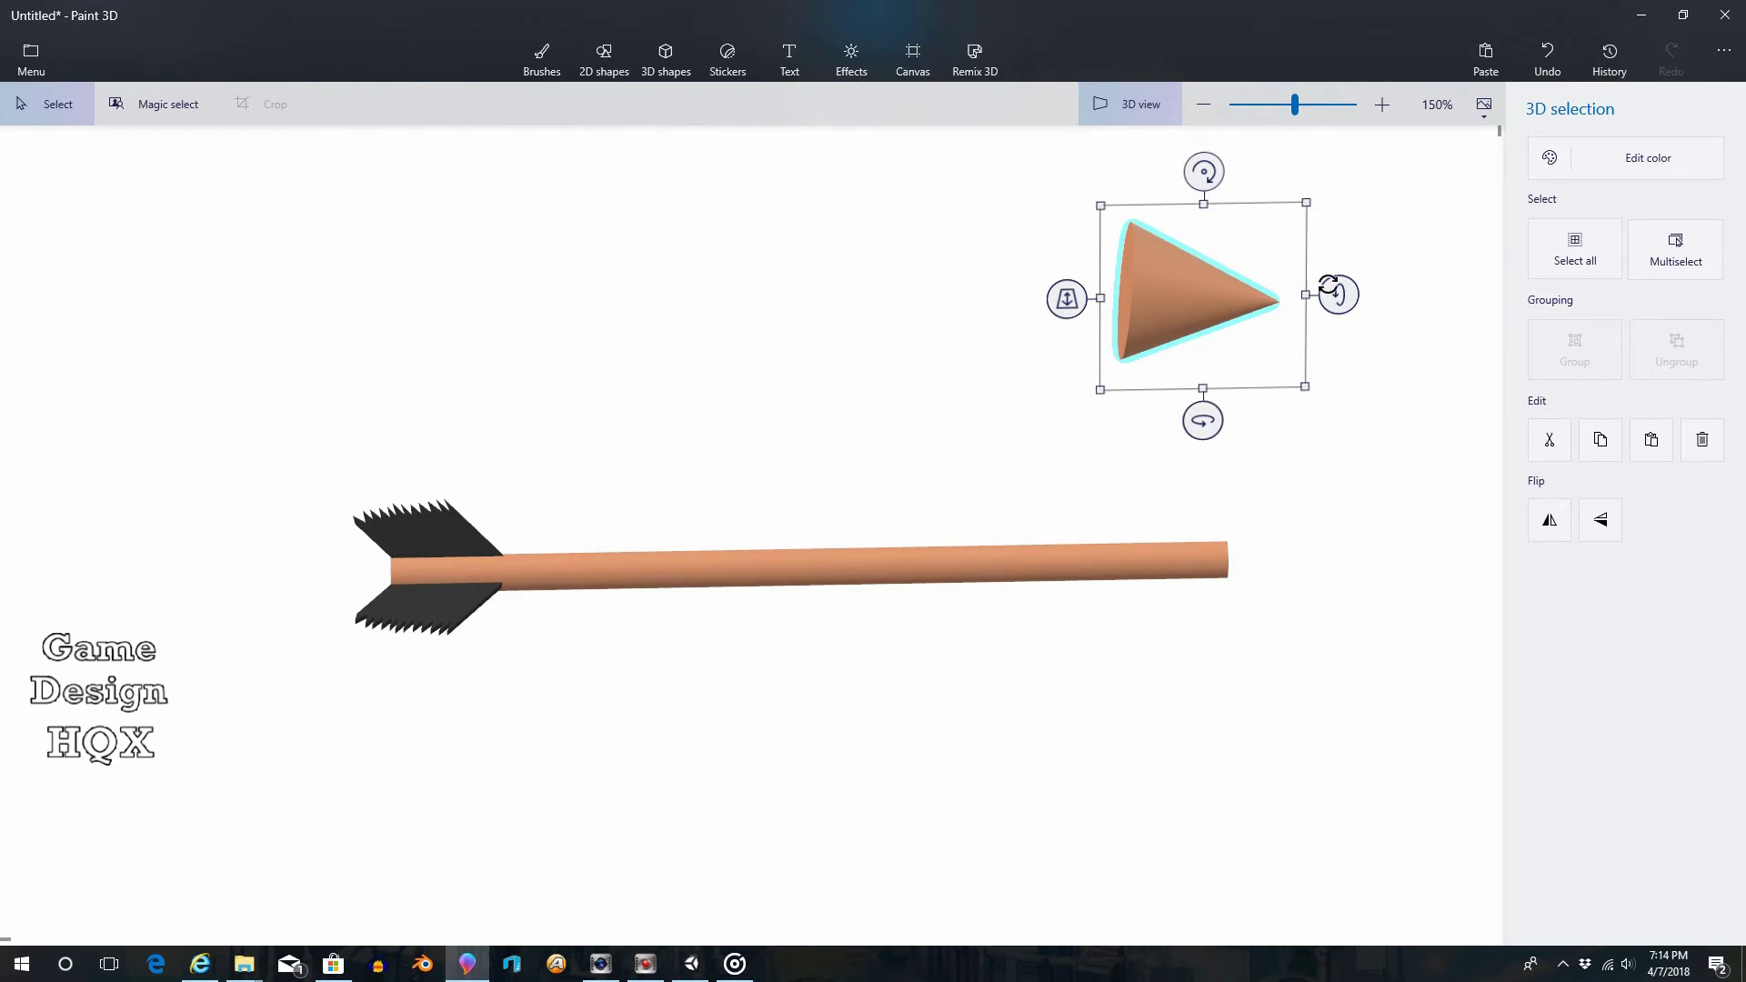
{"action": "mouse_move", "coordinate": [1204, 171]}
{"action": "left_mouse_down"}
{"action": "mouse_move", "coordinate": [1155, 180]}
{"action": "mouse_move", "coordinate": [1196, 173]}
{"action": "left_mouse_up"}
{"action": "left_click_drag", "start_coordinate": [1192, 285], "coordinate": [1280, 545]}
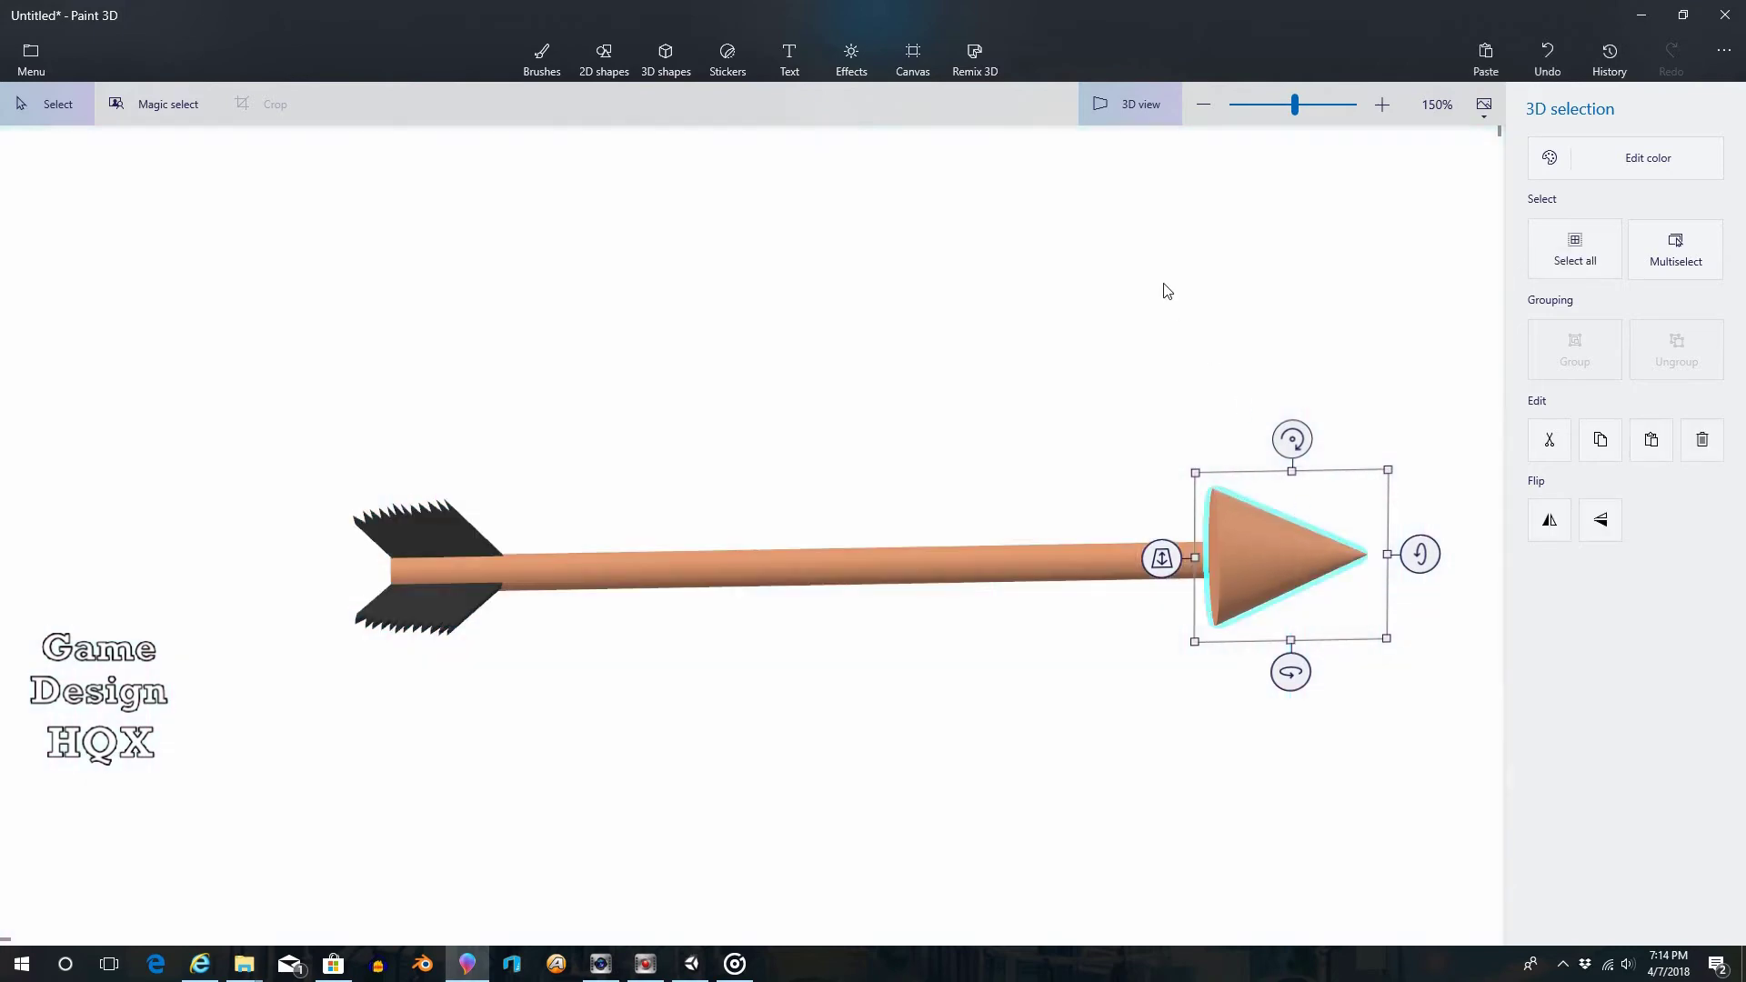
Move the cone in depth onto the shaft's centreline, judging its position from beneath the arrow in 3D view
{"action": "left_click_drag", "start_coordinate": [1185, 195], "coordinate": [1177, 390]}
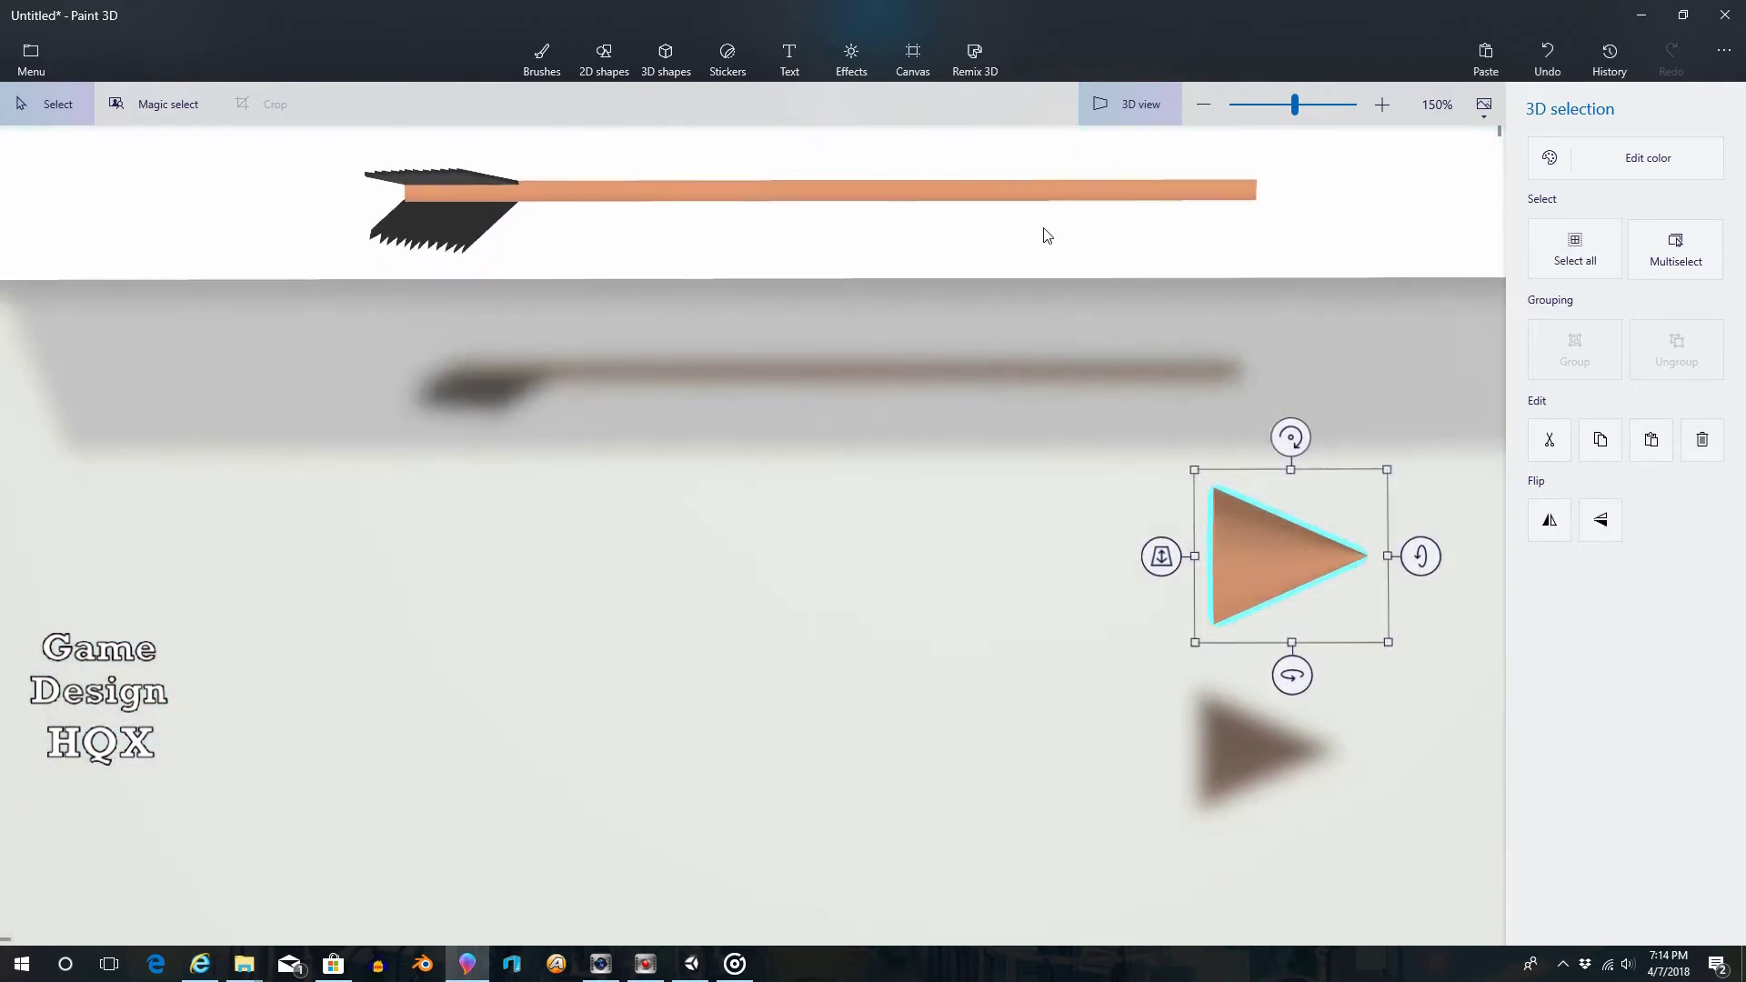
{"action": "left_click_drag", "start_coordinate": [1046, 234], "coordinate": [969, 583]}
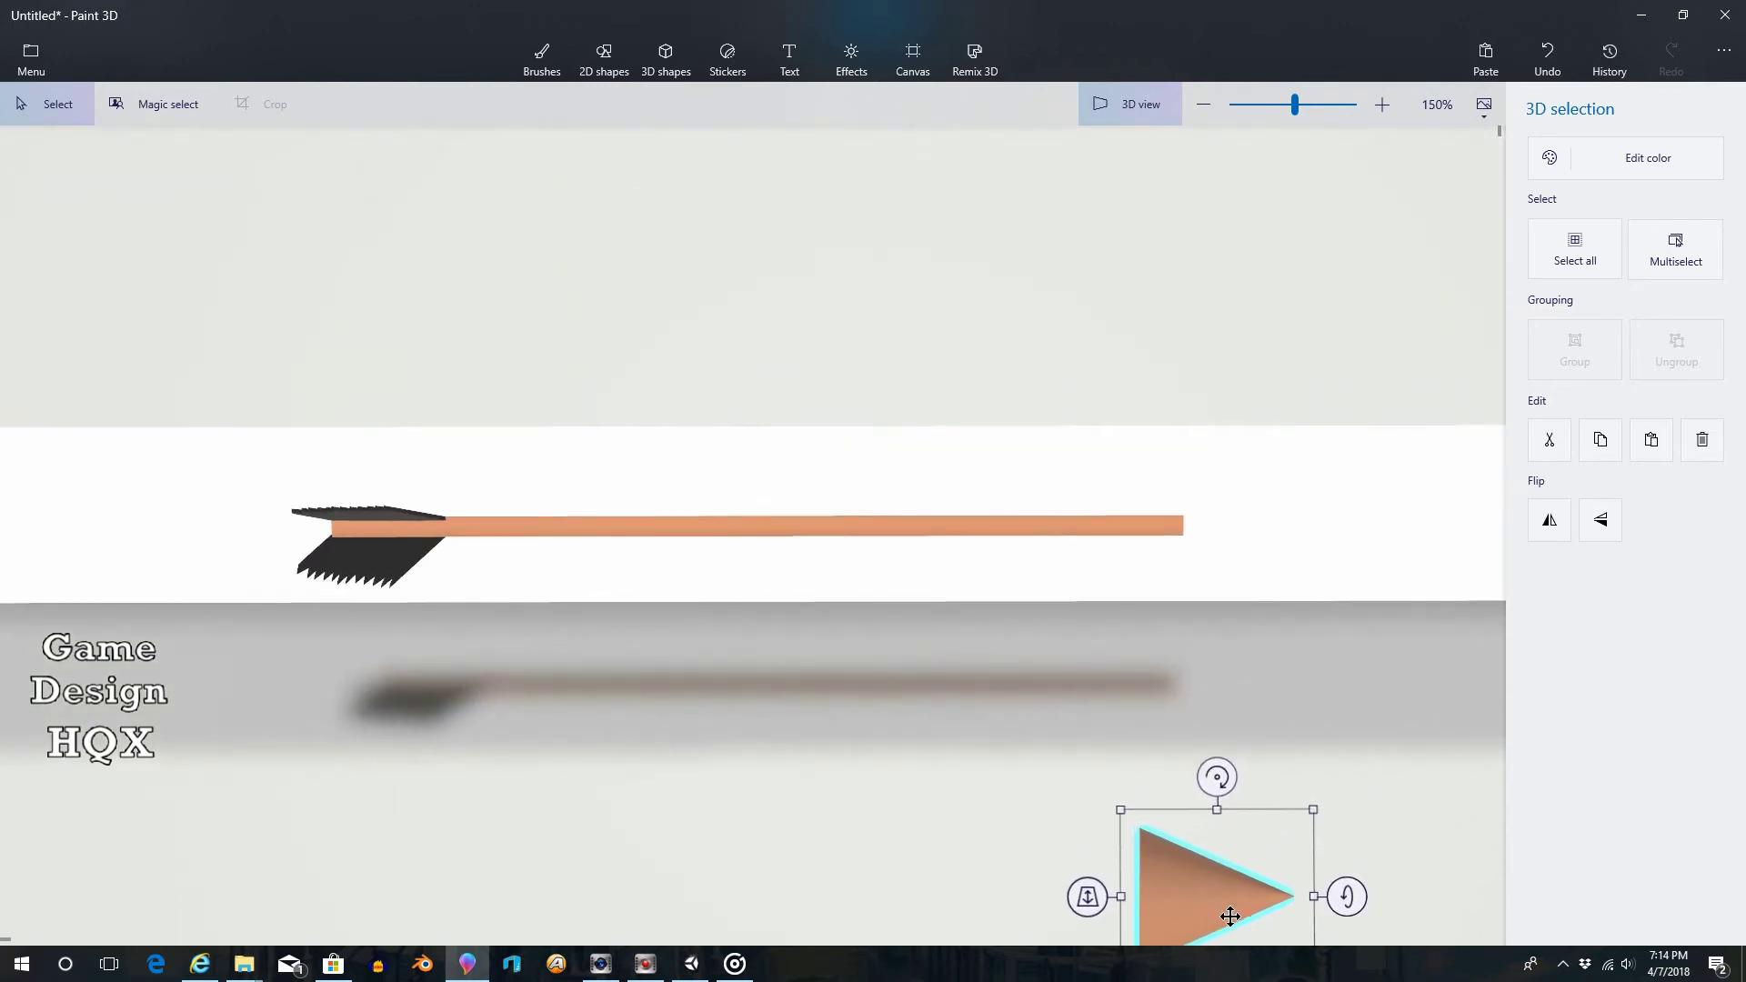
{"action": "left_click_drag", "start_coordinate": [1230, 917], "coordinate": [1218, 473]}
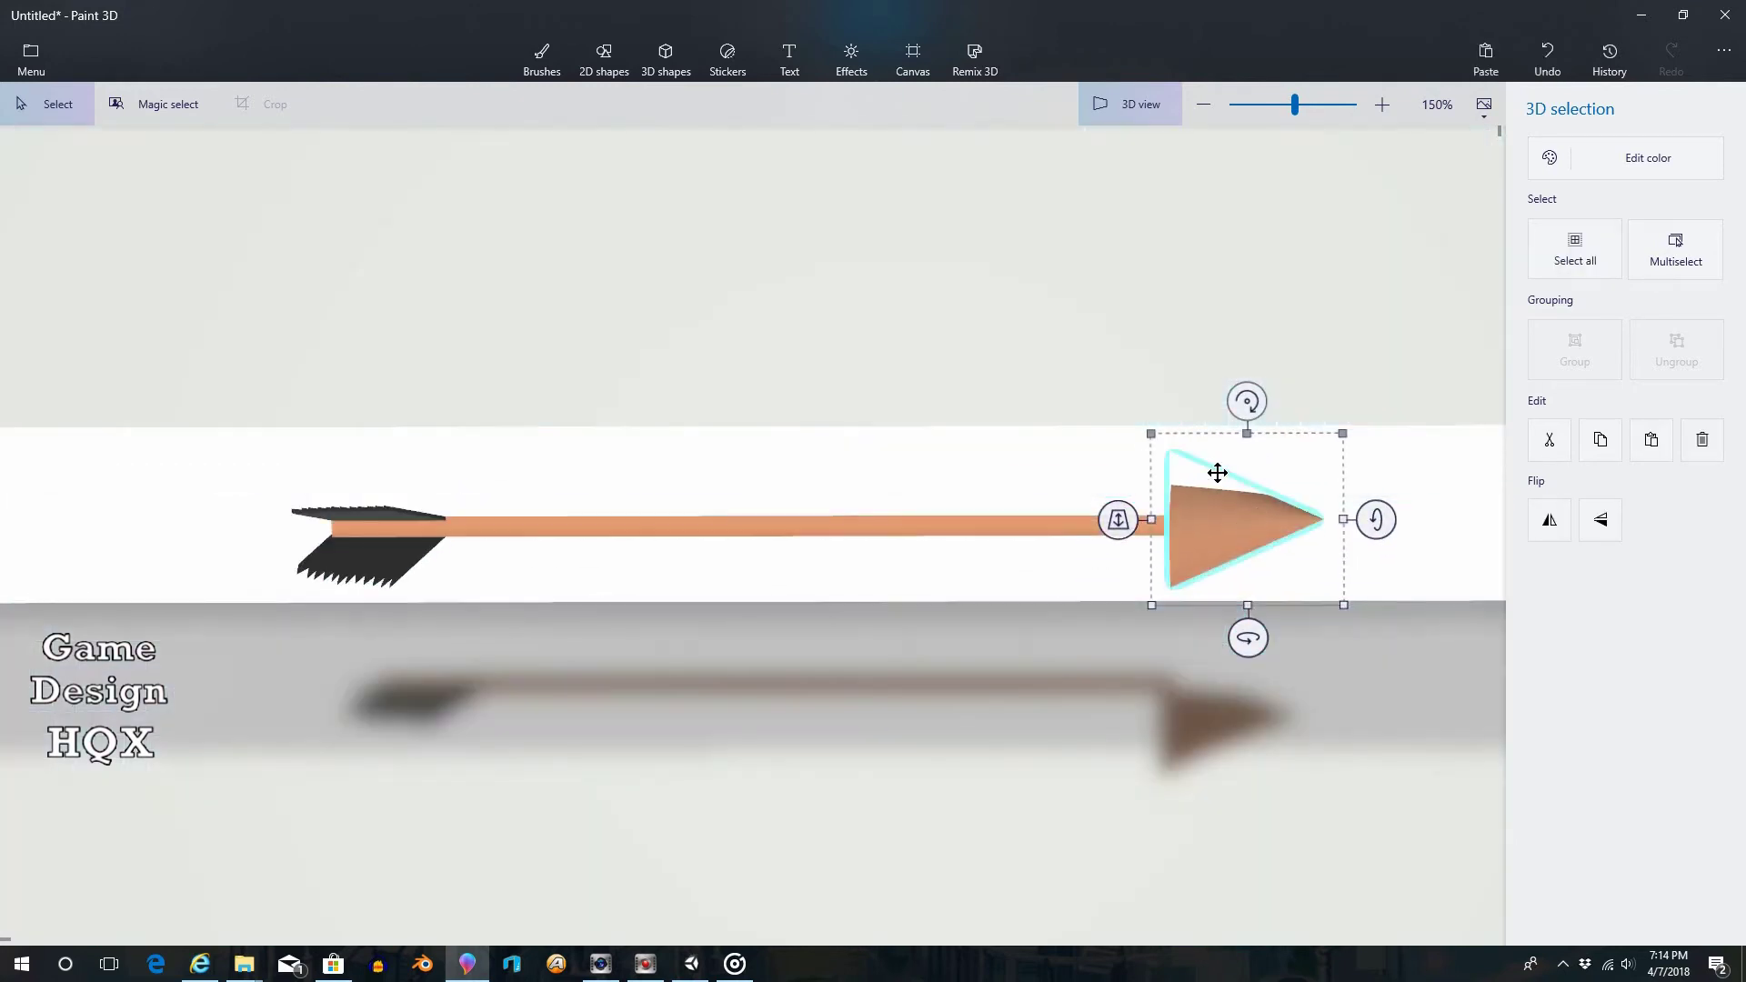
{"action": "left_click_drag", "start_coordinate": [1059, 307], "coordinate": [1064, 473]}
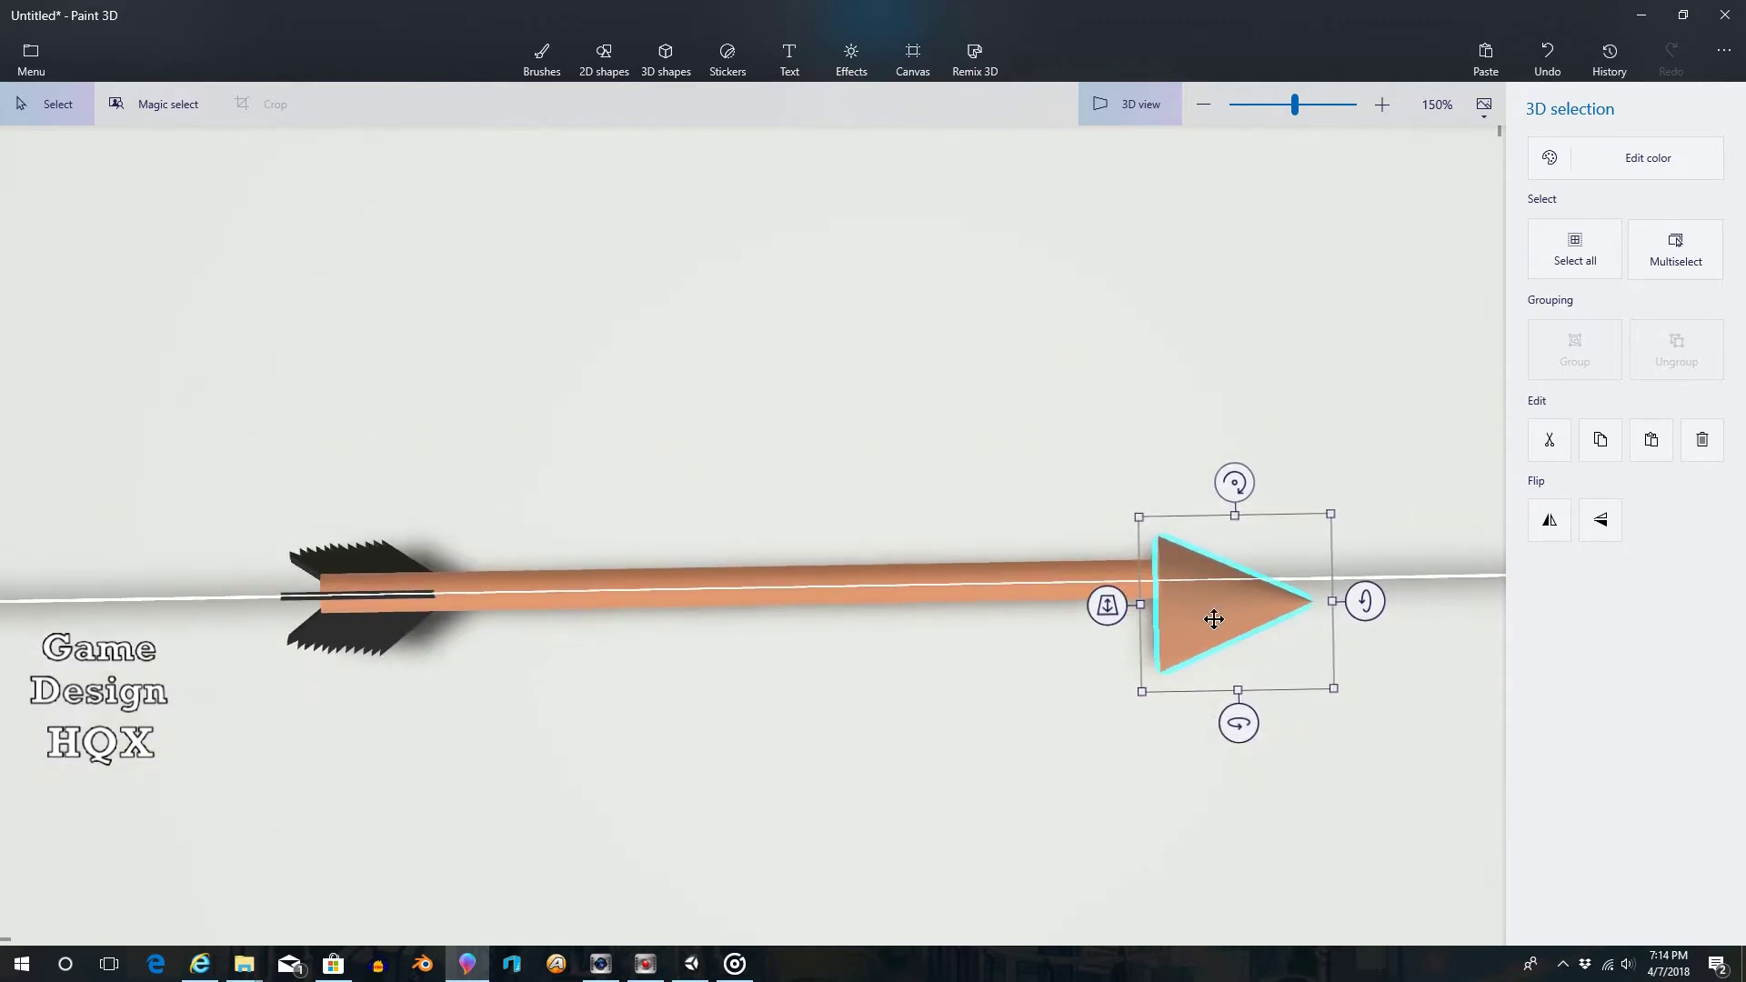
{"action": "left_click_drag", "start_coordinate": [1214, 620], "coordinate": [1222, 595]}
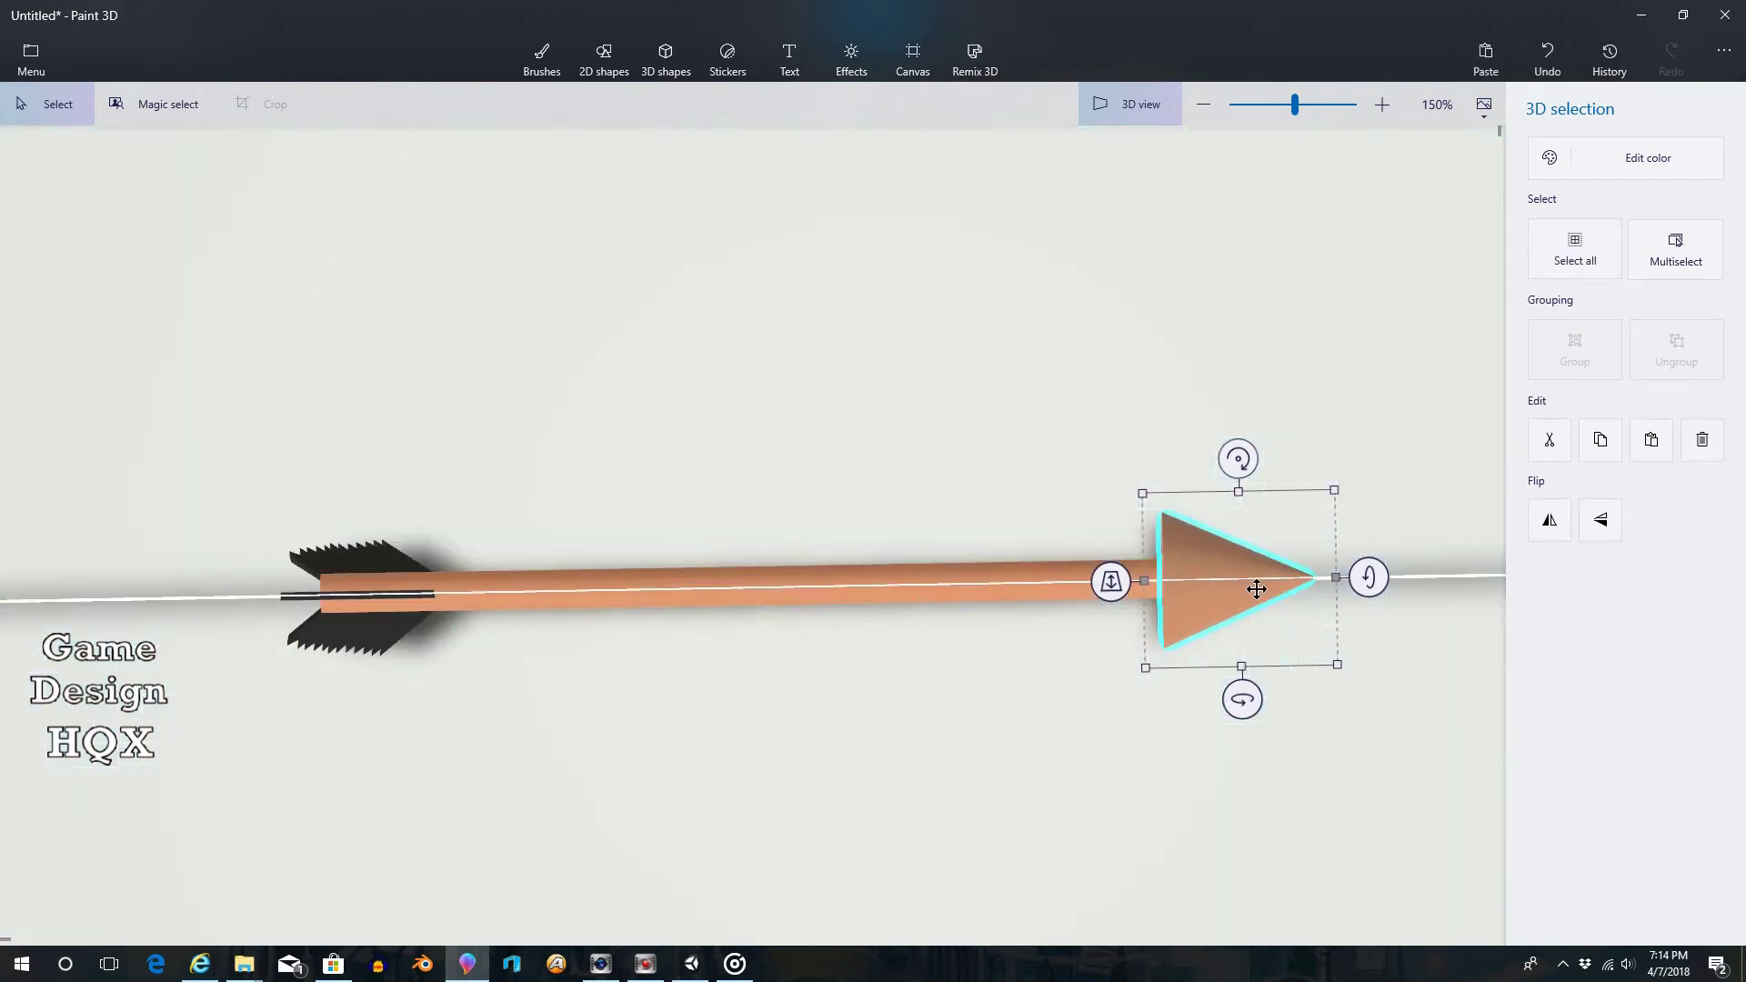
Centre the cone vertically on the shaft's front end, check its alignment from several angles, and deselect it
{"action": "left_click_drag", "start_coordinate": [1010, 727], "coordinate": [1033, 402]}
{"action": "right_click_drag", "start_coordinate": [1033, 402], "coordinate": [1016, 459]}
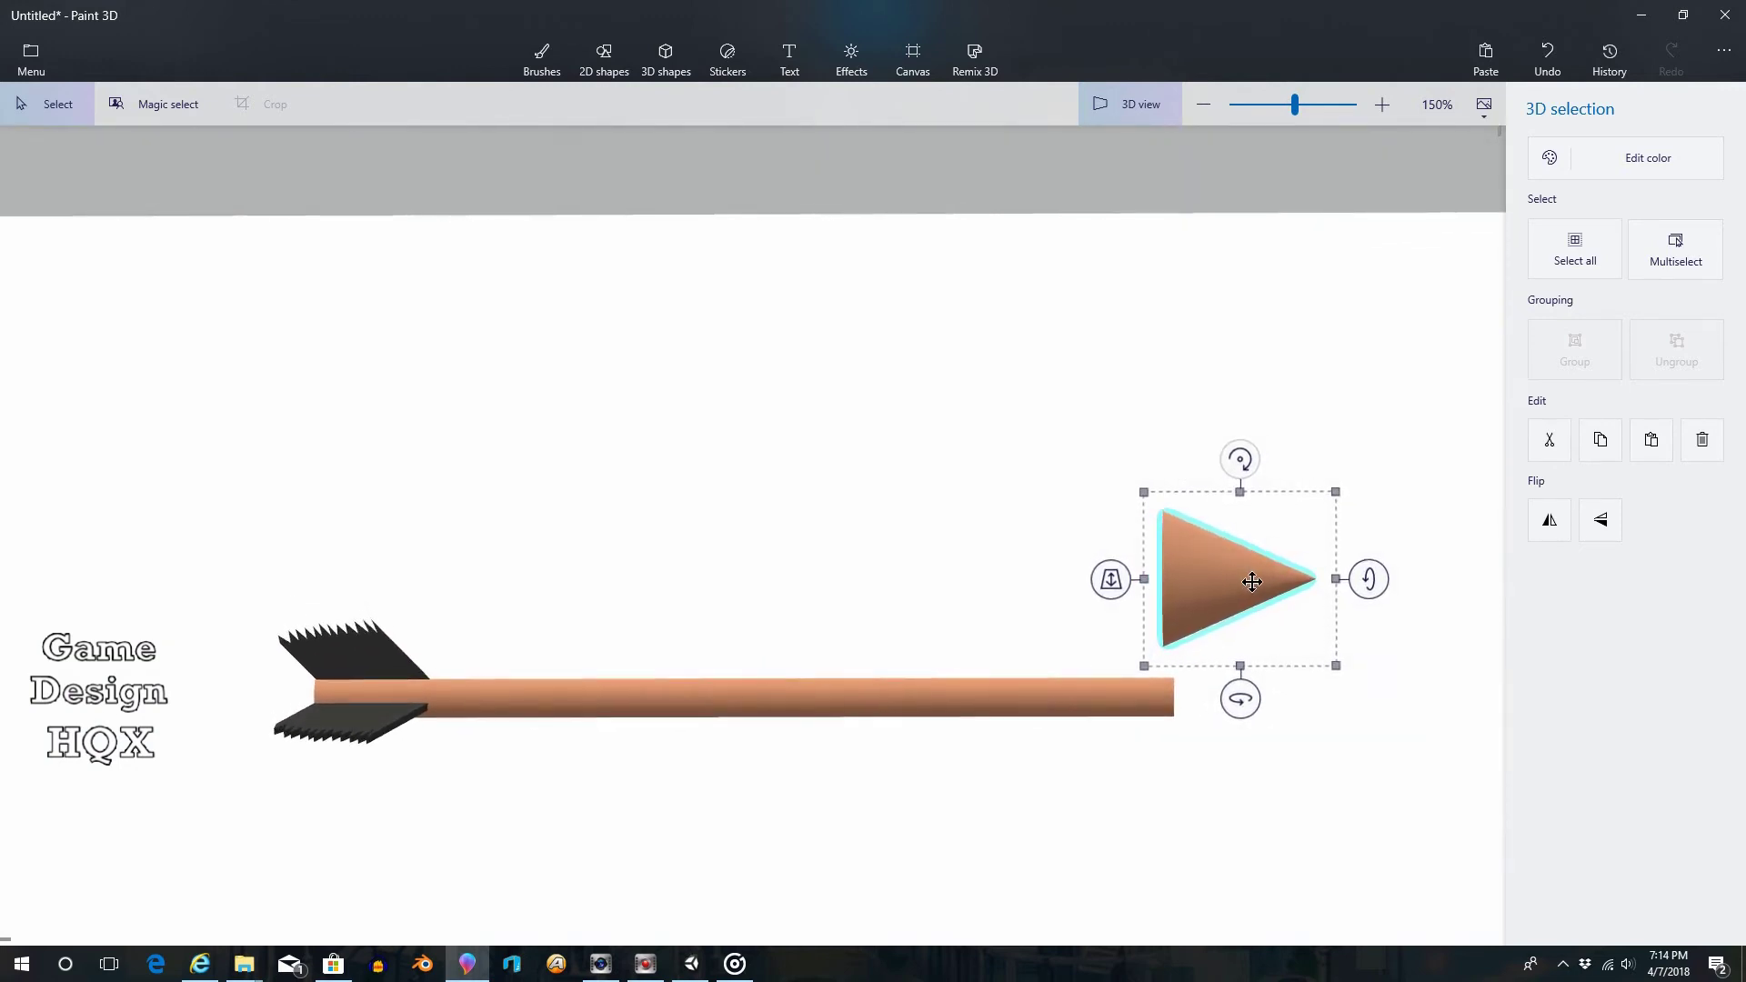
{"action": "left_click_drag", "start_coordinate": [1240, 571], "coordinate": [1238, 687]}
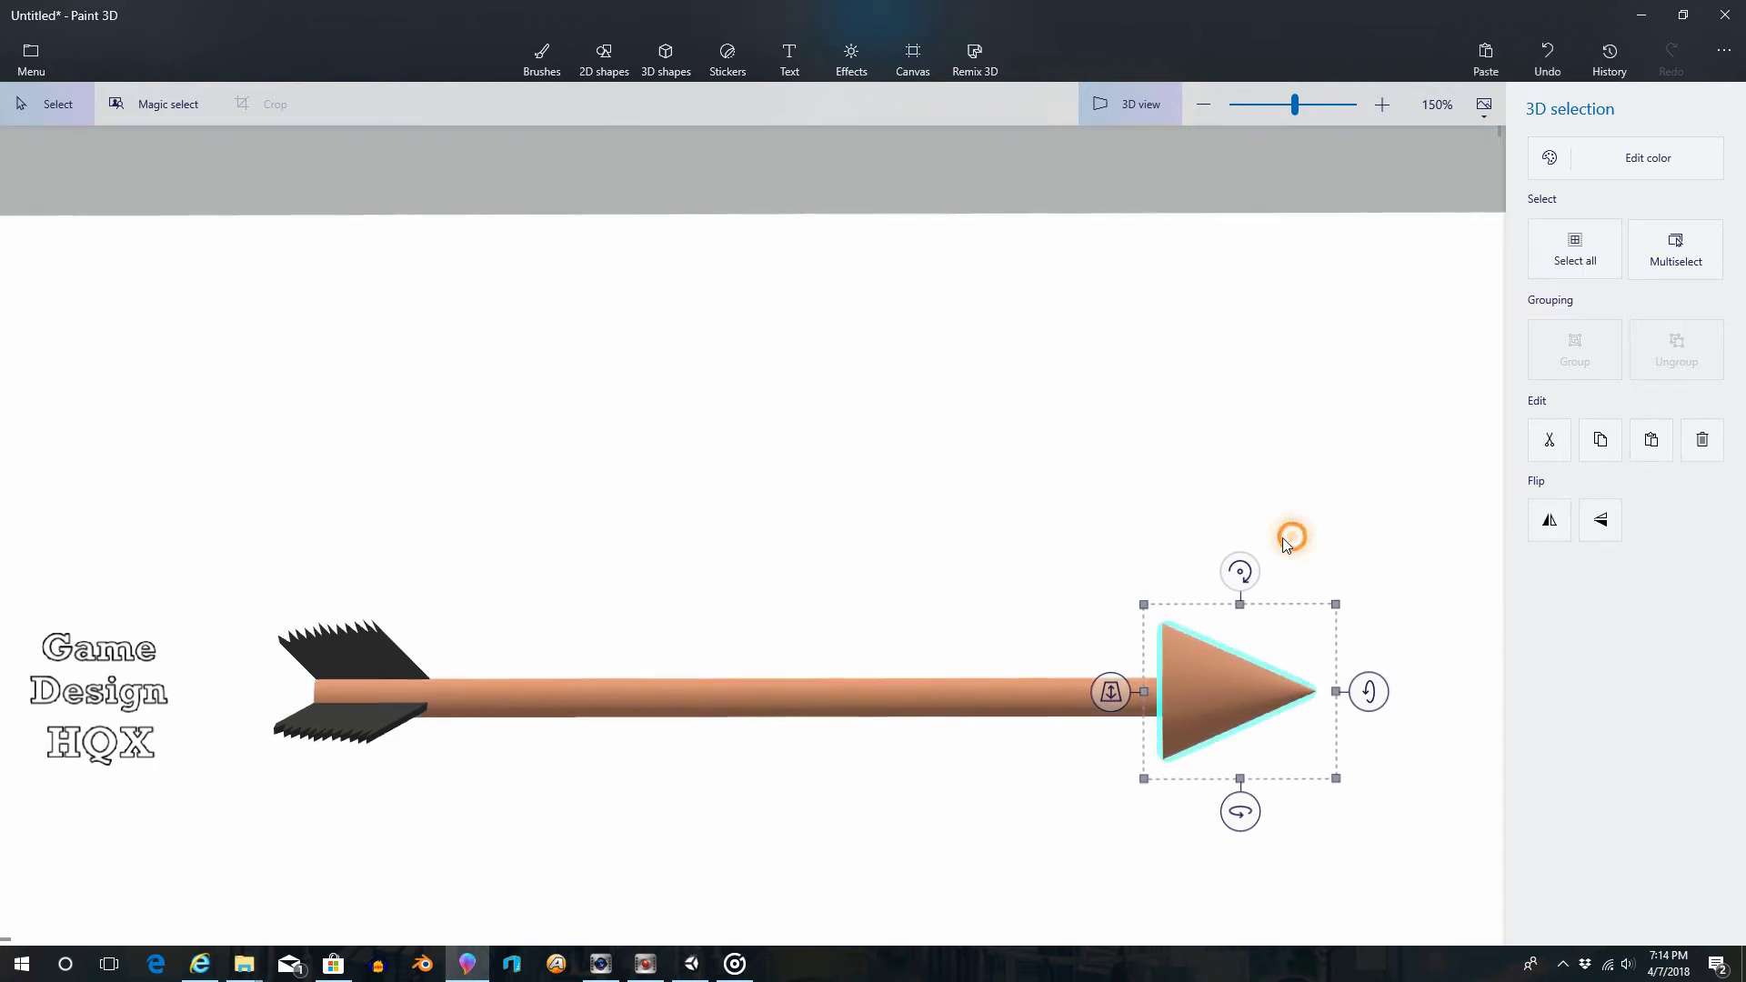
{"action": "right_click_drag", "start_coordinate": [1291, 535], "coordinate": [1301, 860]}
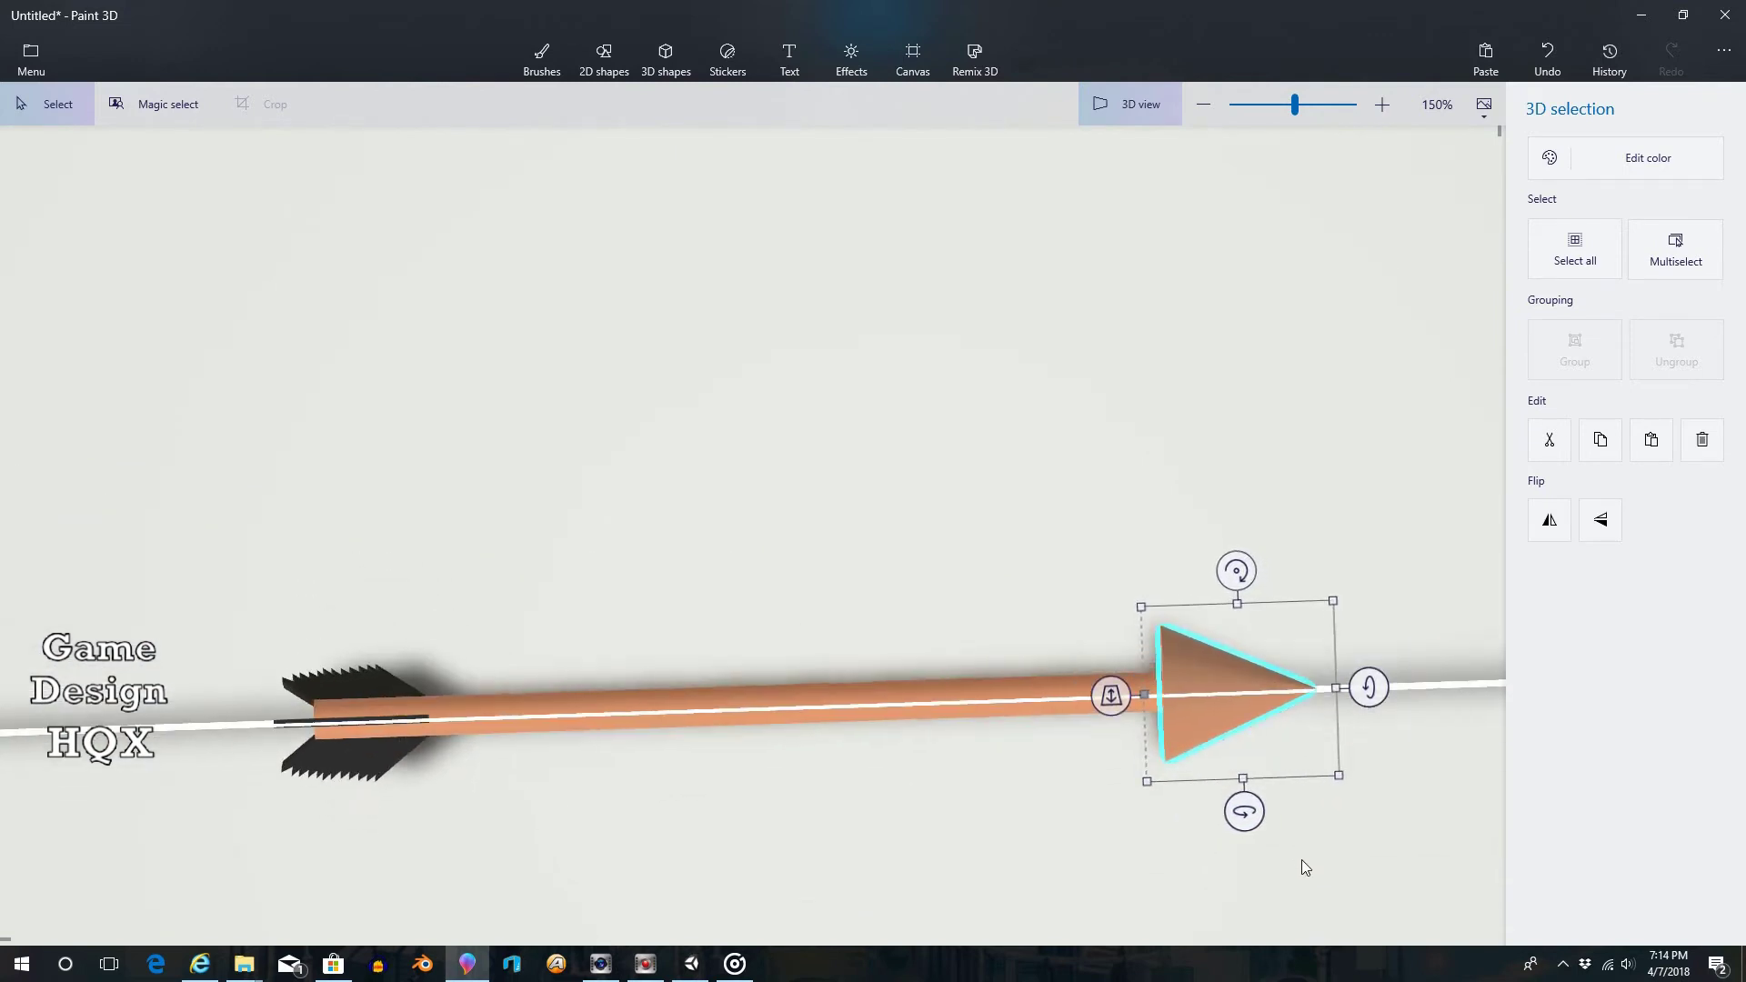
{"action": "left_click", "coordinate": [1254, 713]}
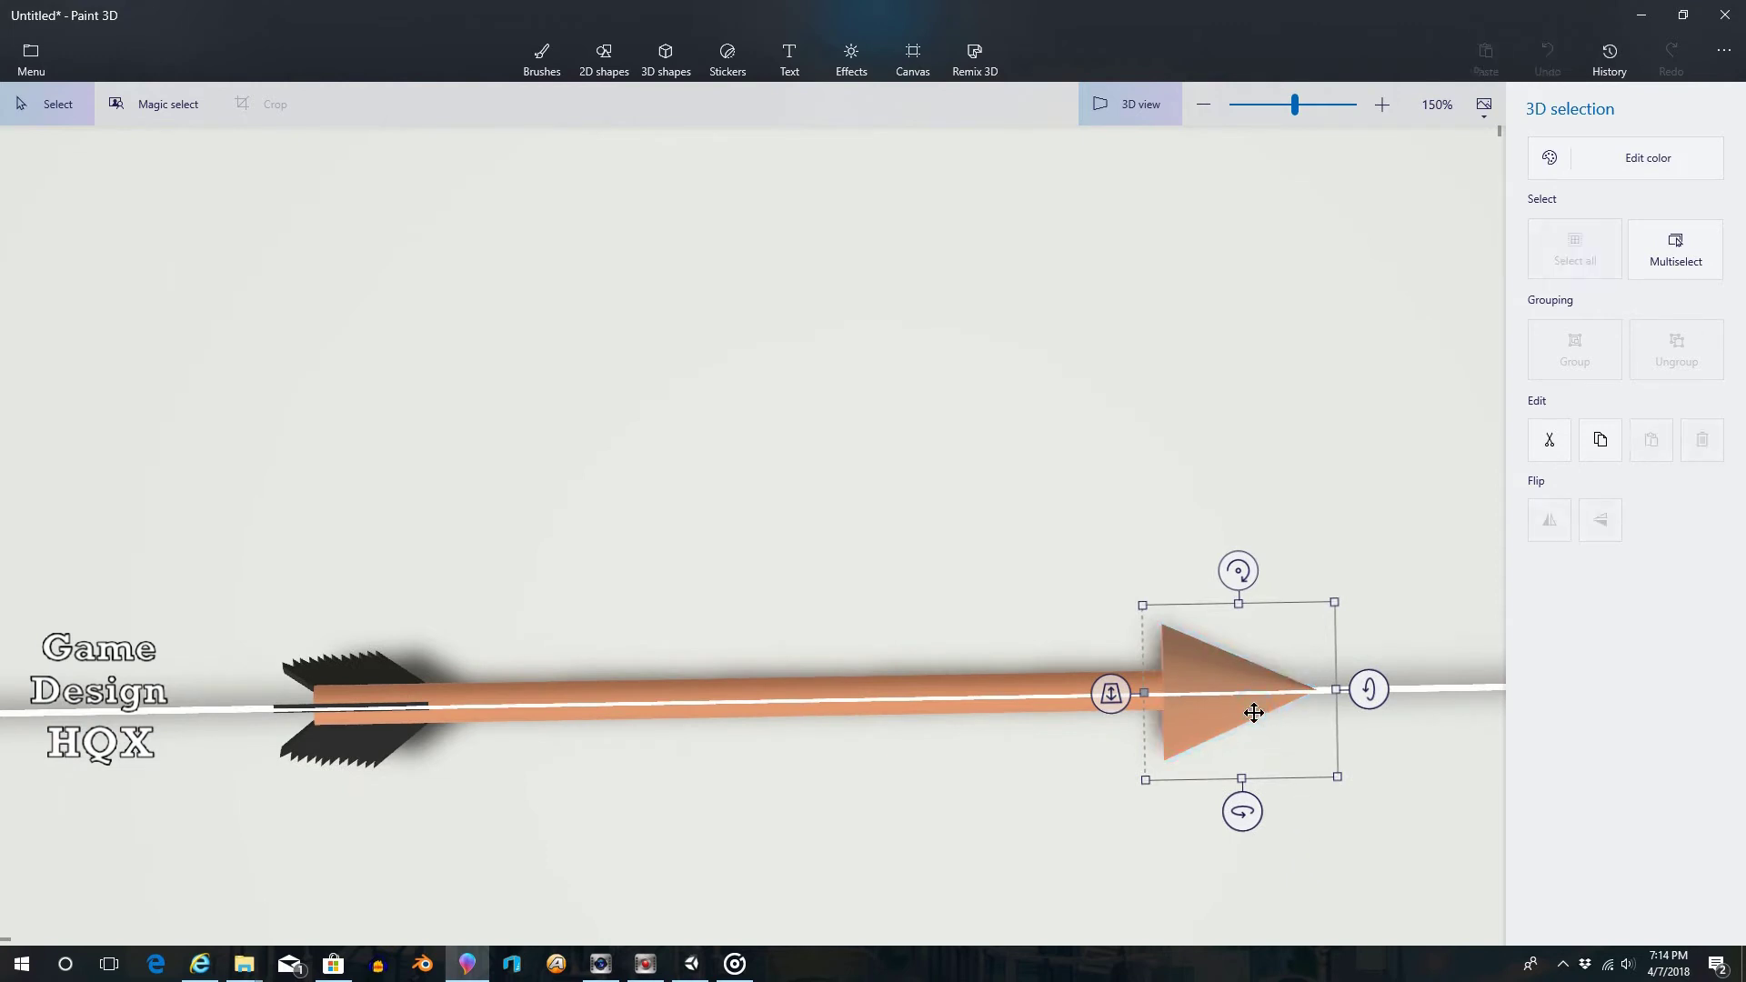
{"action": "right_click_drag", "start_coordinate": [1126, 662], "coordinate": [1066, 340]}
{"action": "right_click_drag", "start_coordinate": [975, 424], "coordinate": [953, 484]}
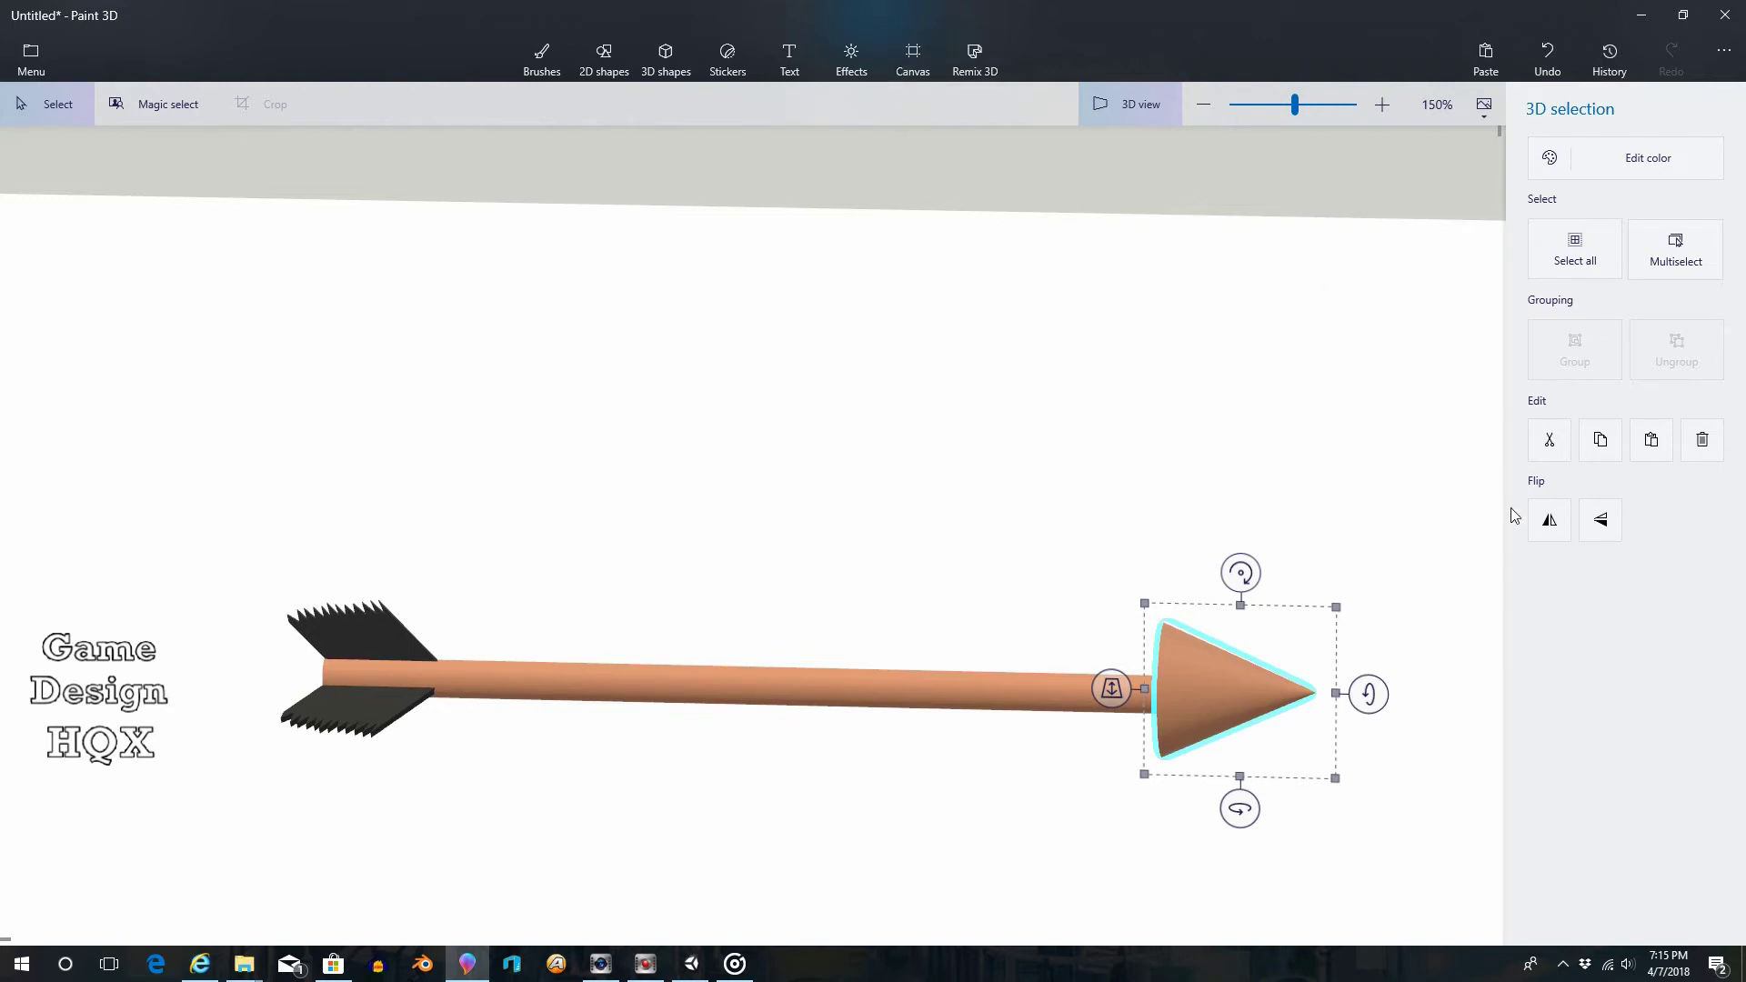
{"action": "left_click", "coordinate": [1287, 202]}
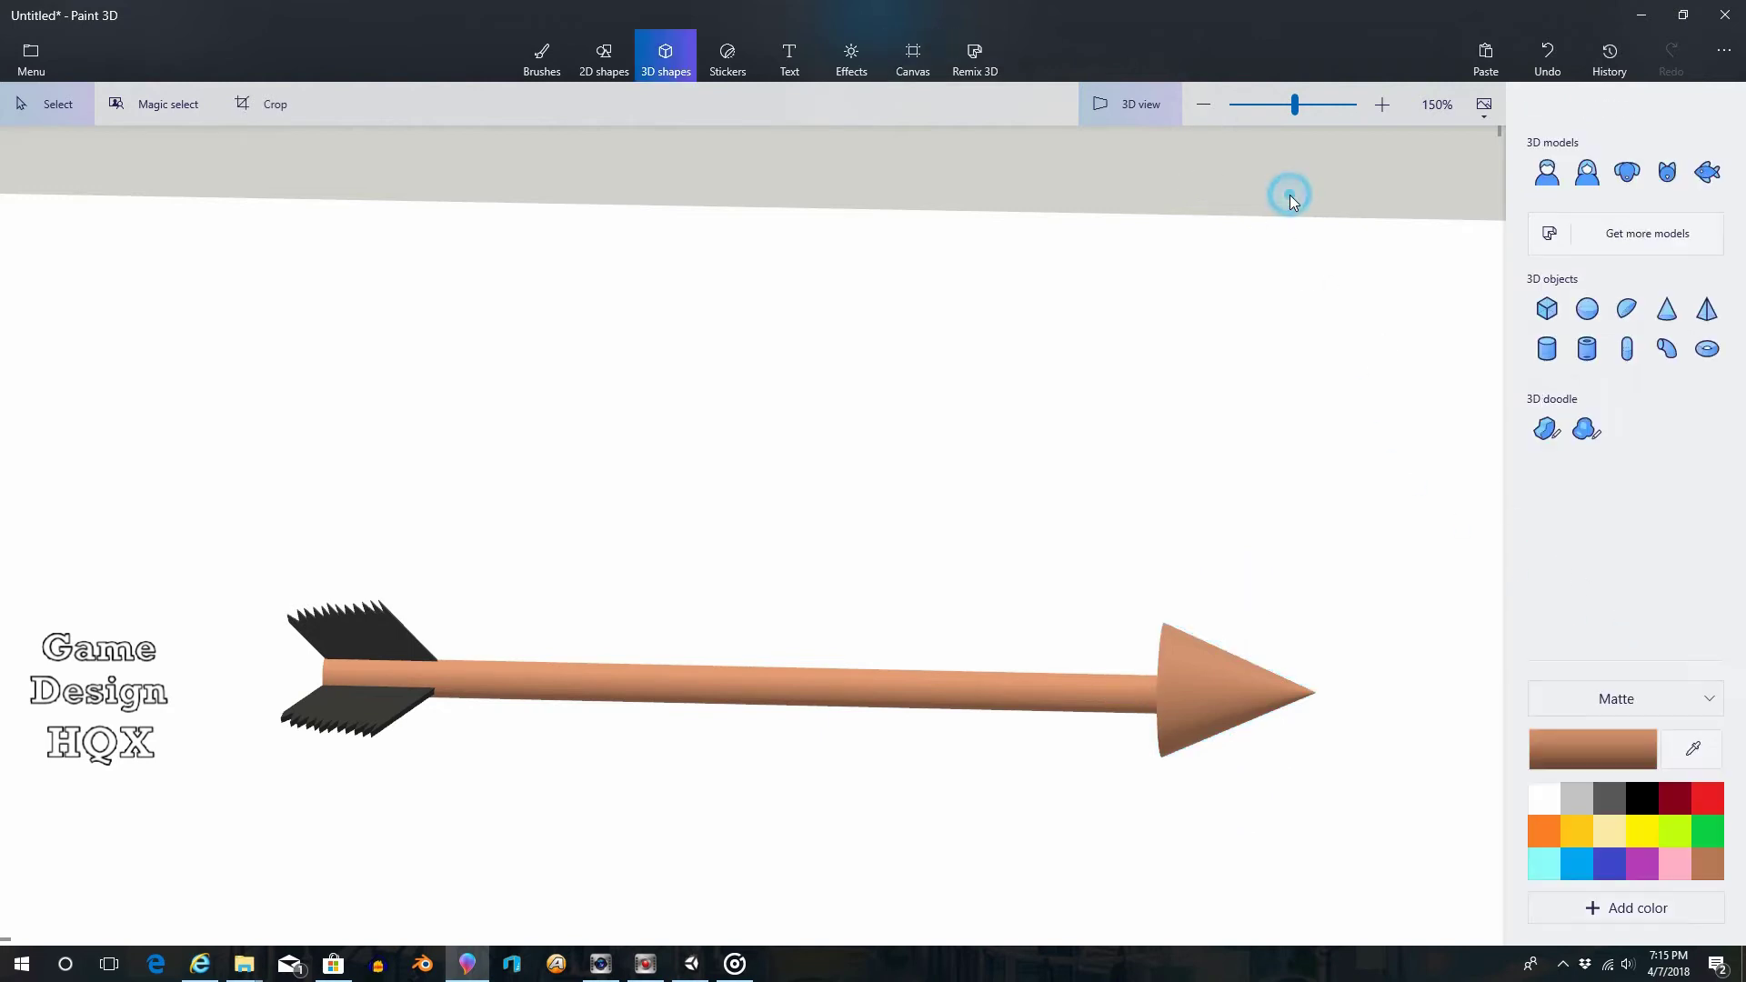
Doodle a sharp-edged slanted bar from the cone's tip back to a point above the cone's base
{"action": "left_click", "coordinate": [1546, 431]}
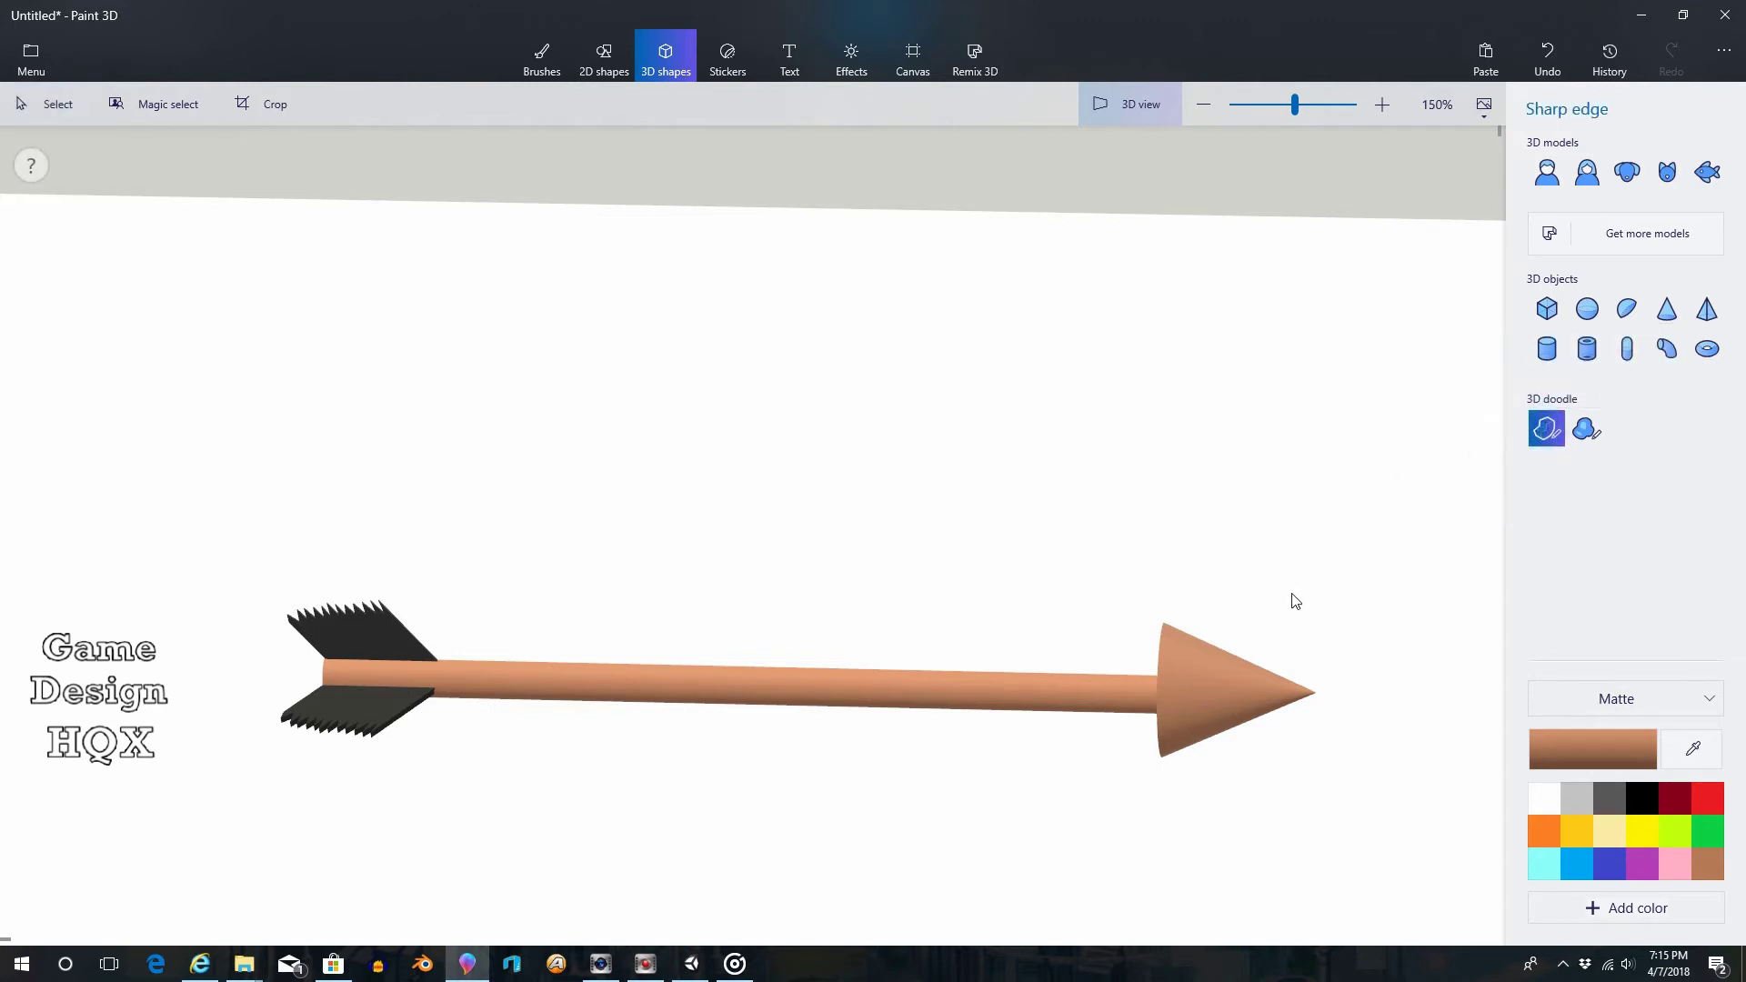
{"action": "scroll", "coordinate": [1306, 652], "scroll_direction": "up", "scroll_amount": 5}
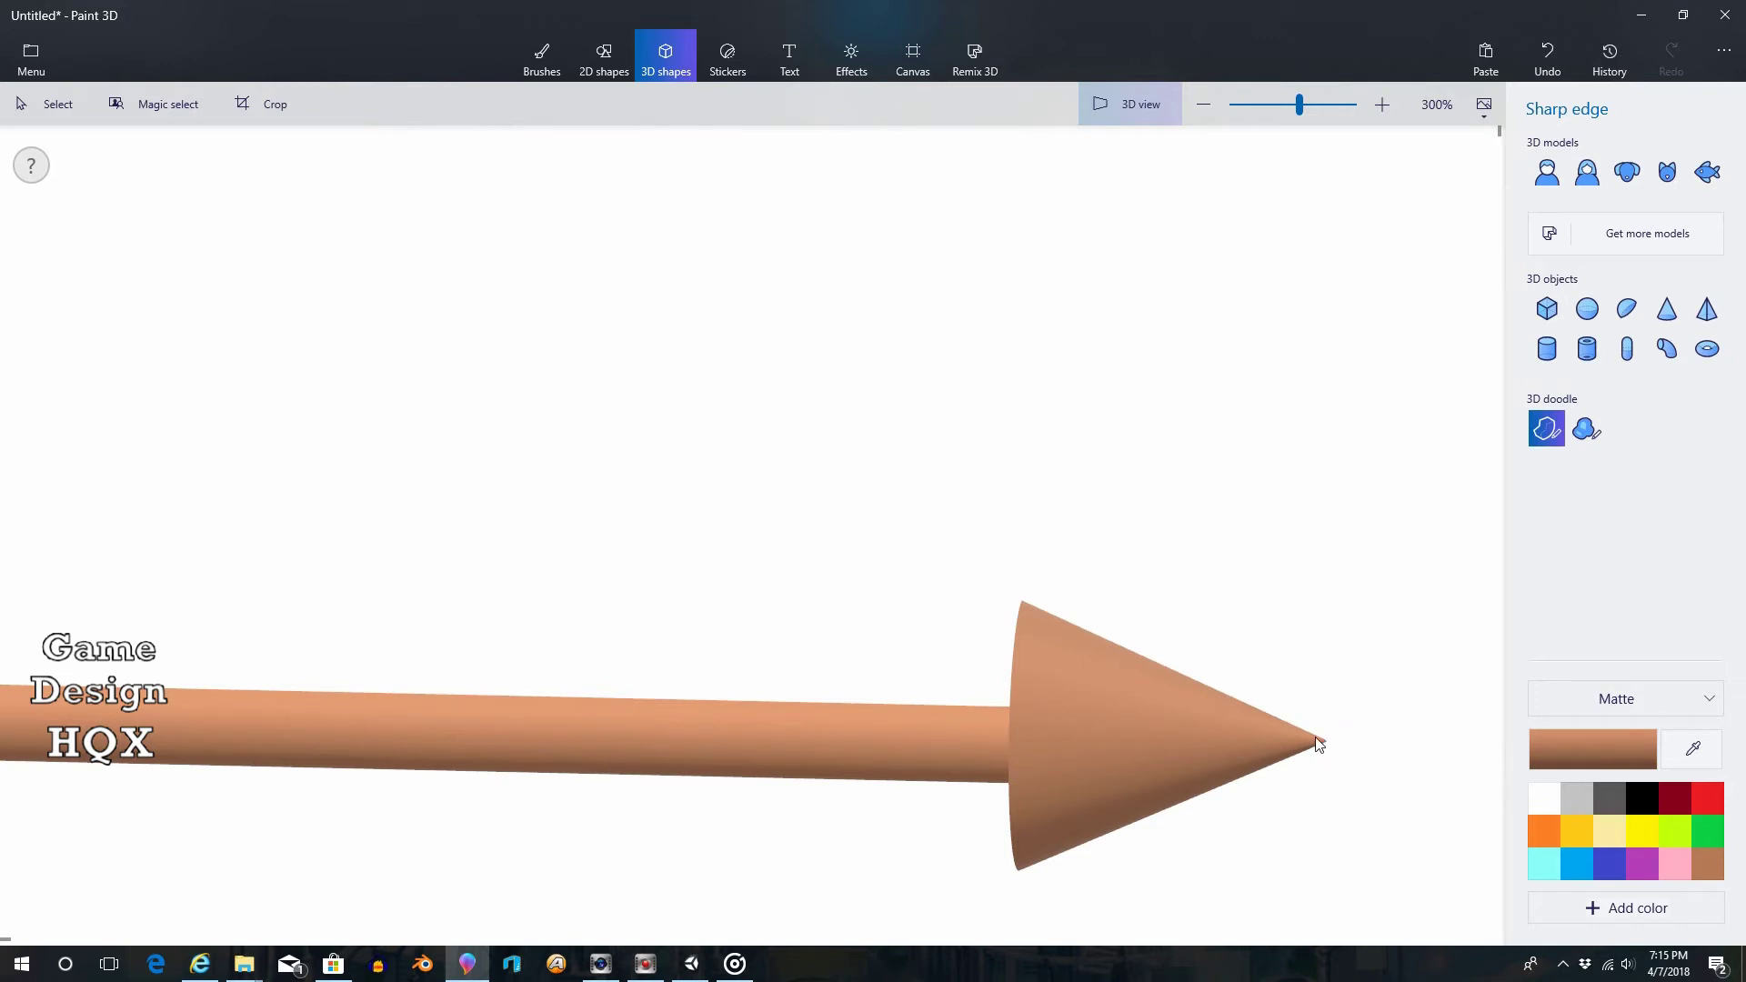
{"action": "left_click", "coordinate": [1315, 735]}
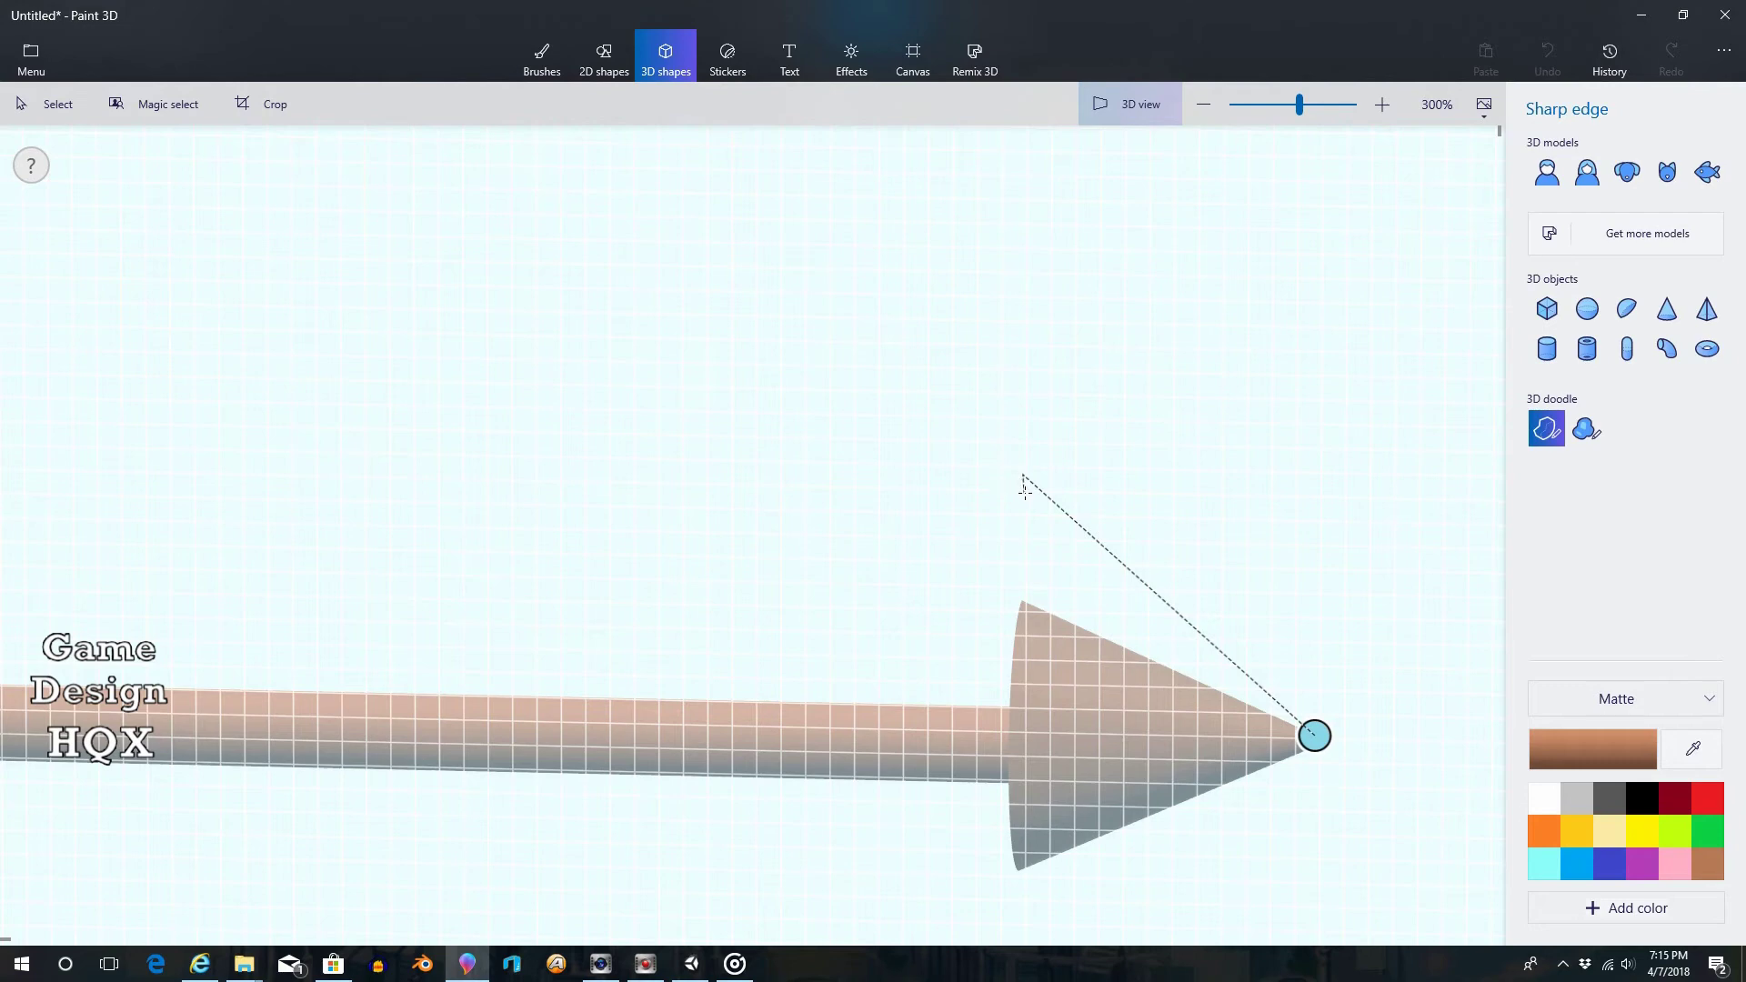
{"action": "left_click", "coordinate": [1025, 491]}
{"action": "left_click", "coordinate": [1309, 733]}
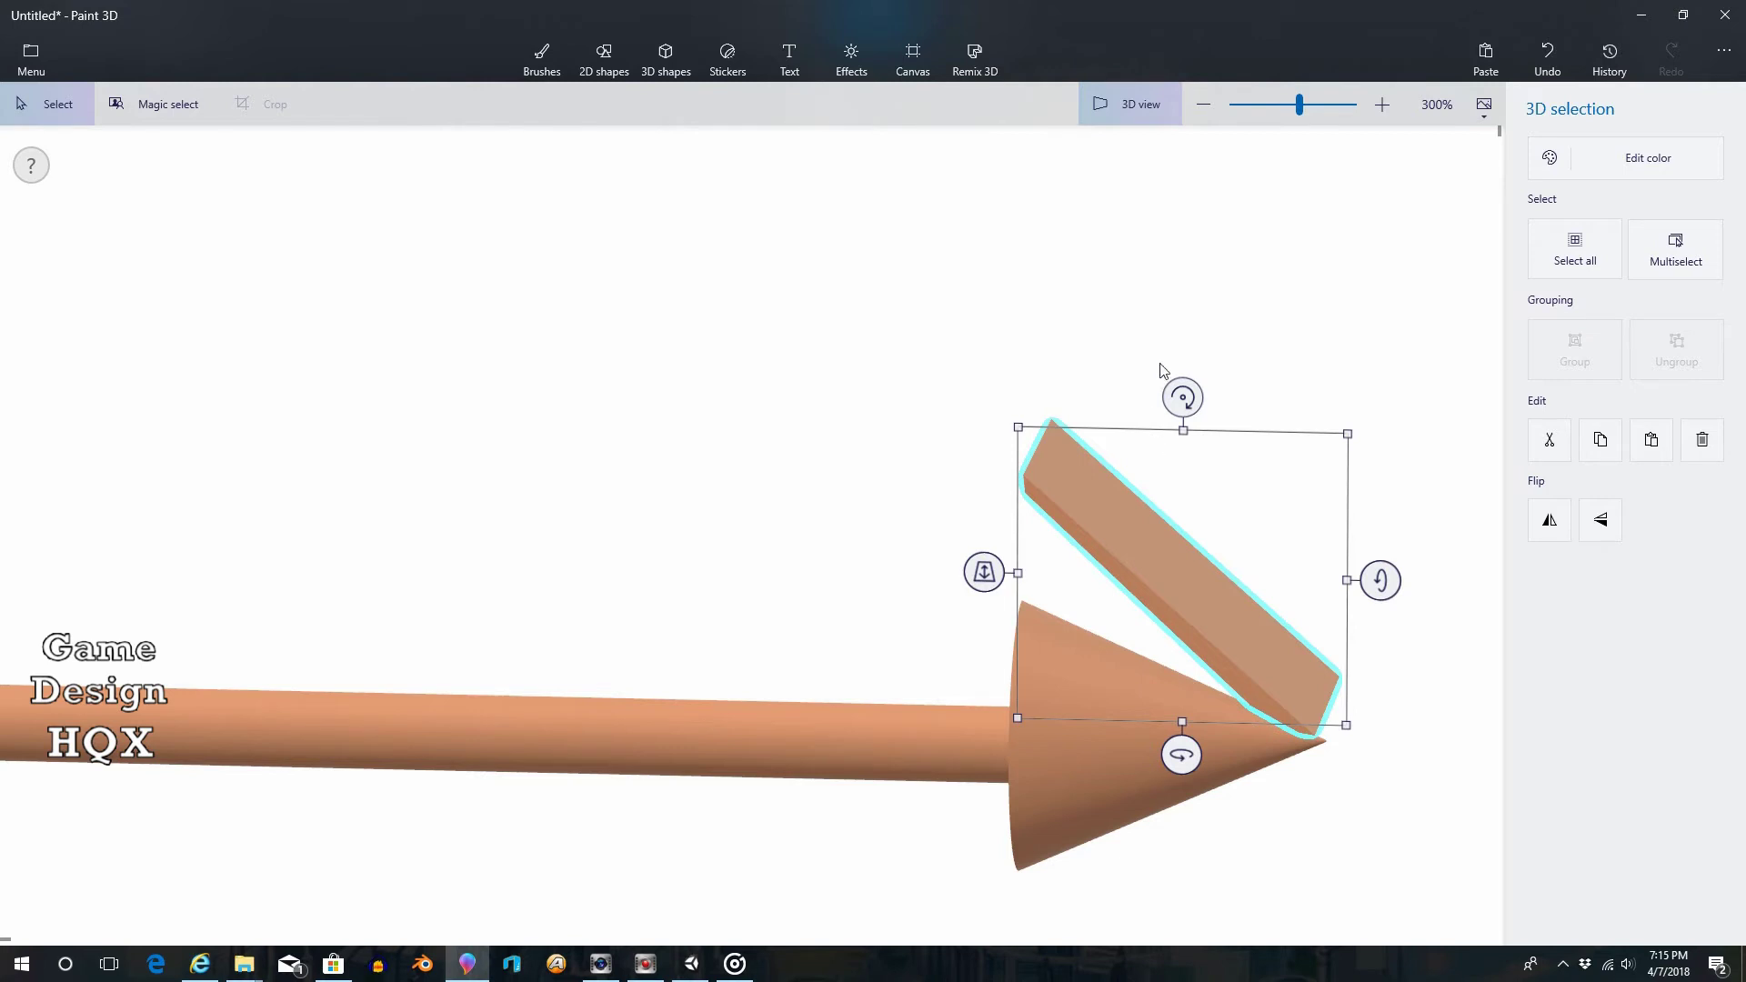
Try to thin the slanted bar and move it in depth towards the cone's centreline, judging it from beneath the arrow
{"action": "left_click_drag", "start_coordinate": [1162, 231], "coordinate": [1171, 366]}
{"action": "right_click_drag", "start_coordinate": [1072, 264], "coordinate": [1000, 564]}
{"action": "left_click_drag", "start_coordinate": [1106, 598], "coordinate": [1083, 321]}
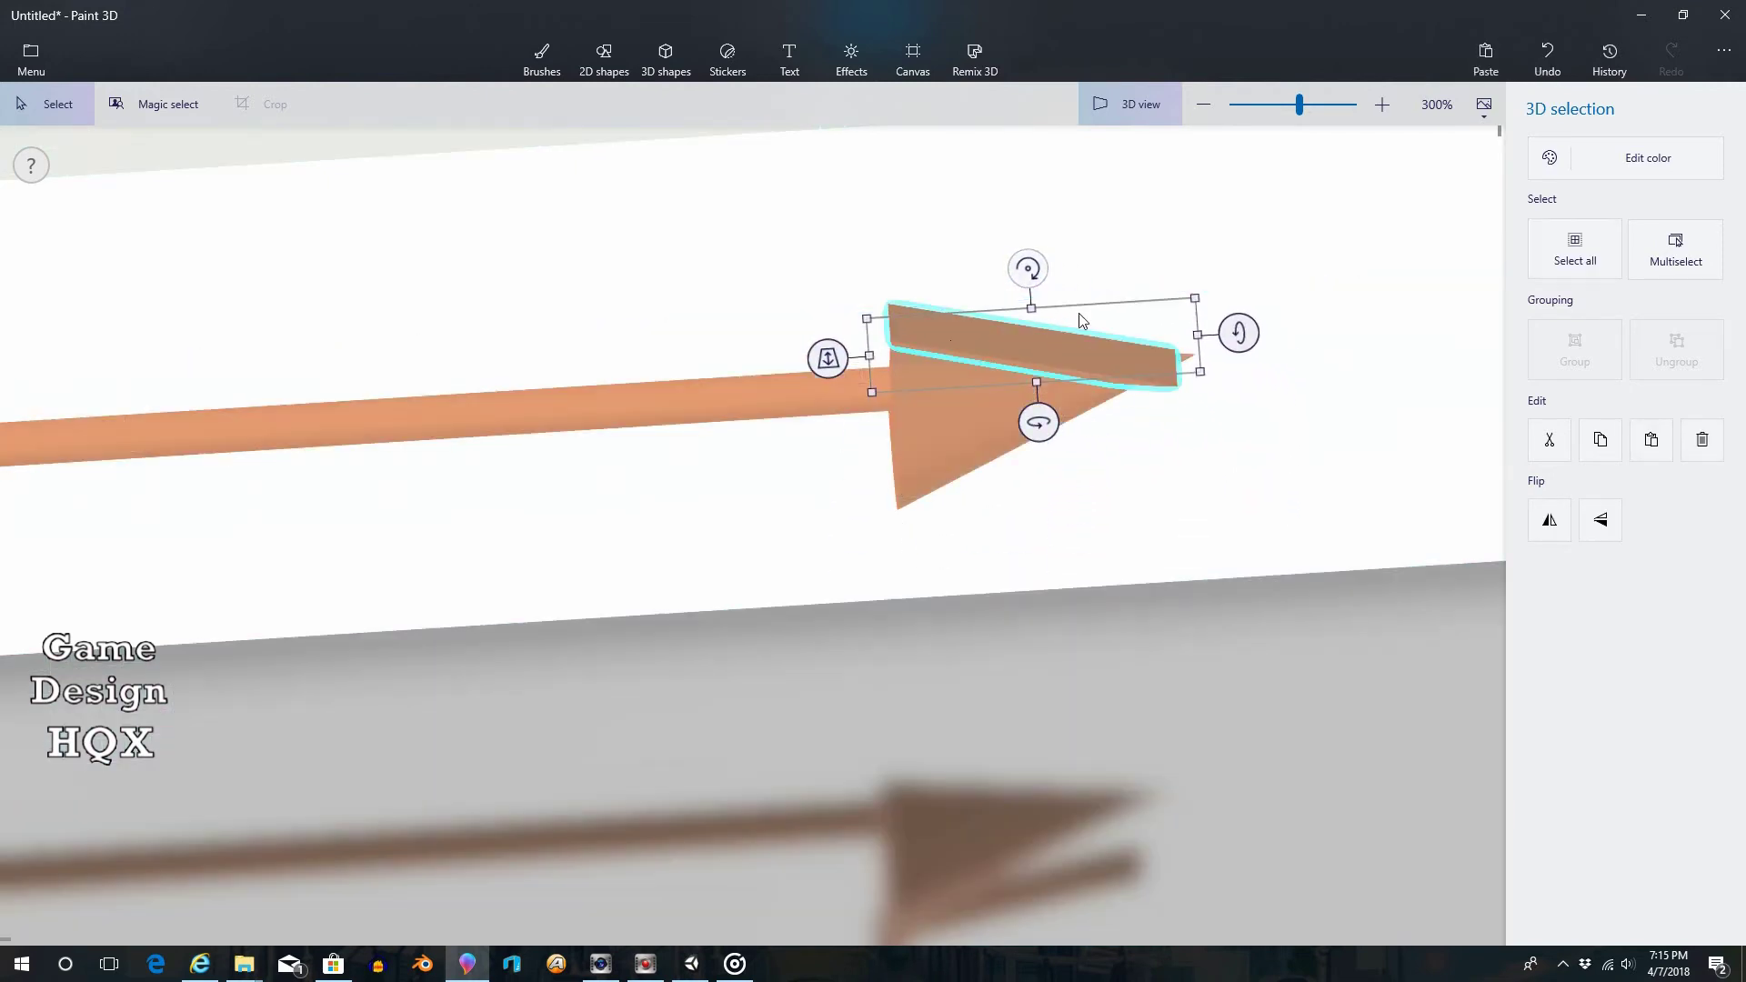
{"action": "middle_click_drag", "start_coordinate": [1080, 290], "coordinate": [1016, 630]}
{"action": "right_click_drag", "start_coordinate": [1061, 542], "coordinate": [1048, 608]}
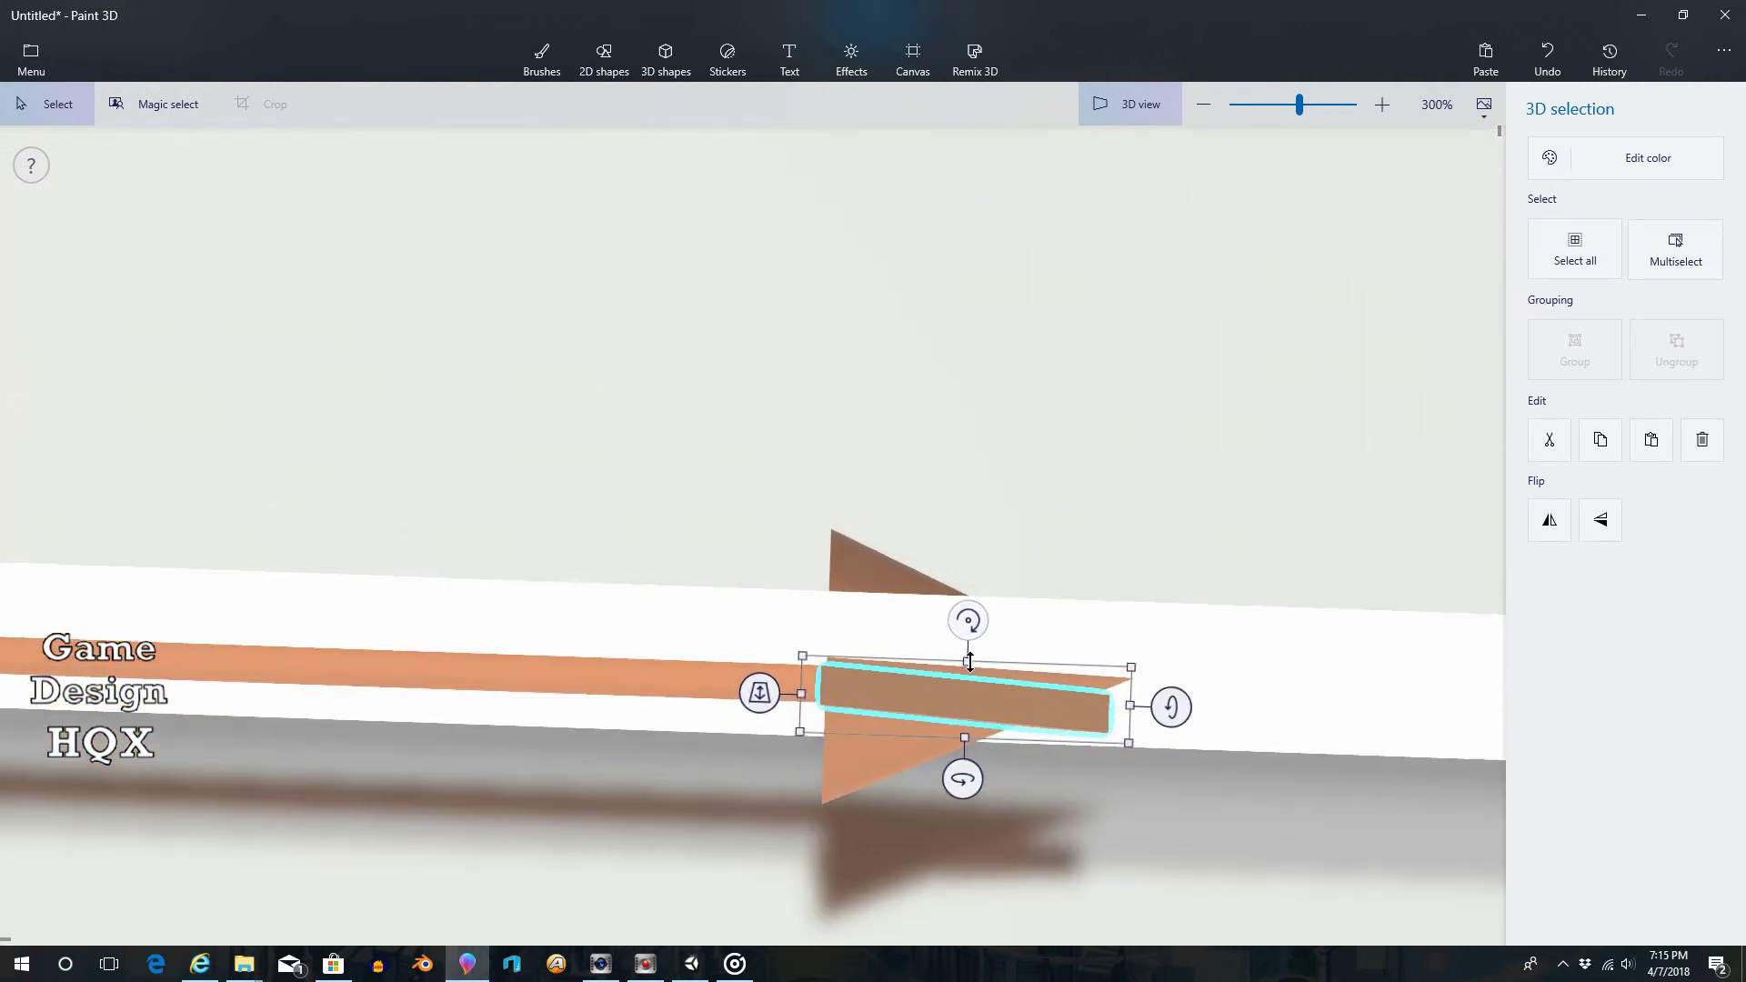
{"action": "left_click_drag", "start_coordinate": [969, 662], "coordinate": [973, 692]}
{"action": "scroll", "coordinate": [973, 692], "scroll_direction": "up", "scroll_amount": 5}
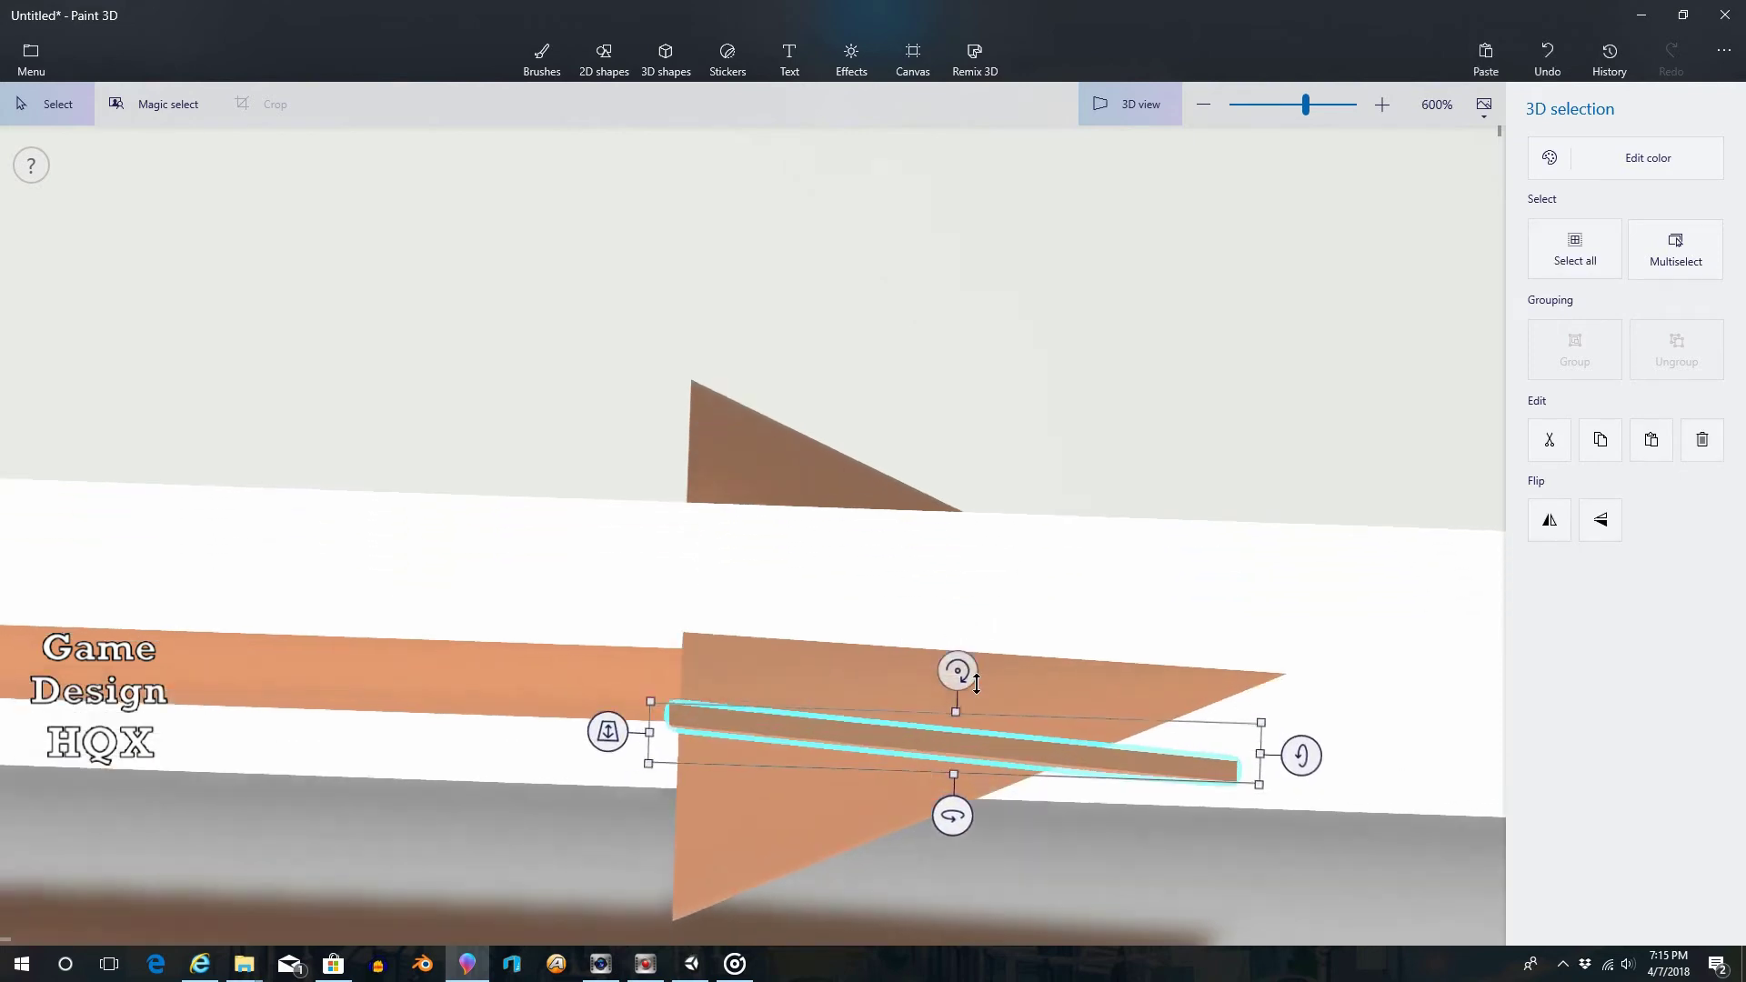
{"action": "left_click_drag", "start_coordinate": [1038, 779], "coordinate": [1040, 672]}
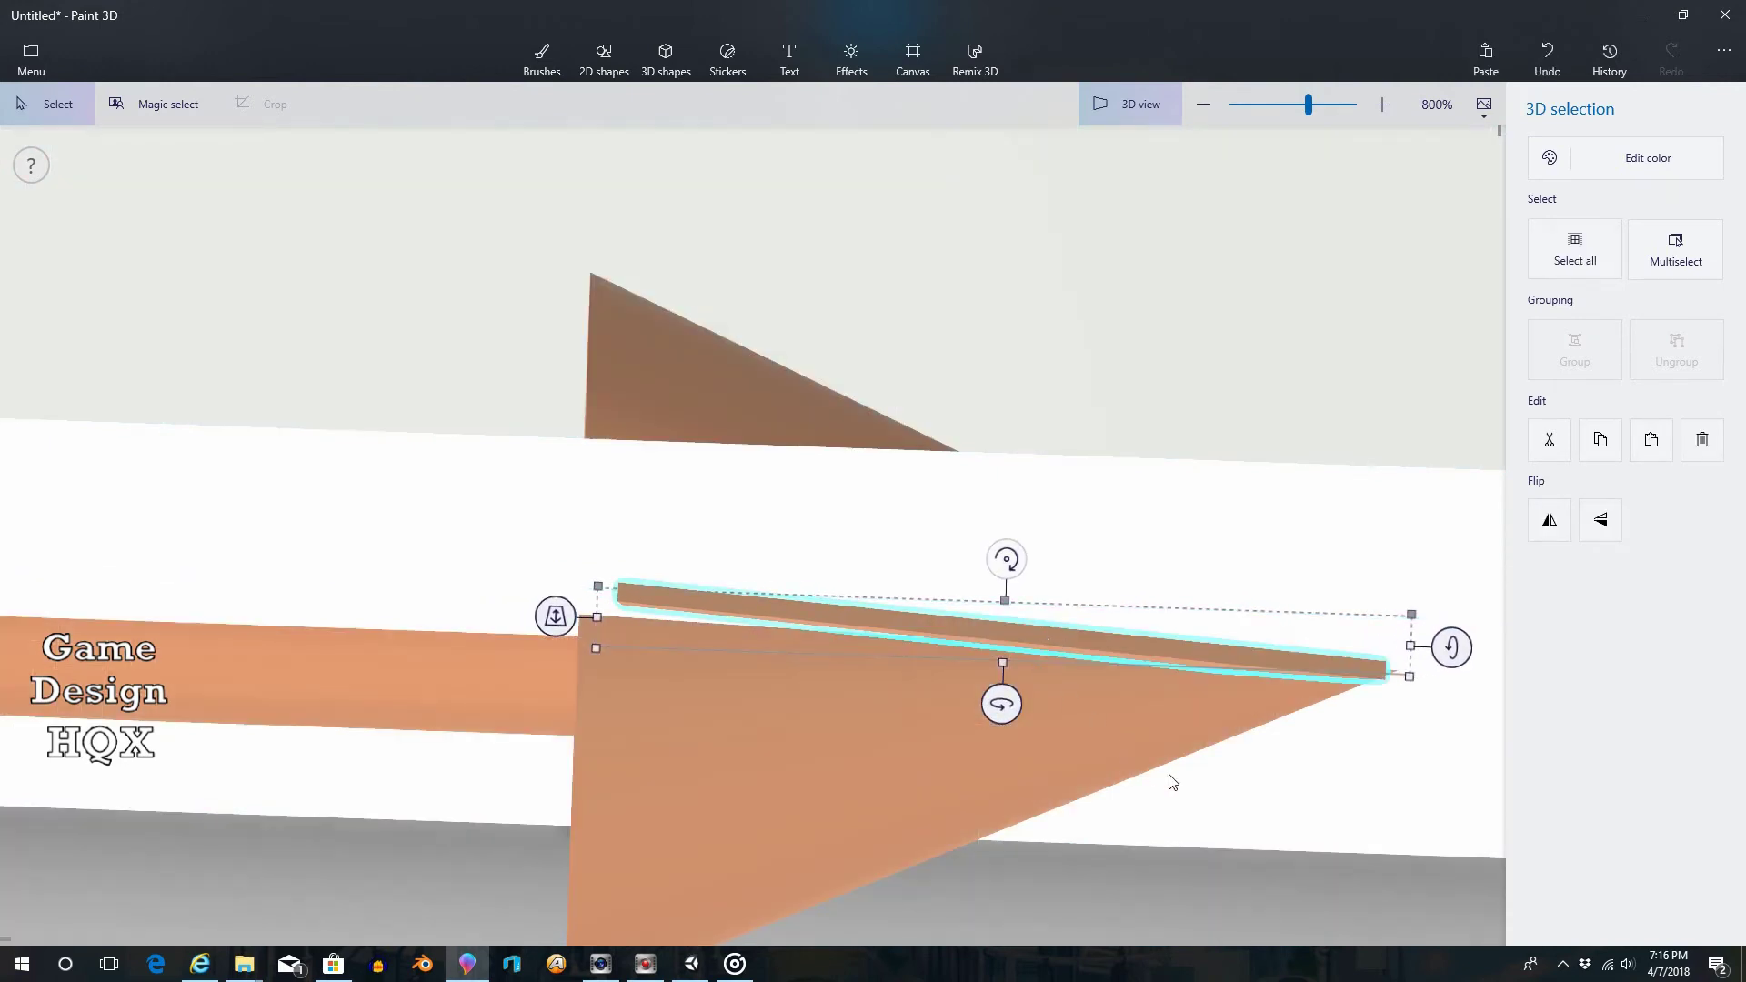
Try to shift the thinned bar back over the cone, then undo the bar's moves and thinning
{"action": "left_click_drag", "start_coordinate": [1172, 782], "coordinate": [1228, 660]}
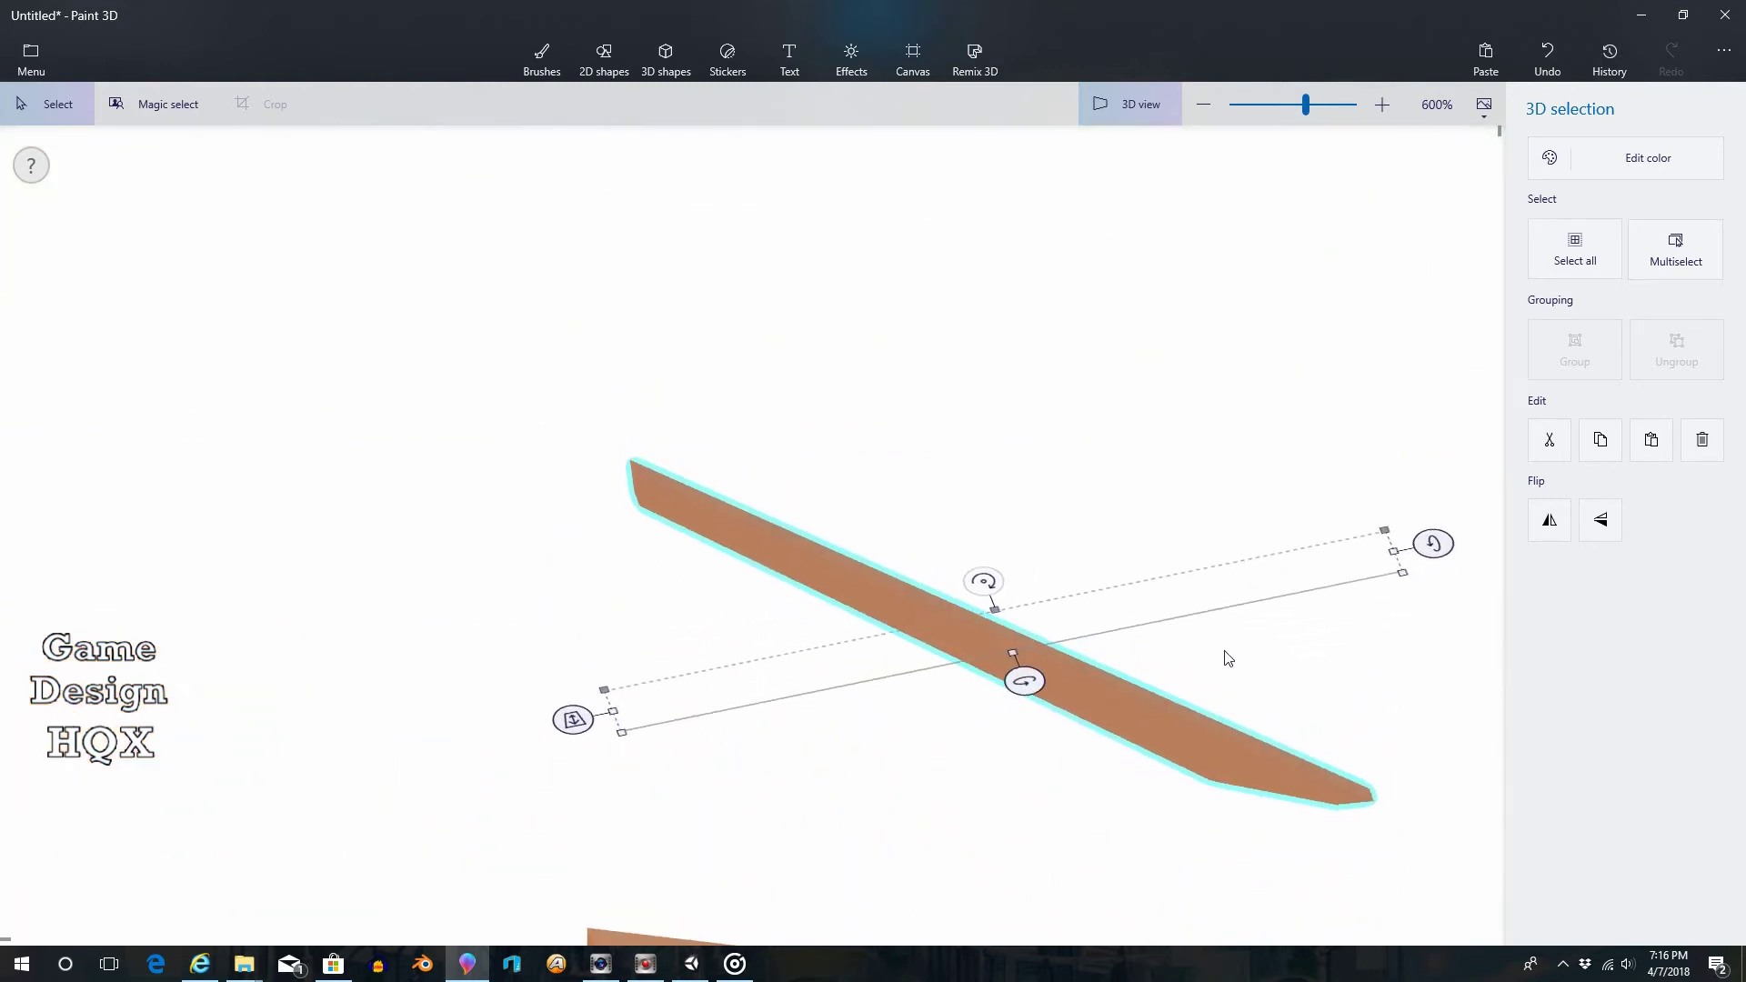
{"action": "scroll", "coordinate": [1228, 659], "scroll_direction": "down", "scroll_amount": 3}
{"action": "left_click_drag", "start_coordinate": [1335, 603], "coordinate": [1227, 398]}
{"action": "scroll", "coordinate": [1227, 398], "scroll_direction": "down", "scroll_amount": 4}
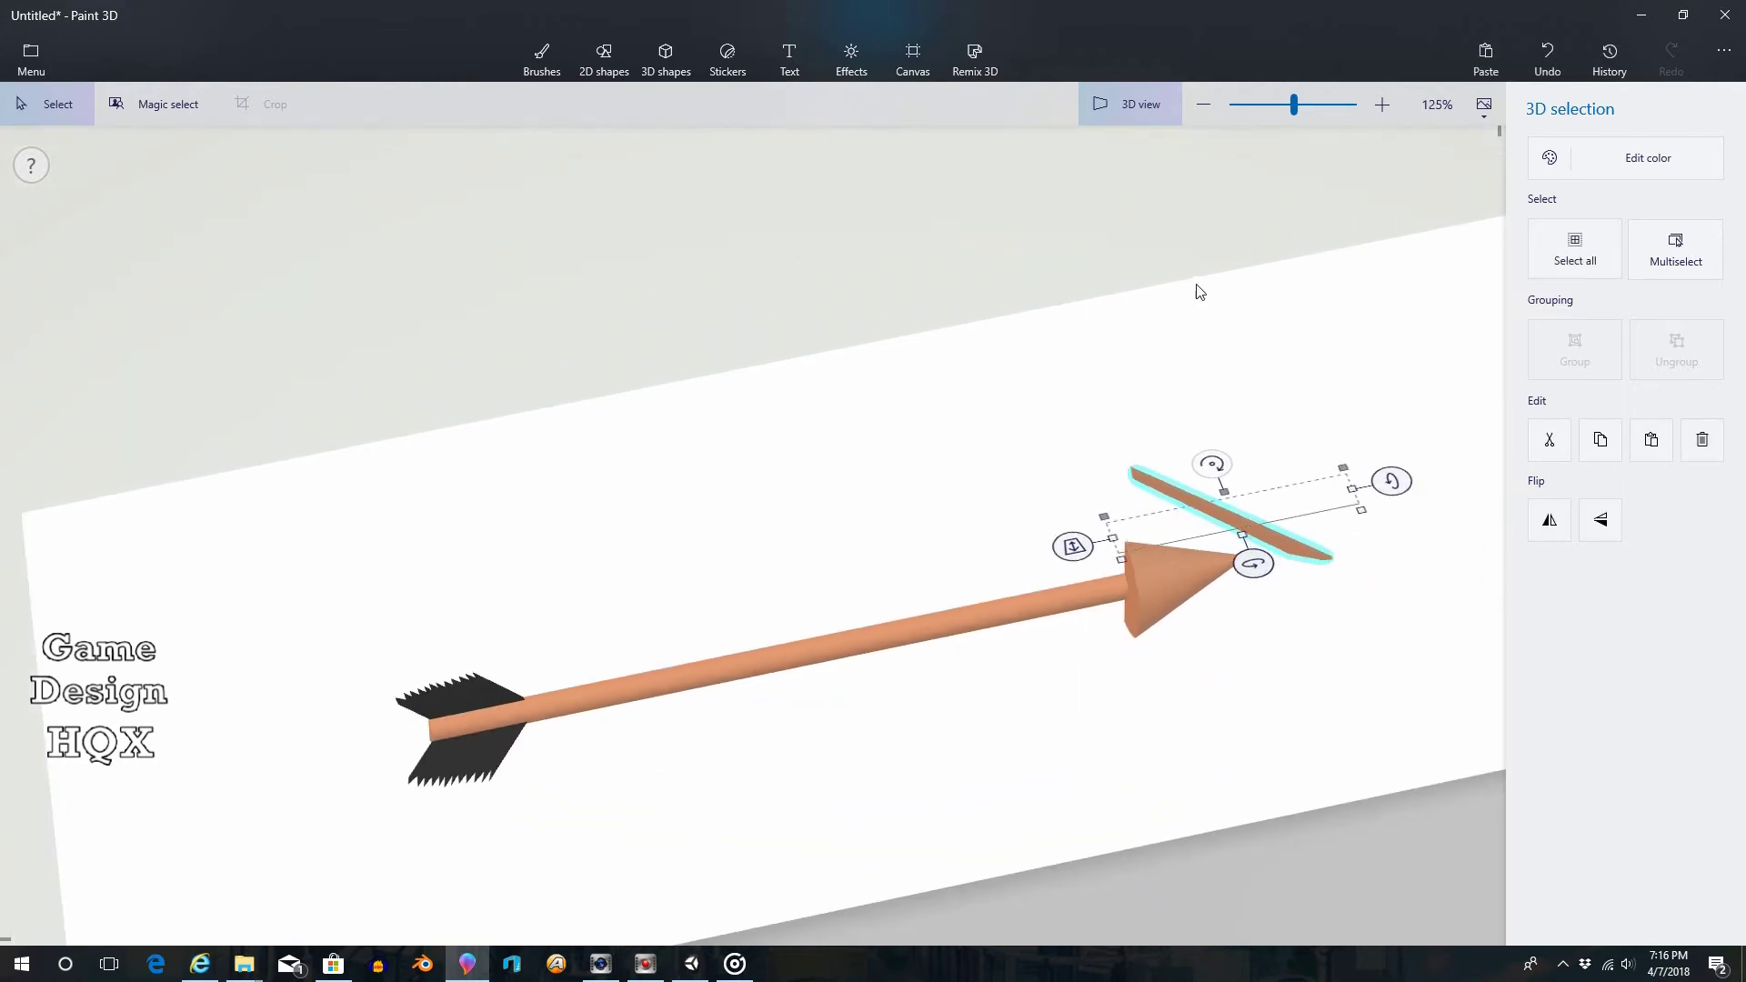
{"action": "left_click_drag", "start_coordinate": [1198, 291], "coordinate": [1115, 359]}
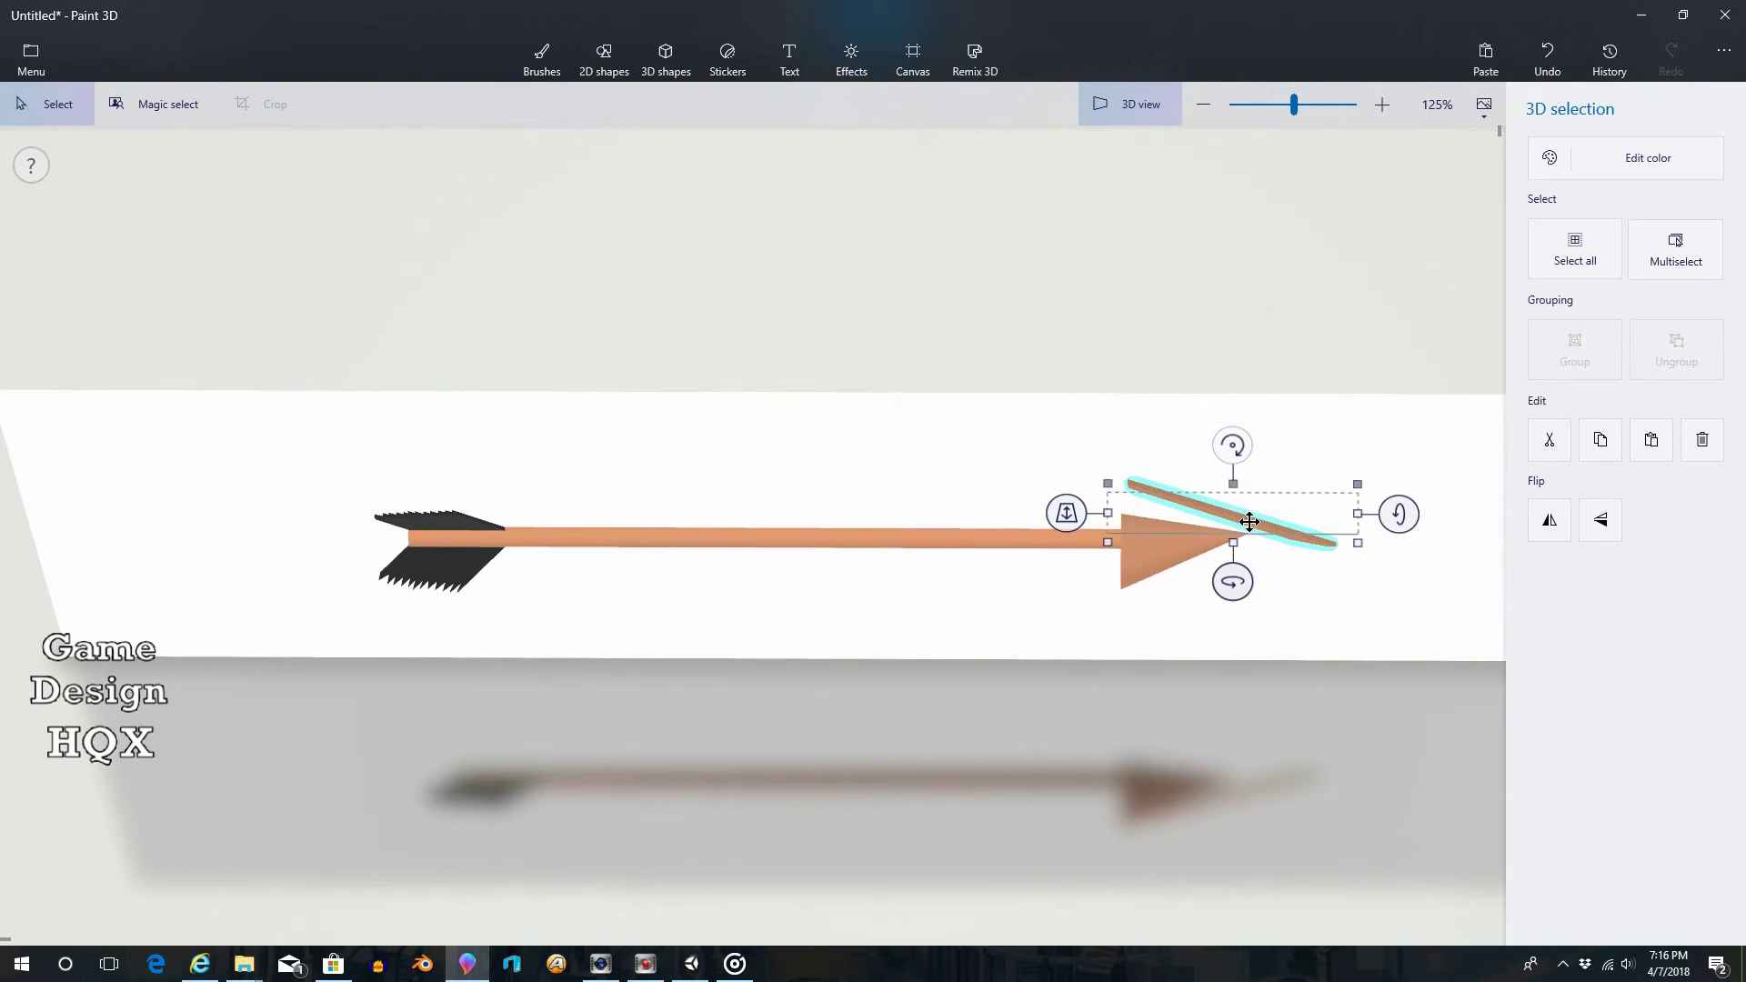
{"action": "left_click_drag", "start_coordinate": [1249, 521], "coordinate": [1165, 538]}
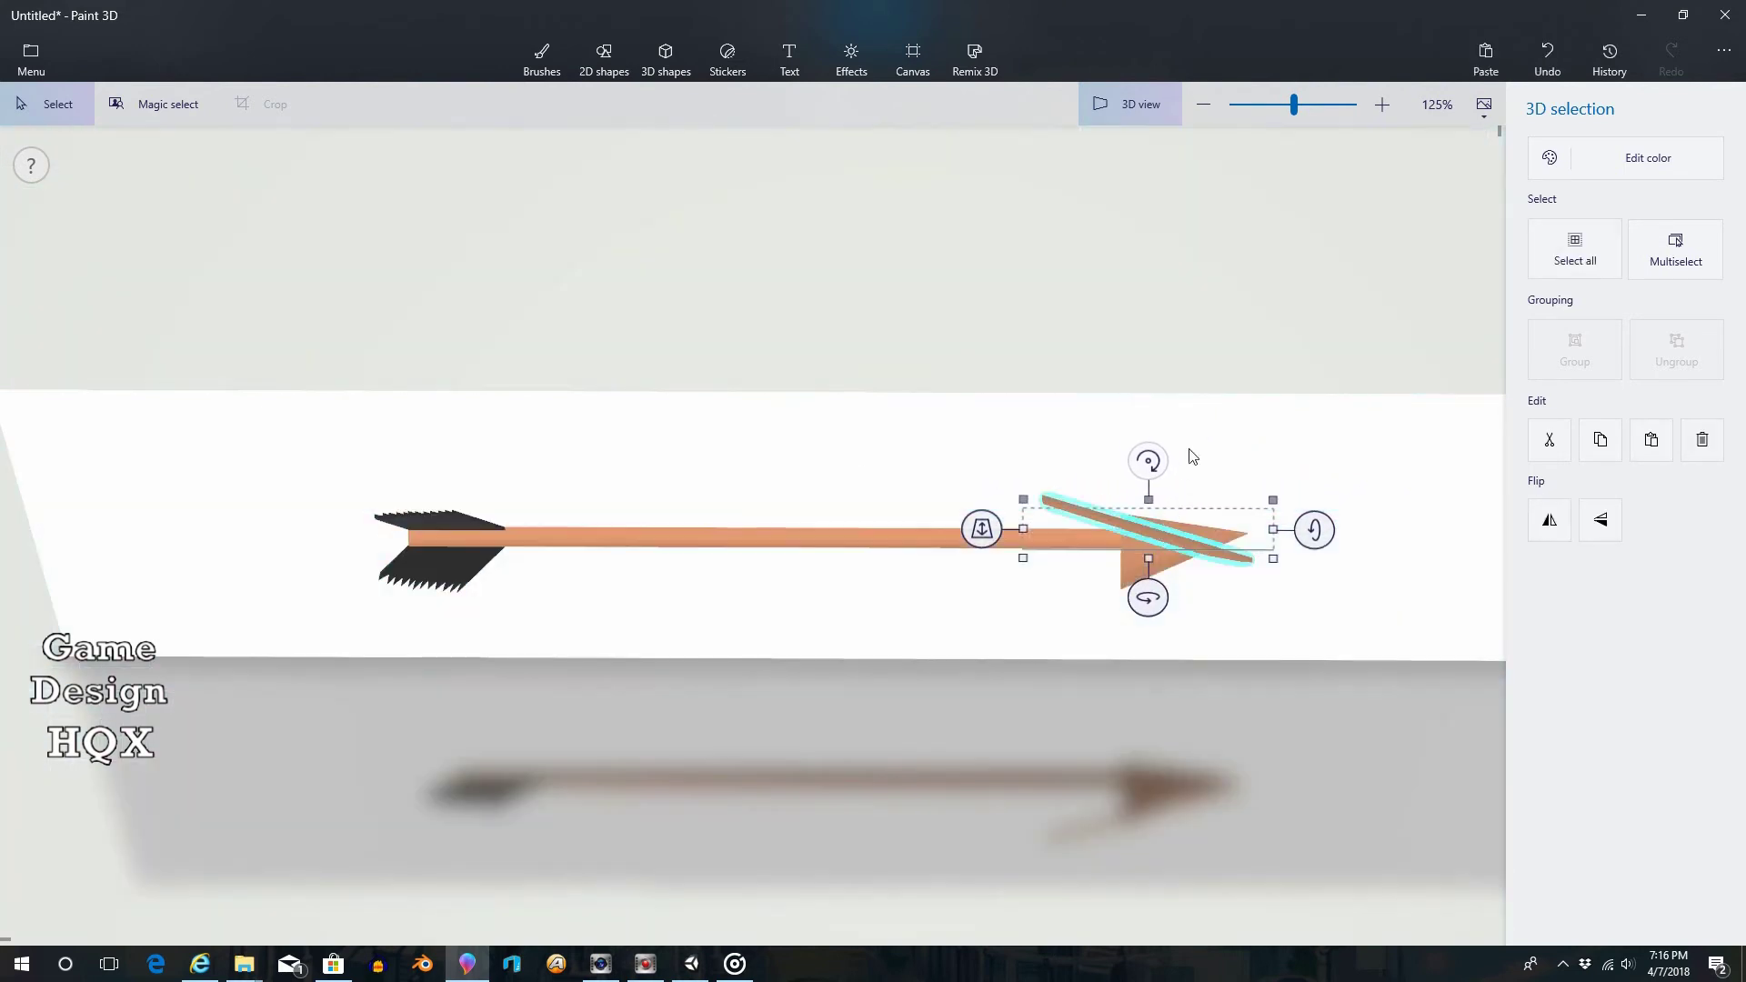
{"action": "left_click", "coordinate": [1213, 351]}
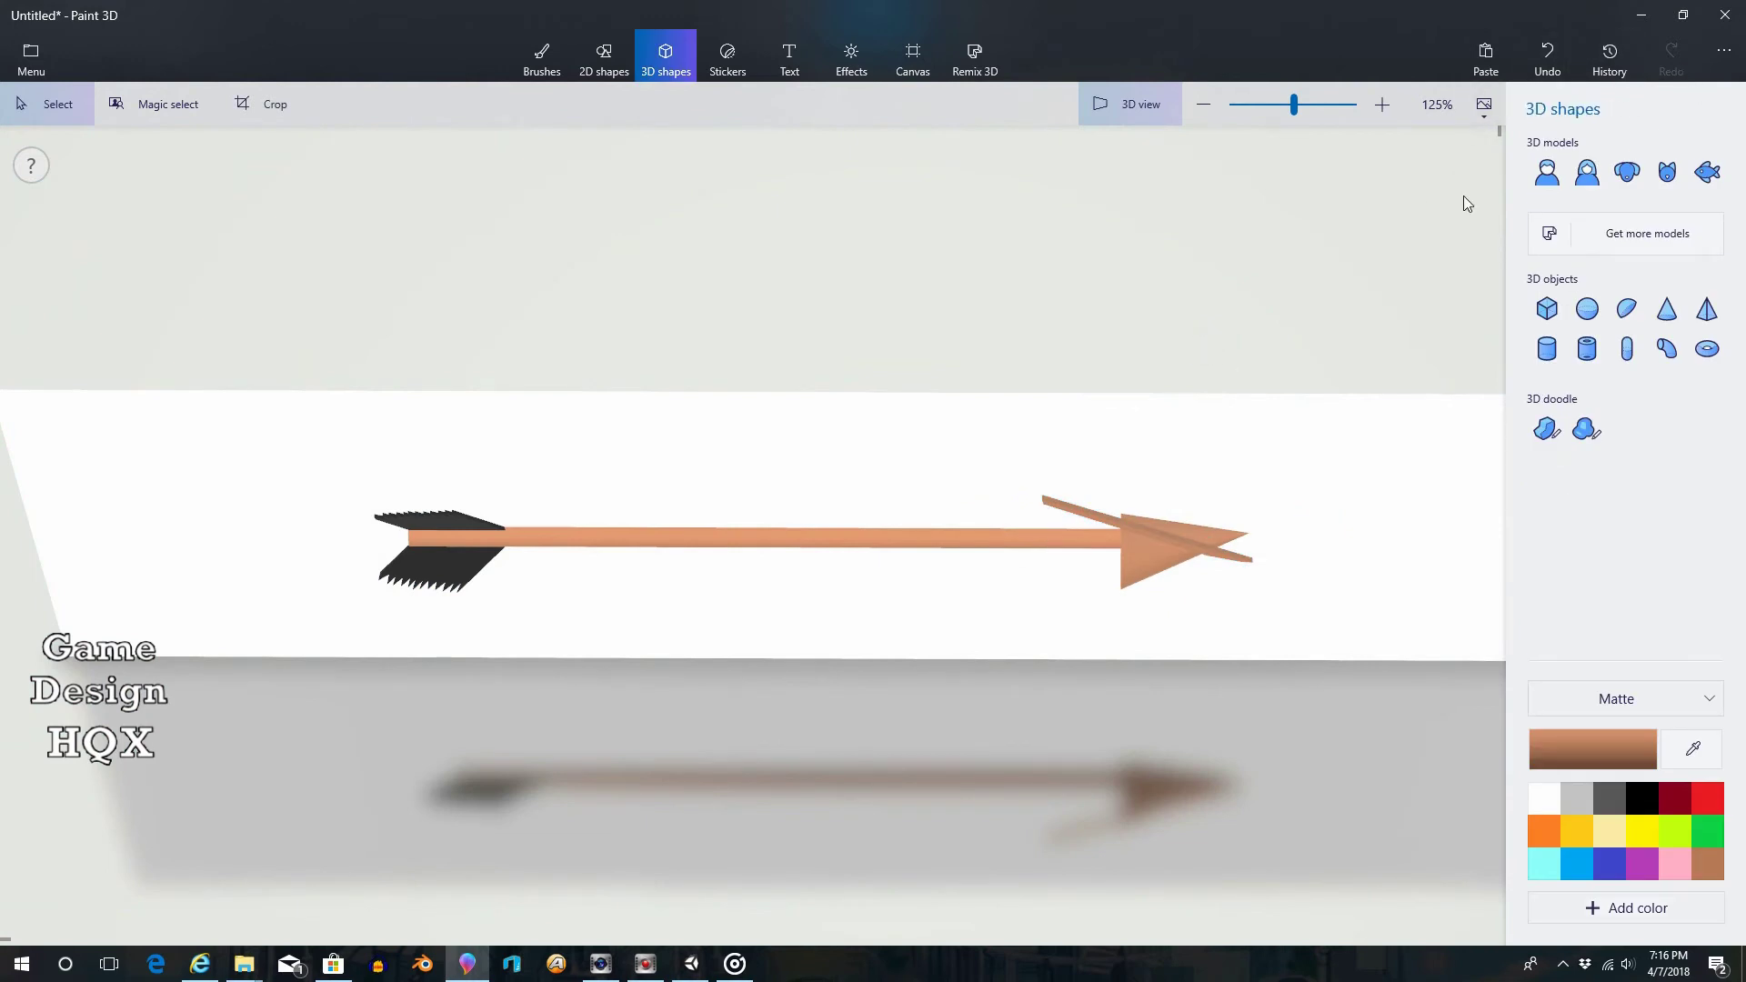
{"action": "left_click", "coordinate": [1547, 59]}
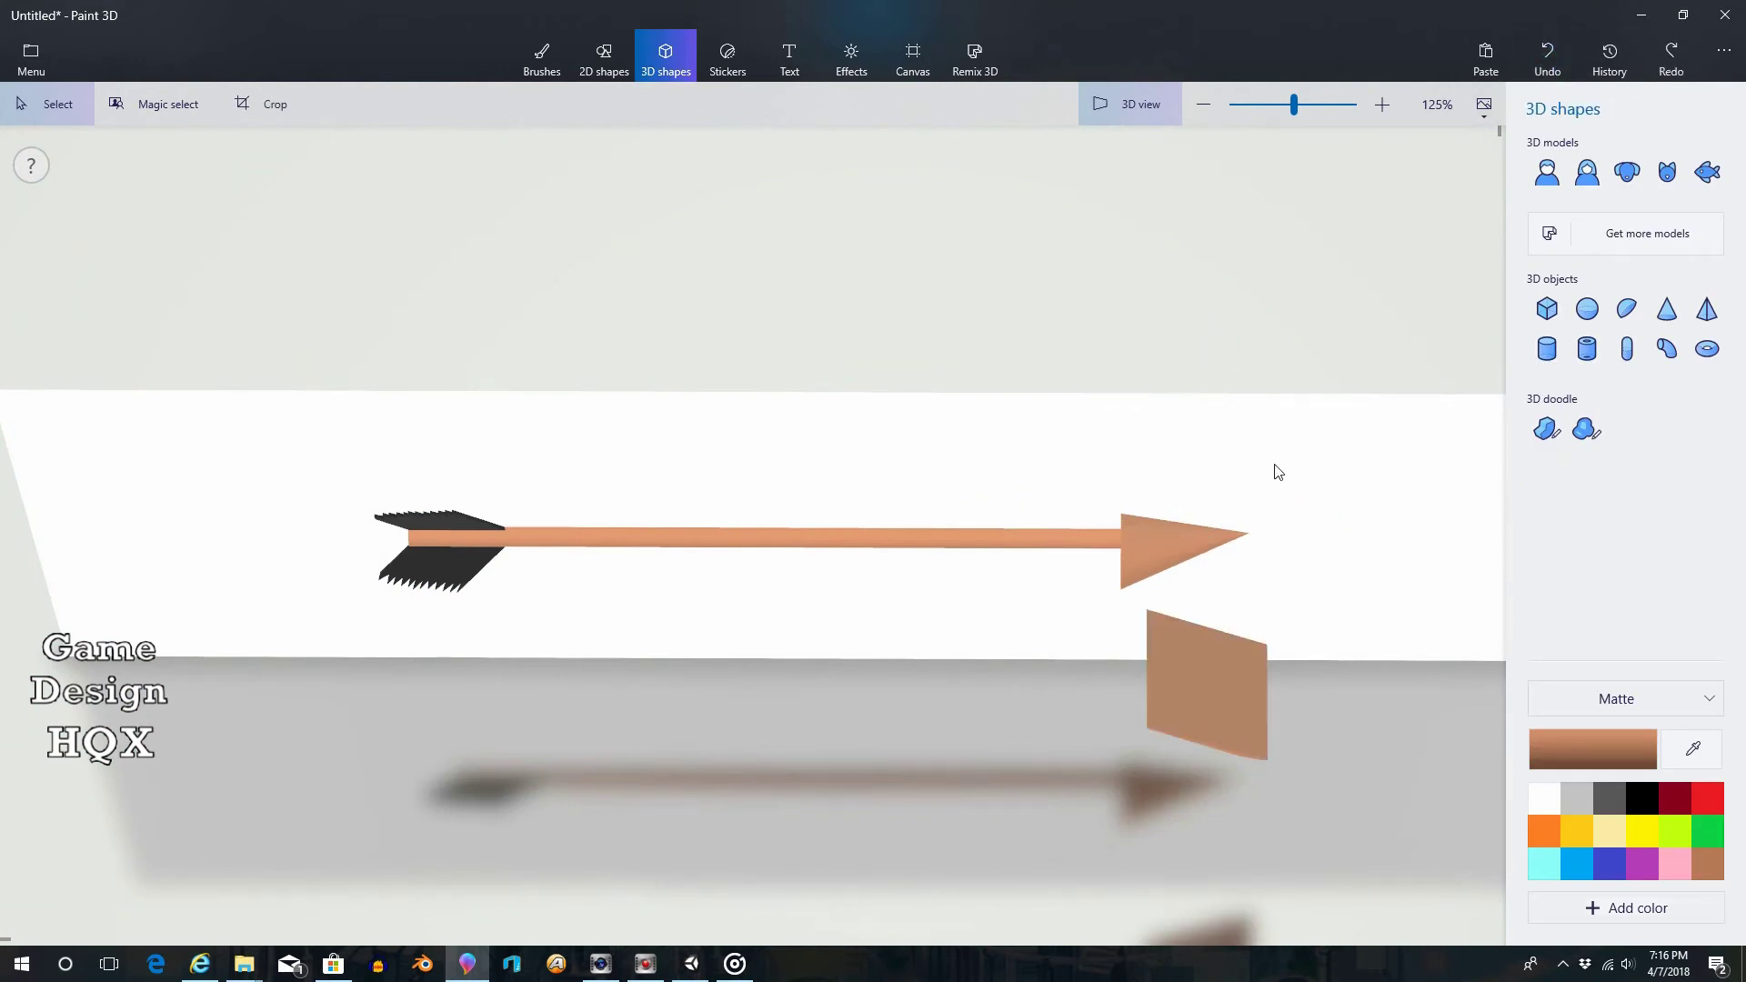
Move the thick bar up over the cone at the shaft's front end and deselect it
{"action": "scroll", "coordinate": [1284, 612], "scroll_direction": "up", "scroll_amount": 5}
{"action": "left_click_drag", "start_coordinate": [1018, 747], "coordinate": [1000, 352]}
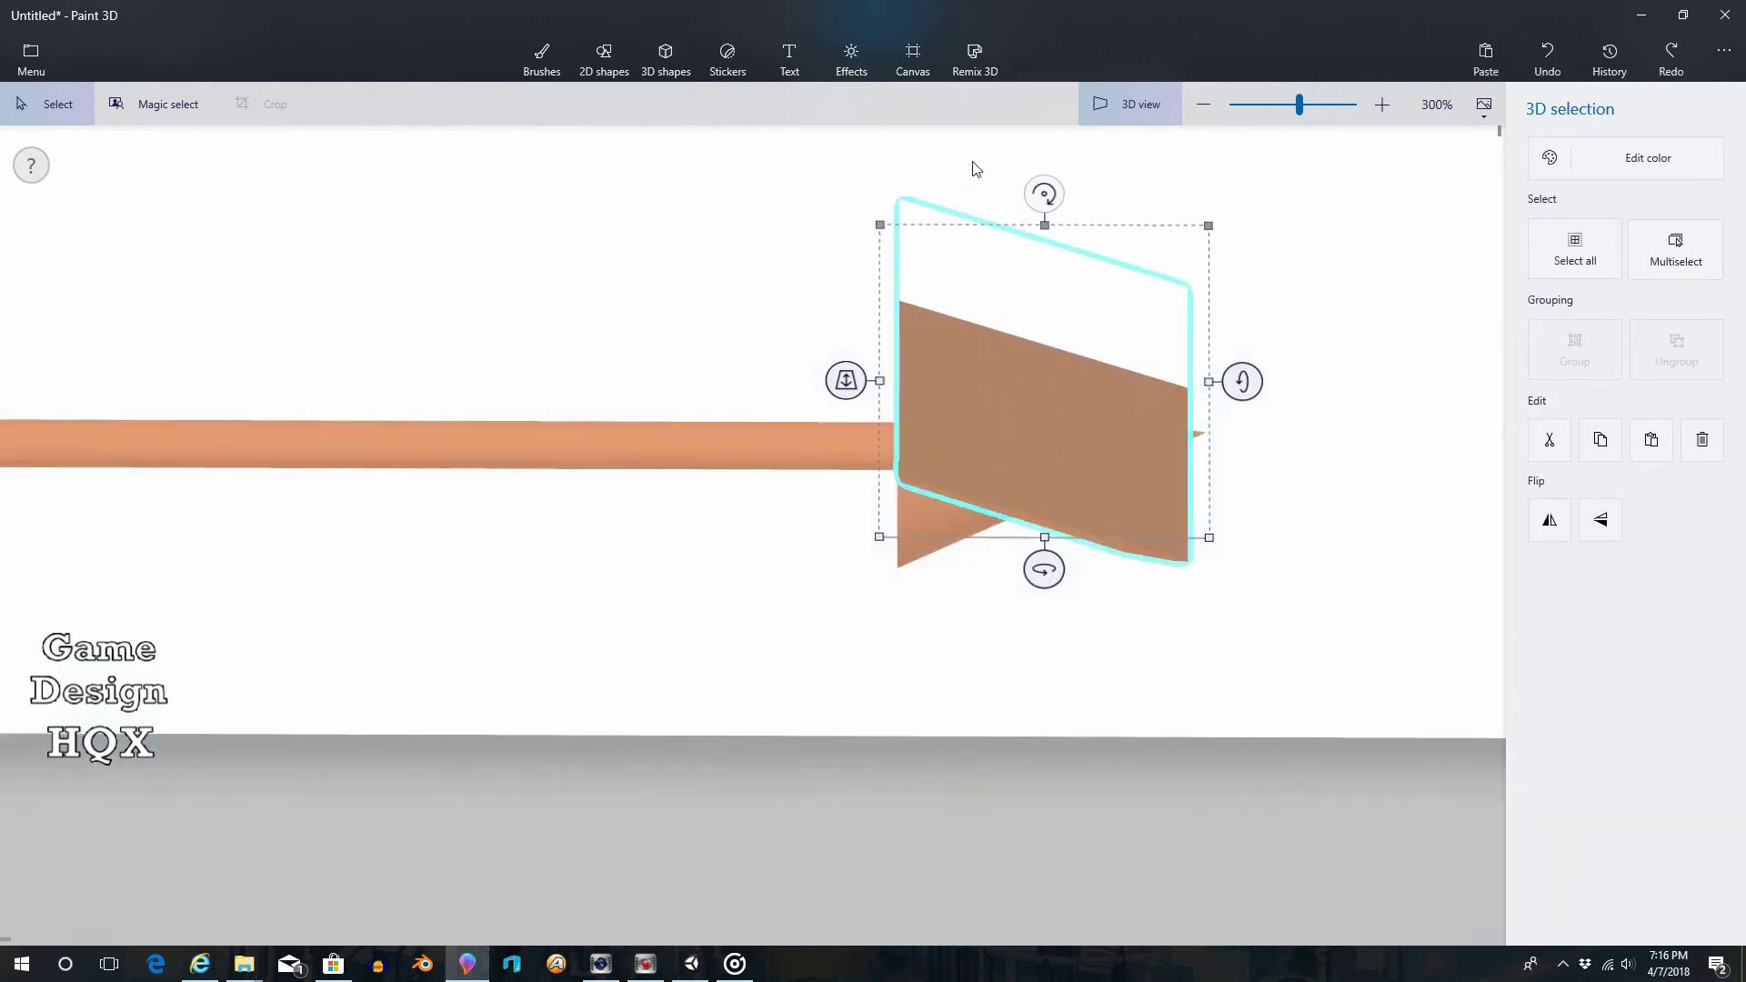
{"action": "left_click", "coordinate": [834, 265]}
Squash the bar's depth into a narrow blade aligned with the arrow's centreline, judging it from beneath
{"action": "middle_click_drag", "start_coordinate": [826, 246], "coordinate": [787, 384]}
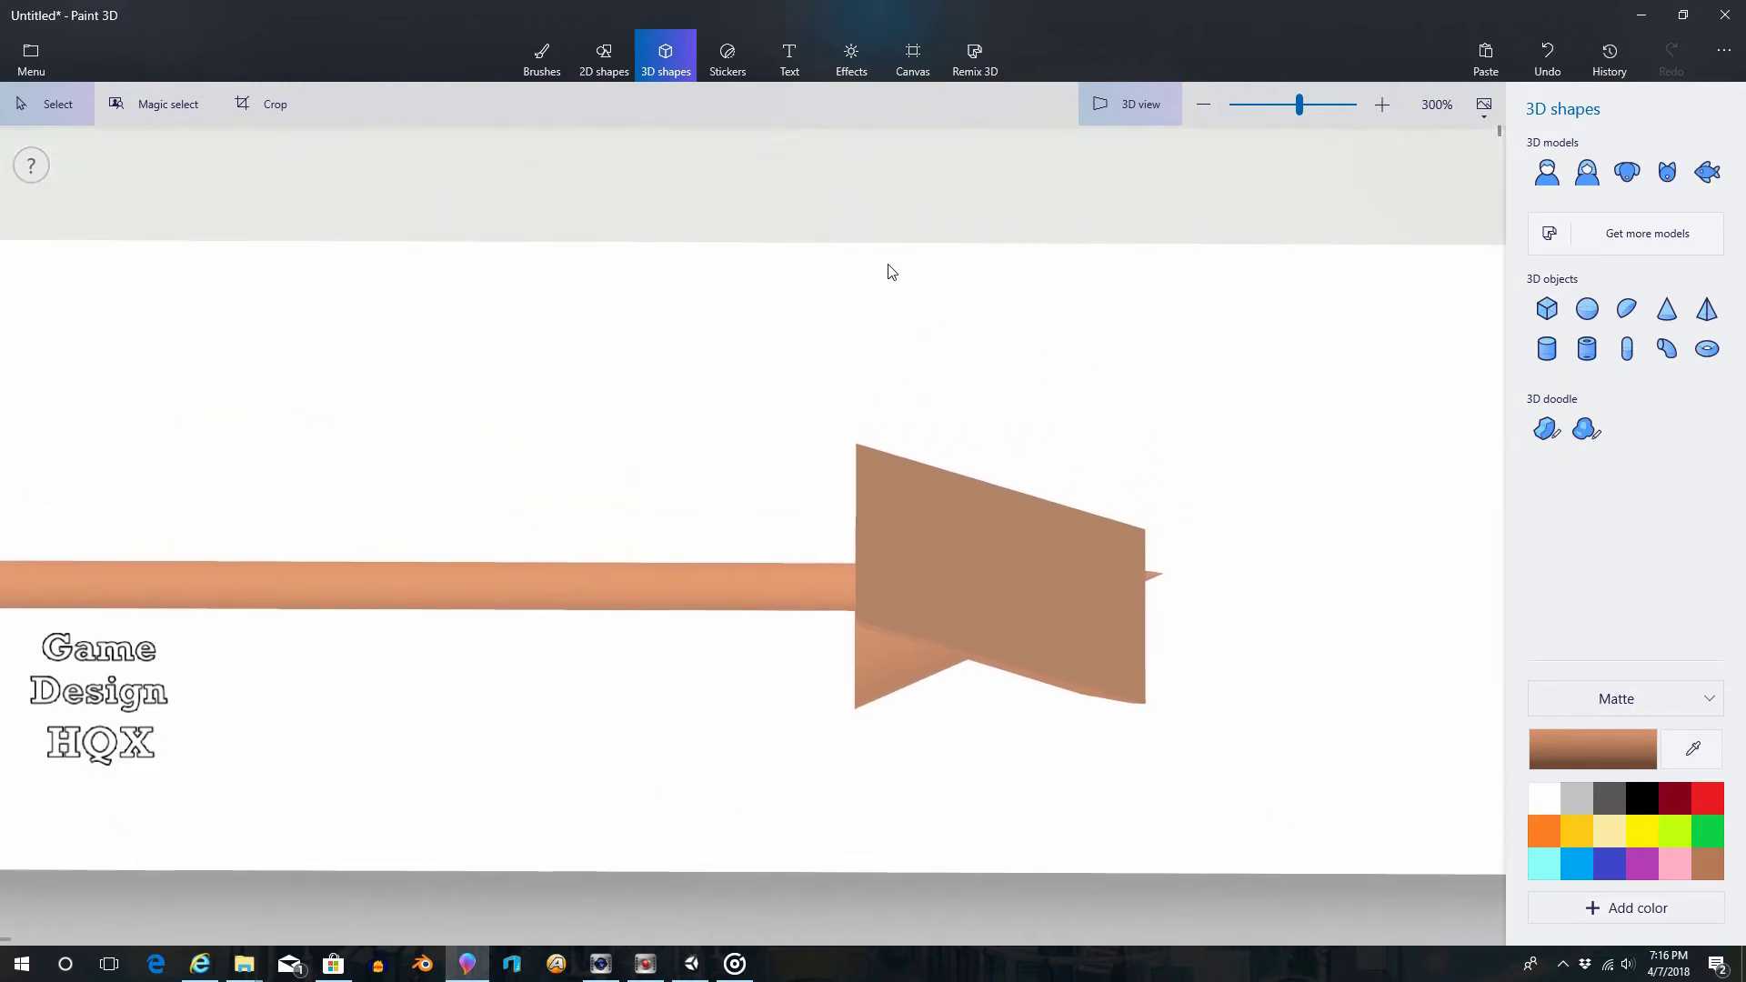
{"action": "left_click_drag", "start_coordinate": [891, 272], "coordinate": [891, 319]}
{"action": "left_click", "coordinate": [1009, 477]}
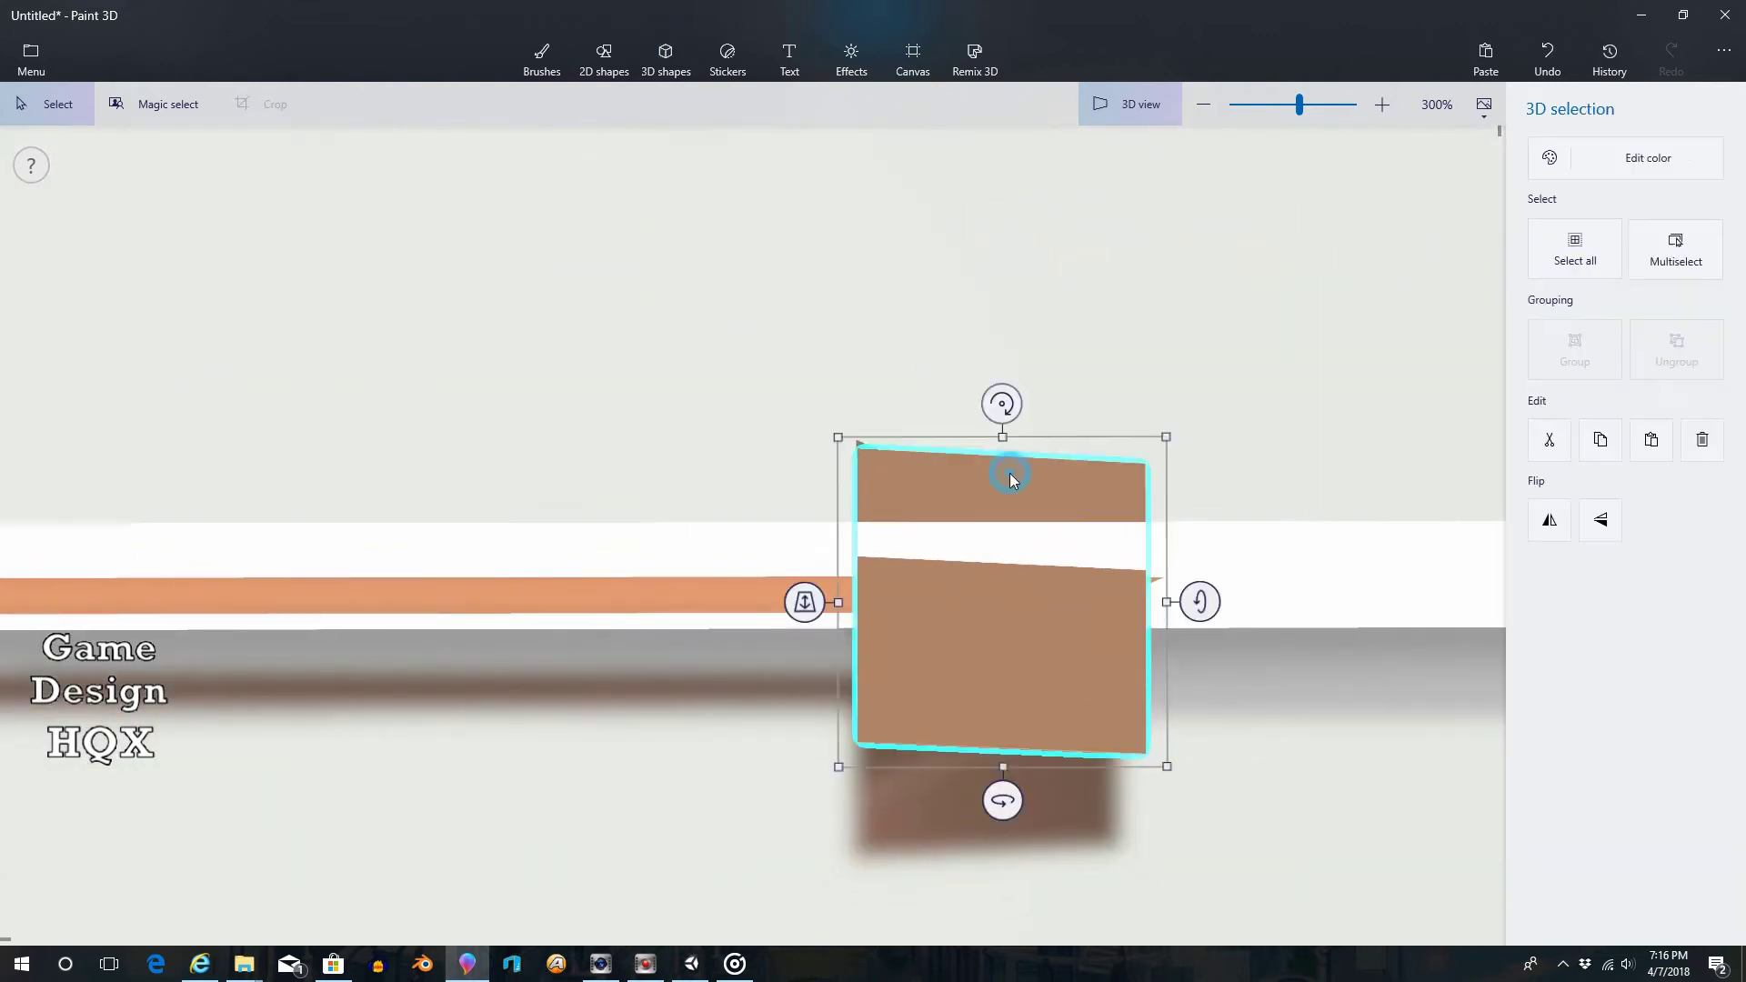
{"action": "left_click_drag", "start_coordinate": [999, 443], "coordinate": [1005, 551]}
{"action": "scroll", "coordinate": [1005, 550], "scroll_direction": "up", "scroll_amount": 5}
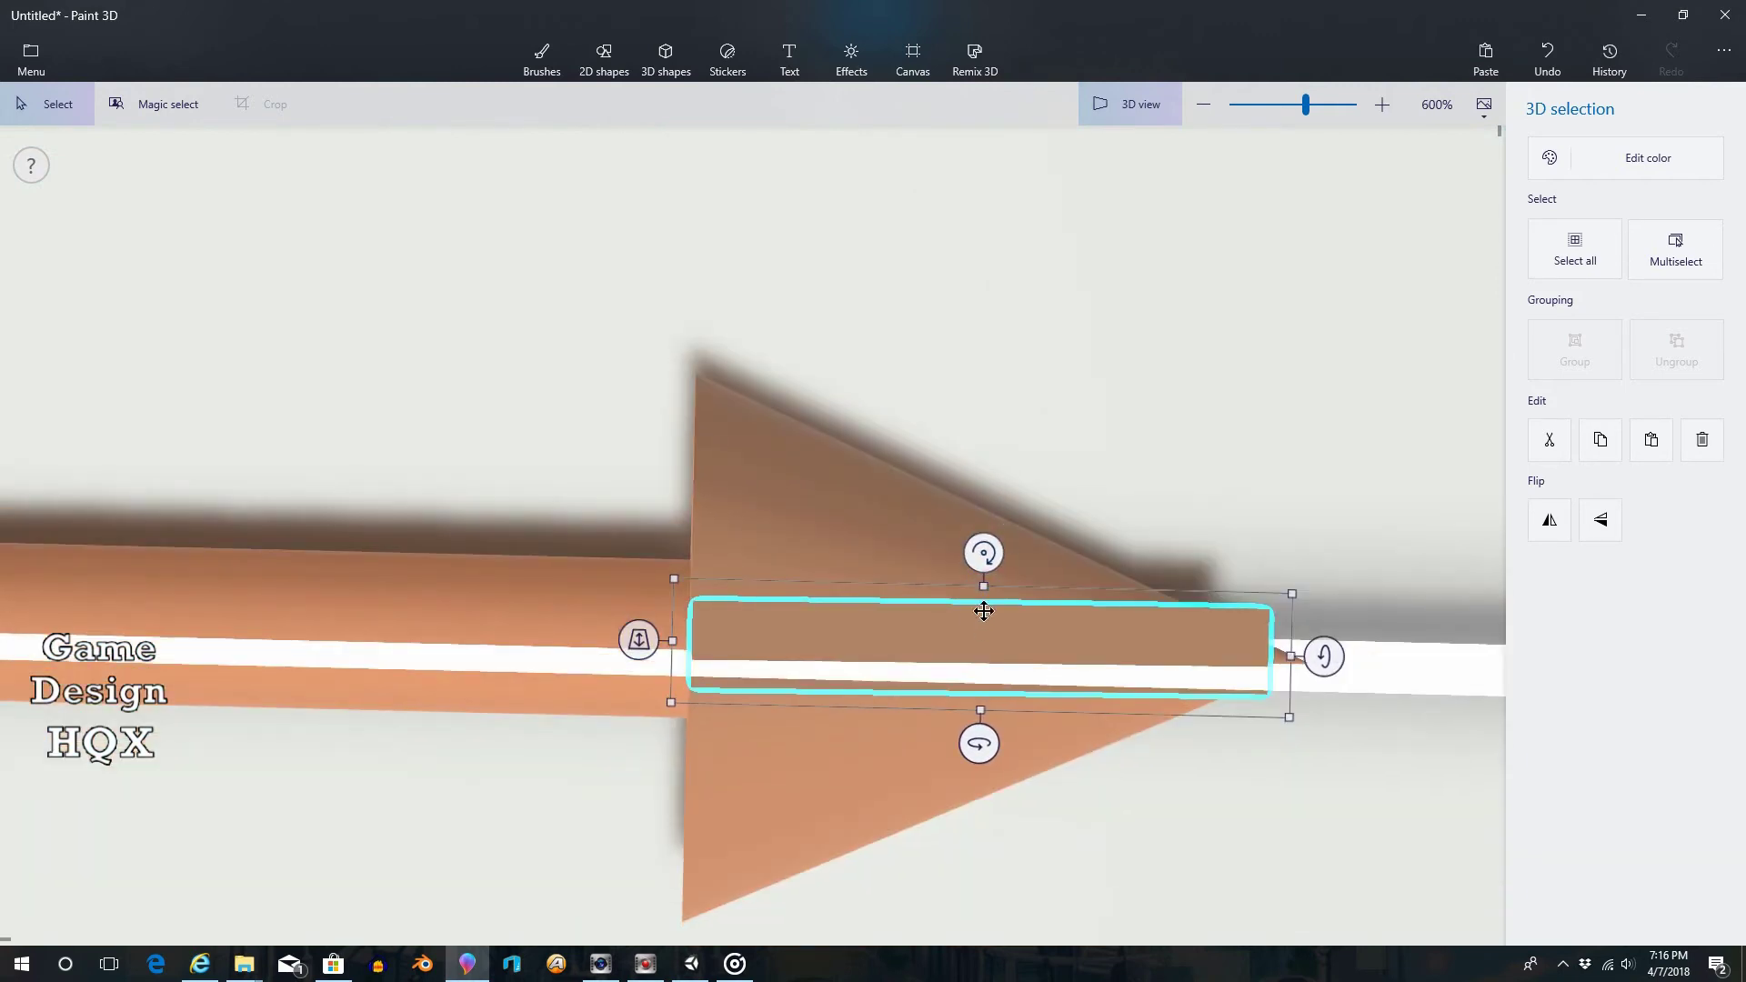
{"action": "left_click_drag", "start_coordinate": [984, 591], "coordinate": [1098, 668]}
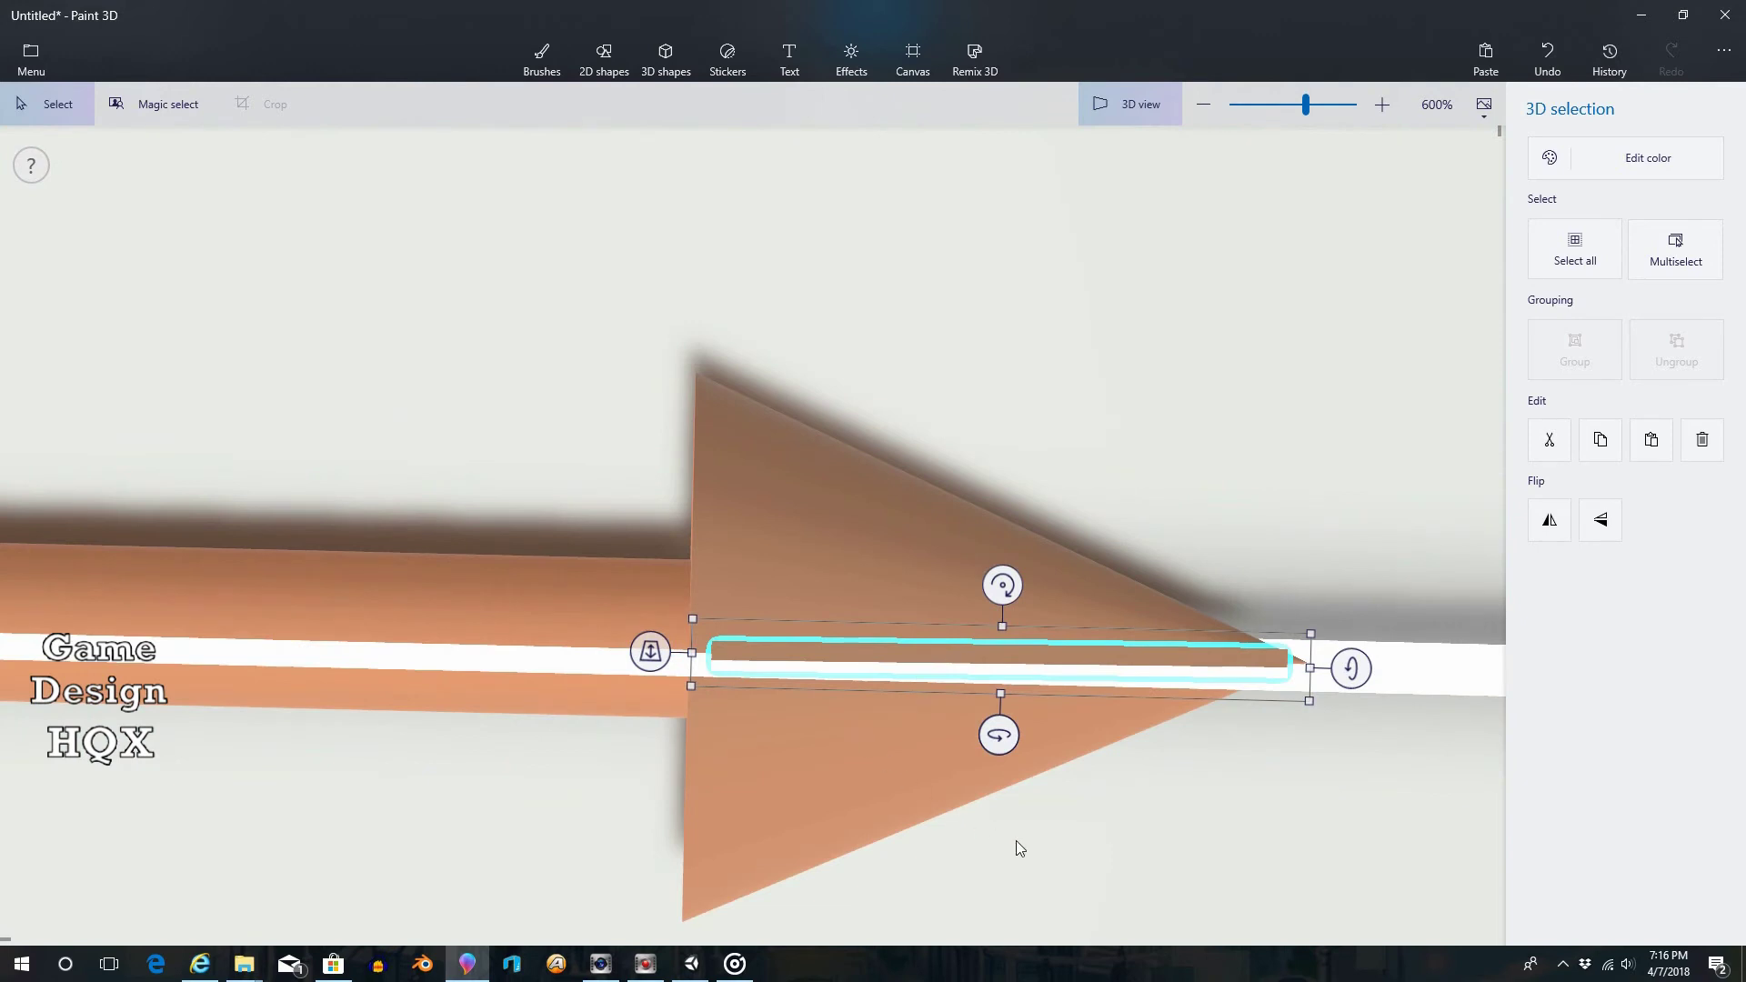
{"action": "left_click_drag", "start_coordinate": [1017, 840], "coordinate": [1039, 704]}
Lower the blade onto the cone in the front view so its forward end meets the cone's tip
{"action": "scroll", "coordinate": [1040, 702], "scroll_direction": "down", "scroll_amount": 5}
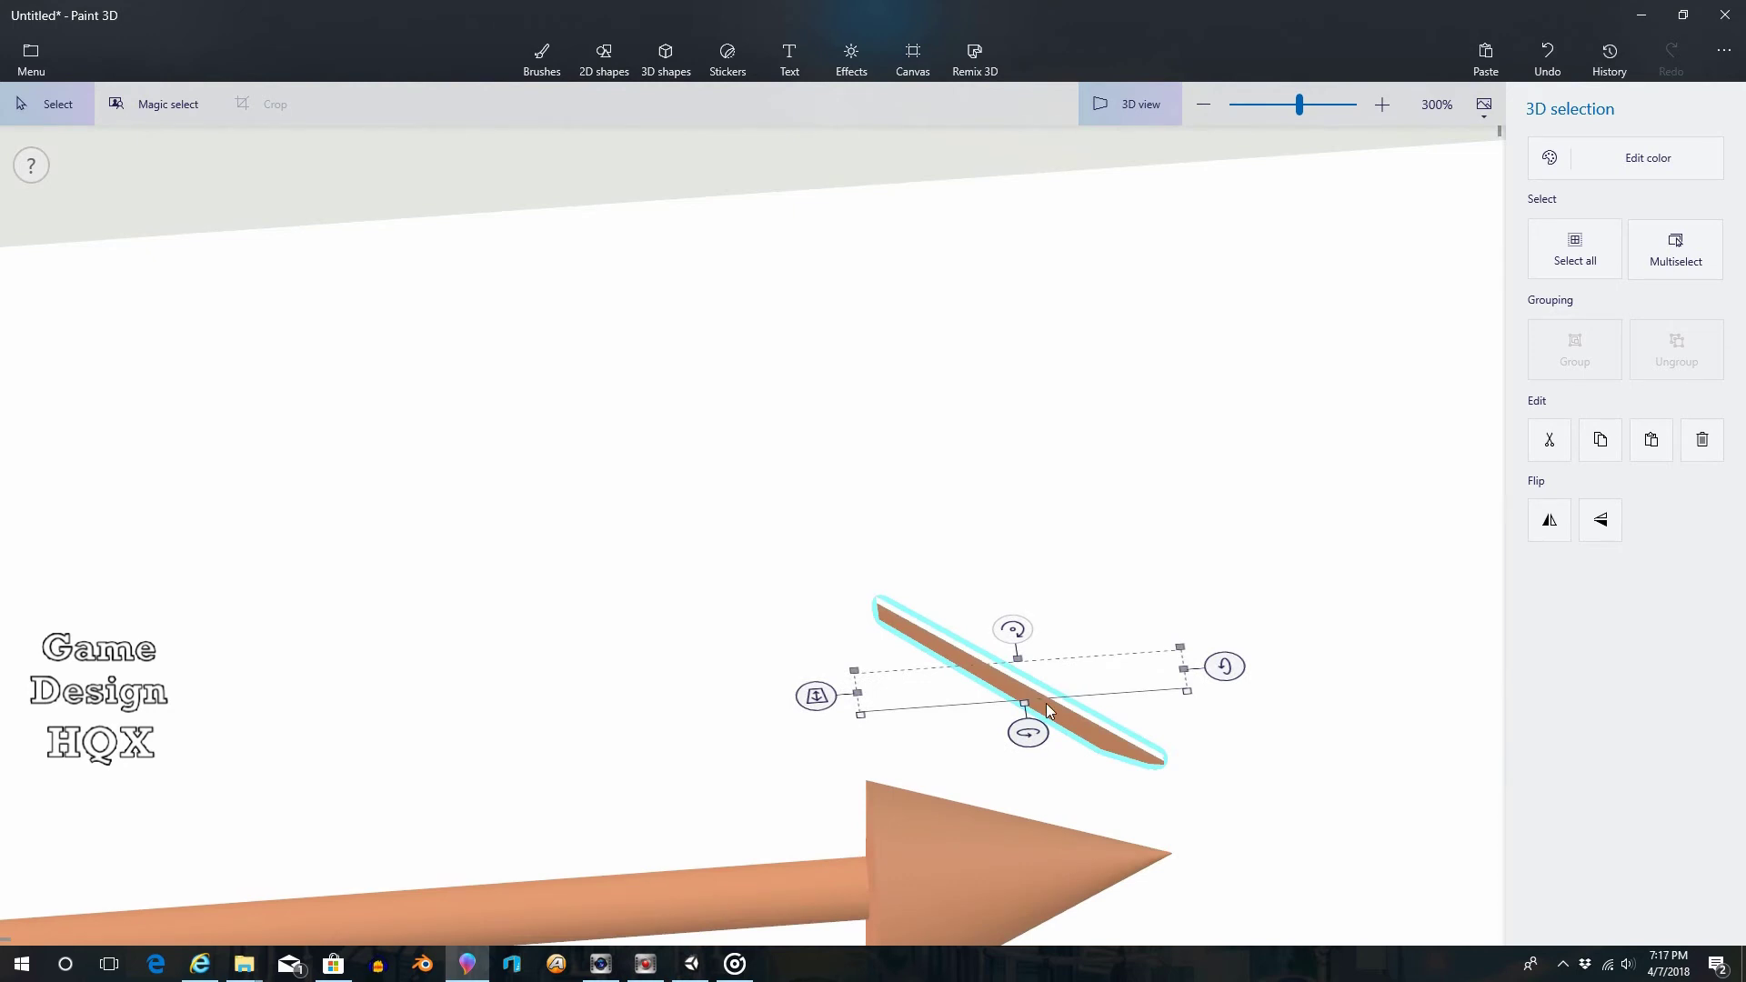
{"action": "scroll", "coordinate": [1066, 714], "scroll_direction": "down", "scroll_amount": 2}
{"action": "left_click_drag", "start_coordinate": [1165, 612], "coordinate": [1153, 577]}
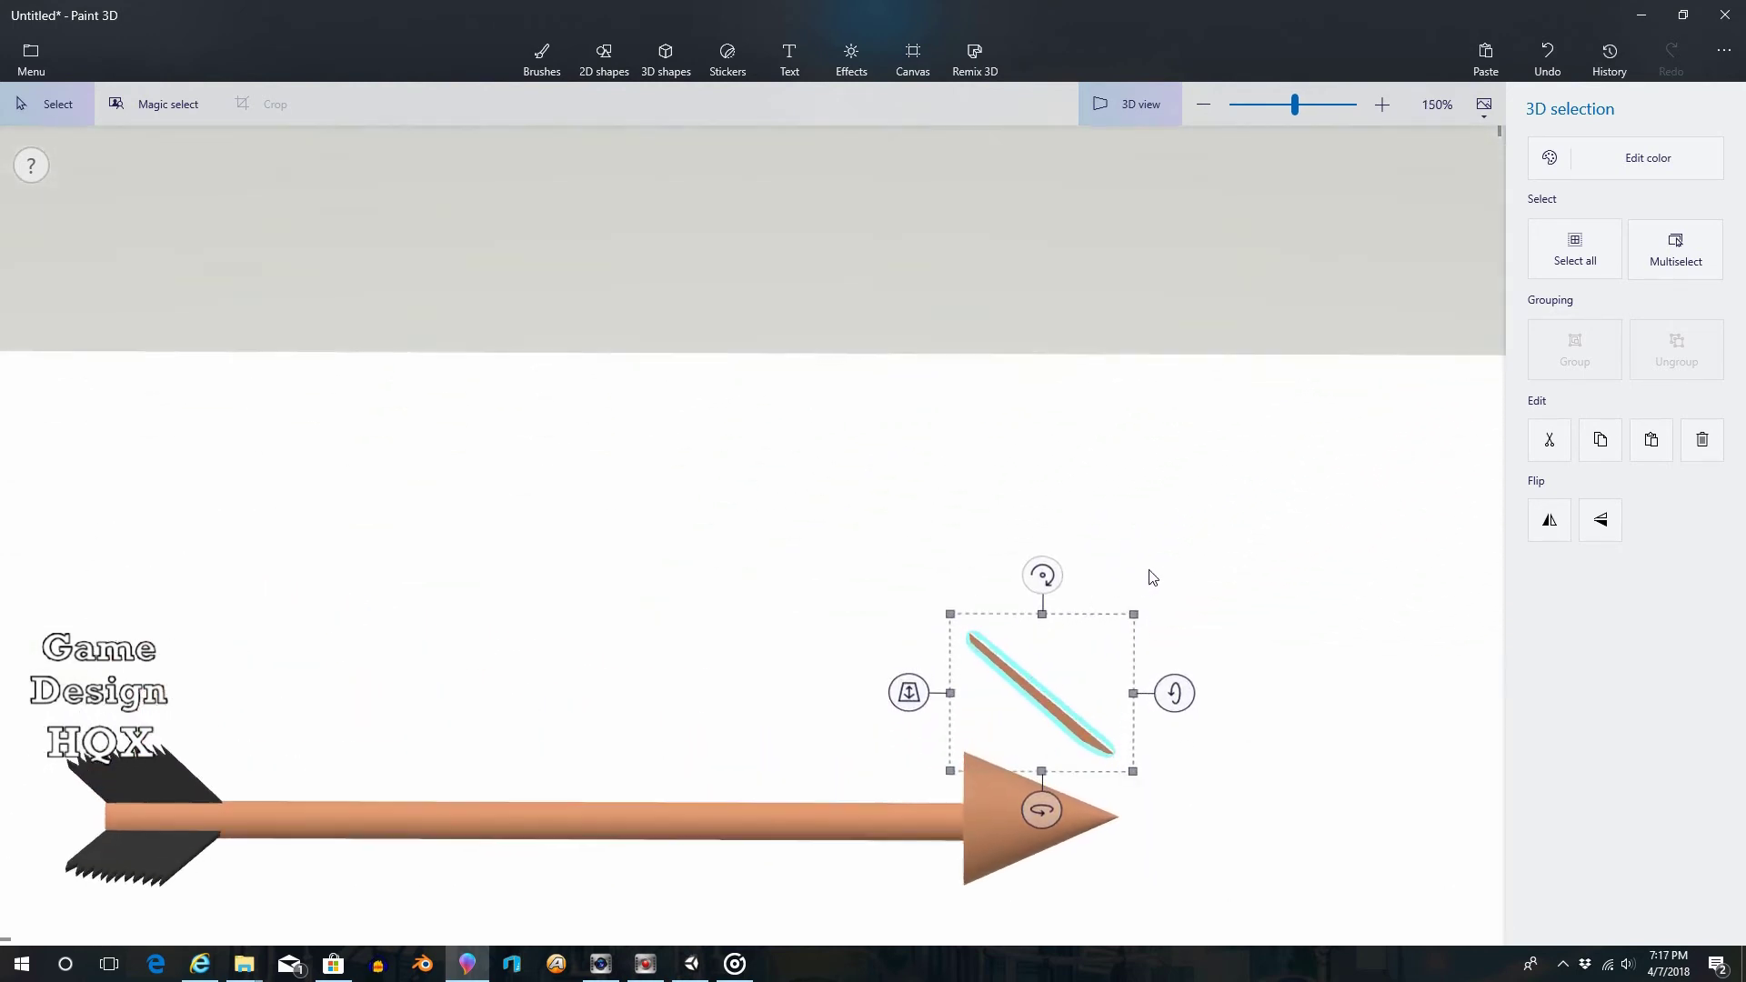
{"action": "left_click_drag", "start_coordinate": [1049, 695], "coordinate": [1032, 761]}
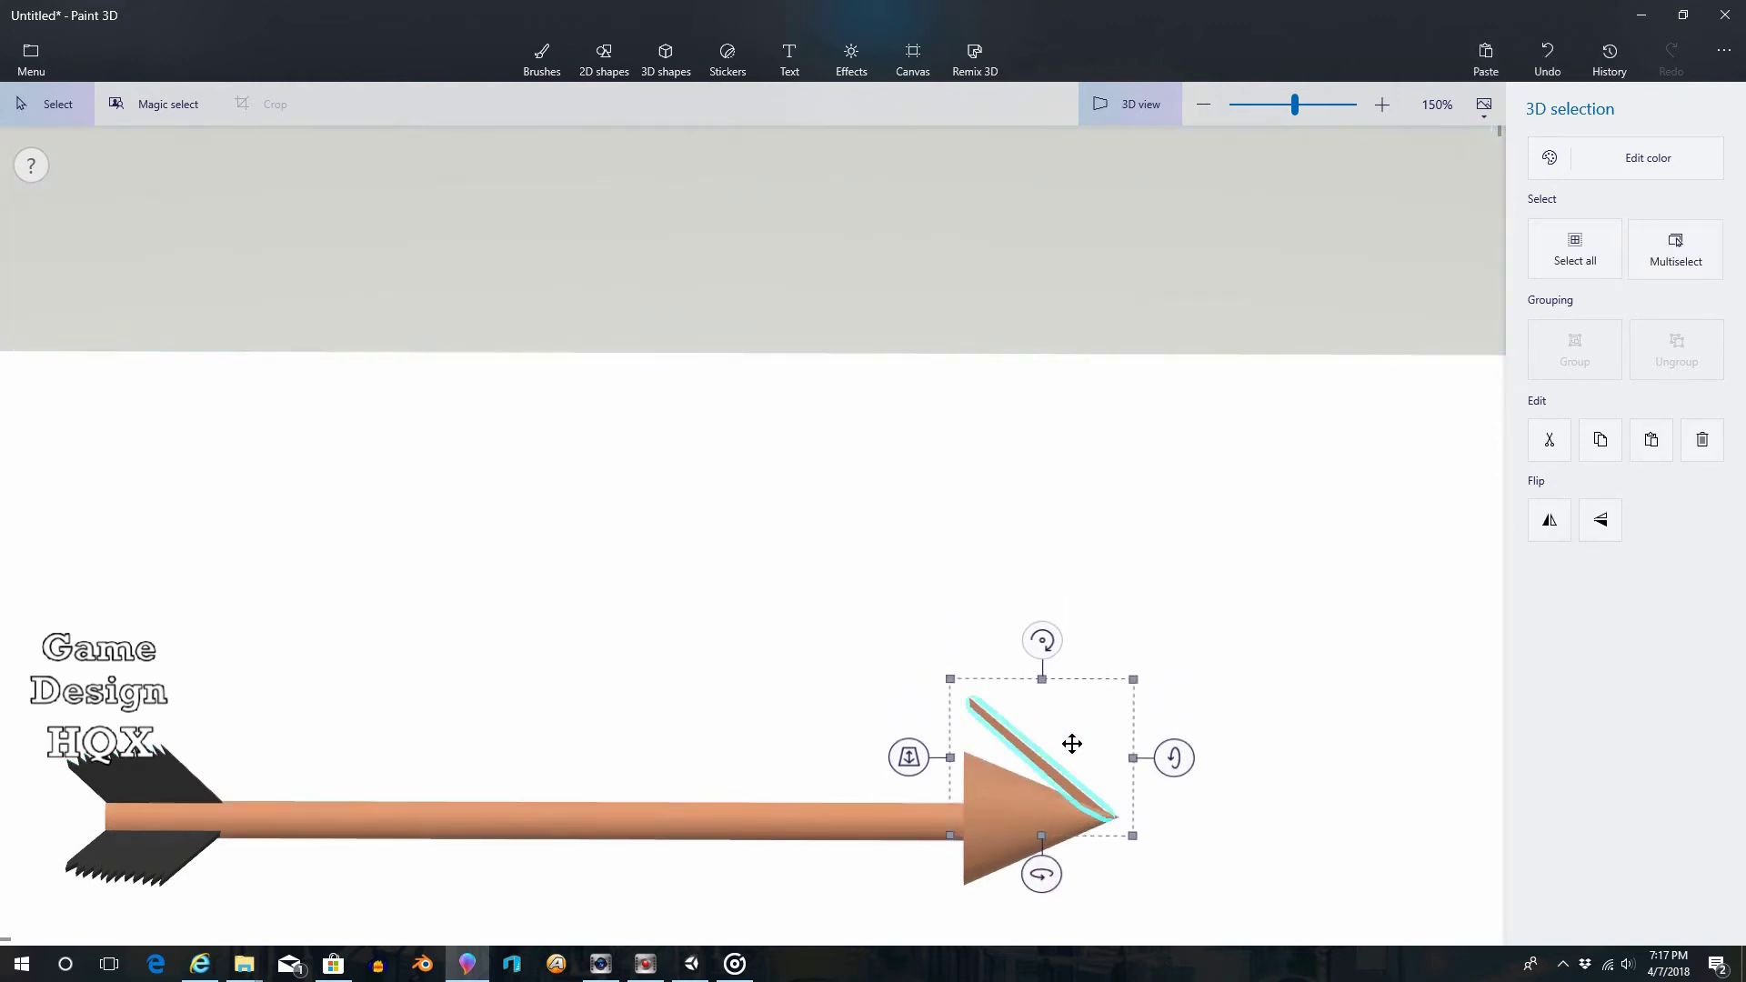
{"action": "scroll", "coordinate": [1072, 741], "scroll_direction": "up", "scroll_amount": 5}
{"action": "scroll", "coordinate": [1082, 812], "scroll_direction": "down", "scroll_amount": 1}
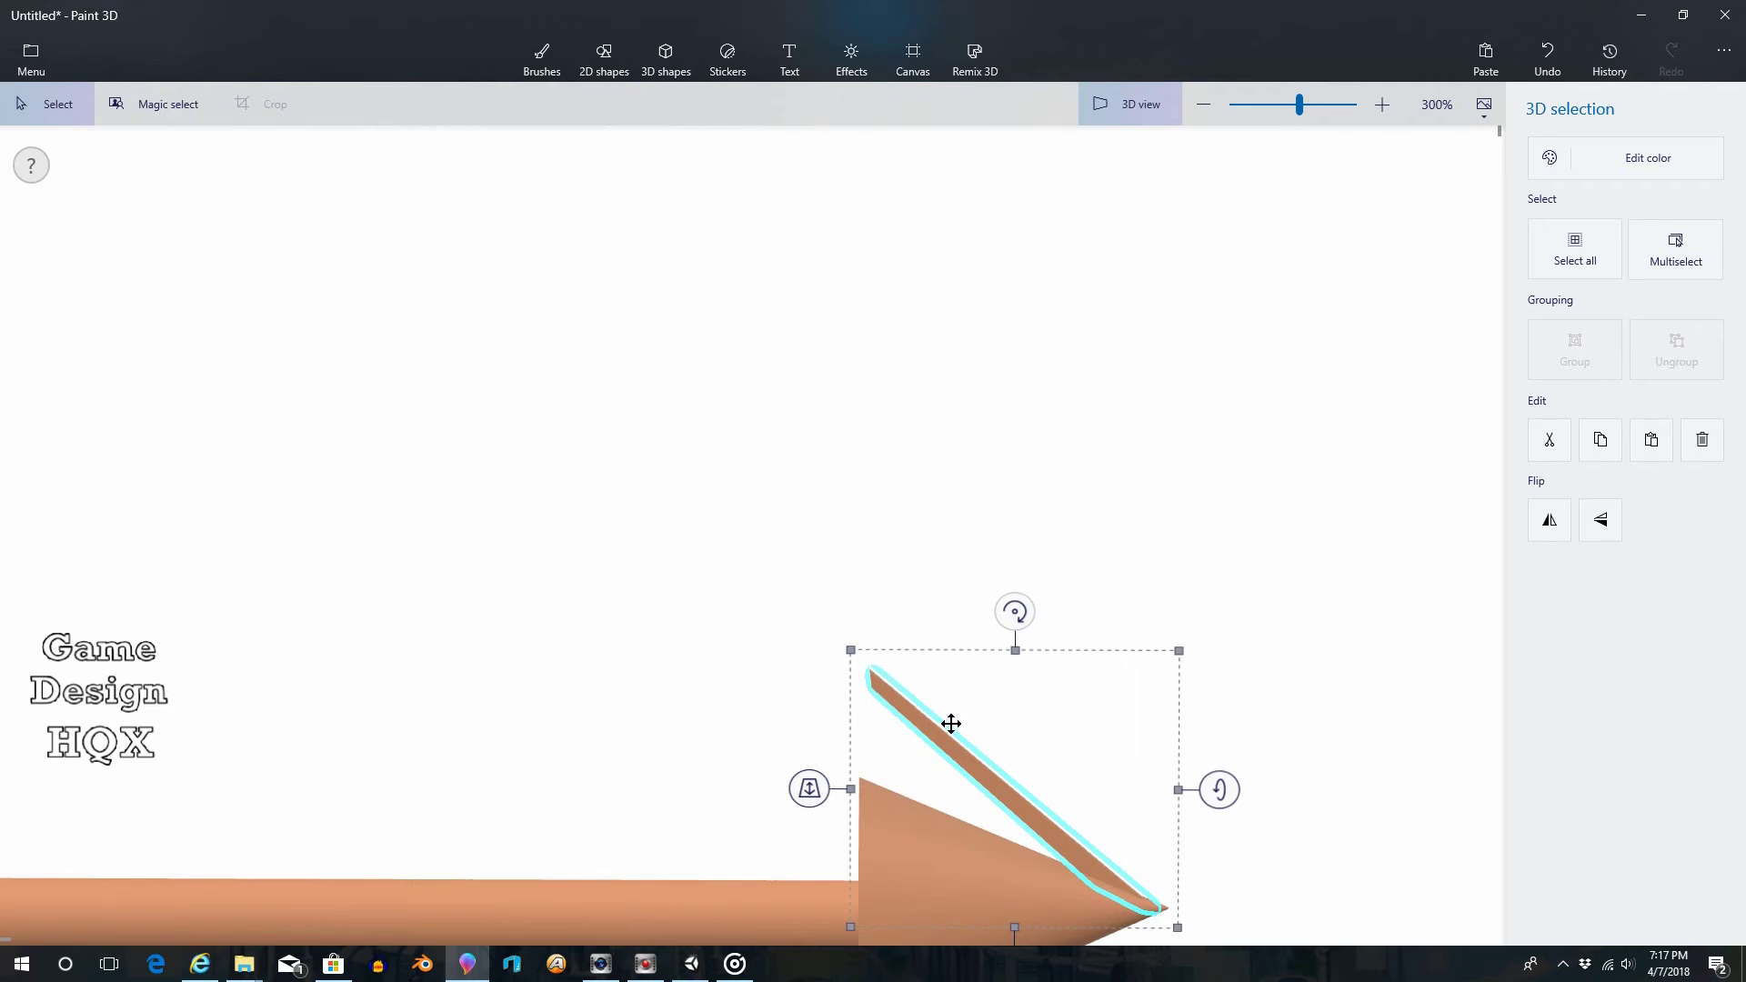
Tilt the blade to a shallower slope closer to the cone's side and realign its forward end with the tip
{"action": "mouse_move", "coordinate": [1006, 625]}
{"action": "left_mouse_down"}
{"action": "mouse_move", "coordinate": [1013, 612]}
{"action": "mouse_move", "coordinate": [978, 616]}
{"action": "left_mouse_up"}
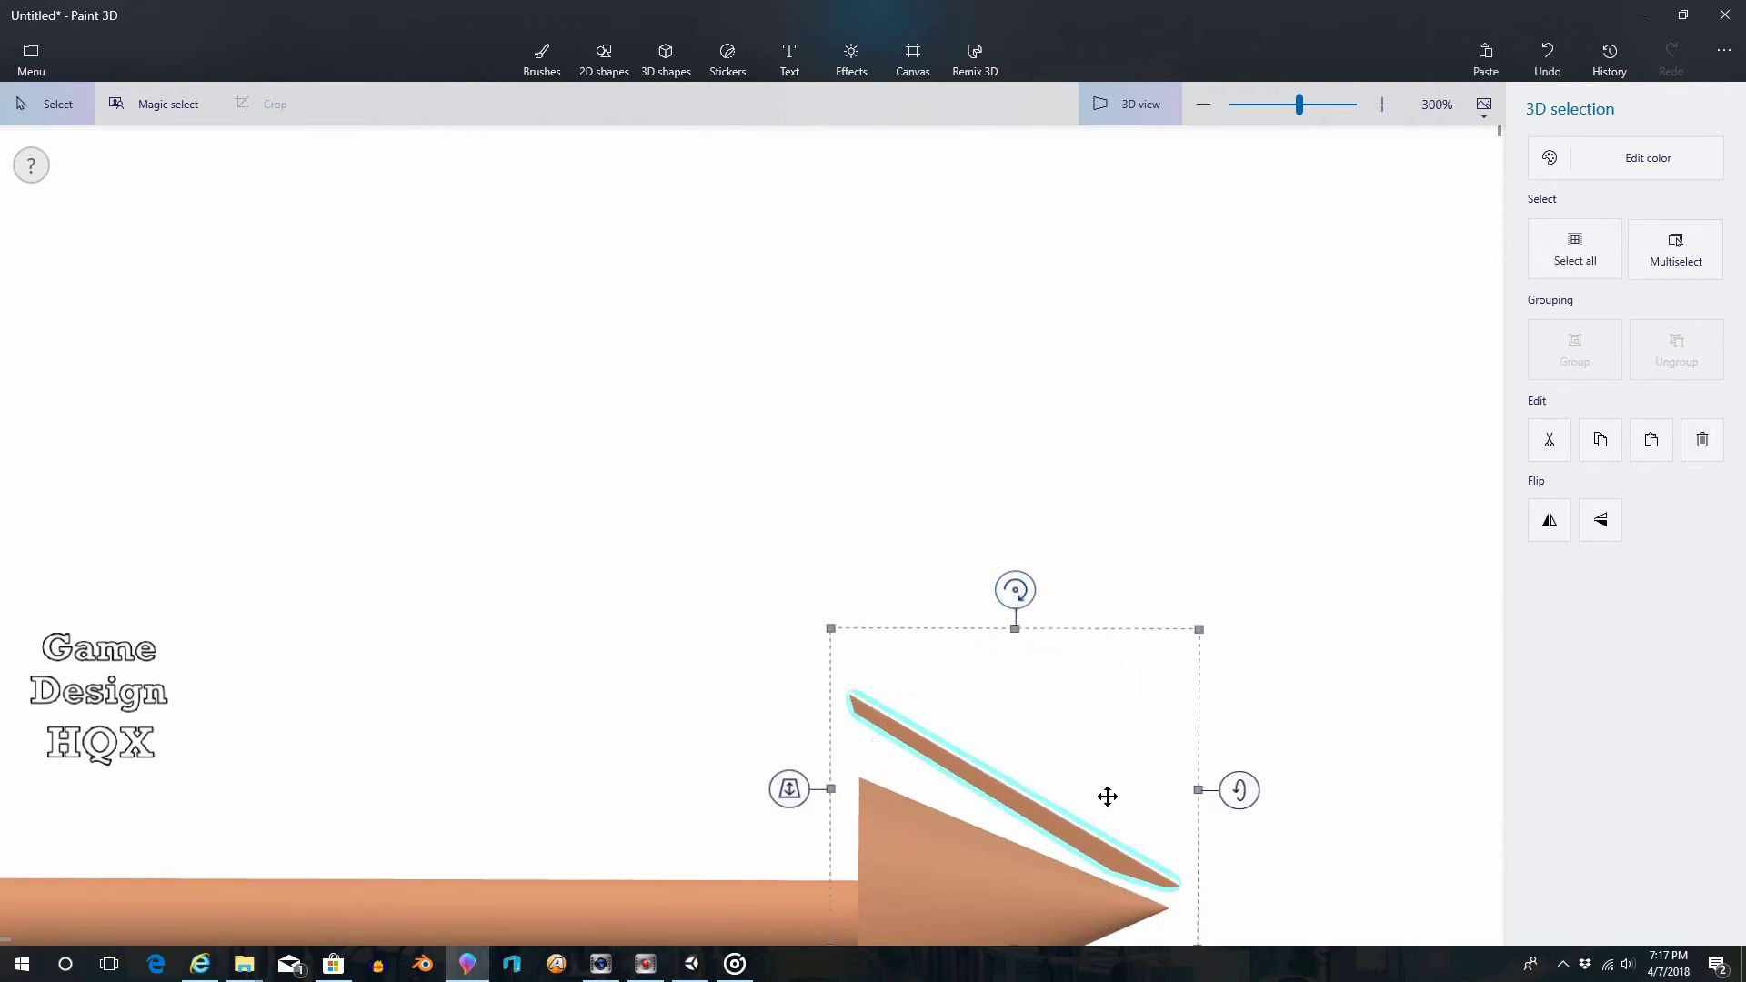
{"action": "left_click_drag", "start_coordinate": [1078, 836], "coordinate": [1060, 855]}
{"action": "left_click_drag", "start_coordinate": [1061, 856], "coordinate": [1057, 846]}
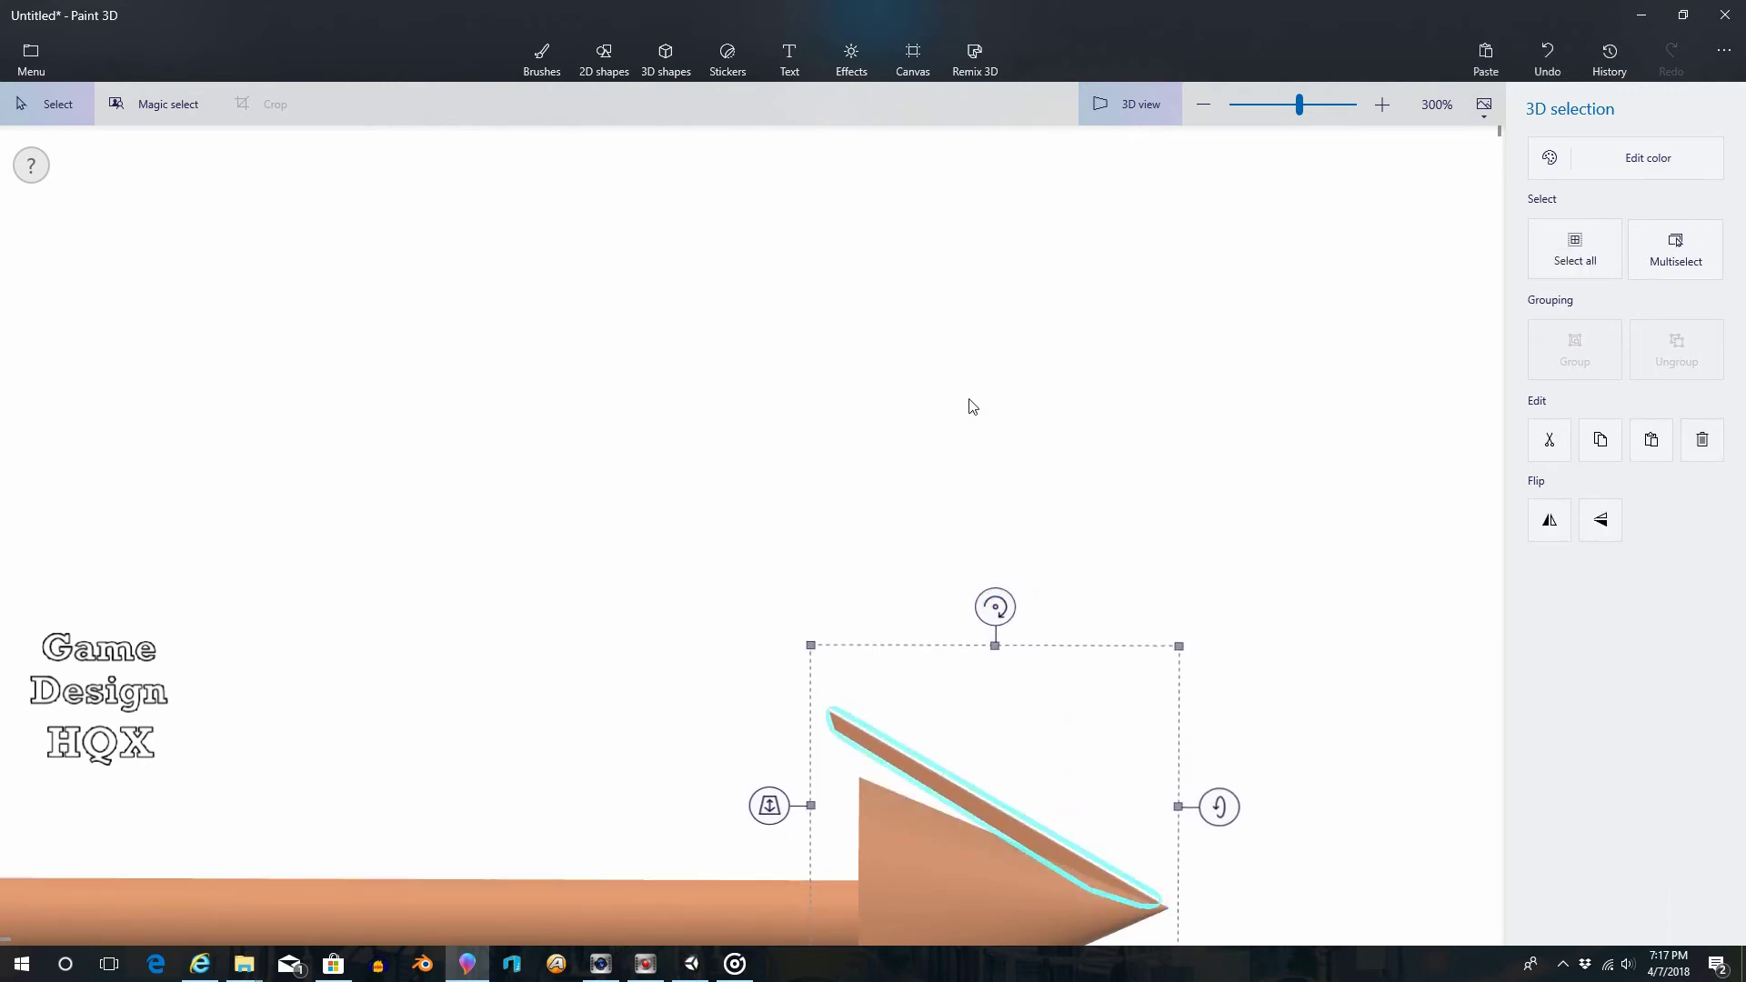
Fine-tune the blade's position on the arrow's centreline and check its alignment from beneath, the side and the front
{"action": "left_click_drag", "start_coordinate": [975, 388], "coordinate": [986, 629]}
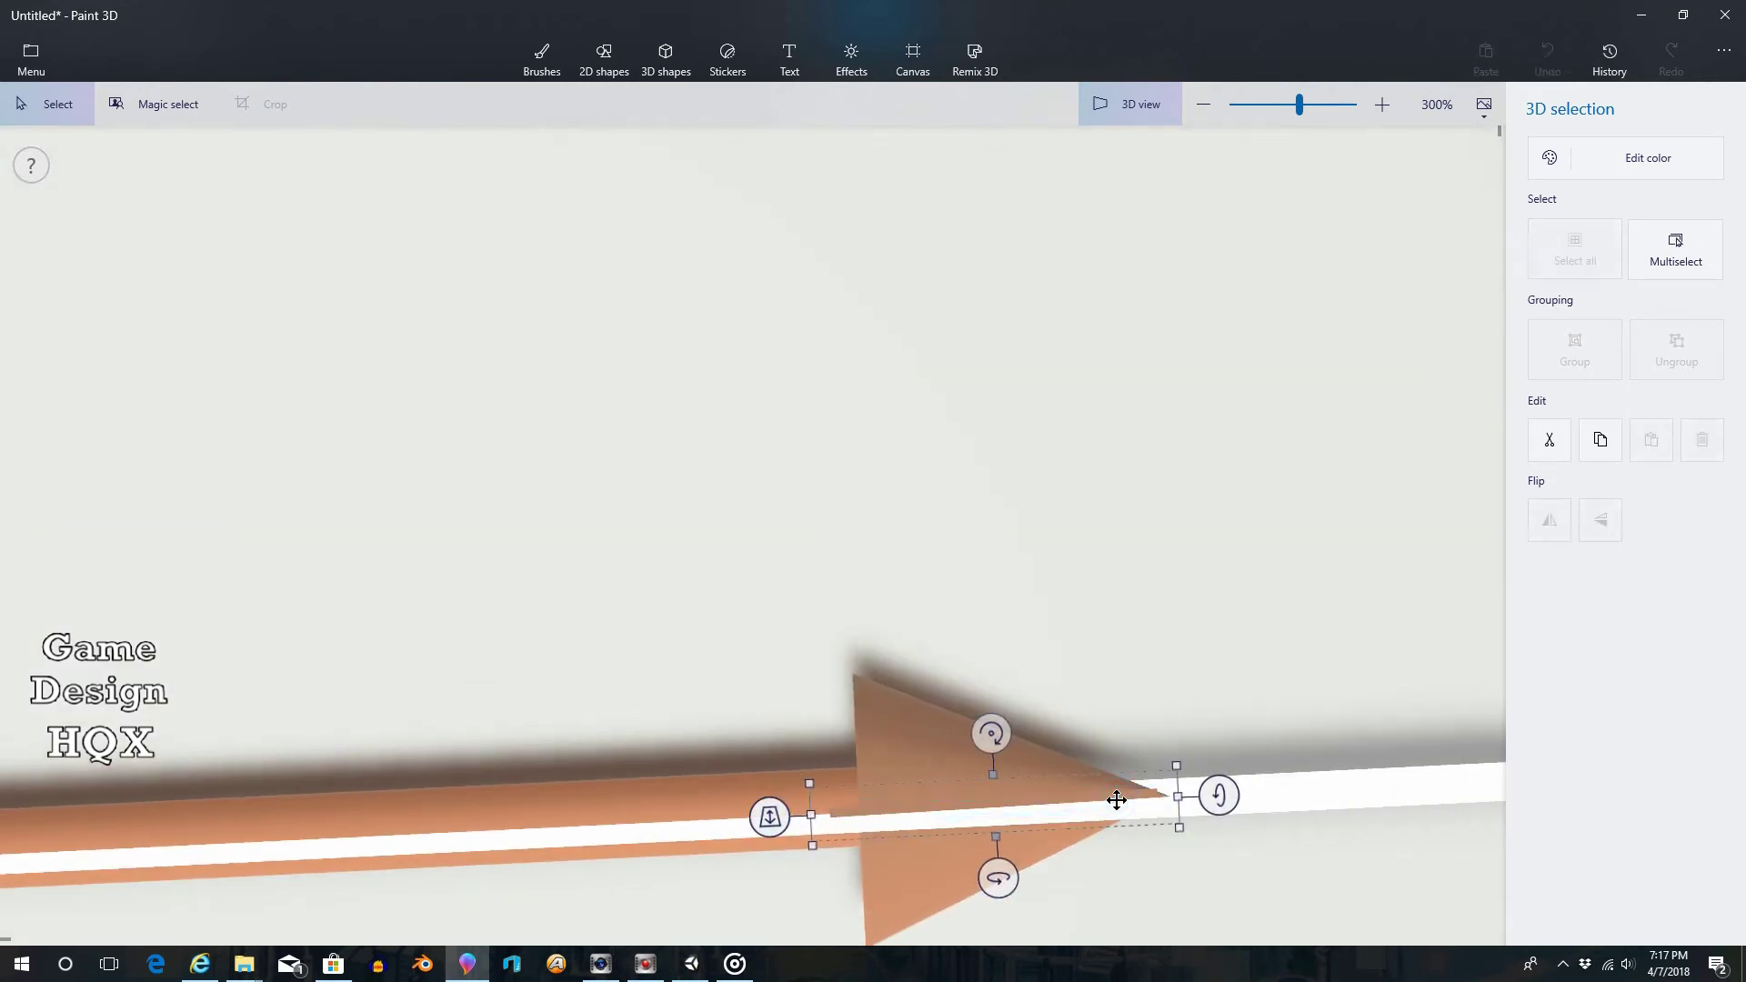
{"action": "left_click_drag", "start_coordinate": [1115, 796], "coordinate": [1118, 796]}
{"action": "left_click_drag", "start_coordinate": [1082, 675], "coordinate": [1083, 494]}
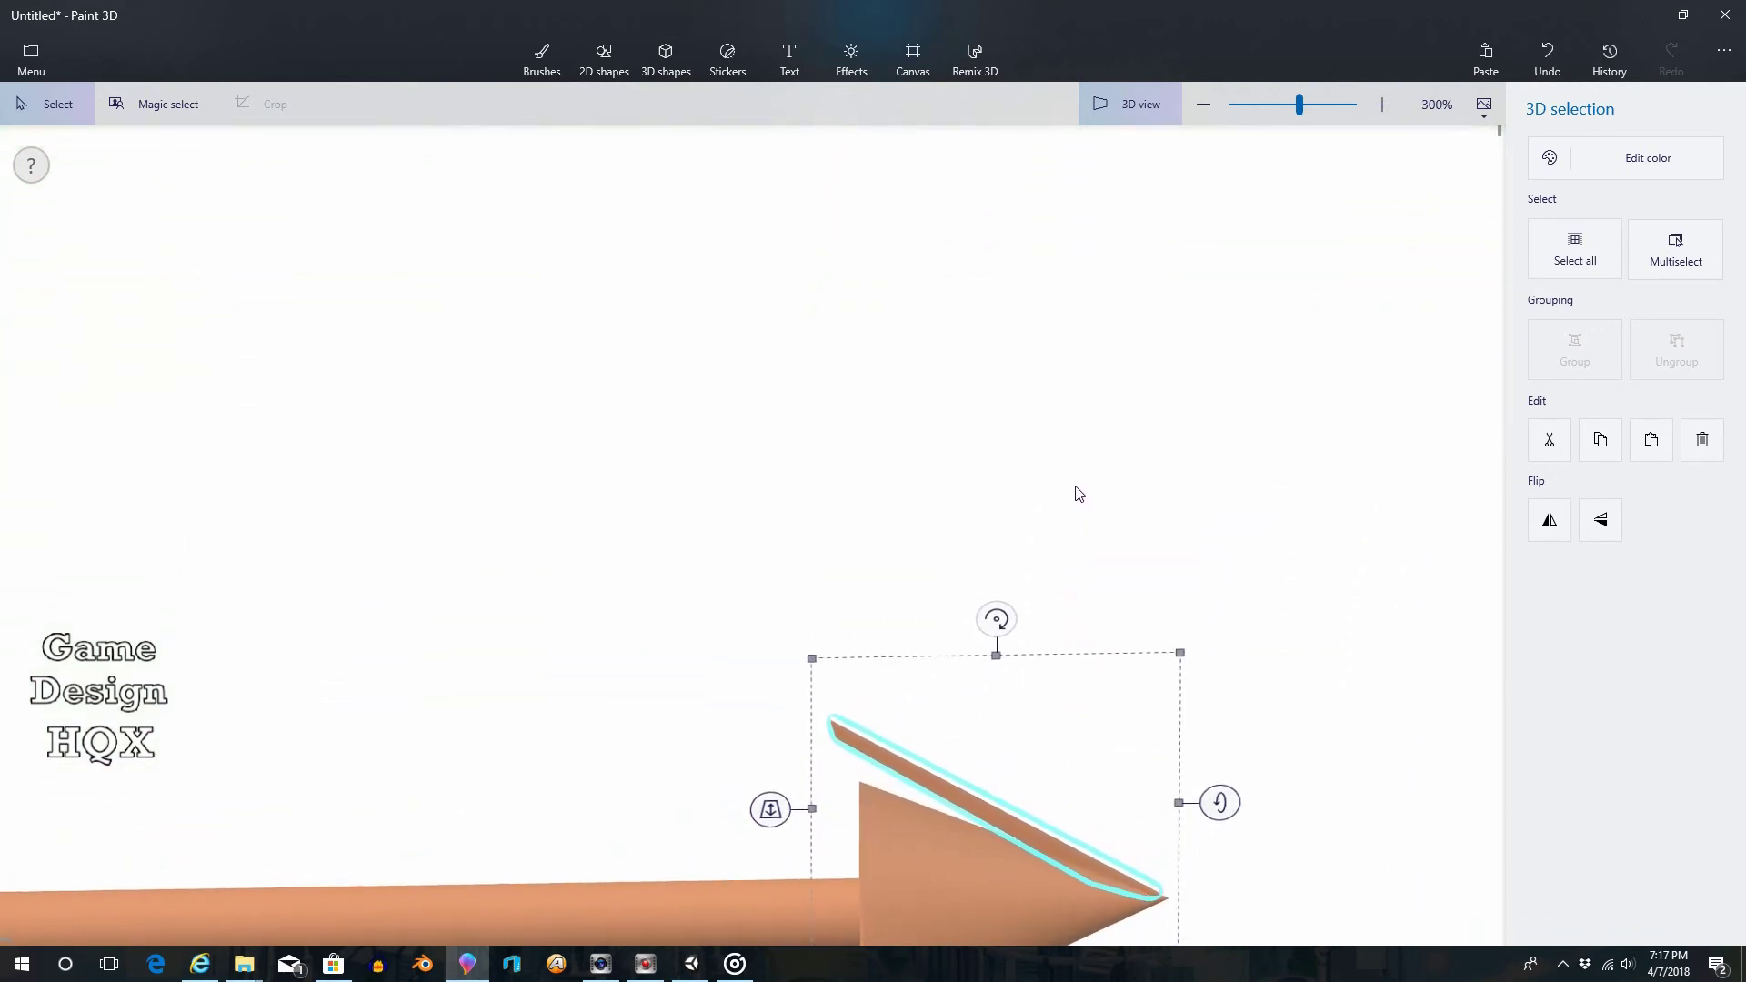
{"action": "right_click_drag", "start_coordinate": [1075, 487], "coordinate": [1068, 486]}
{"action": "scroll", "coordinate": [1070, 486], "scroll_direction": "down", "scroll_amount": 3}
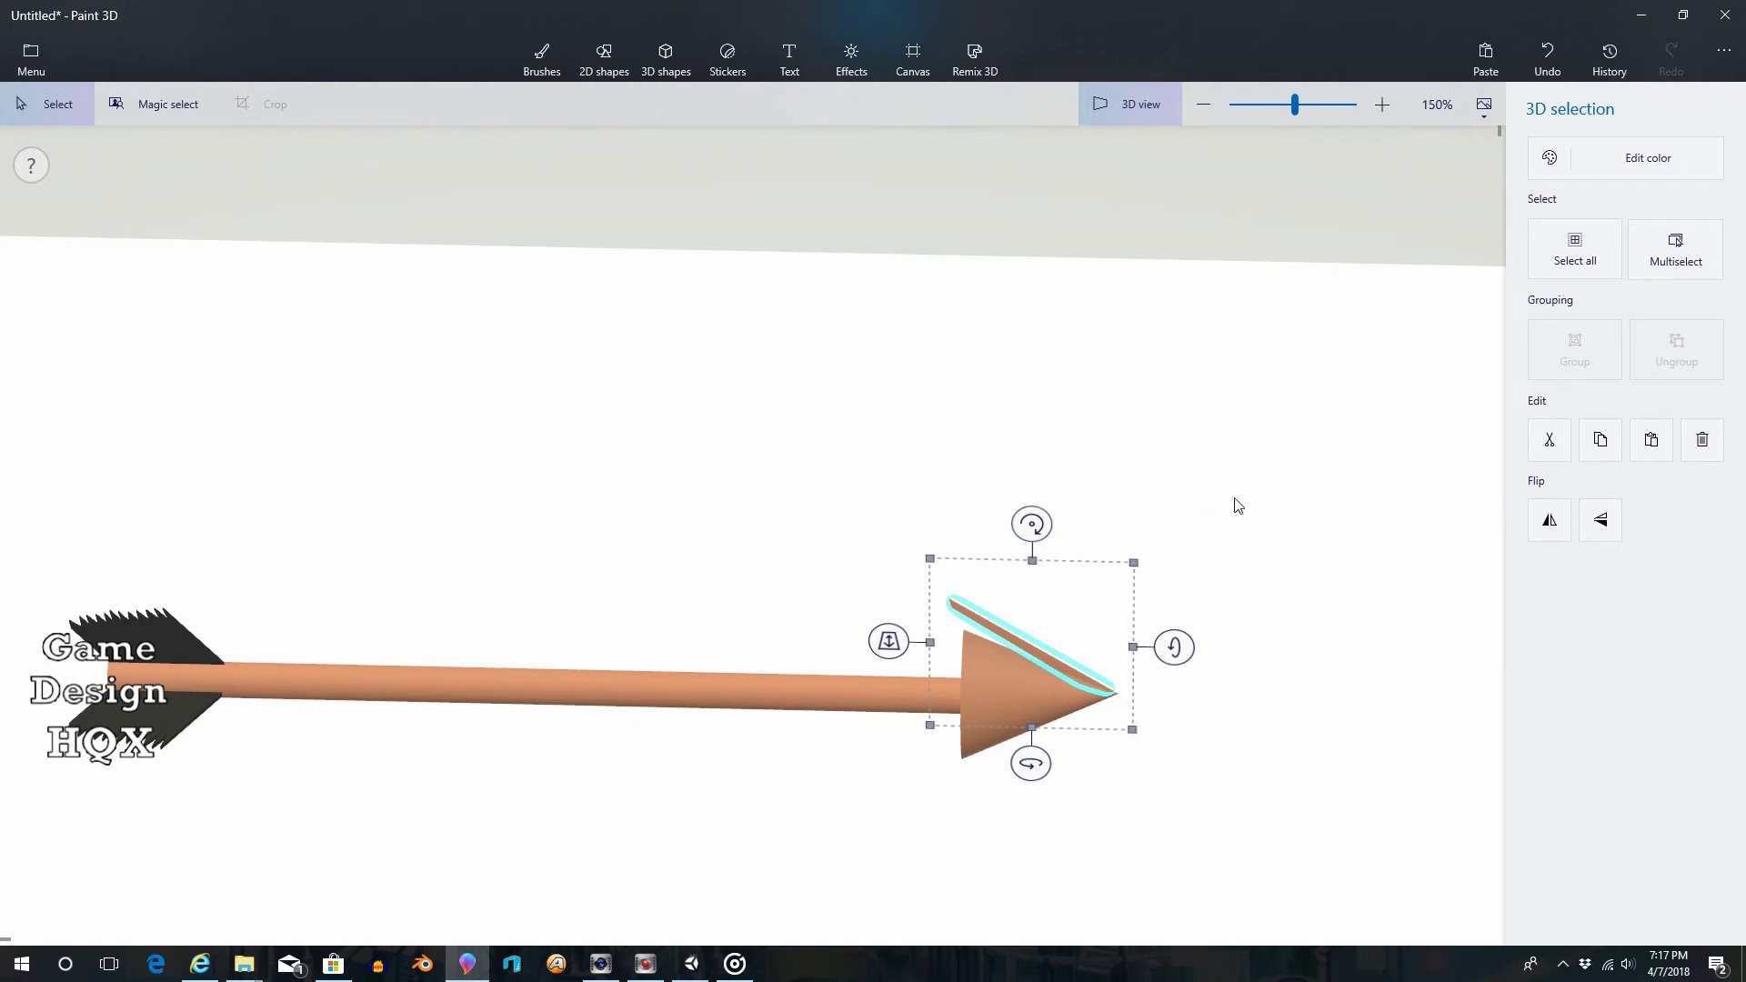
{"action": "right_click_drag", "start_coordinate": [1236, 505], "coordinate": [994, 438]}
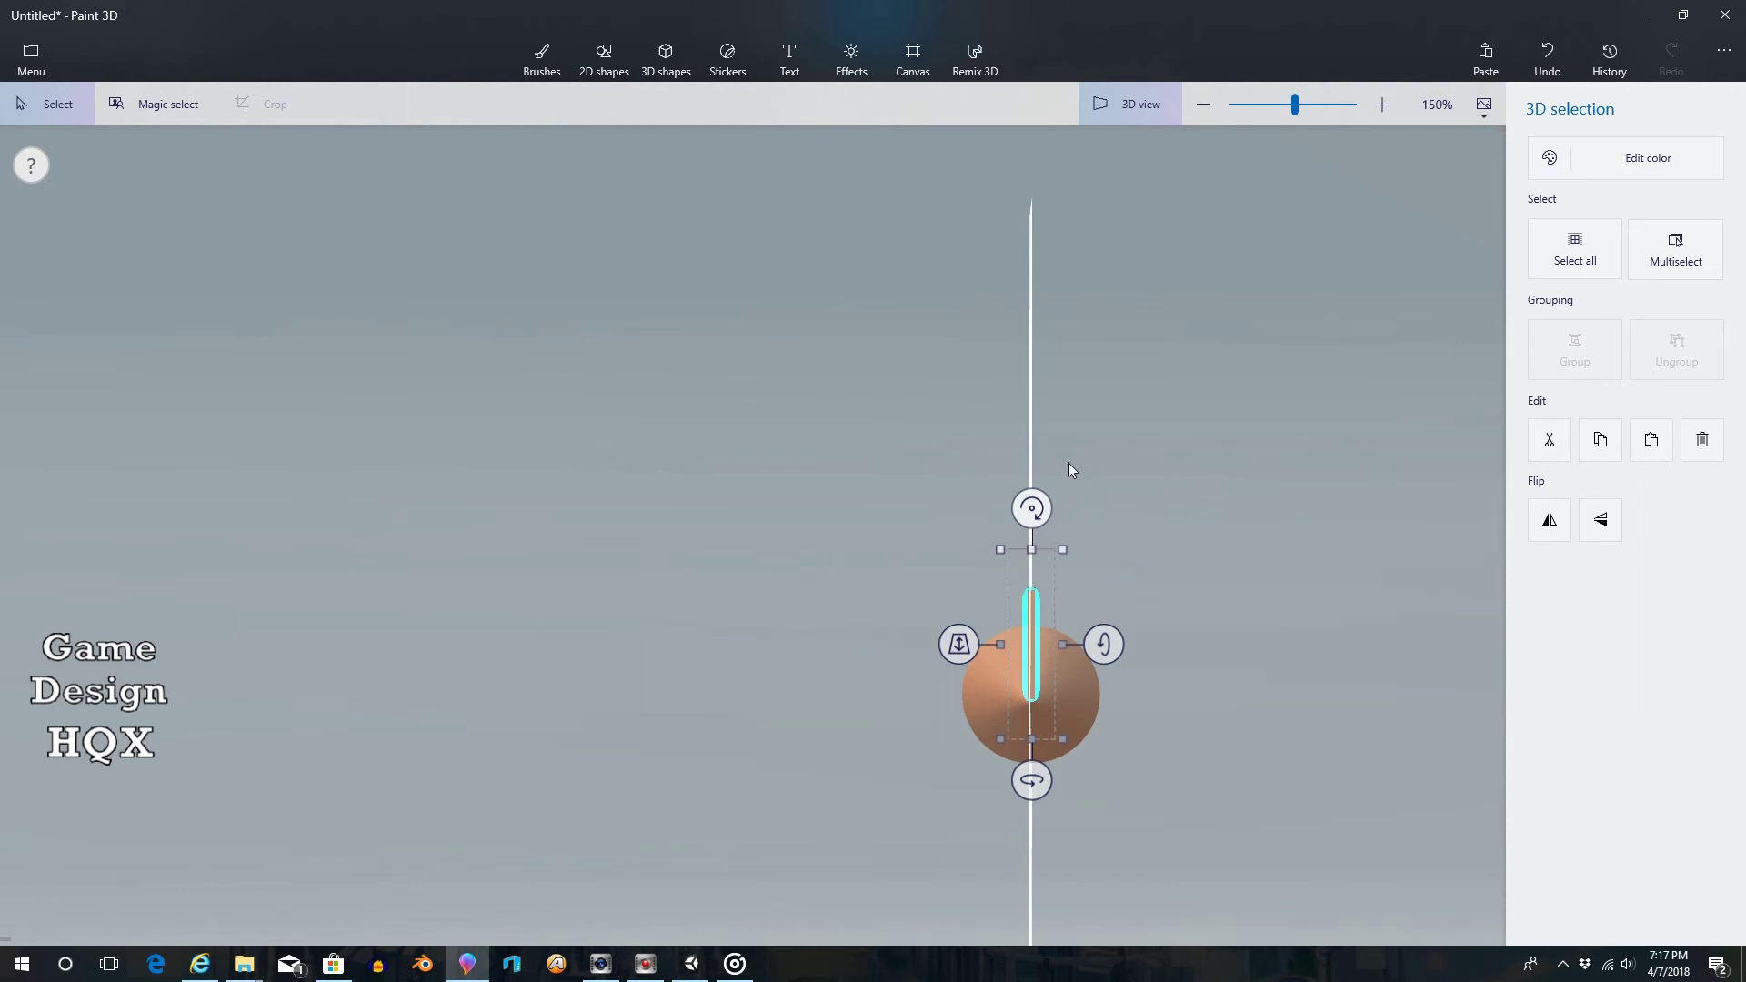
Duplicate the upper blade, rotate the copy a quarter turn and place it sideways against one side of the cone
{"action": "left_click", "coordinate": [1604, 445]}
{"action": "left_click", "coordinate": [1650, 448]}
{"action": "left_click_drag", "start_coordinate": [1039, 510], "coordinate": [1161, 643]}
{"action": "left_click_drag", "start_coordinate": [1050, 646], "coordinate": [1104, 707]}
Duplicate the sideways blade, rotate the copy a half turn and place it on the opposite side of the cone
{"action": "left_click", "coordinate": [1600, 440]}
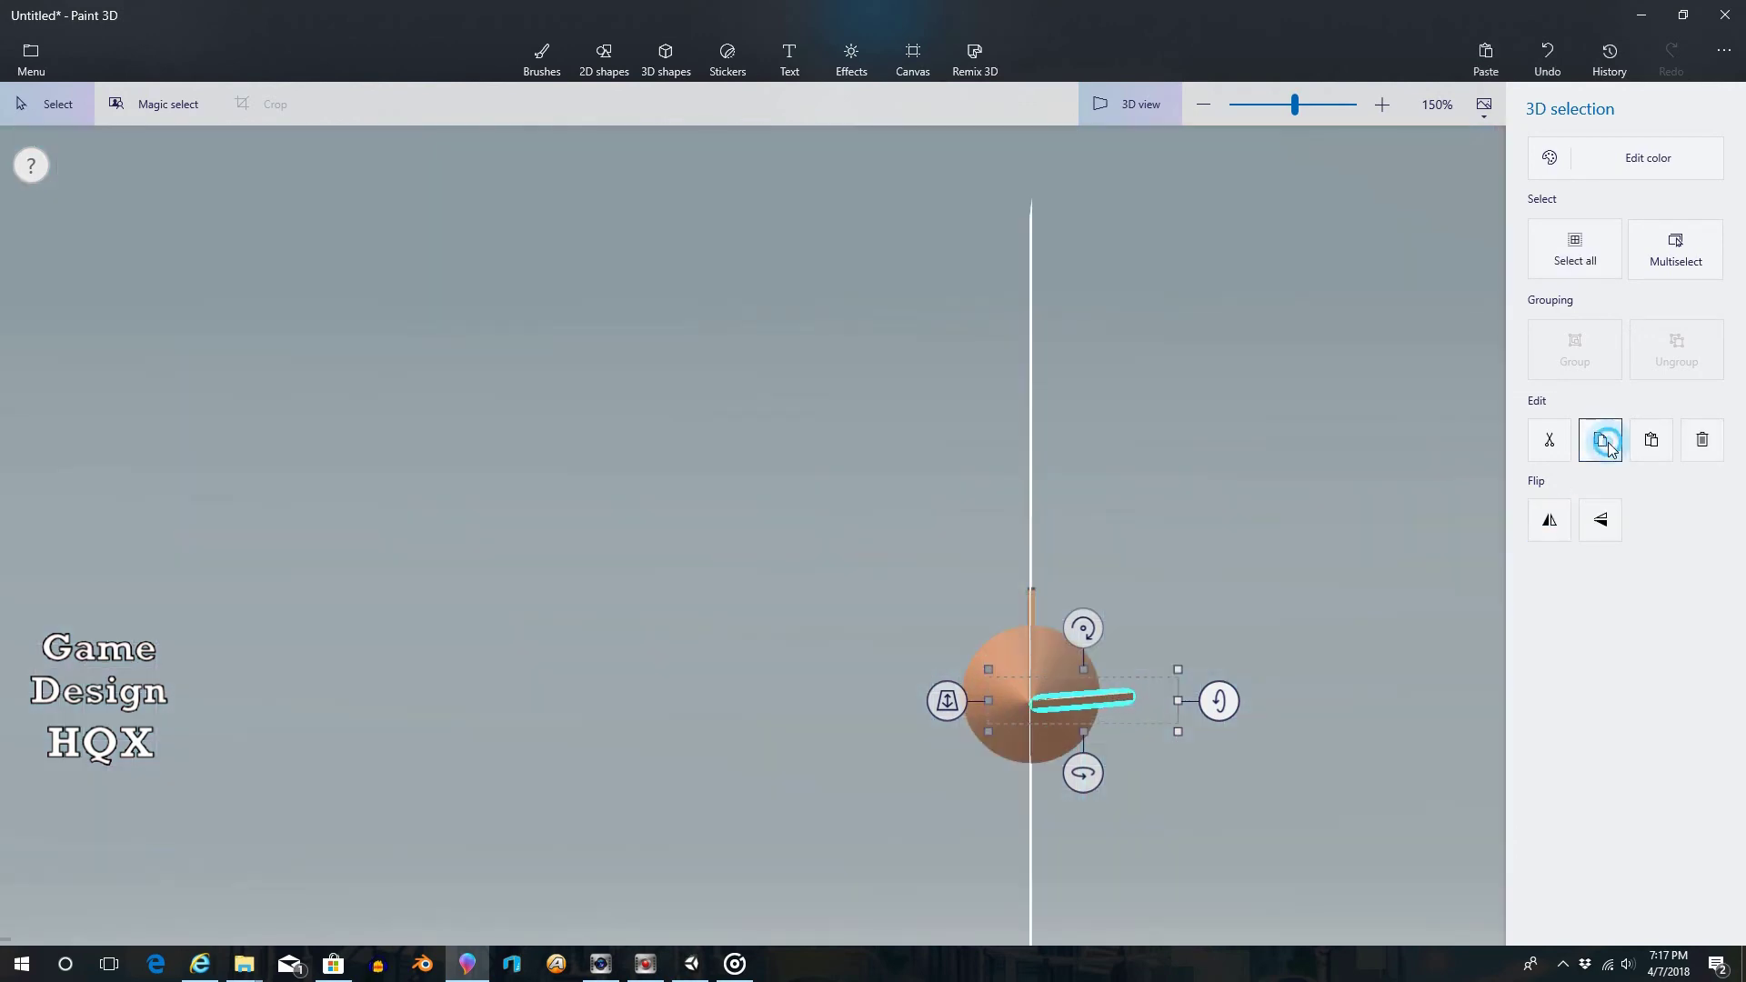
{"action": "left_click", "coordinate": [1652, 441]}
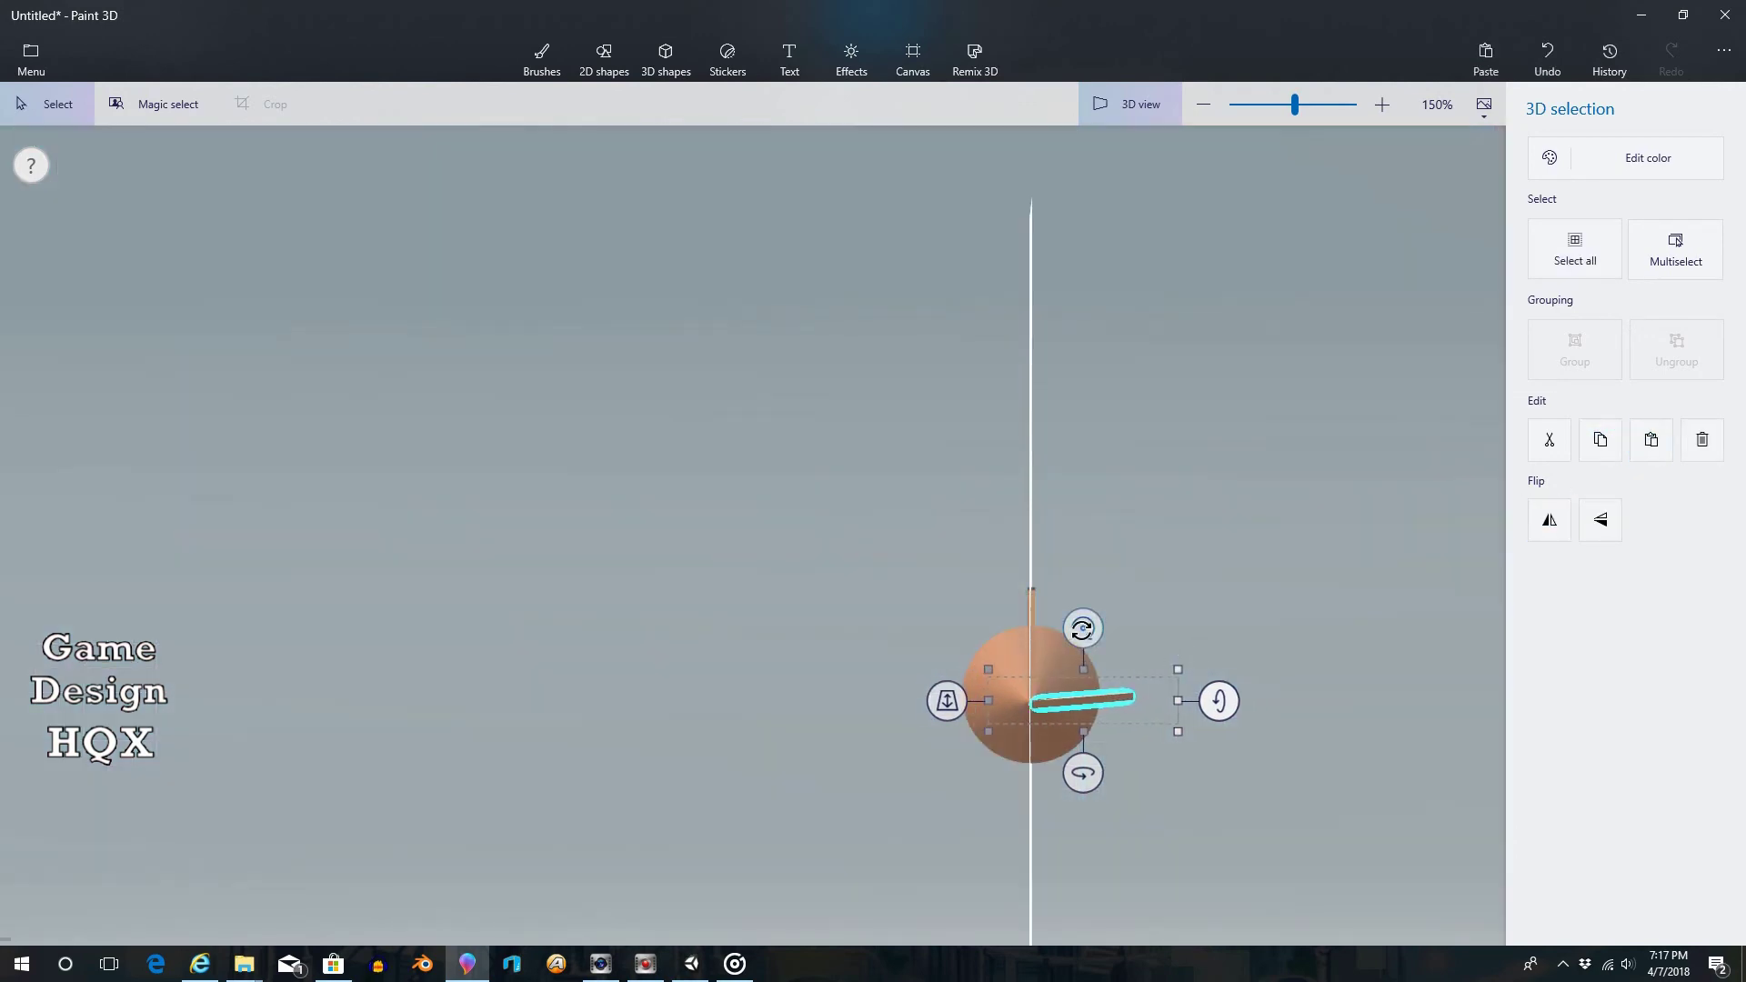
{"action": "left_click_drag", "start_coordinate": [1082, 628], "coordinate": [1116, 882]}
{"action": "left_click_drag", "start_coordinate": [1108, 698], "coordinate": [989, 708]}
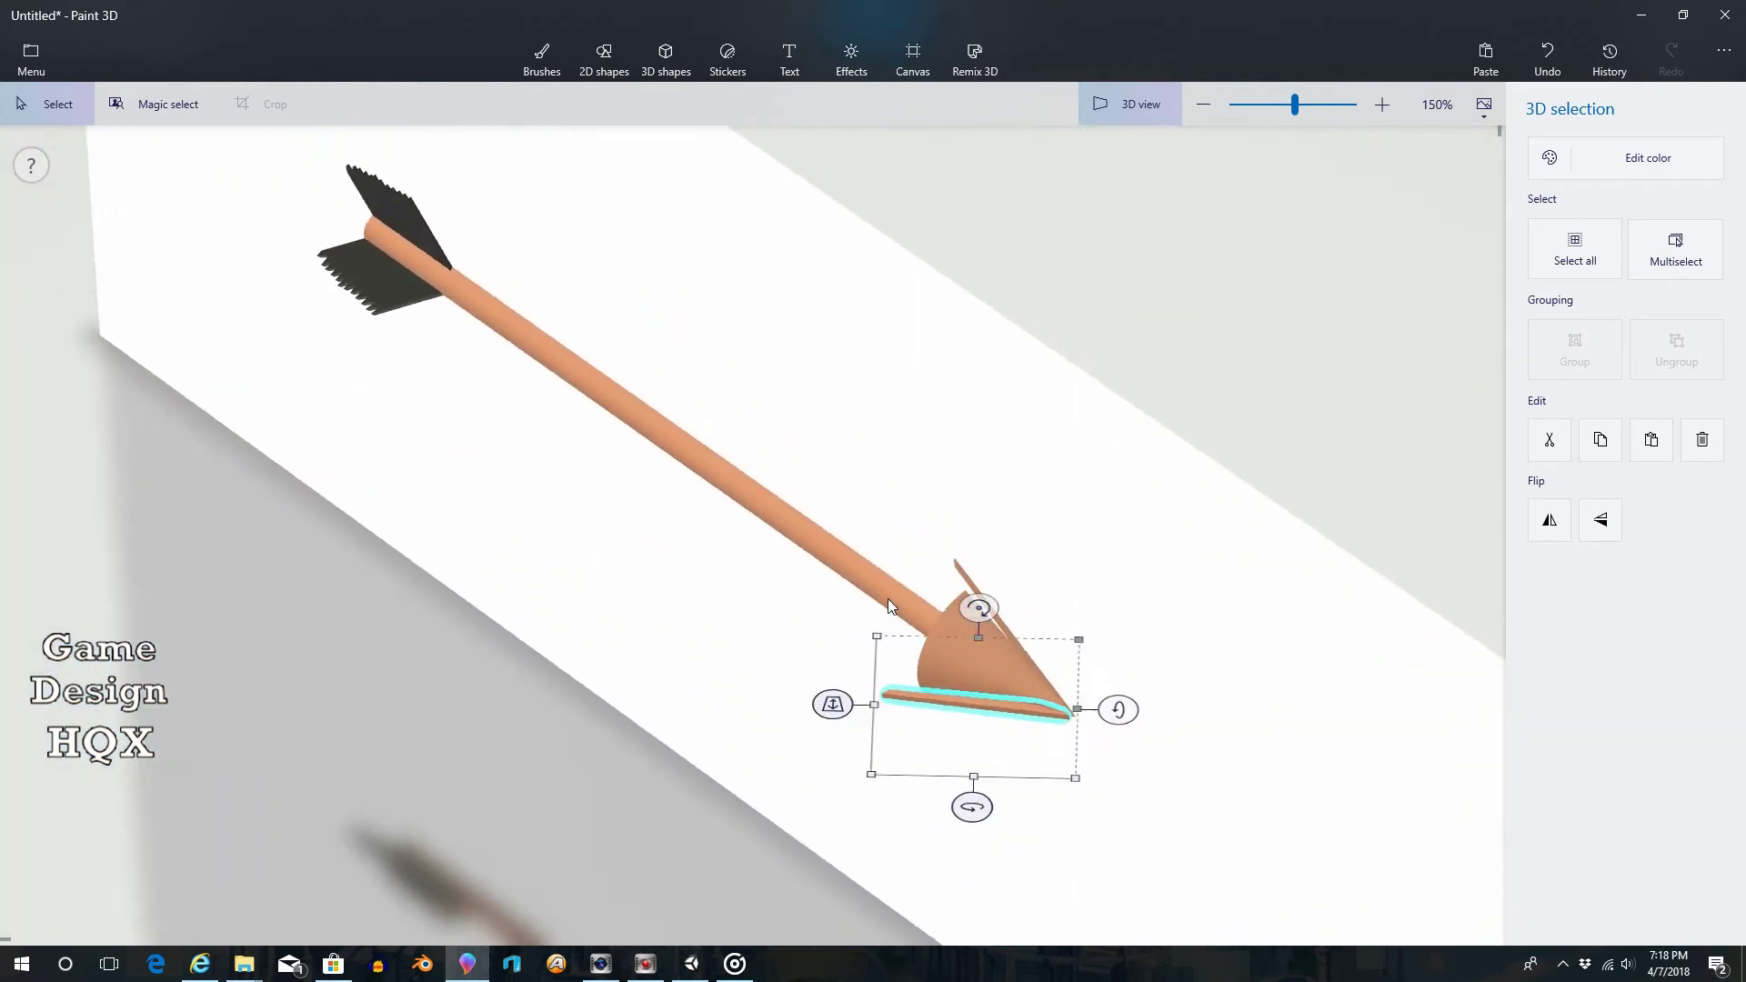
Duplicate the upper blade, rotate the copy a half turn and move it to the underside of the cone
{"action": "left_click_drag", "start_coordinate": [887, 599], "coordinate": [739, 467]}
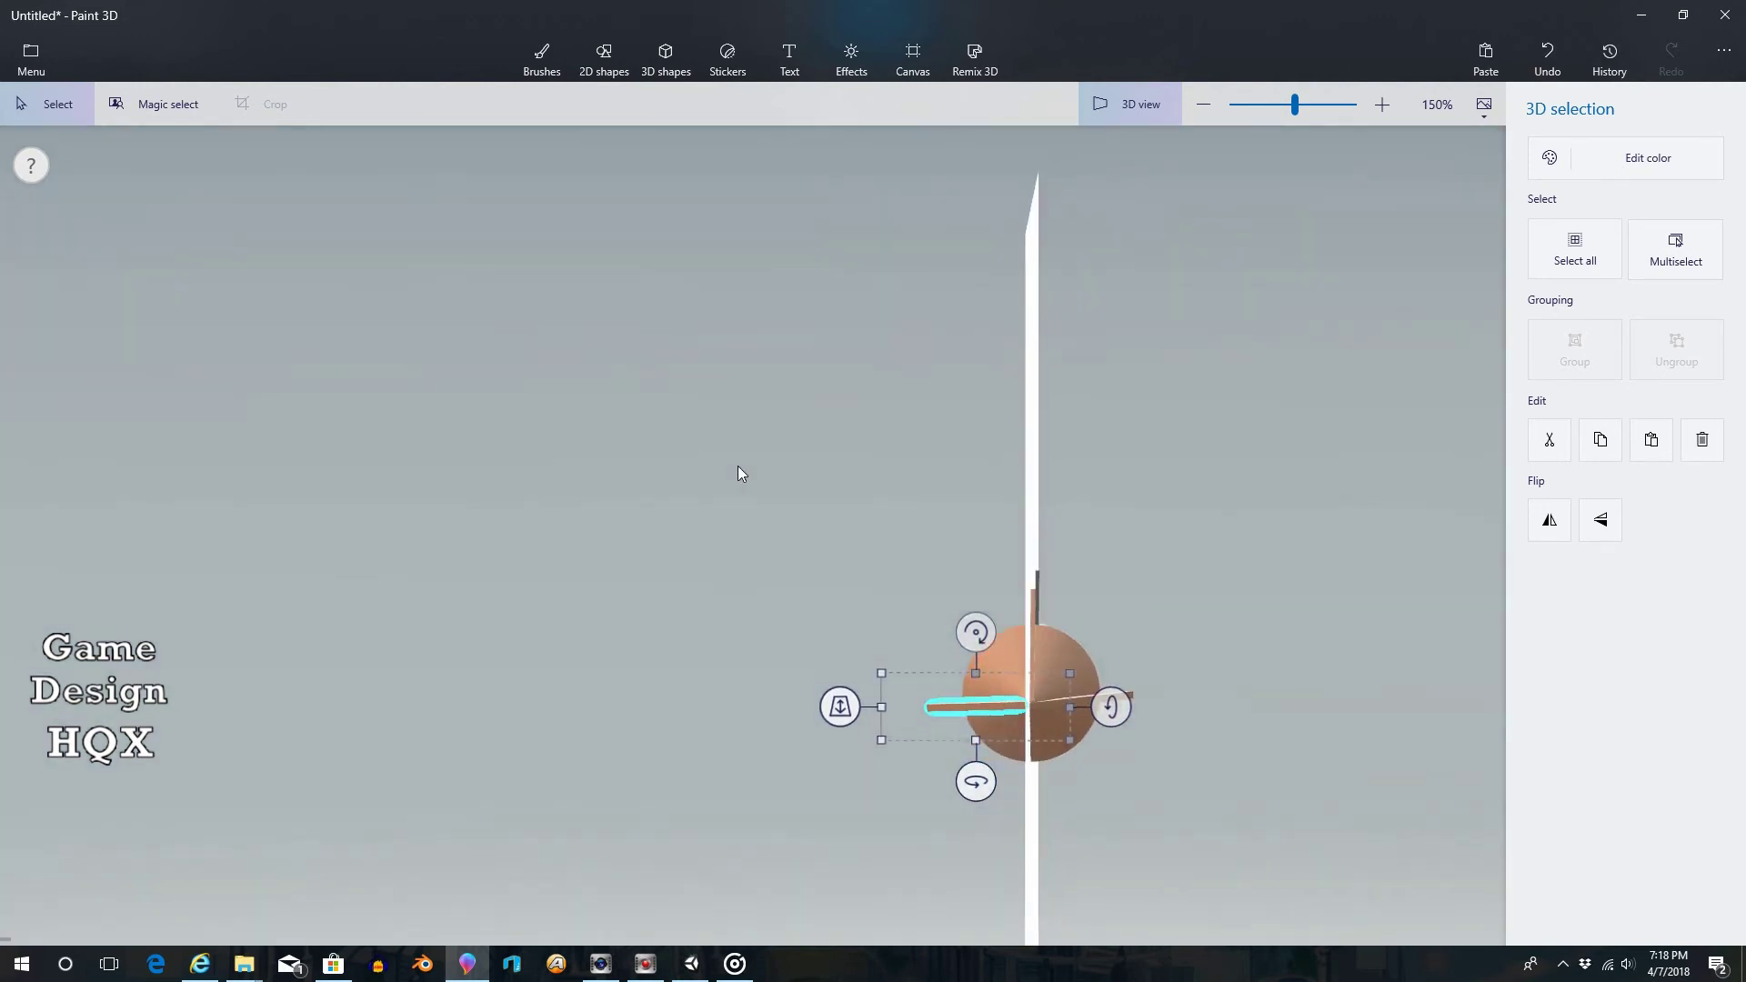
{"action": "left_click", "coordinate": [1034, 603]}
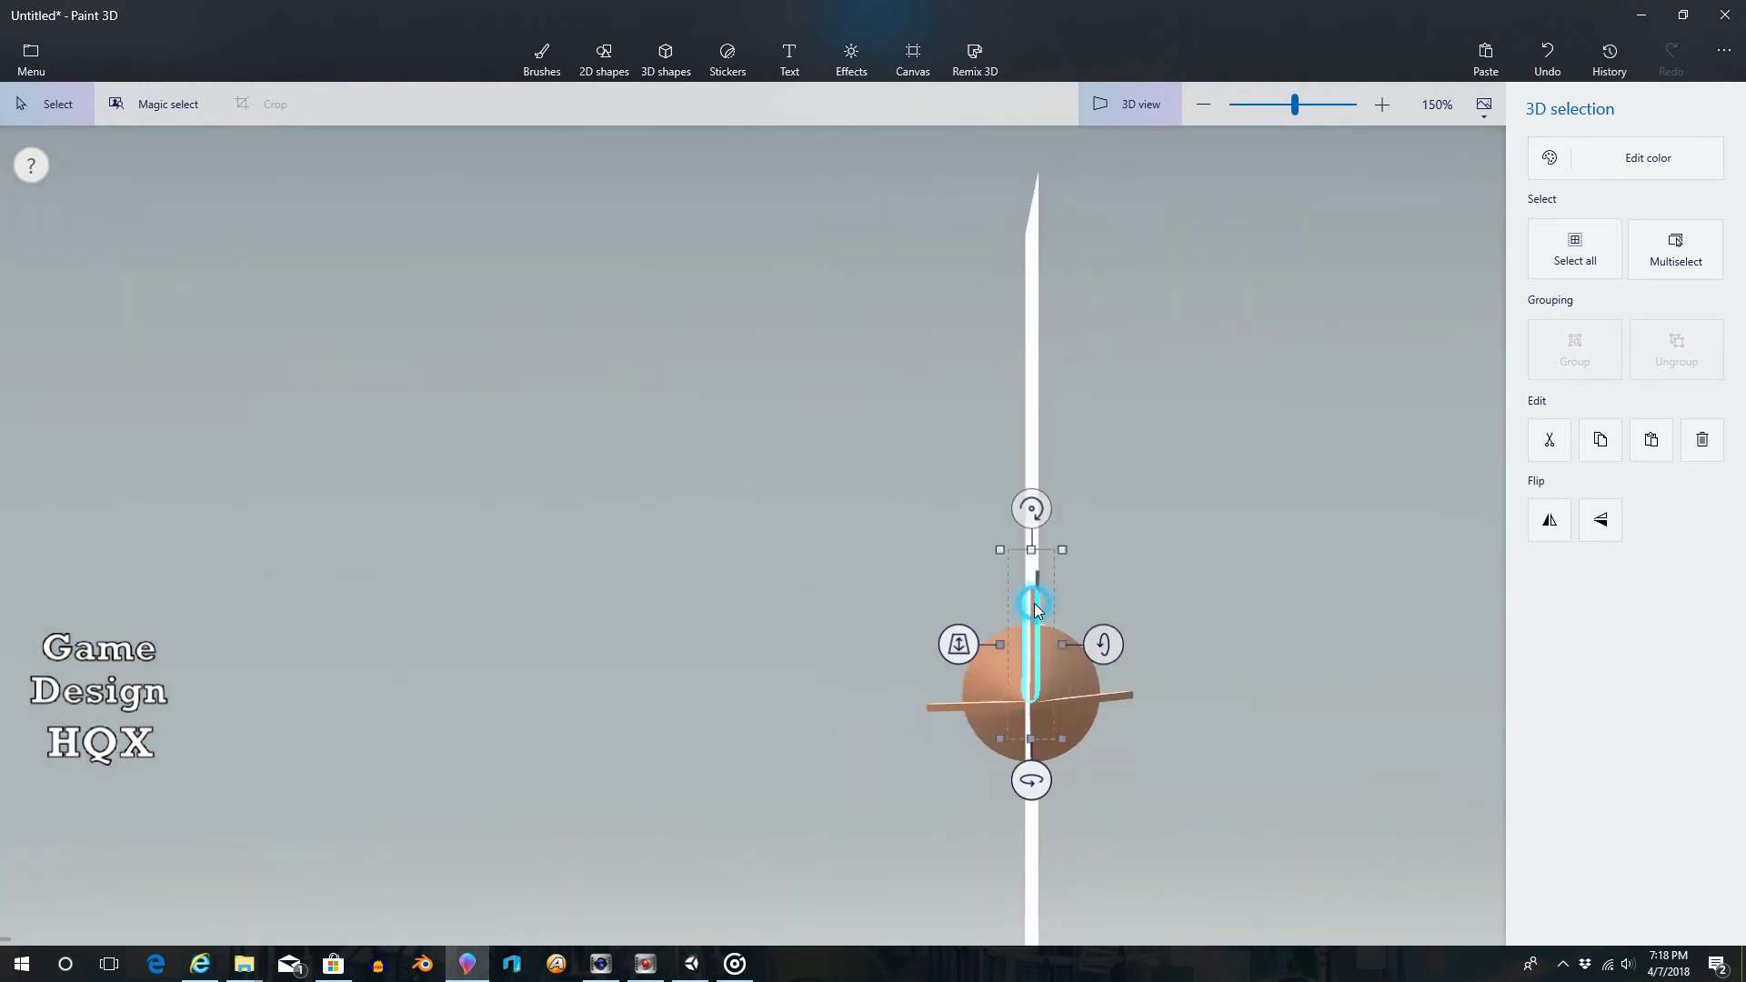
{"action": "left_click", "coordinate": [1600, 441]}
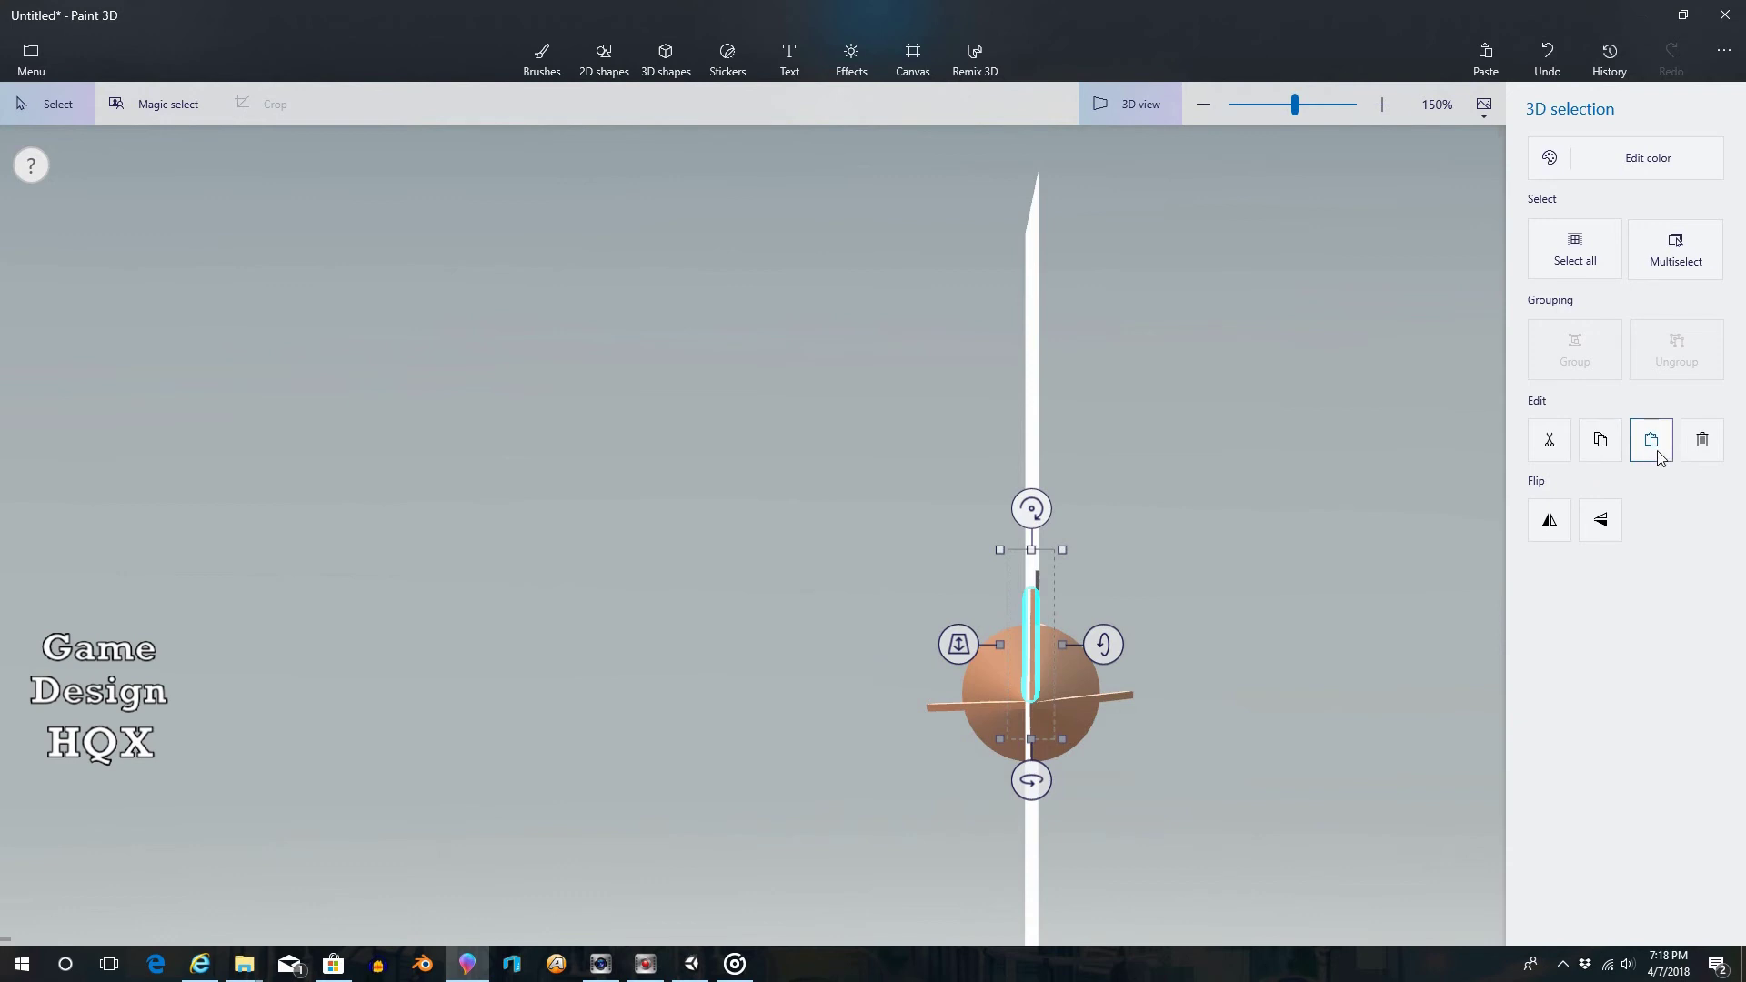
{"action": "left_click", "coordinate": [1651, 440]}
{"action": "left_click_drag", "start_coordinate": [1040, 507], "coordinate": [1030, 780]}
{"action": "left_click_drag", "start_coordinate": [1026, 634], "coordinate": [1032, 741]}
Recolour the upper blade light grey
{"action": "left_click_drag", "start_coordinate": [757, 516], "coordinate": [1024, 515]}
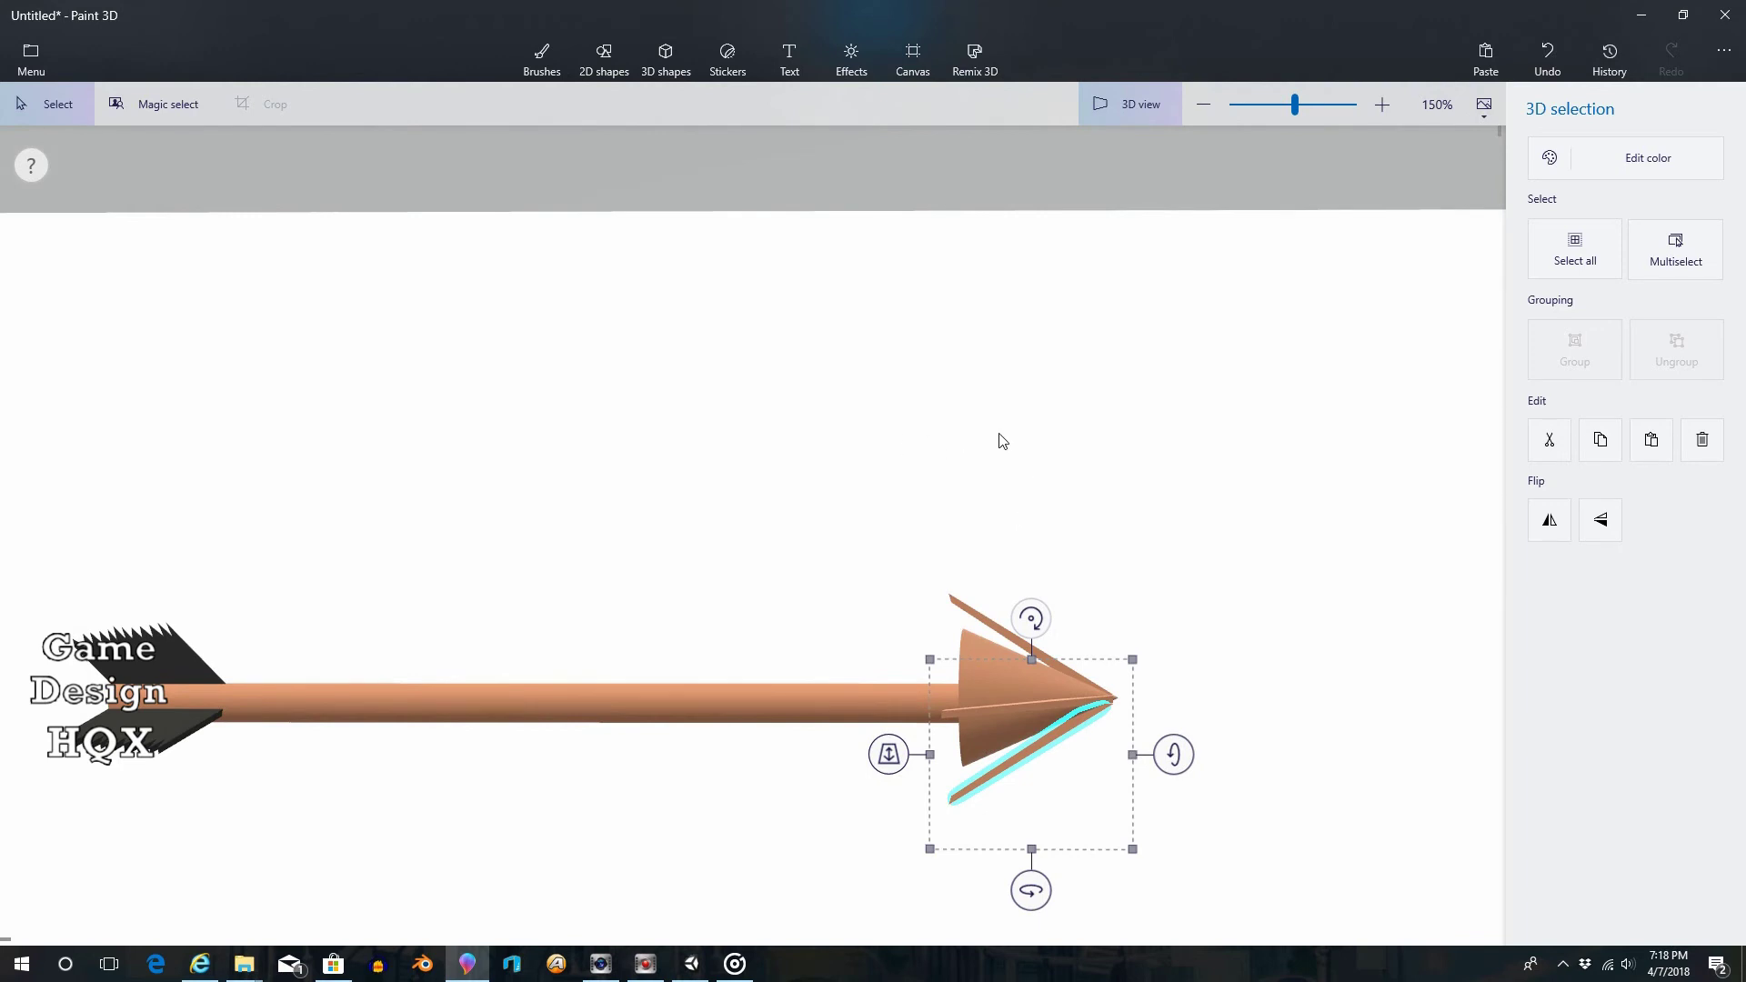
{"action": "left_click", "coordinate": [989, 624]}
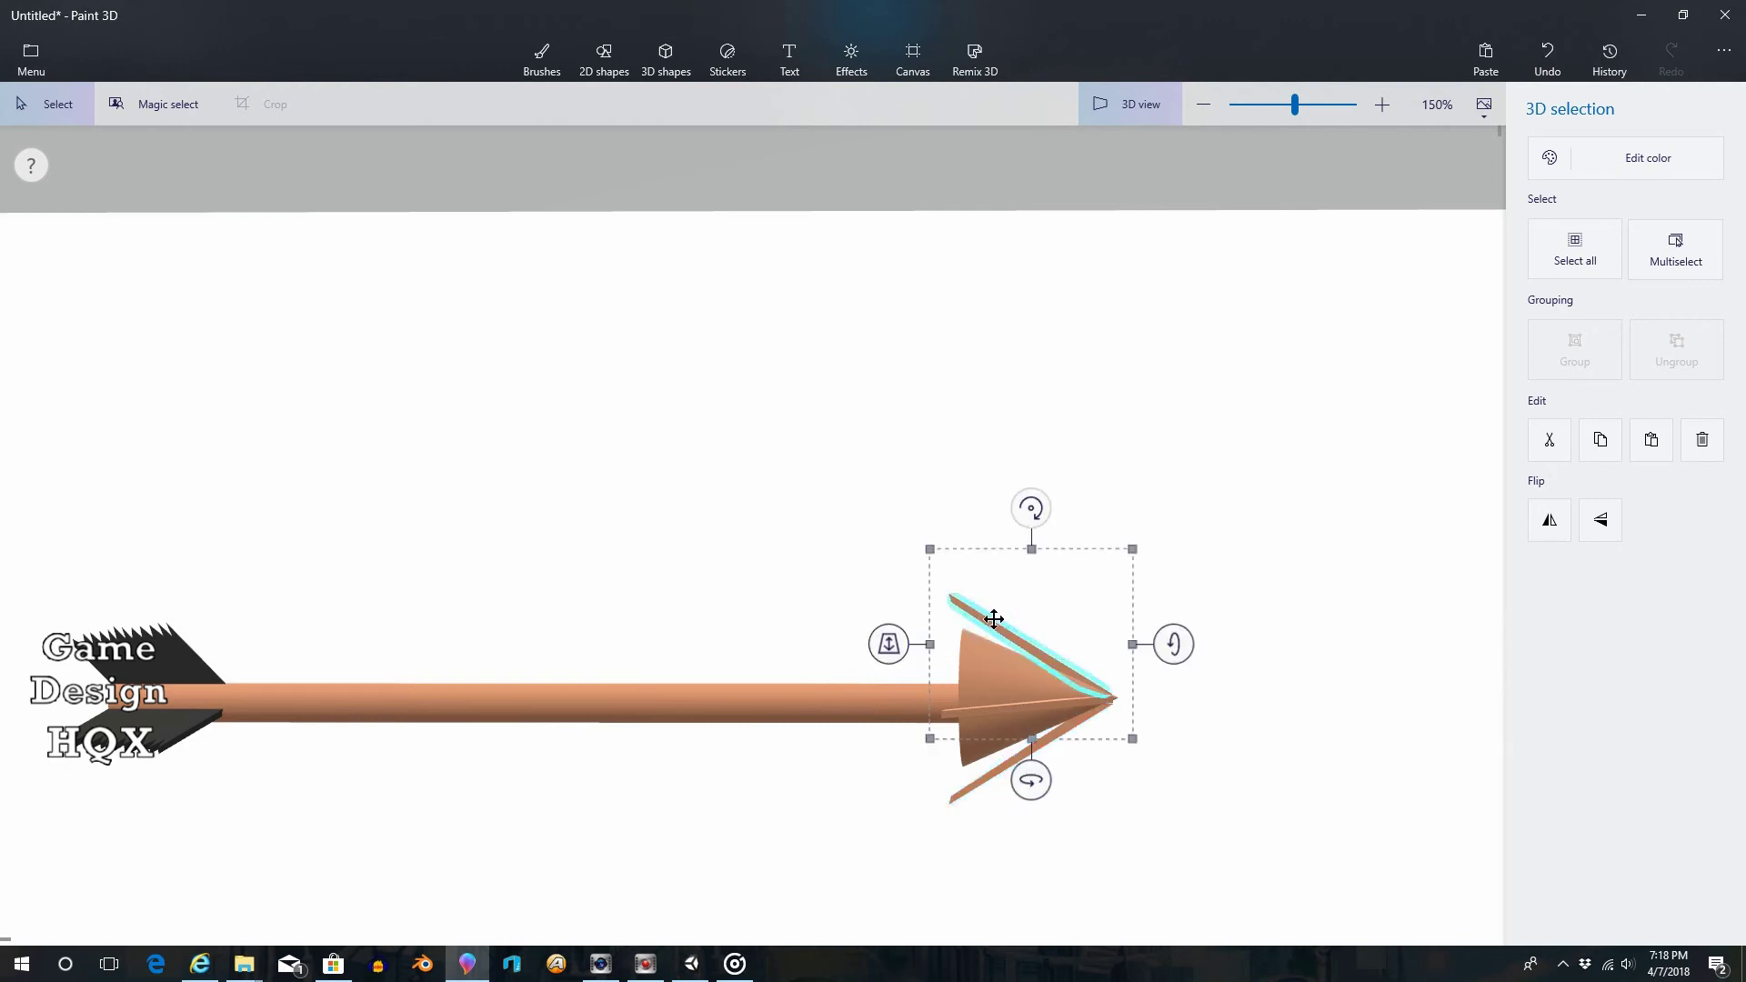
{"action": "left_click", "coordinate": [1642, 162]}
{"action": "left_click", "coordinate": [1350, 289]}
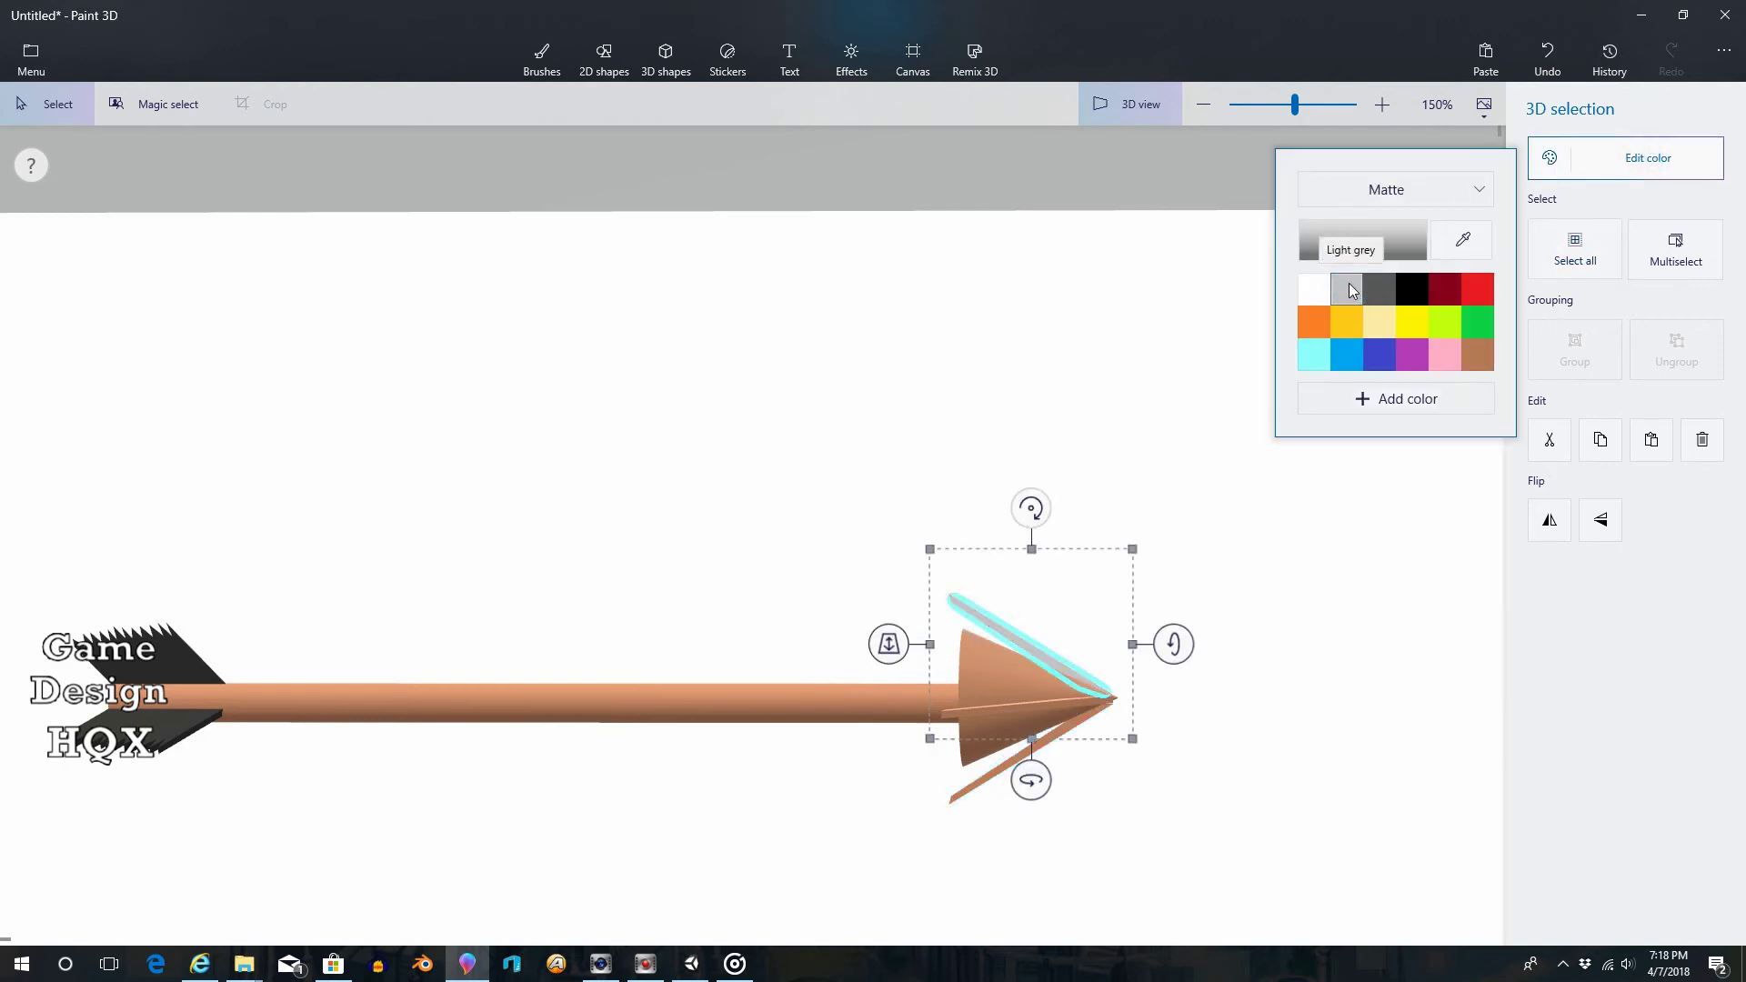
Recolour the cone, the near side blade and the lower blade of the arrowhead light grey
{"action": "left_click", "coordinate": [980, 667]}
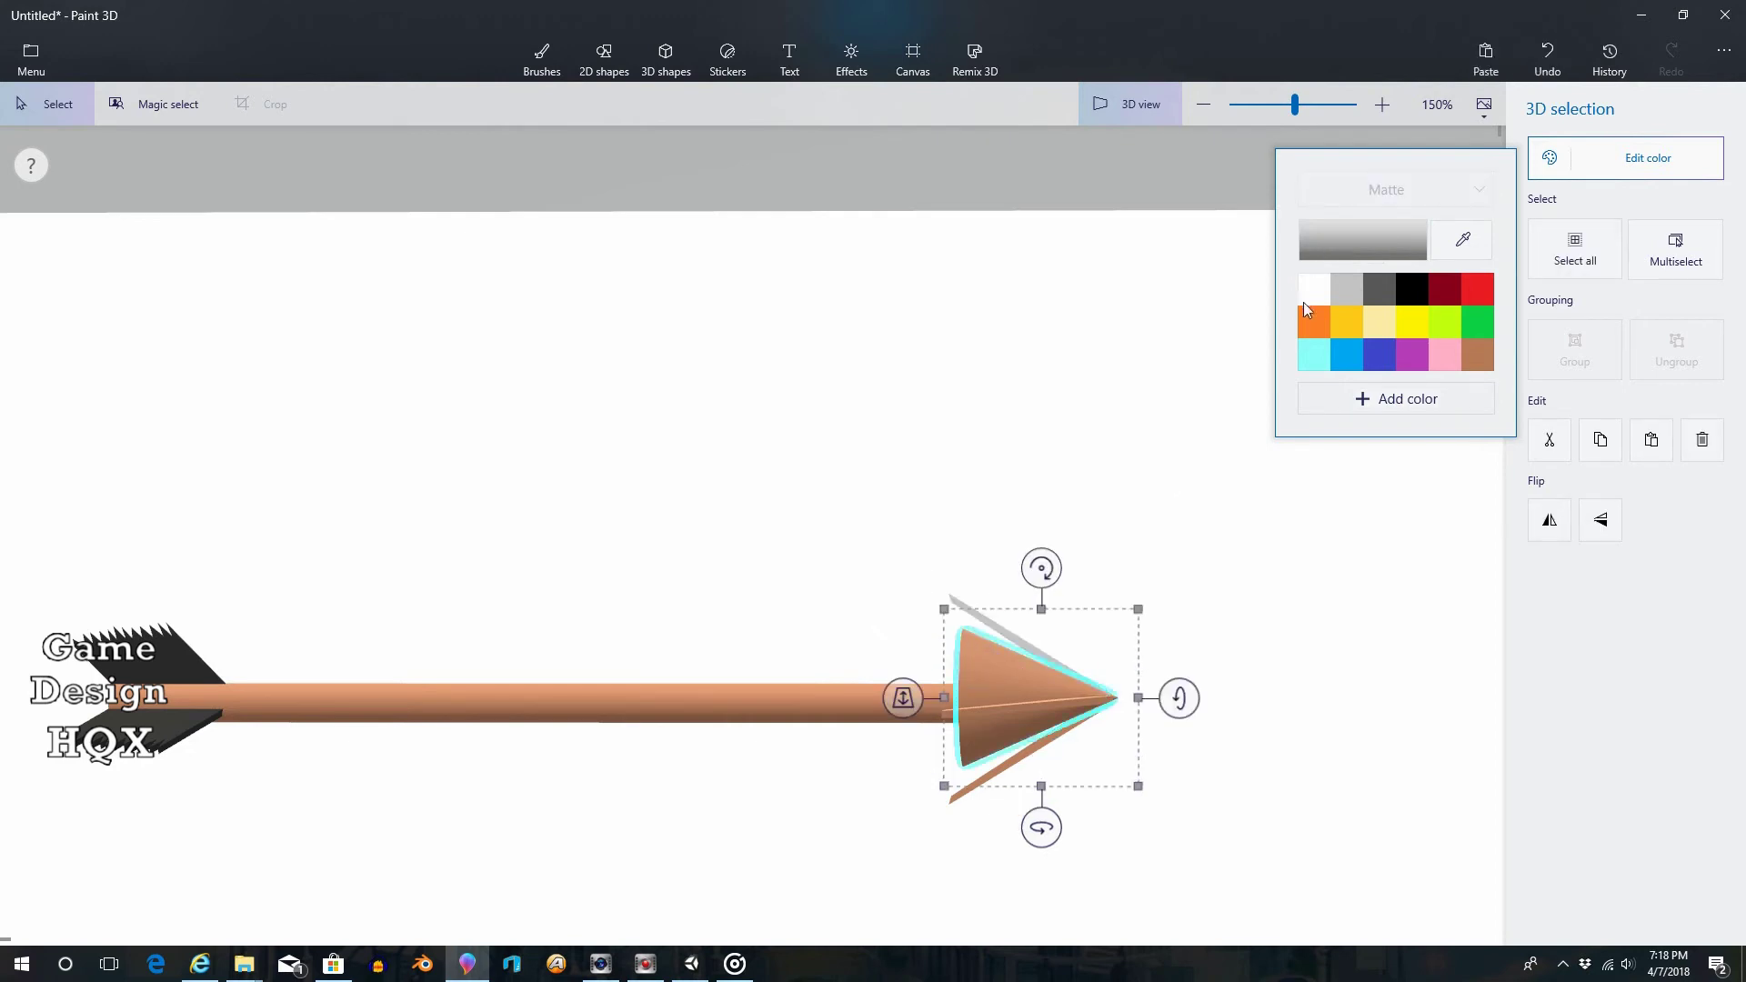
{"action": "left_click", "coordinate": [1343, 289]}
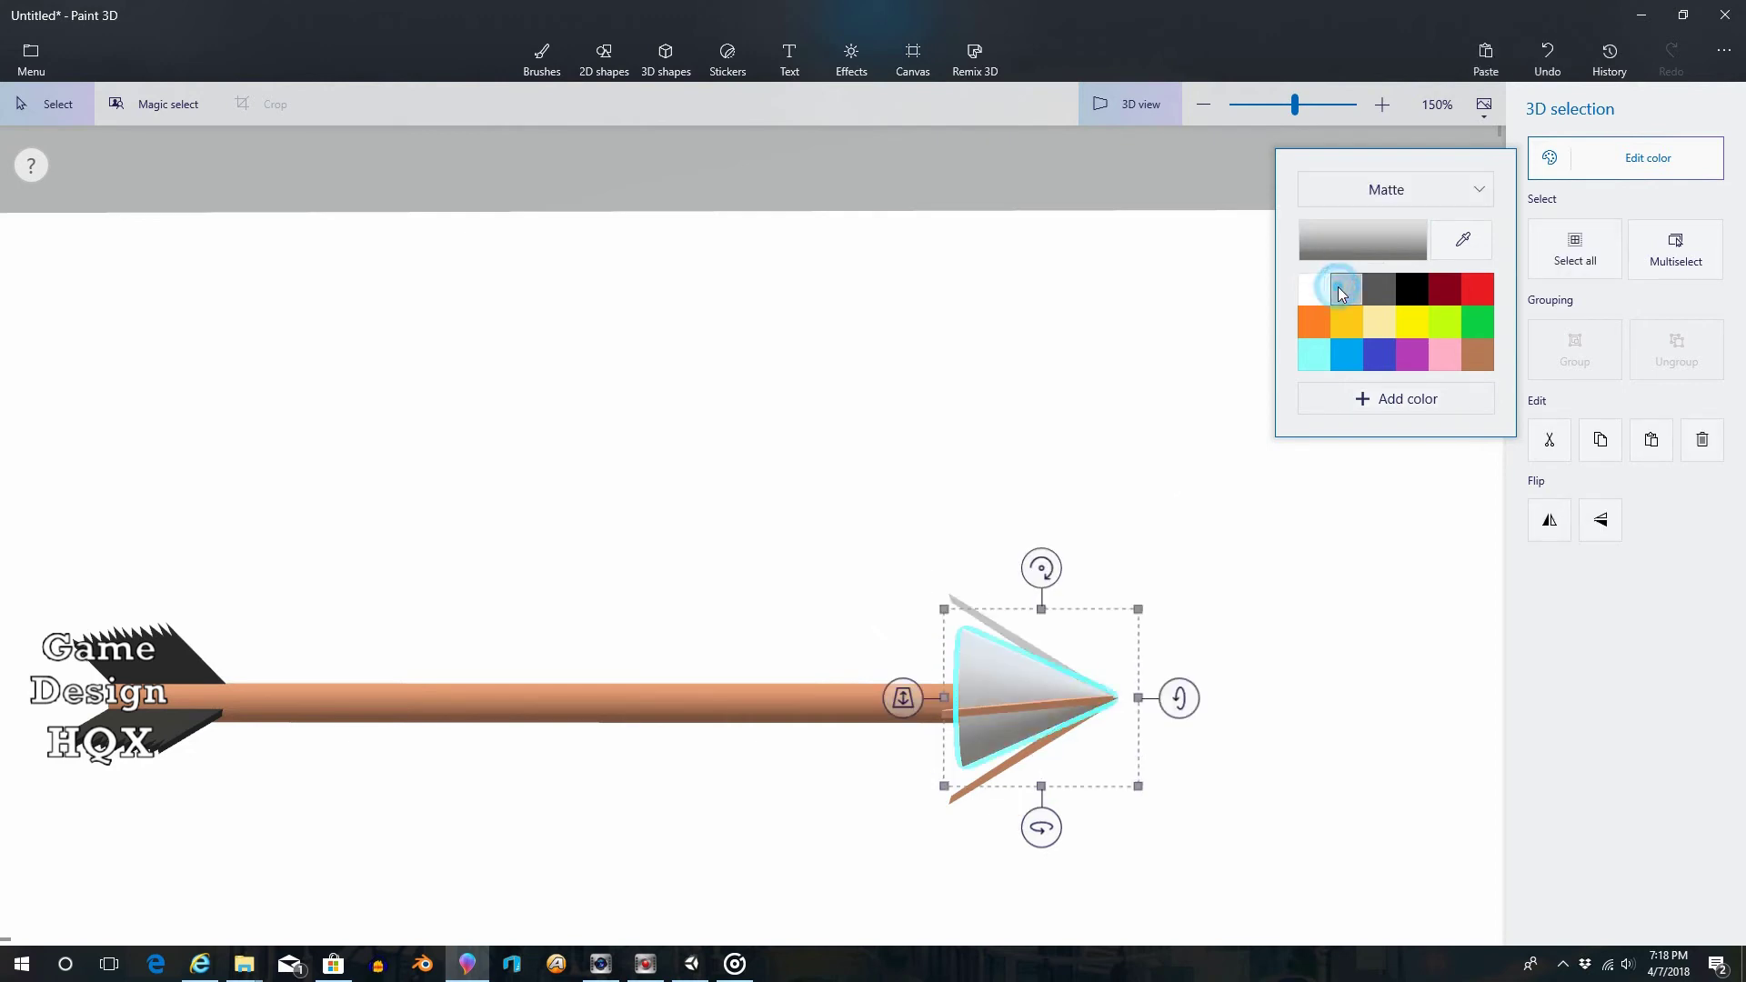
{"action": "left_click", "coordinate": [1055, 708]}
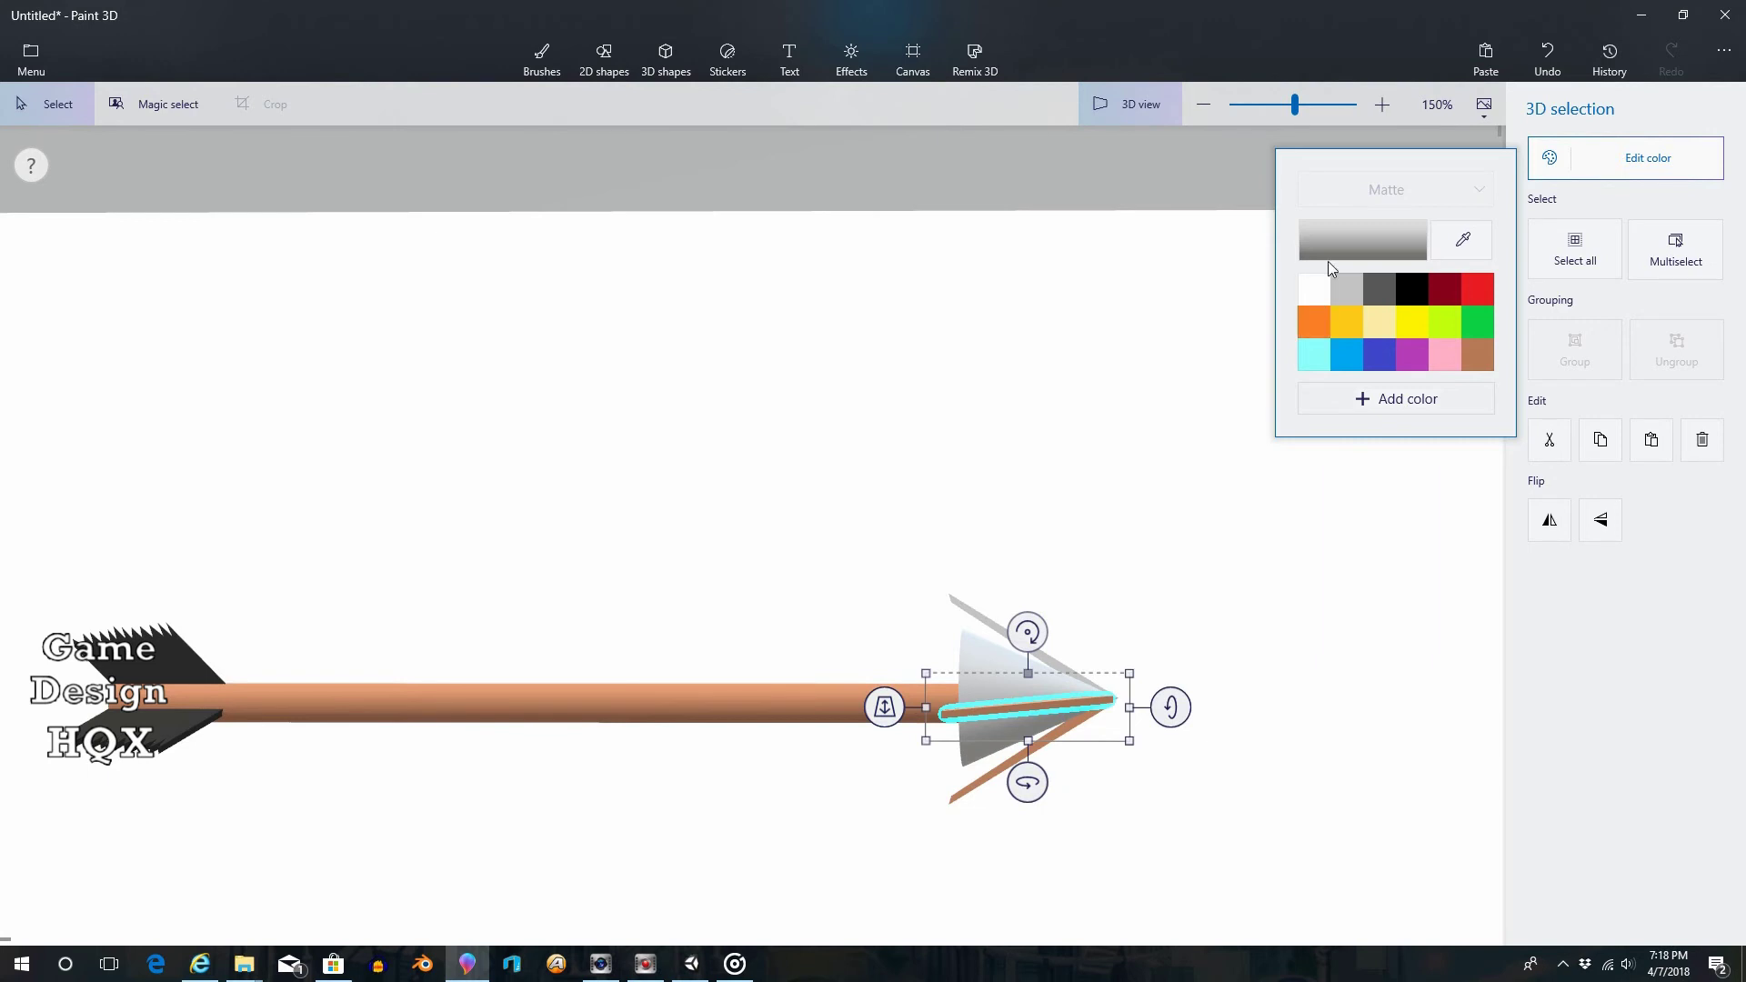
{"action": "left_click", "coordinate": [1356, 297]}
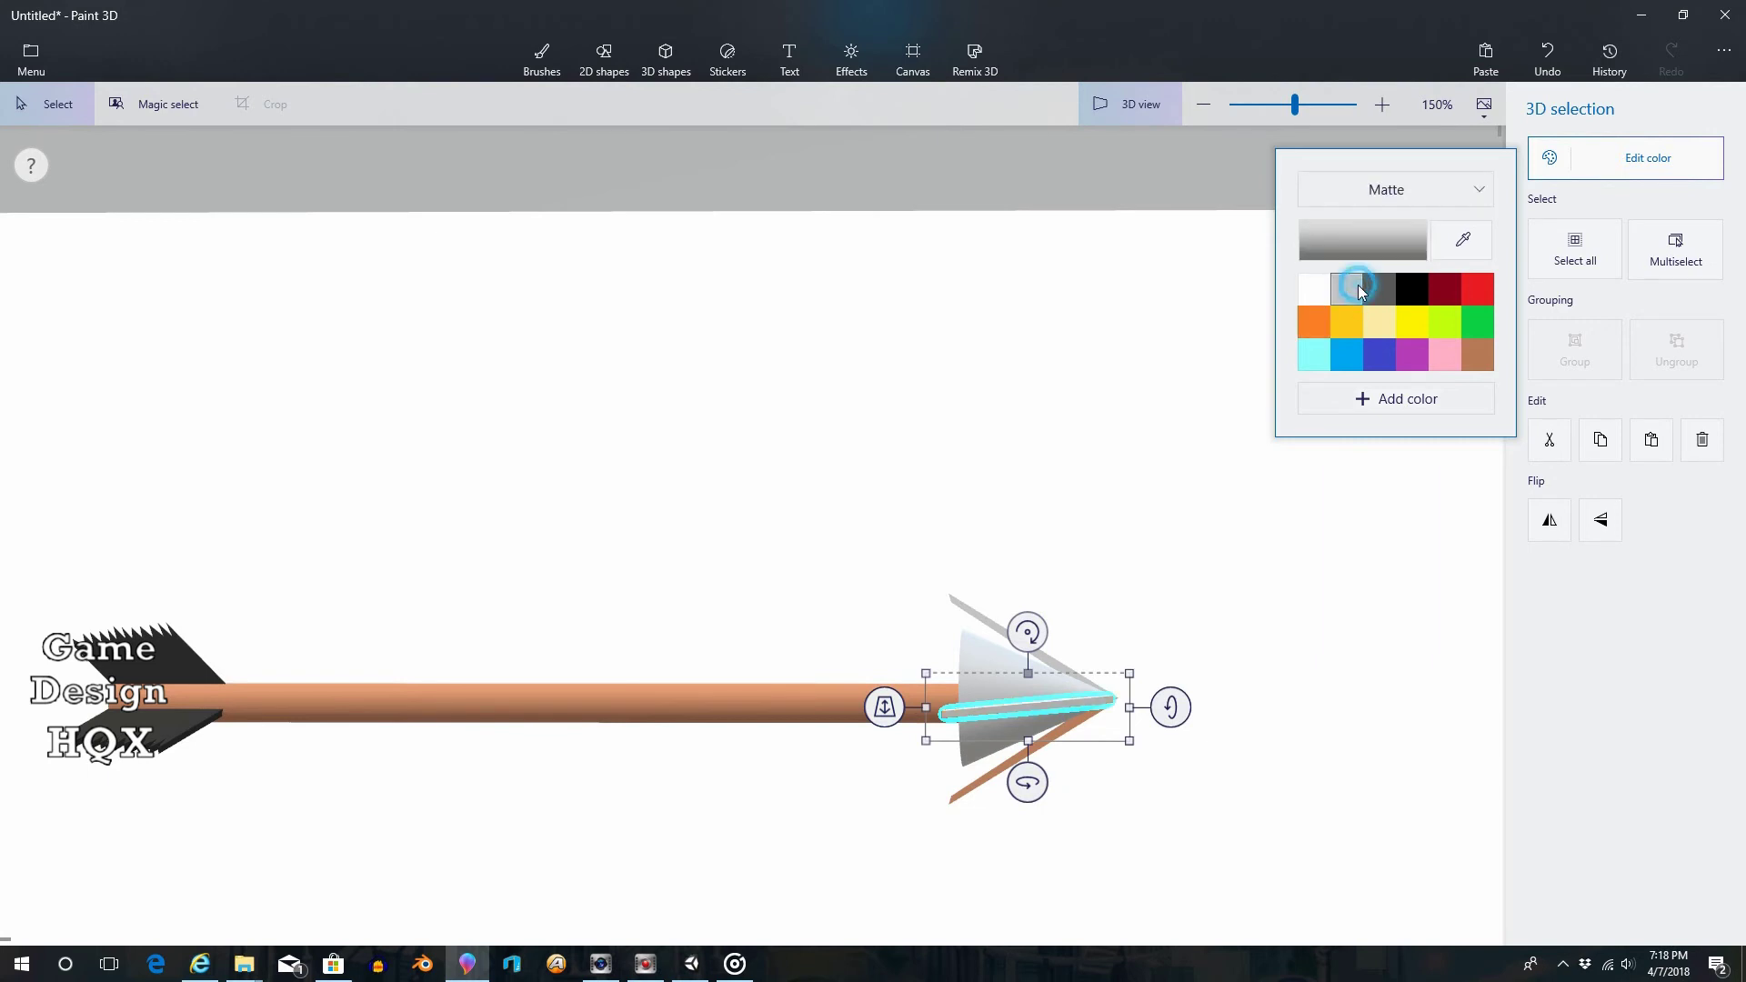
{"action": "left_click", "coordinate": [994, 776]}
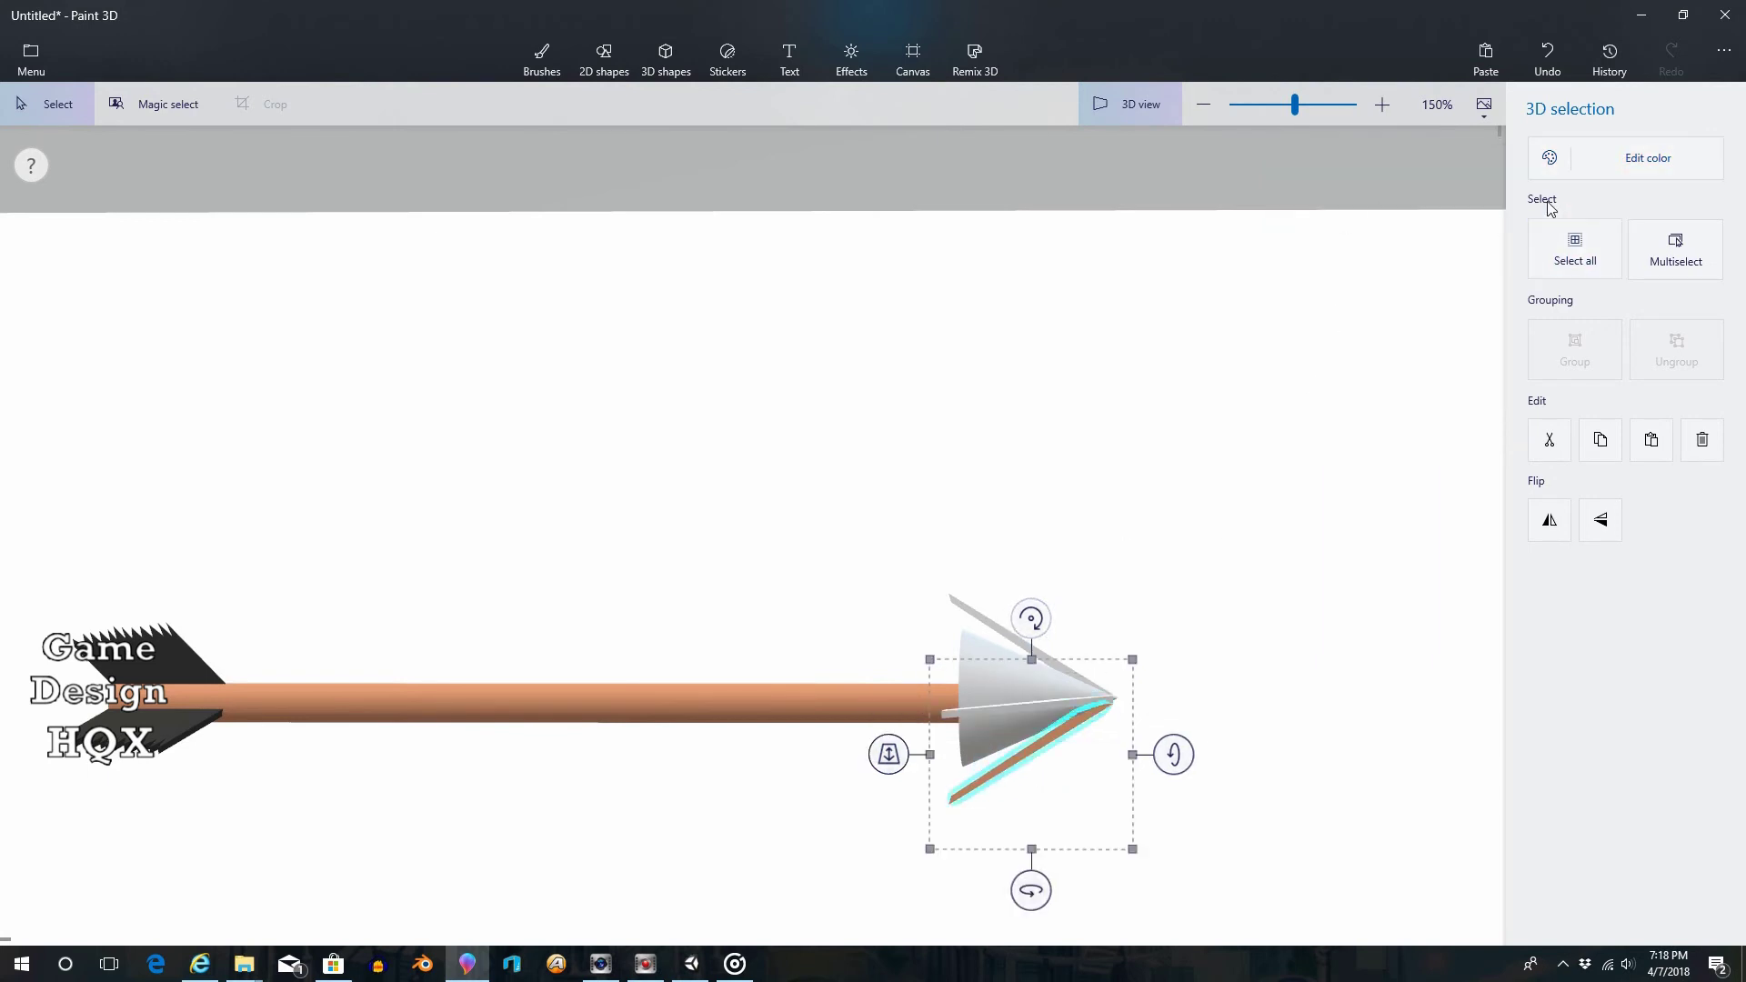
{"action": "left_click", "coordinate": [1549, 157]}
{"action": "left_click", "coordinate": [1346, 289]}
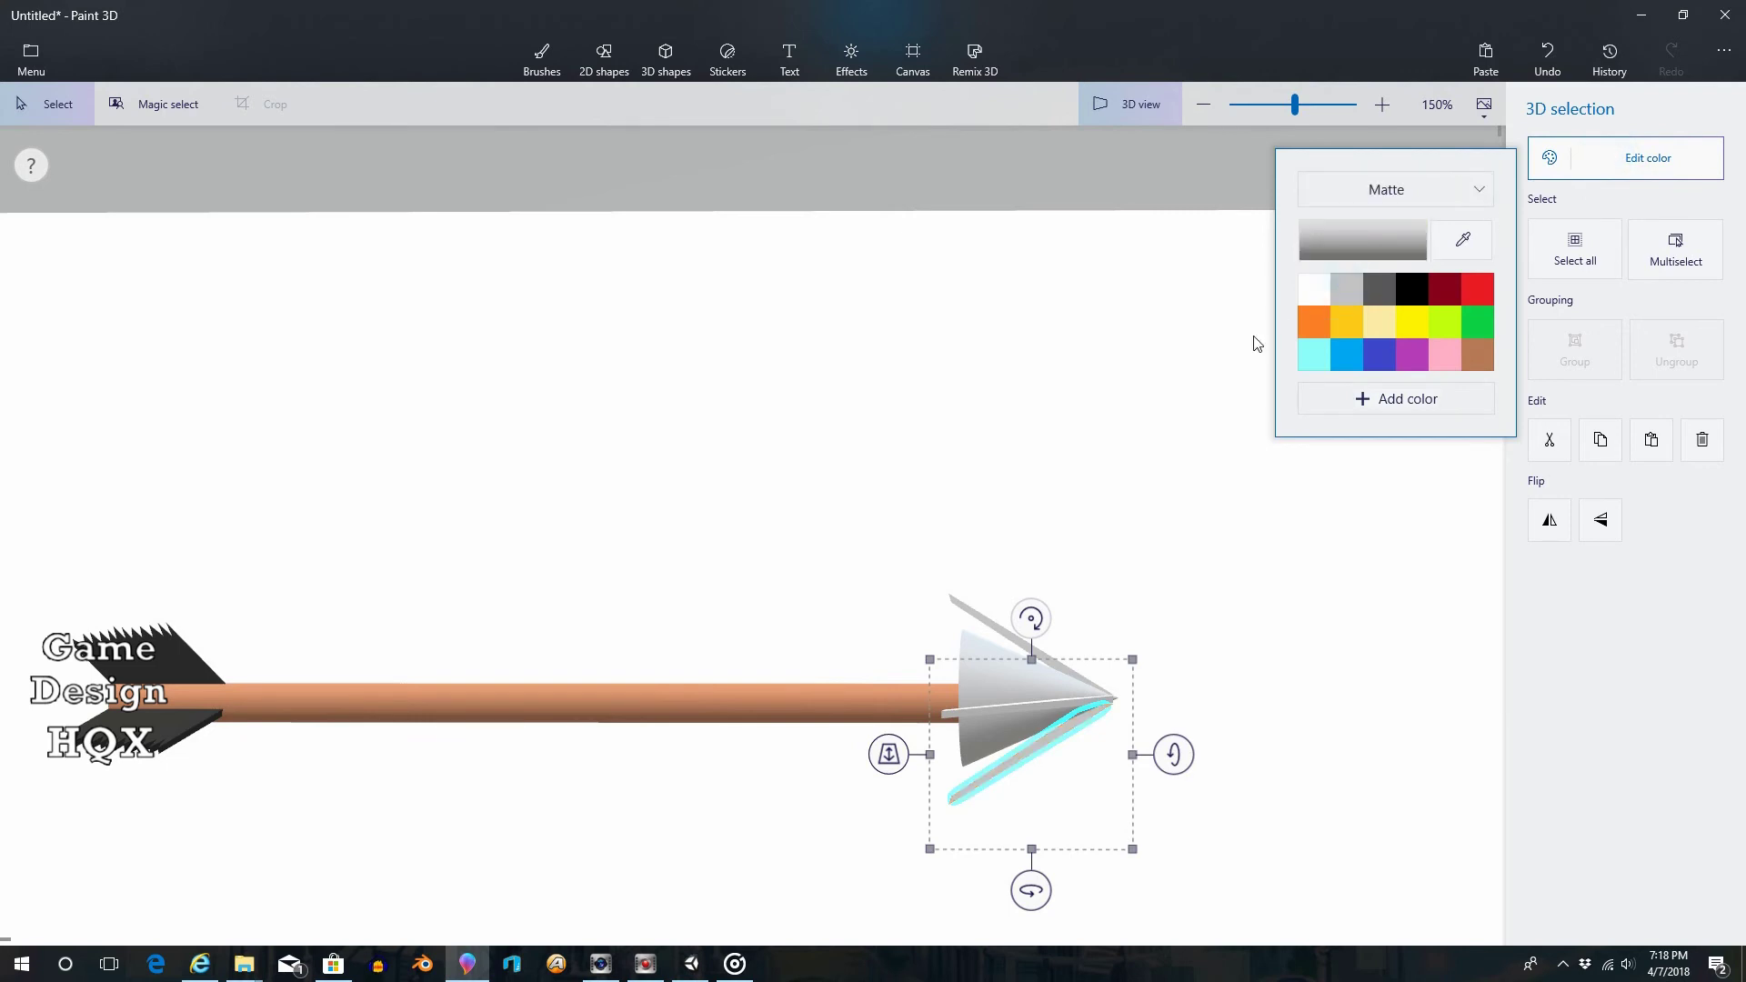
Recolour the blade on the far side of the cone light grey
{"action": "left_click_drag", "start_coordinate": [1149, 433], "coordinate": [830, 491]}
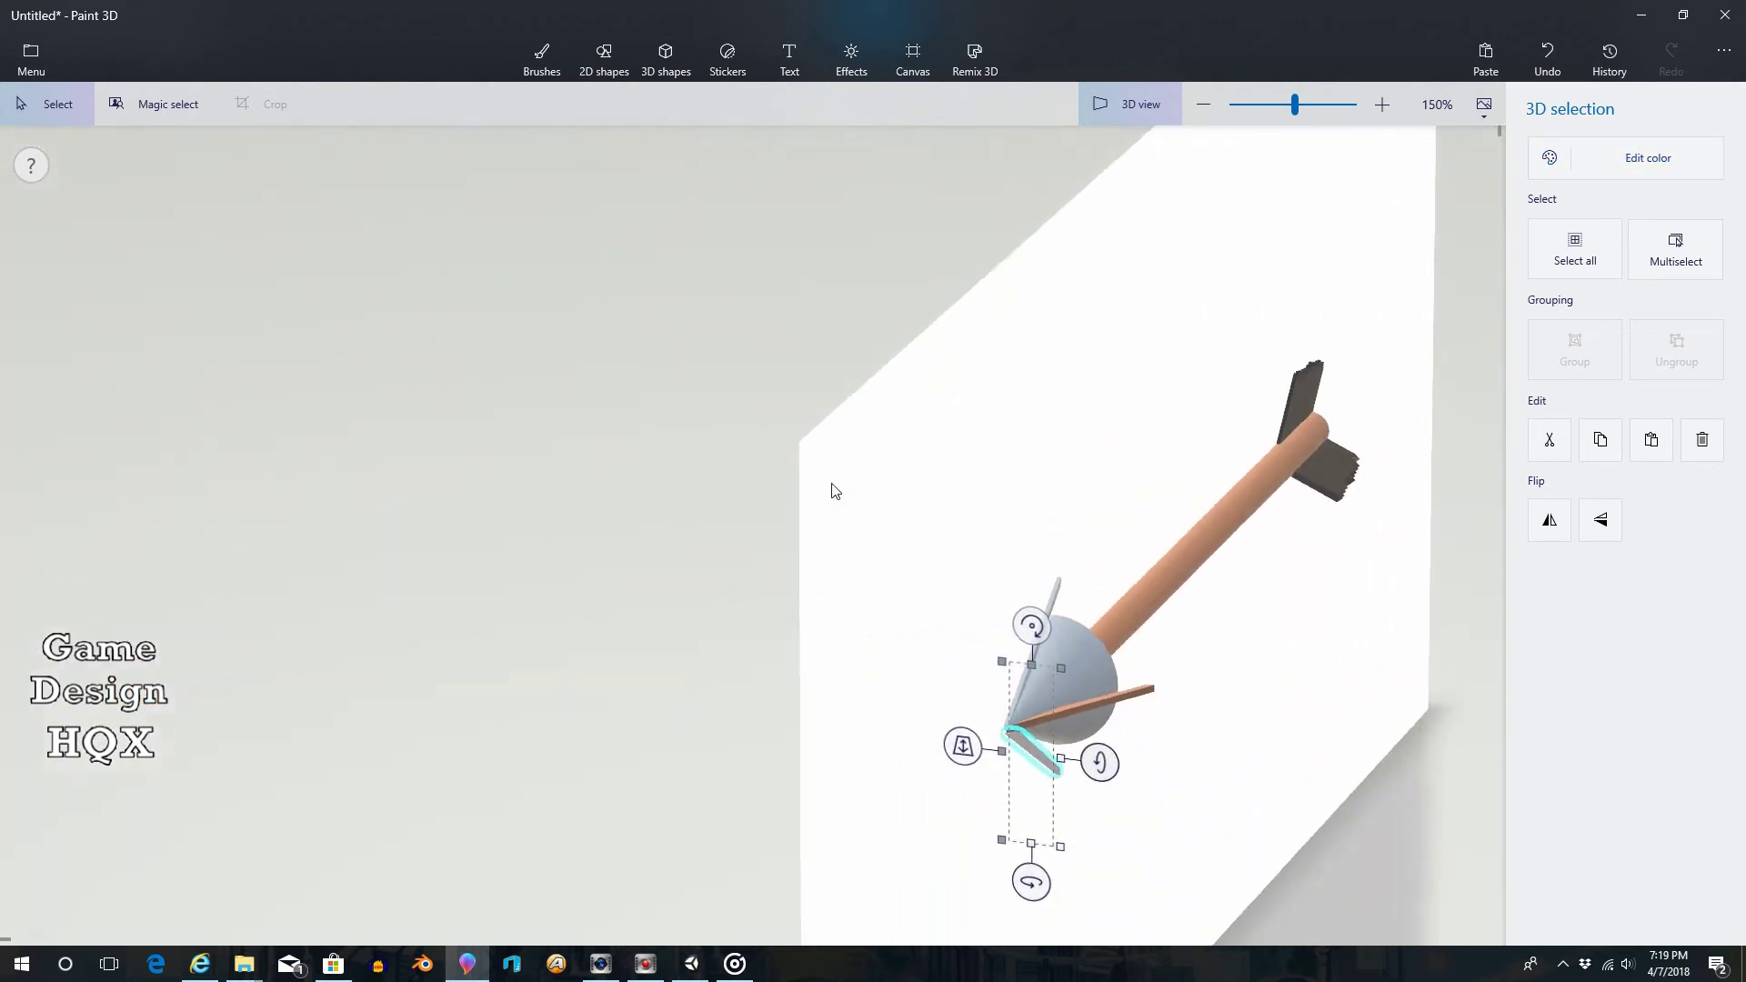
{"action": "left_click", "coordinate": [1130, 700]}
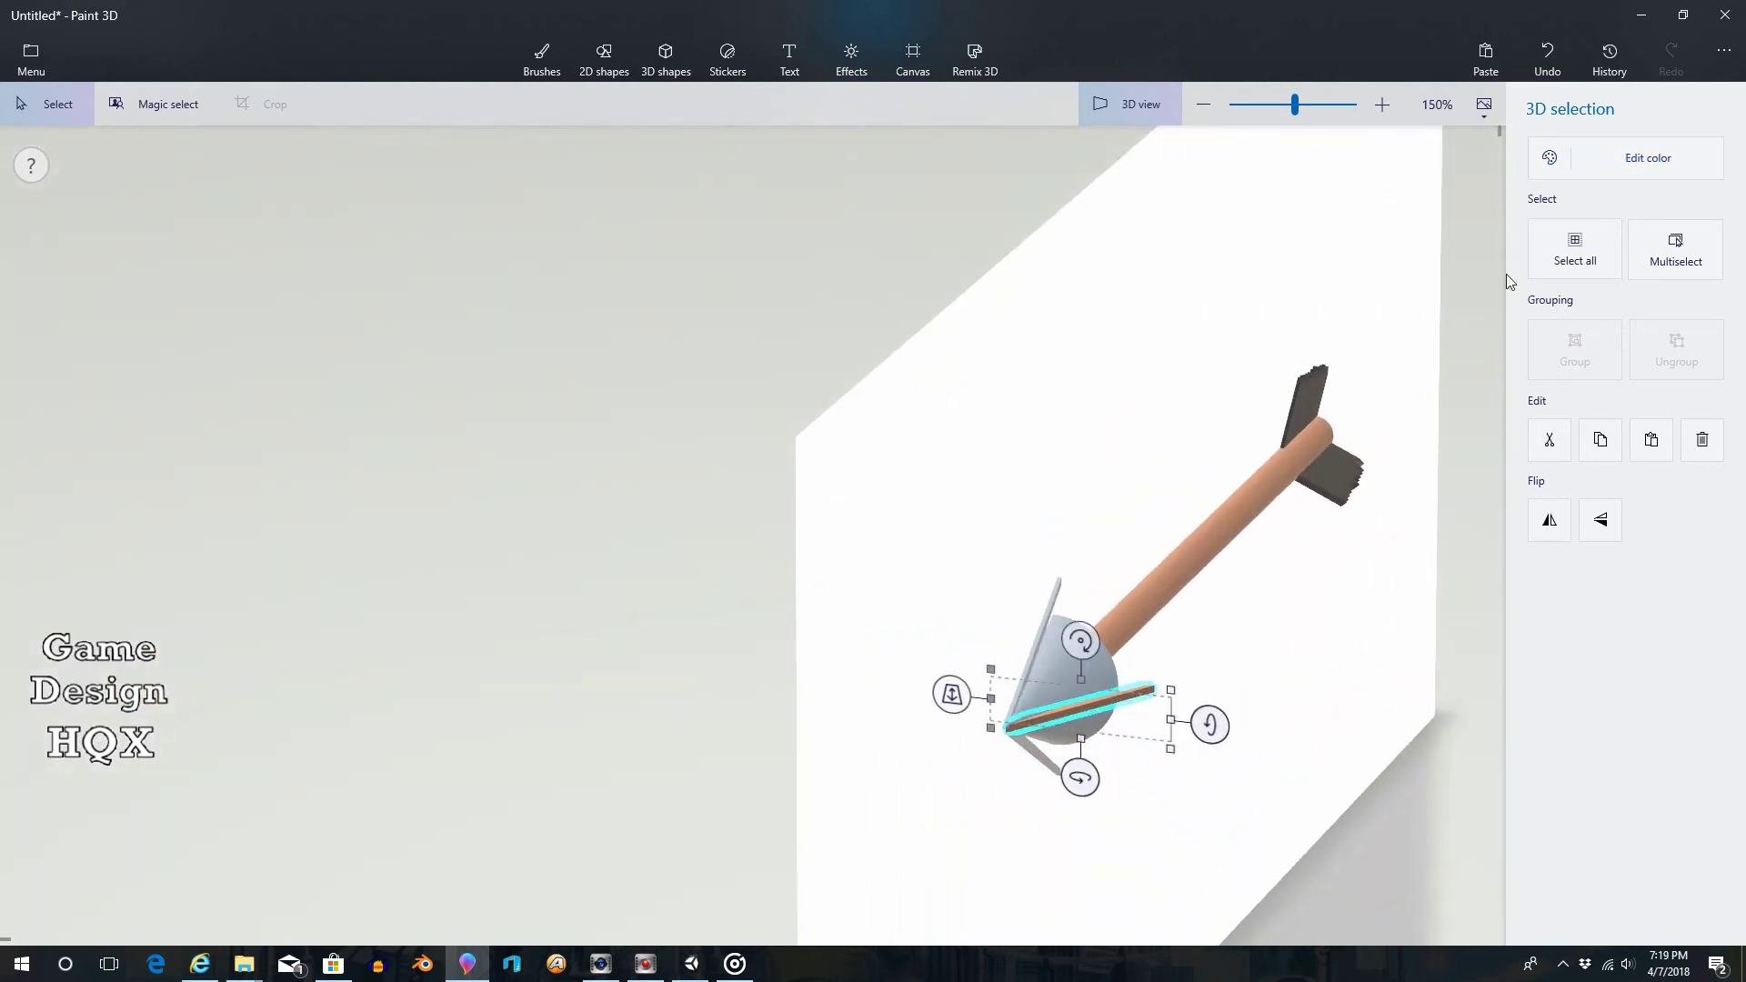
{"action": "left_click", "coordinate": [1637, 162]}
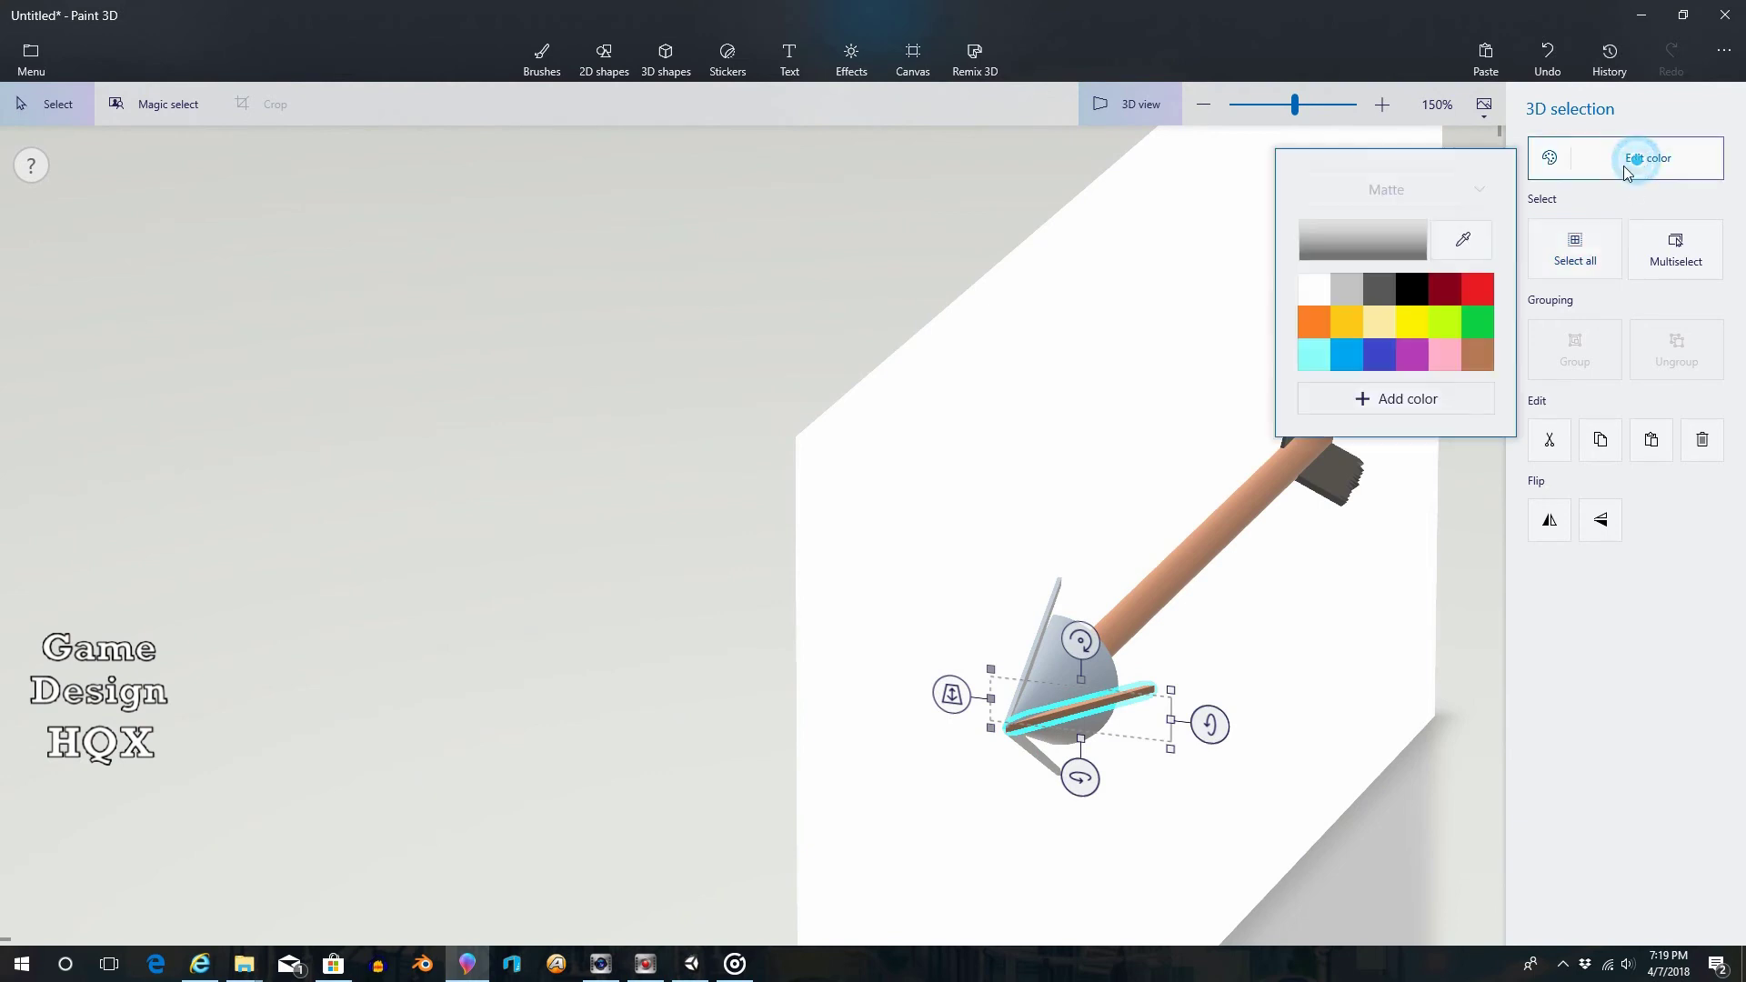
{"action": "left_click", "coordinate": [1345, 288]}
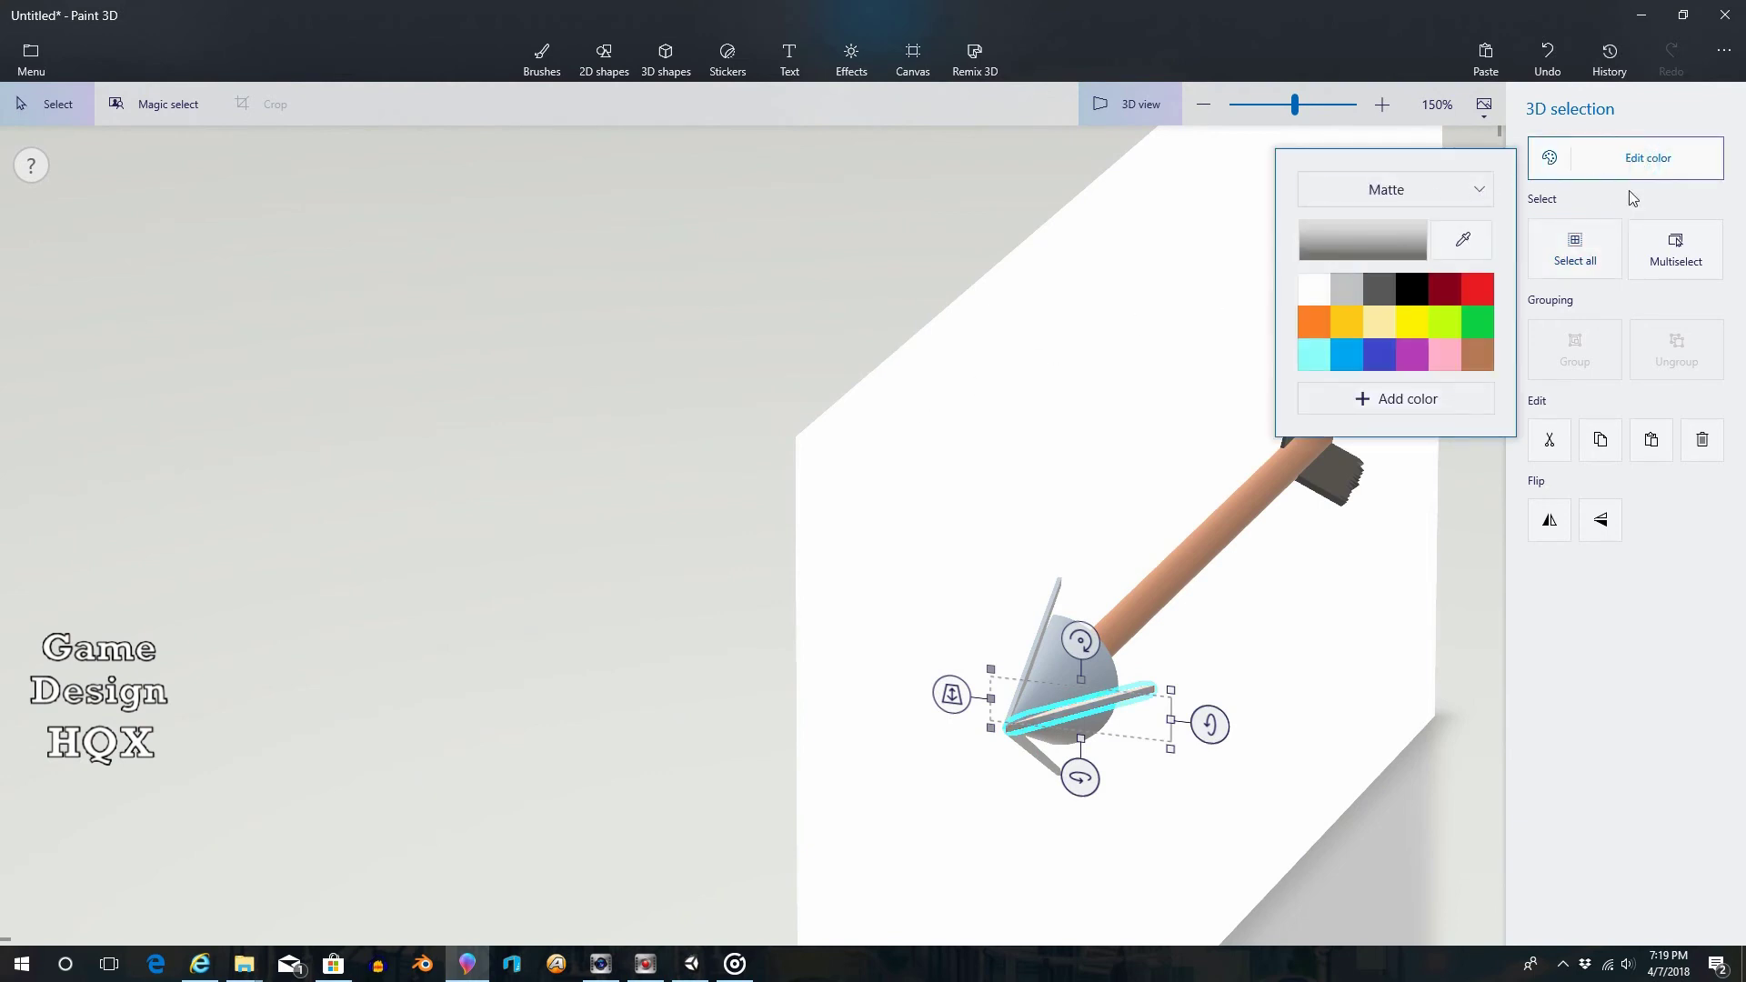
{"action": "left_click", "coordinate": [1667, 187]}
{"action": "right_click_drag", "start_coordinate": [814, 413], "coordinate": [1299, 363]}
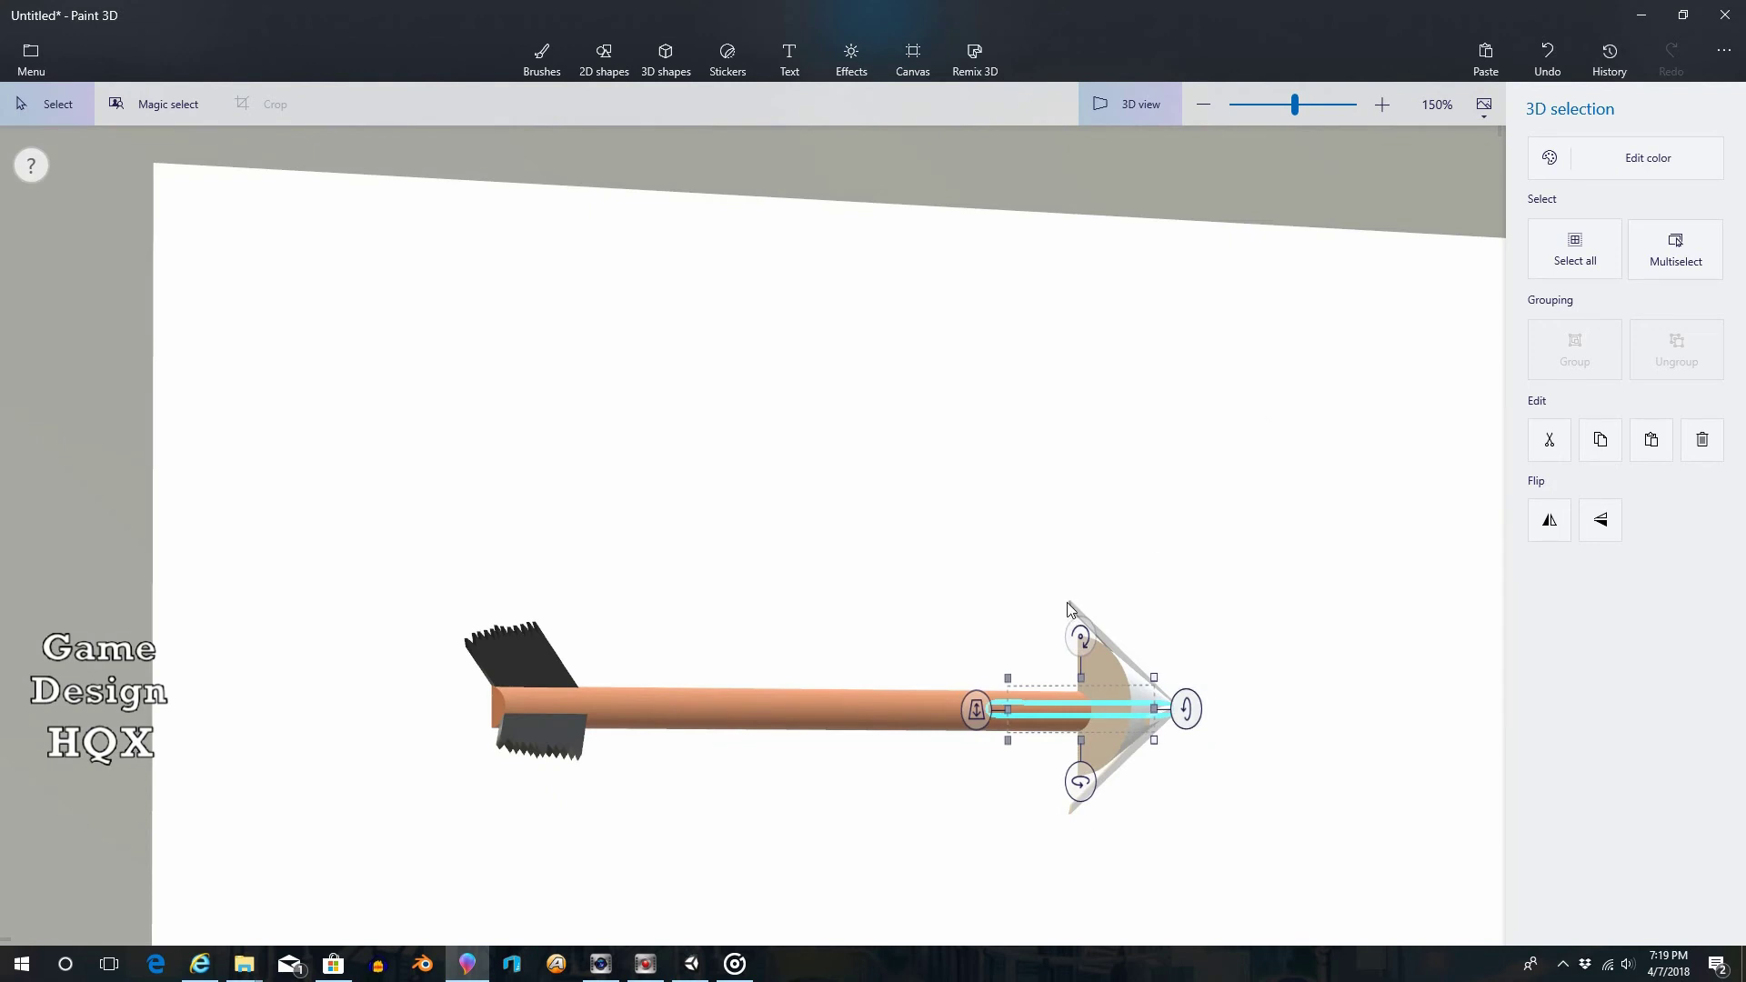
{"action": "right_click_drag", "start_coordinate": [1234, 512], "coordinate": [1099, 514]}
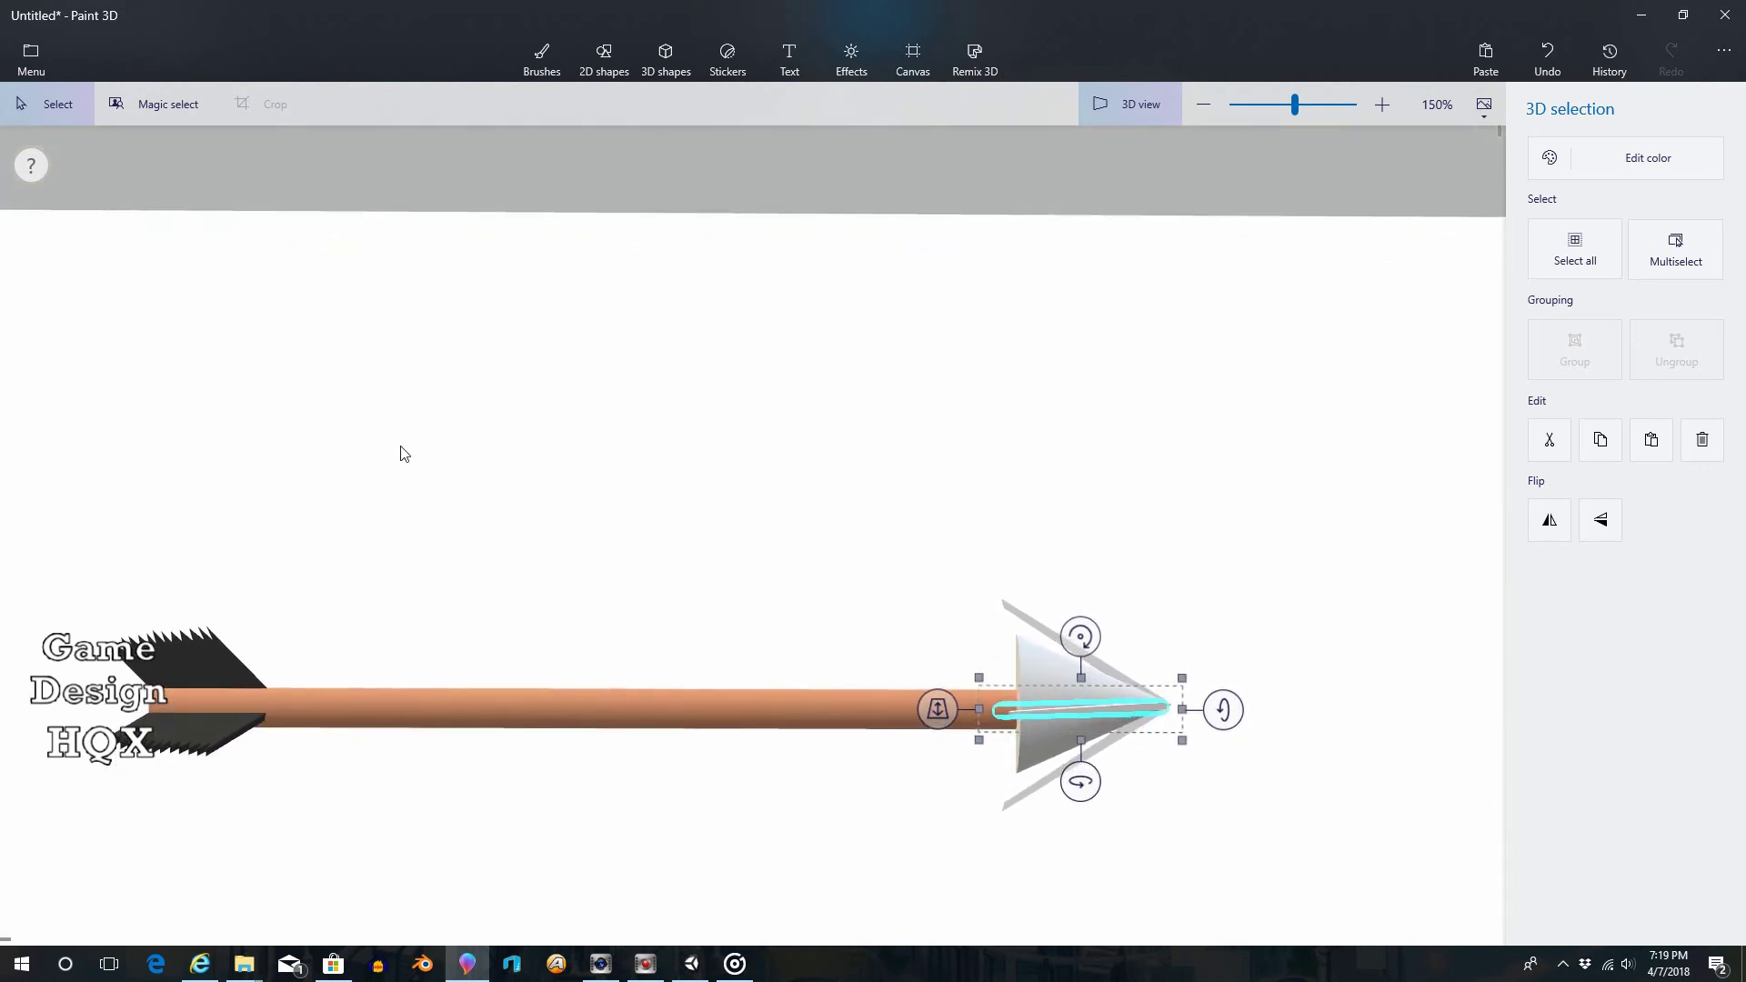
Export the arrow as a 3D - FBX file, overwriting arrow0407.fbx in the 3D Objects folder
{"action": "left_click", "coordinate": [31, 56]}
{"action": "left_click", "coordinate": [71, 322]}
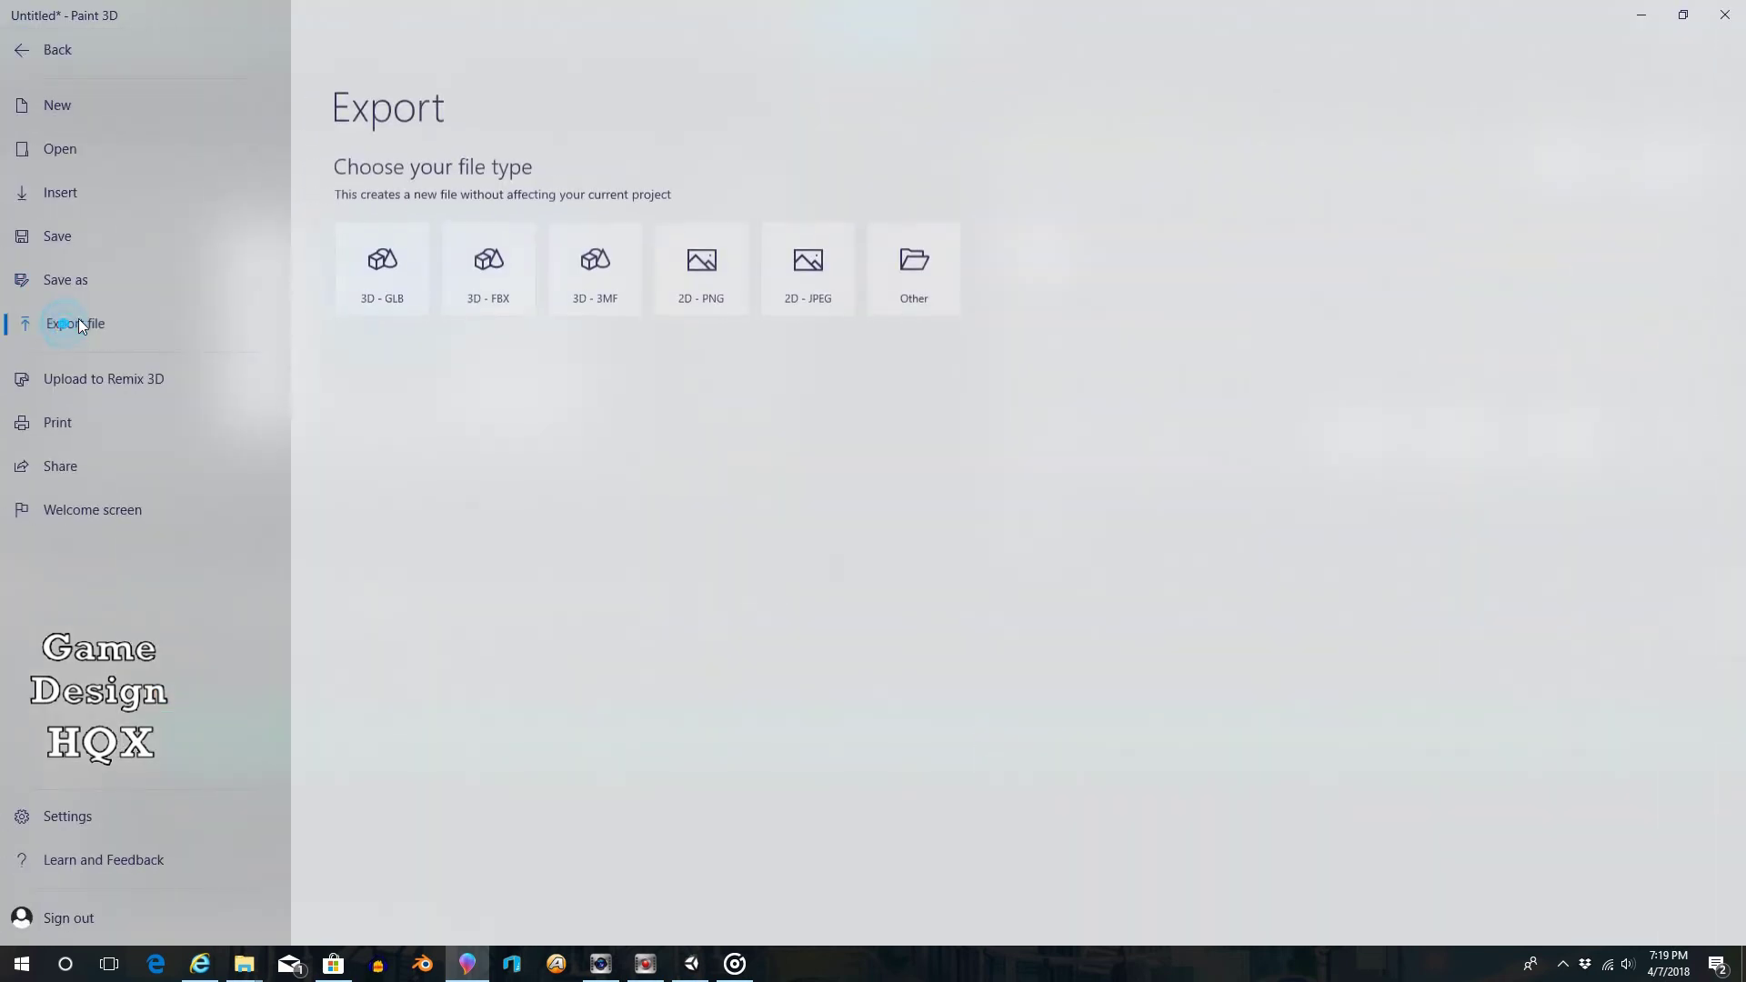
{"action": "left_click", "coordinate": [469, 277]}
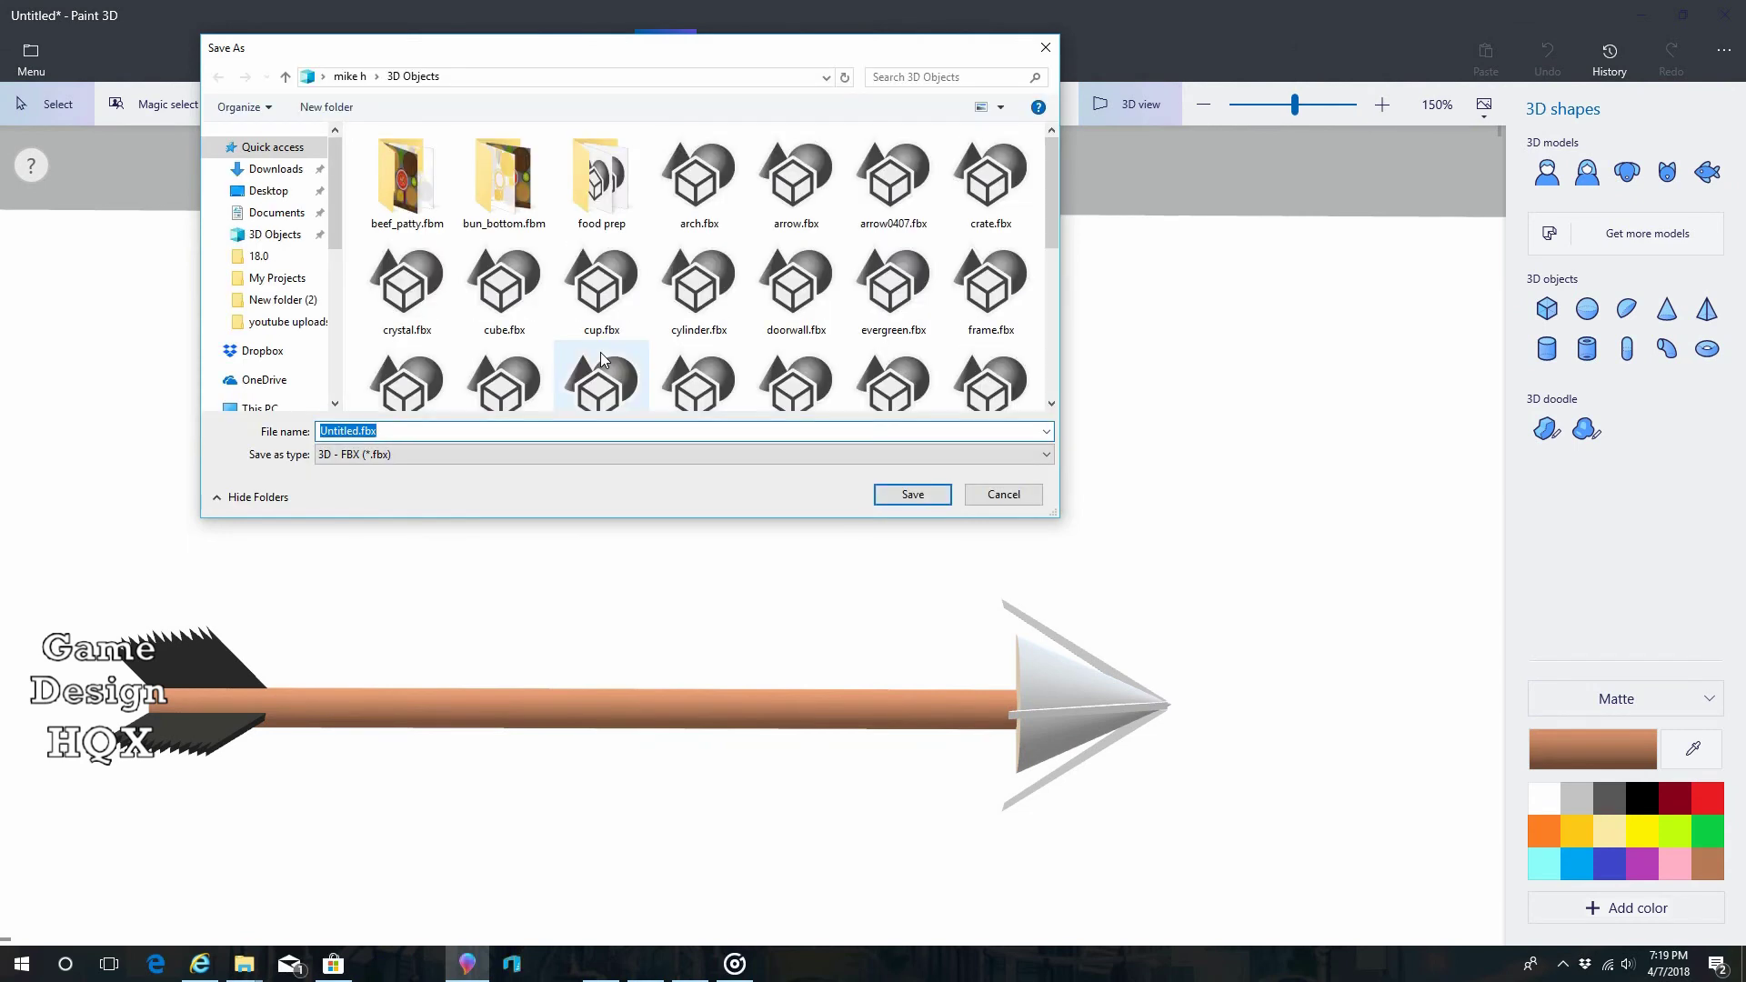
{"action": "left_click", "coordinate": [323, 431]}
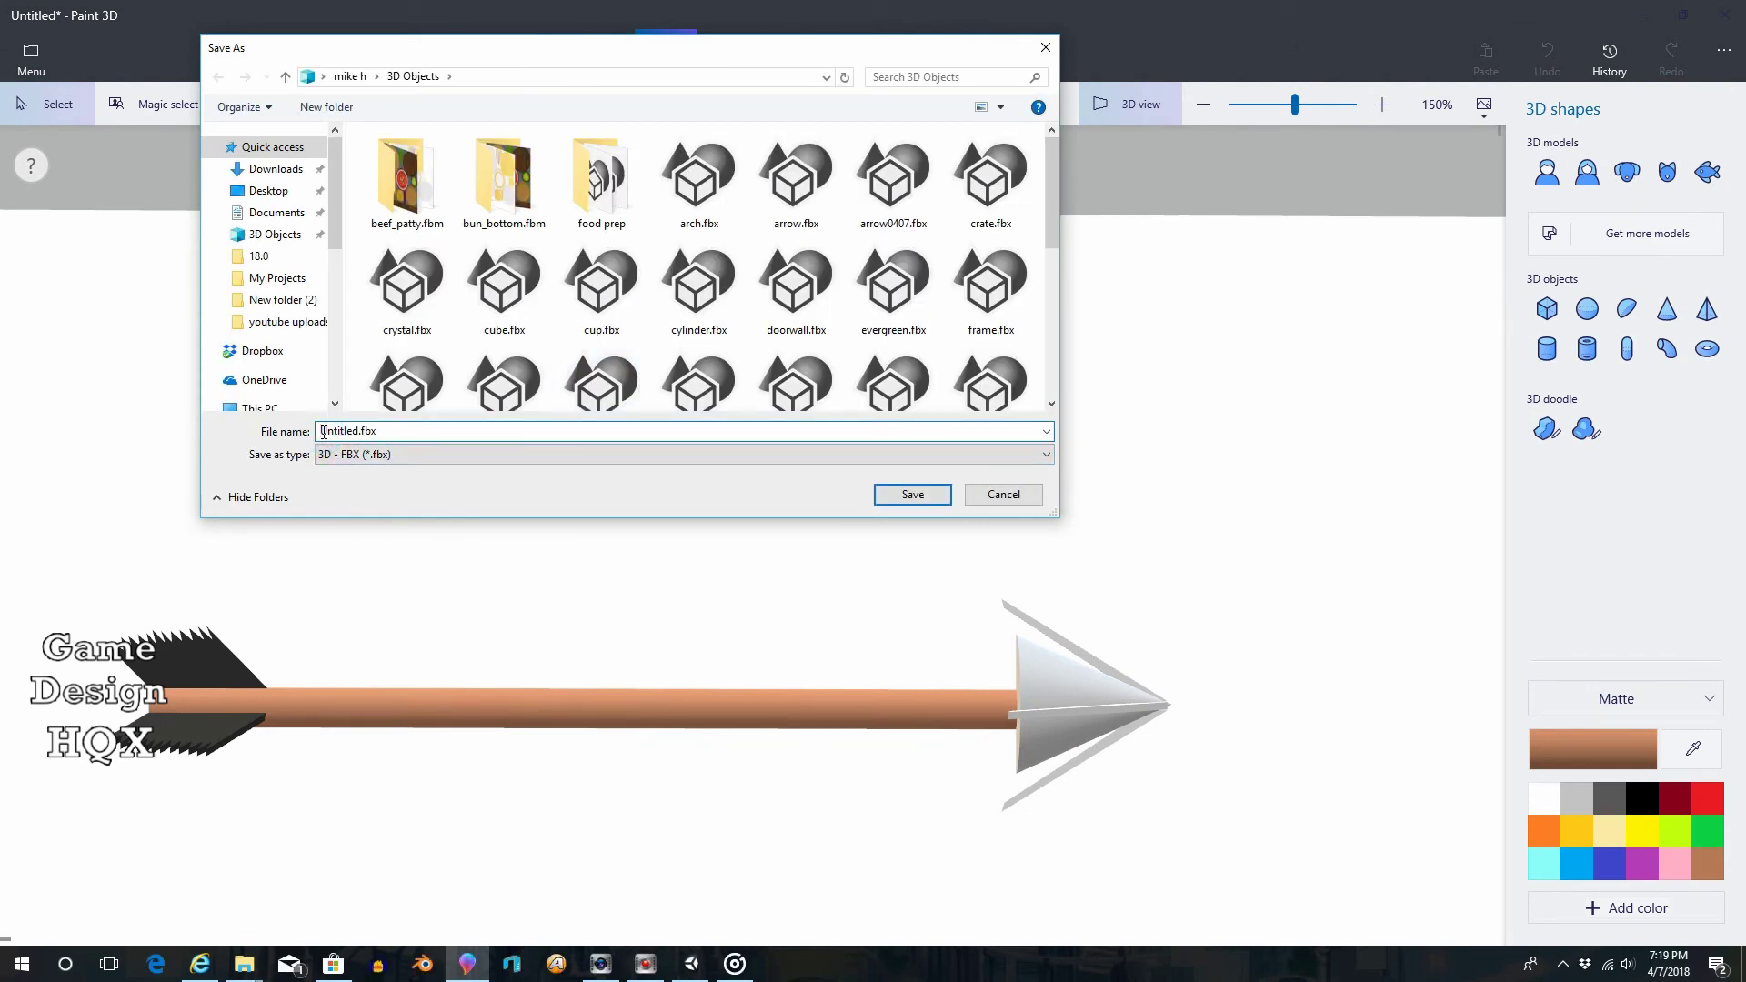
{"action": "left_click", "coordinate": [894, 179]}
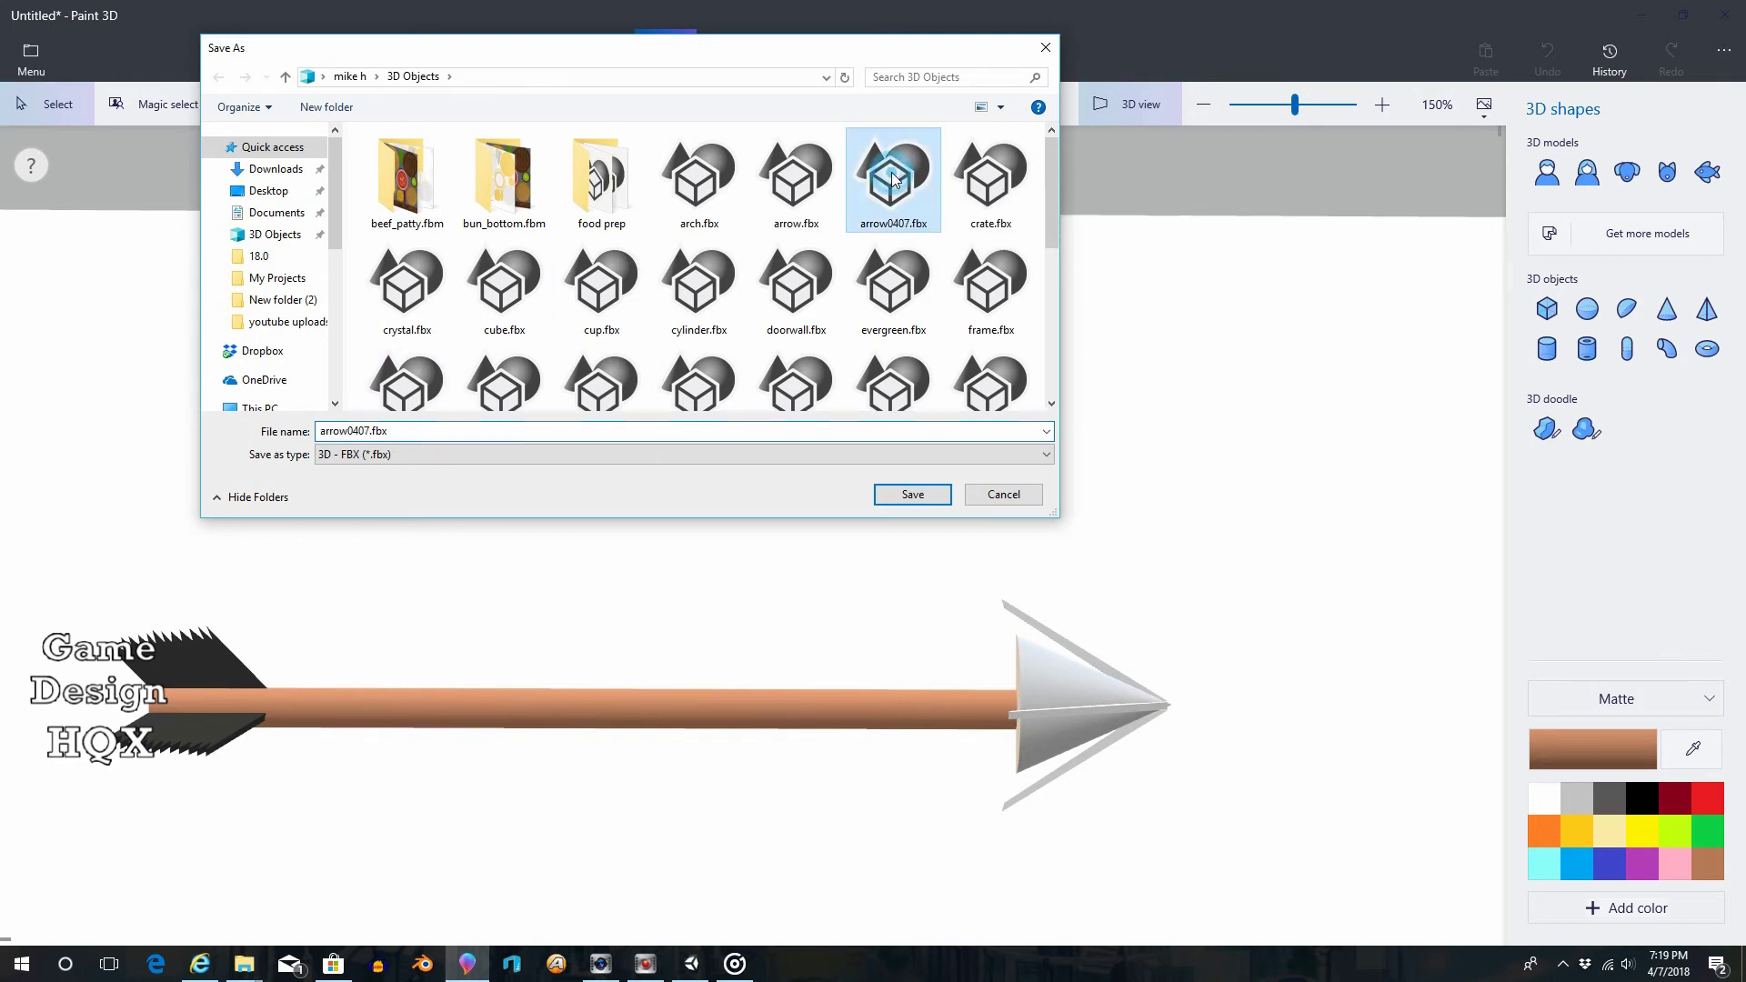
{"action": "left_click", "coordinate": [912, 494]}
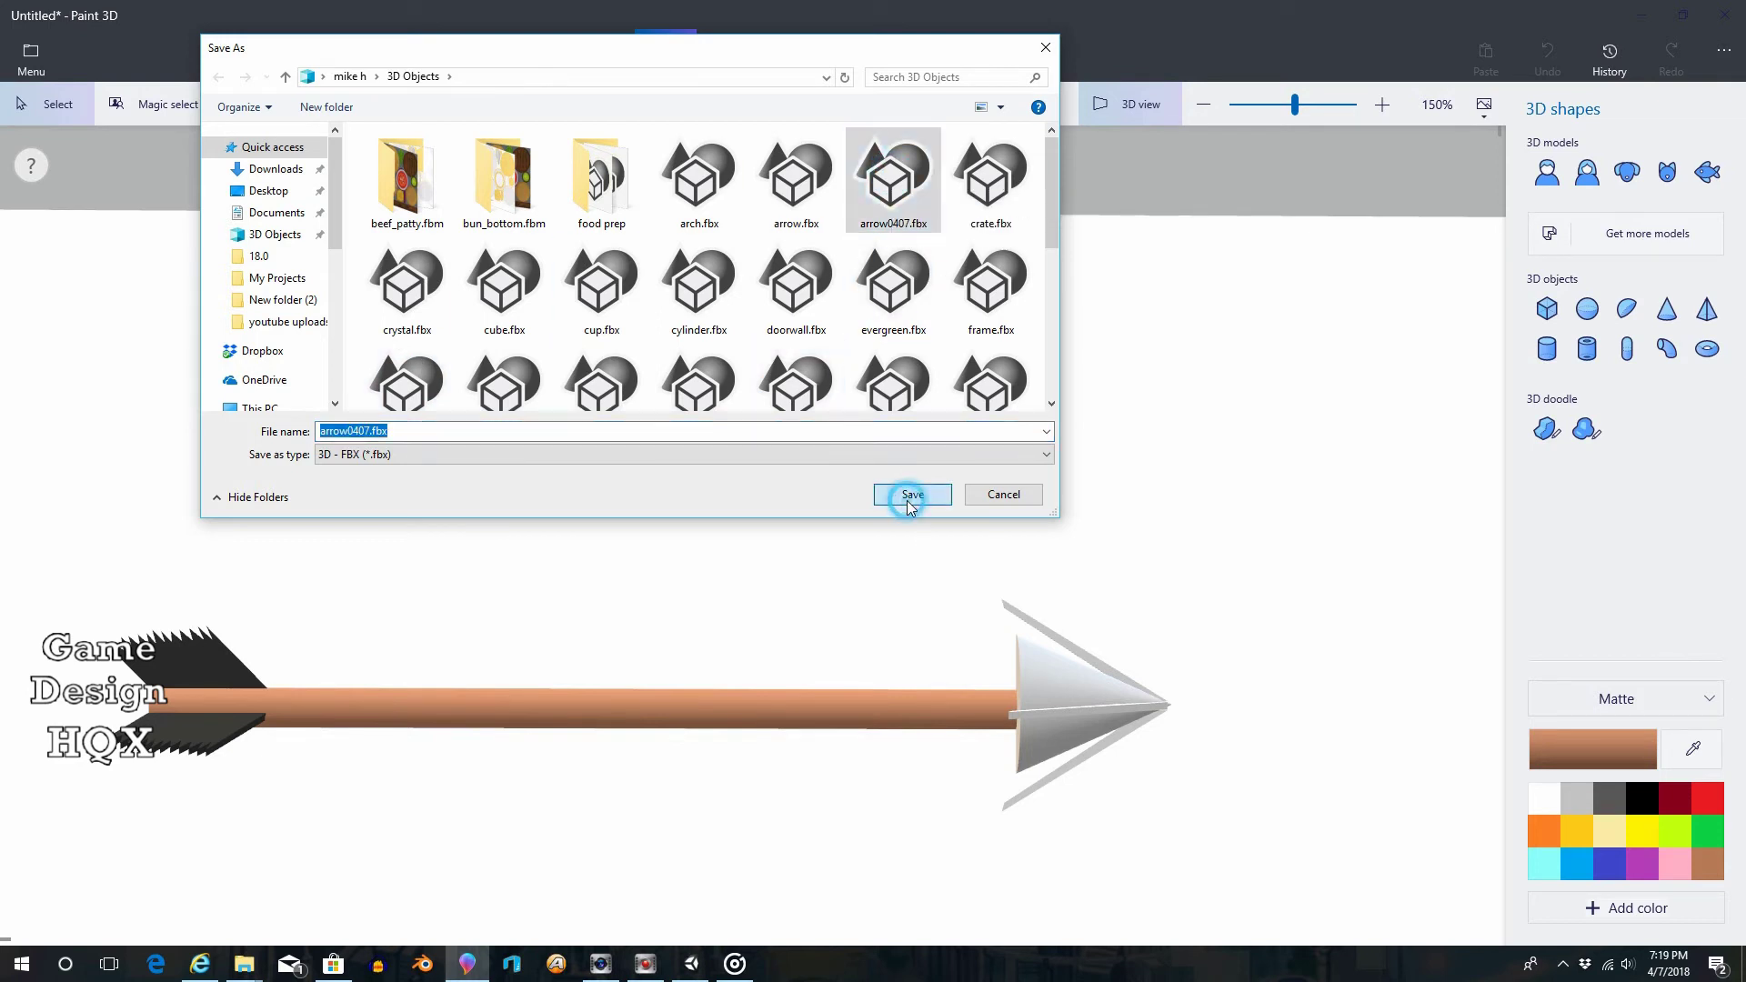
{"action": "left_click", "coordinate": [917, 484]}
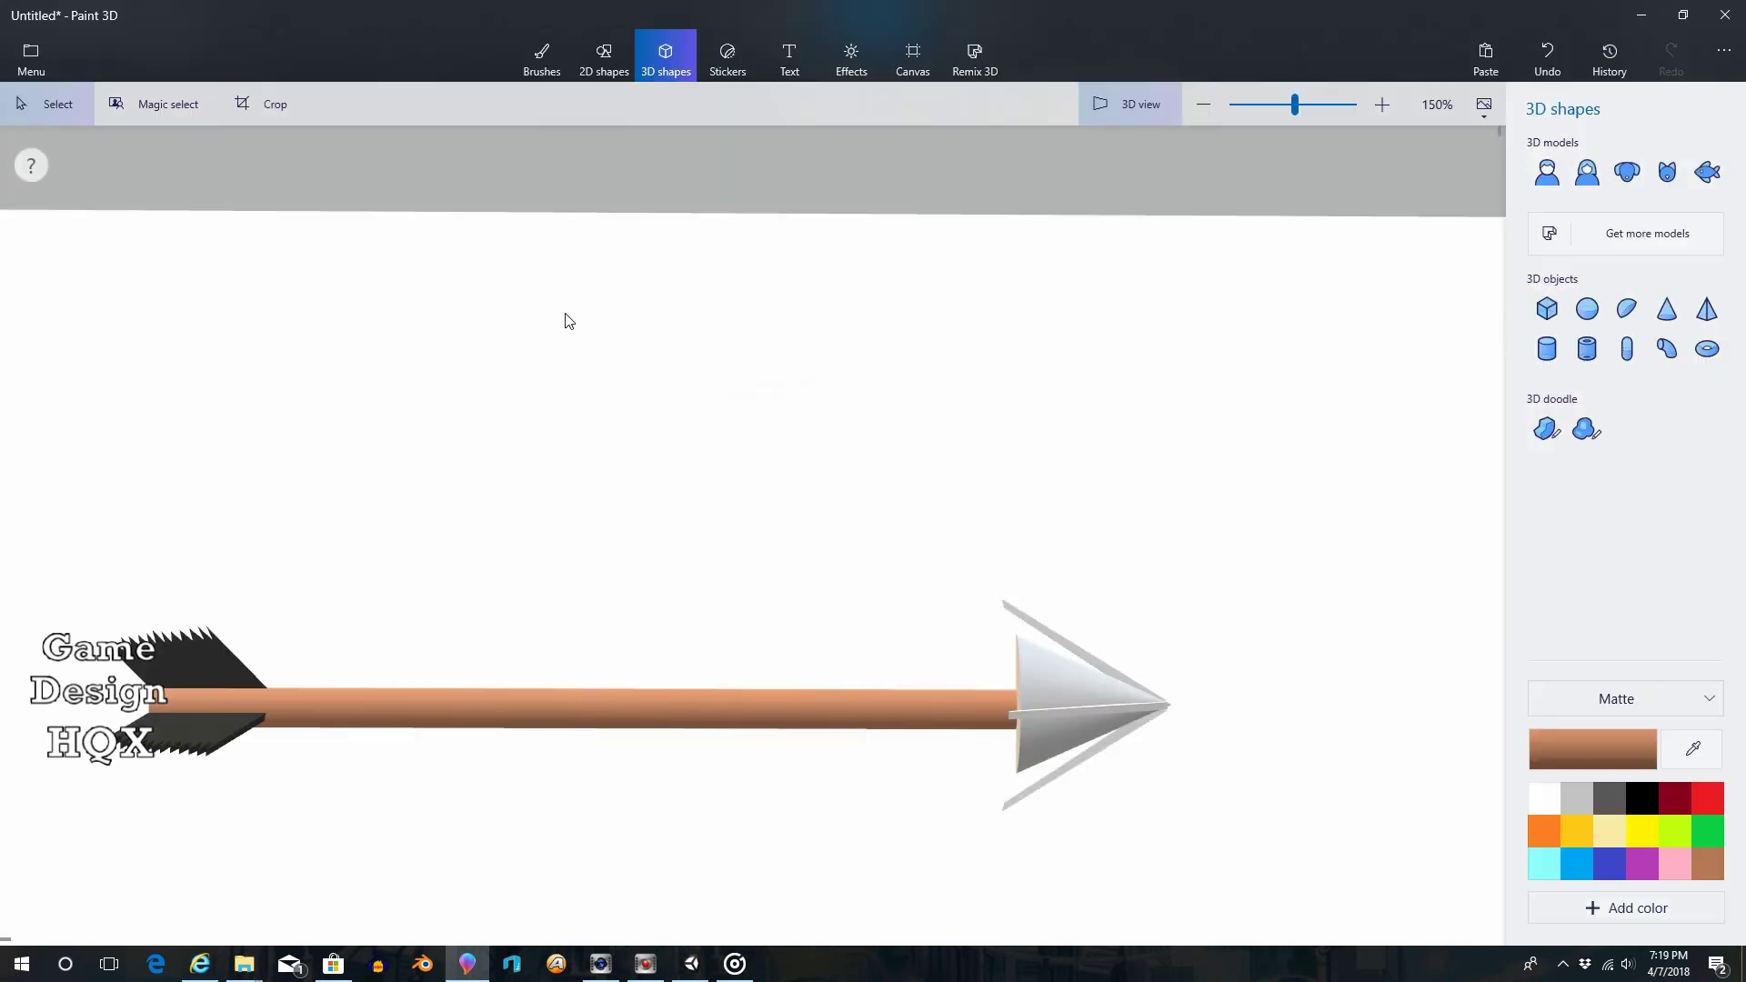
Save the arrow as a Paint 3D project named arrow0407
{"action": "left_click", "coordinate": [31, 55]}
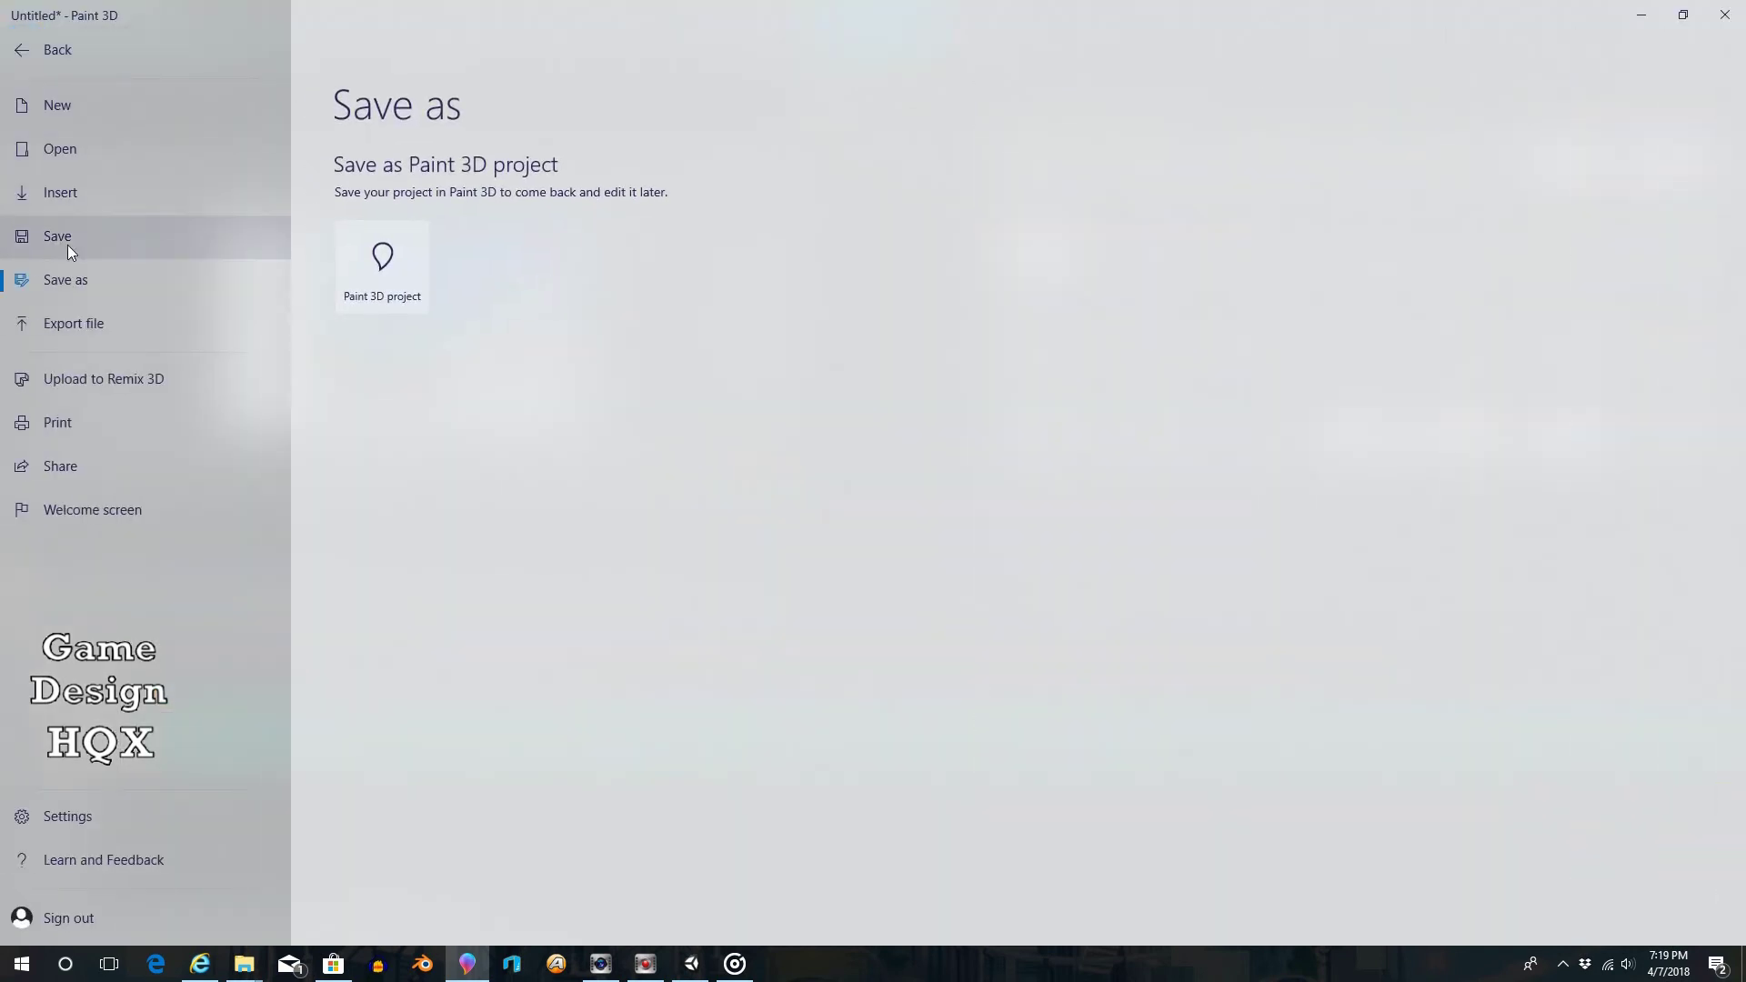
{"action": "left_click", "coordinate": [368, 273]}
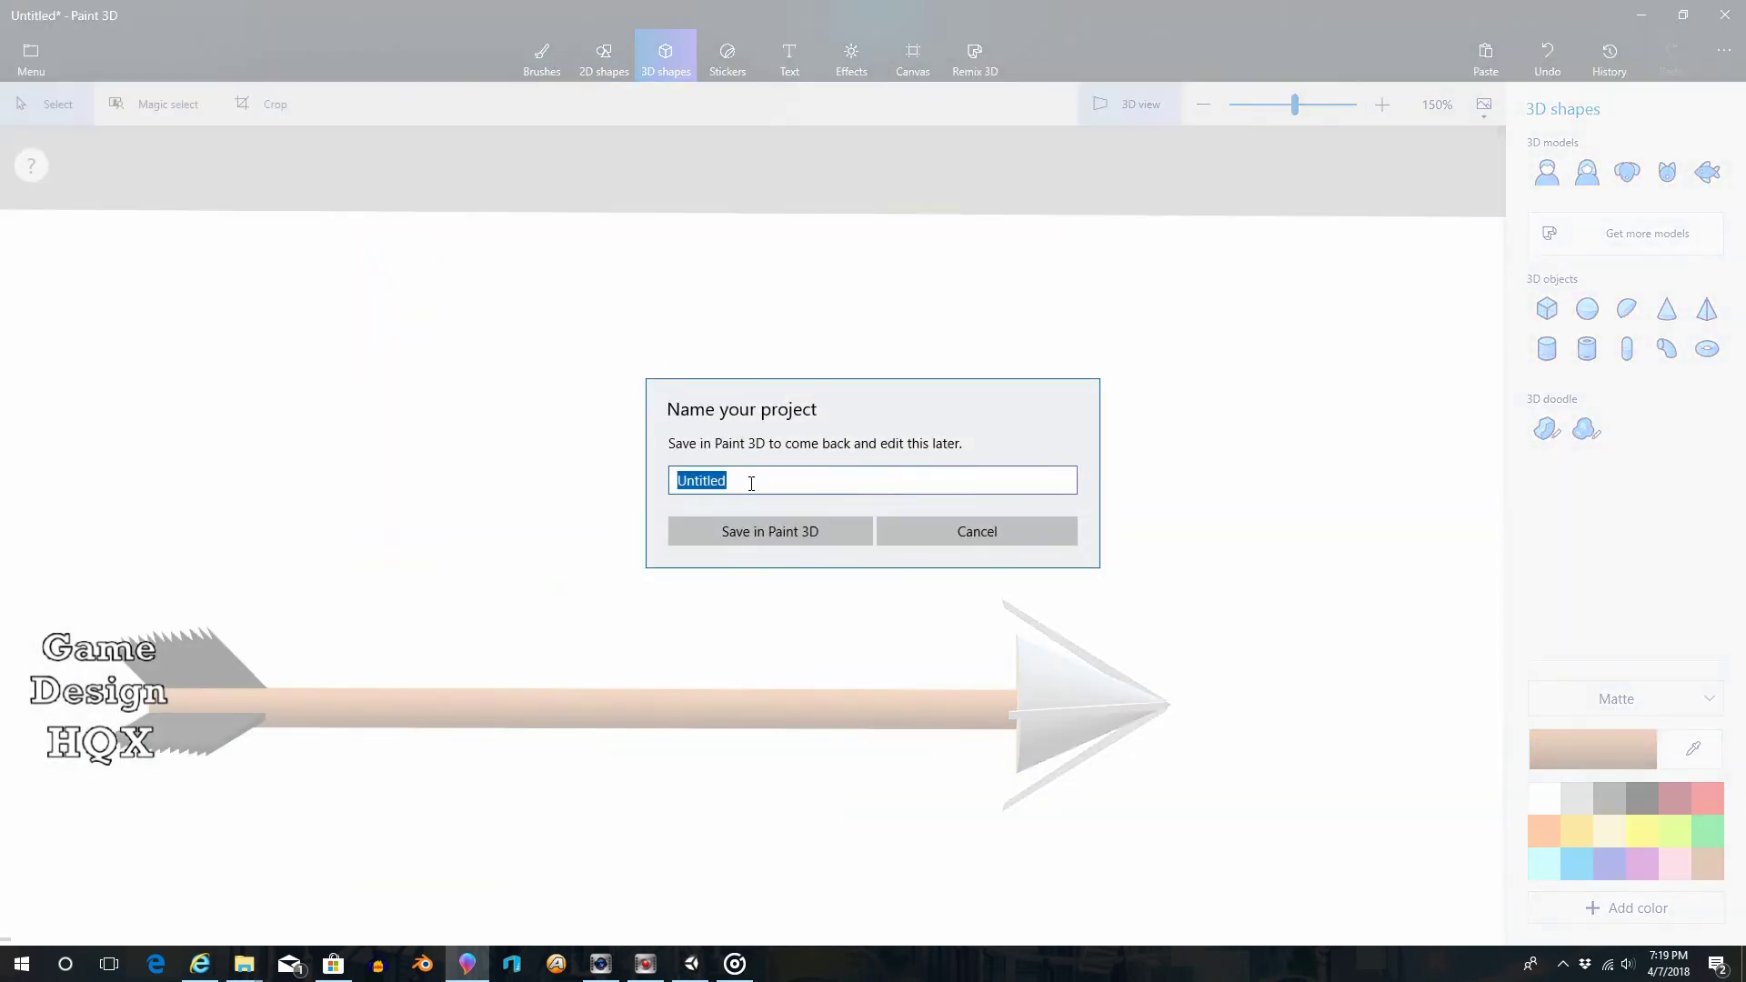
{"action": "type", "text": "arrow0407"}
{"action": "left_click", "coordinate": [770, 534]}
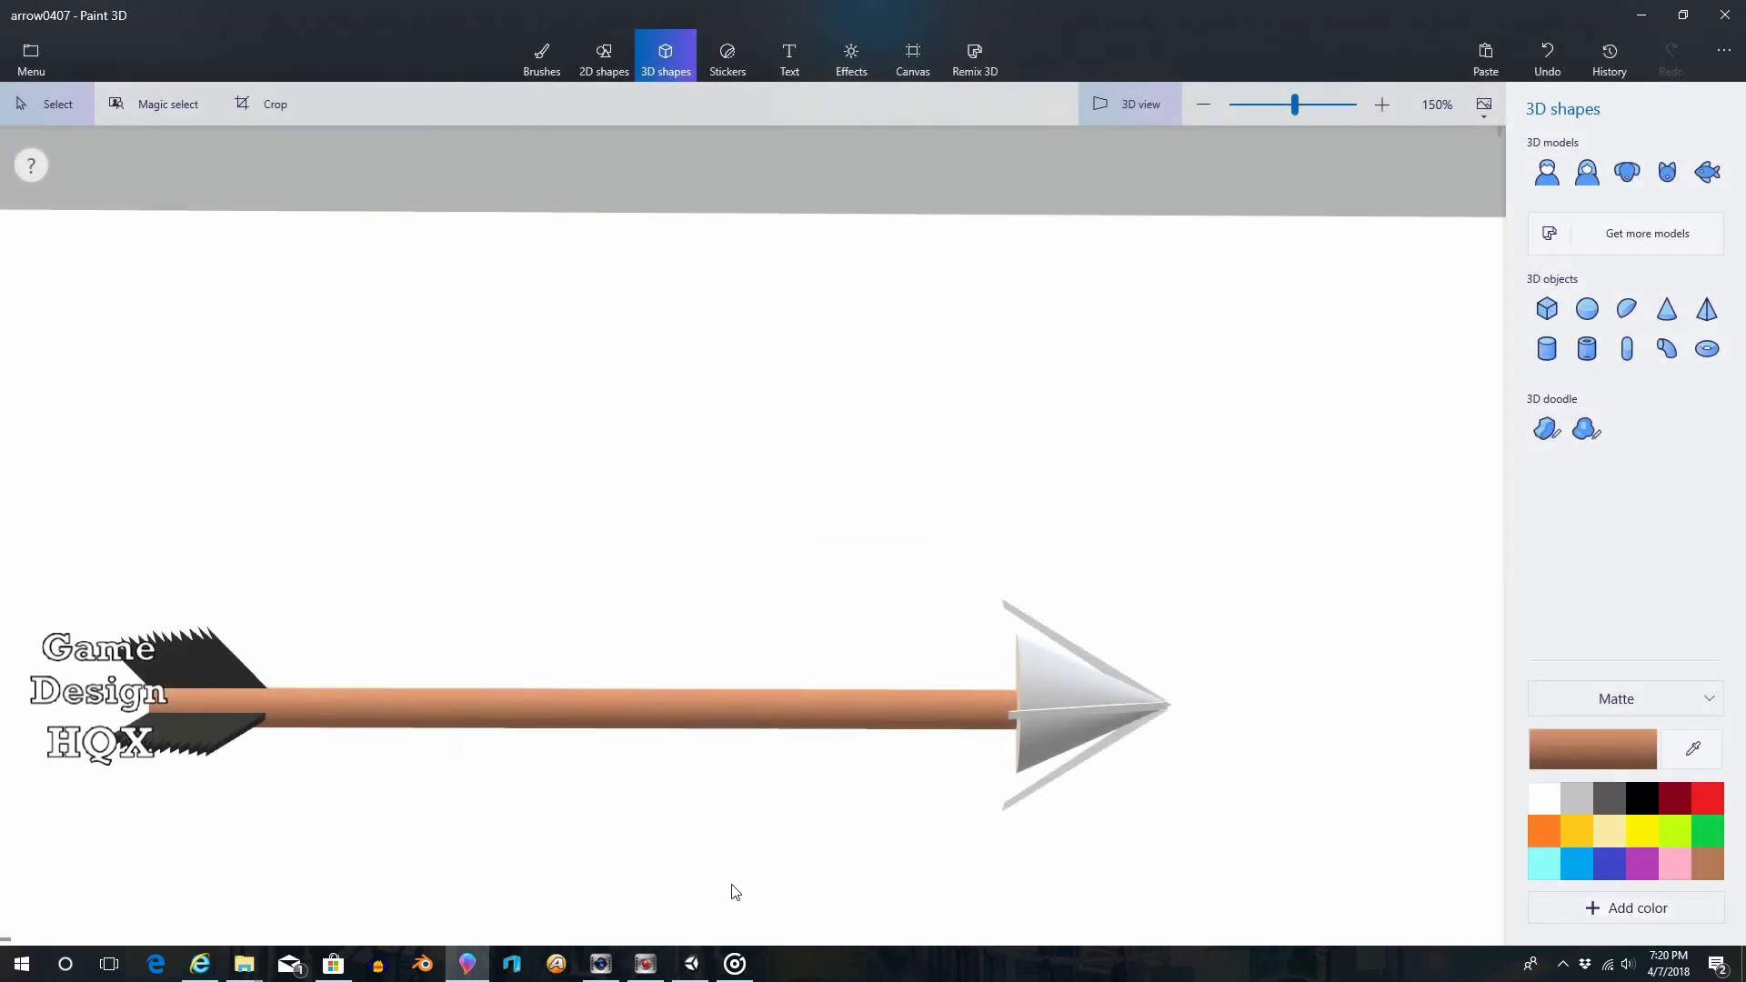
Switch to Unity, import arrow0407.fbx from the 3D Objects folder into the project assets and add it to the scene
{"action": "left_click", "coordinate": [692, 963]}
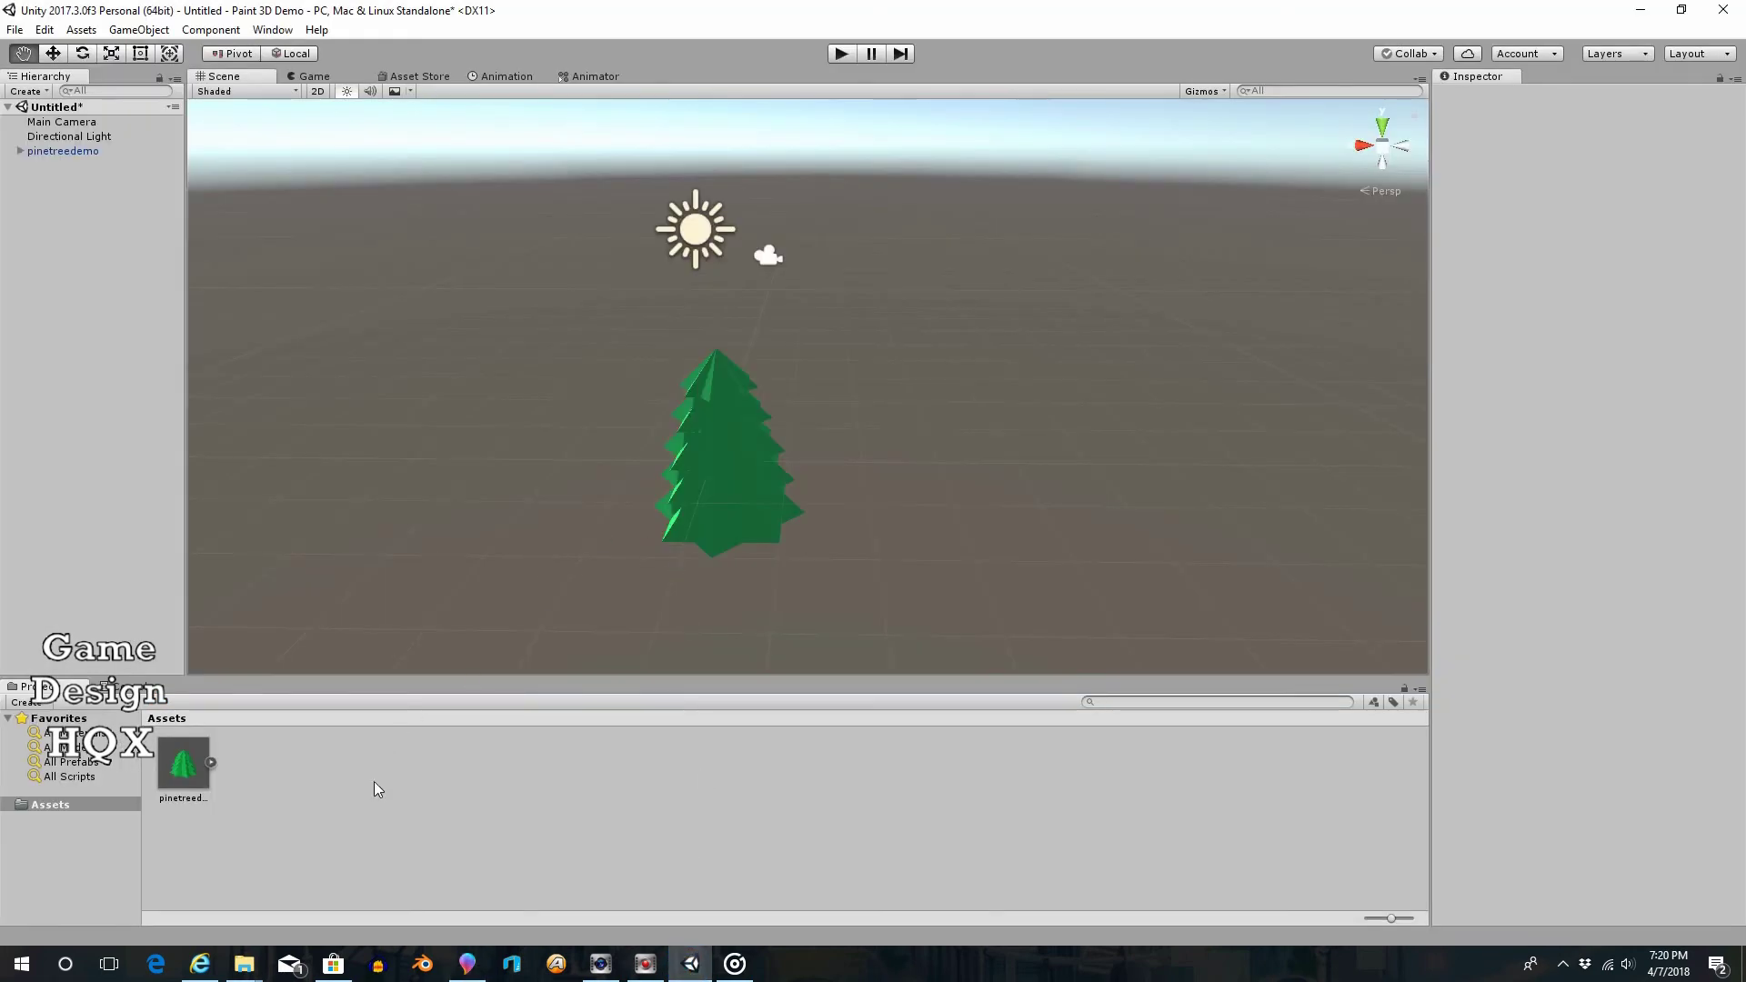
{"action": "mouse_move", "coordinate": [245, 962]}
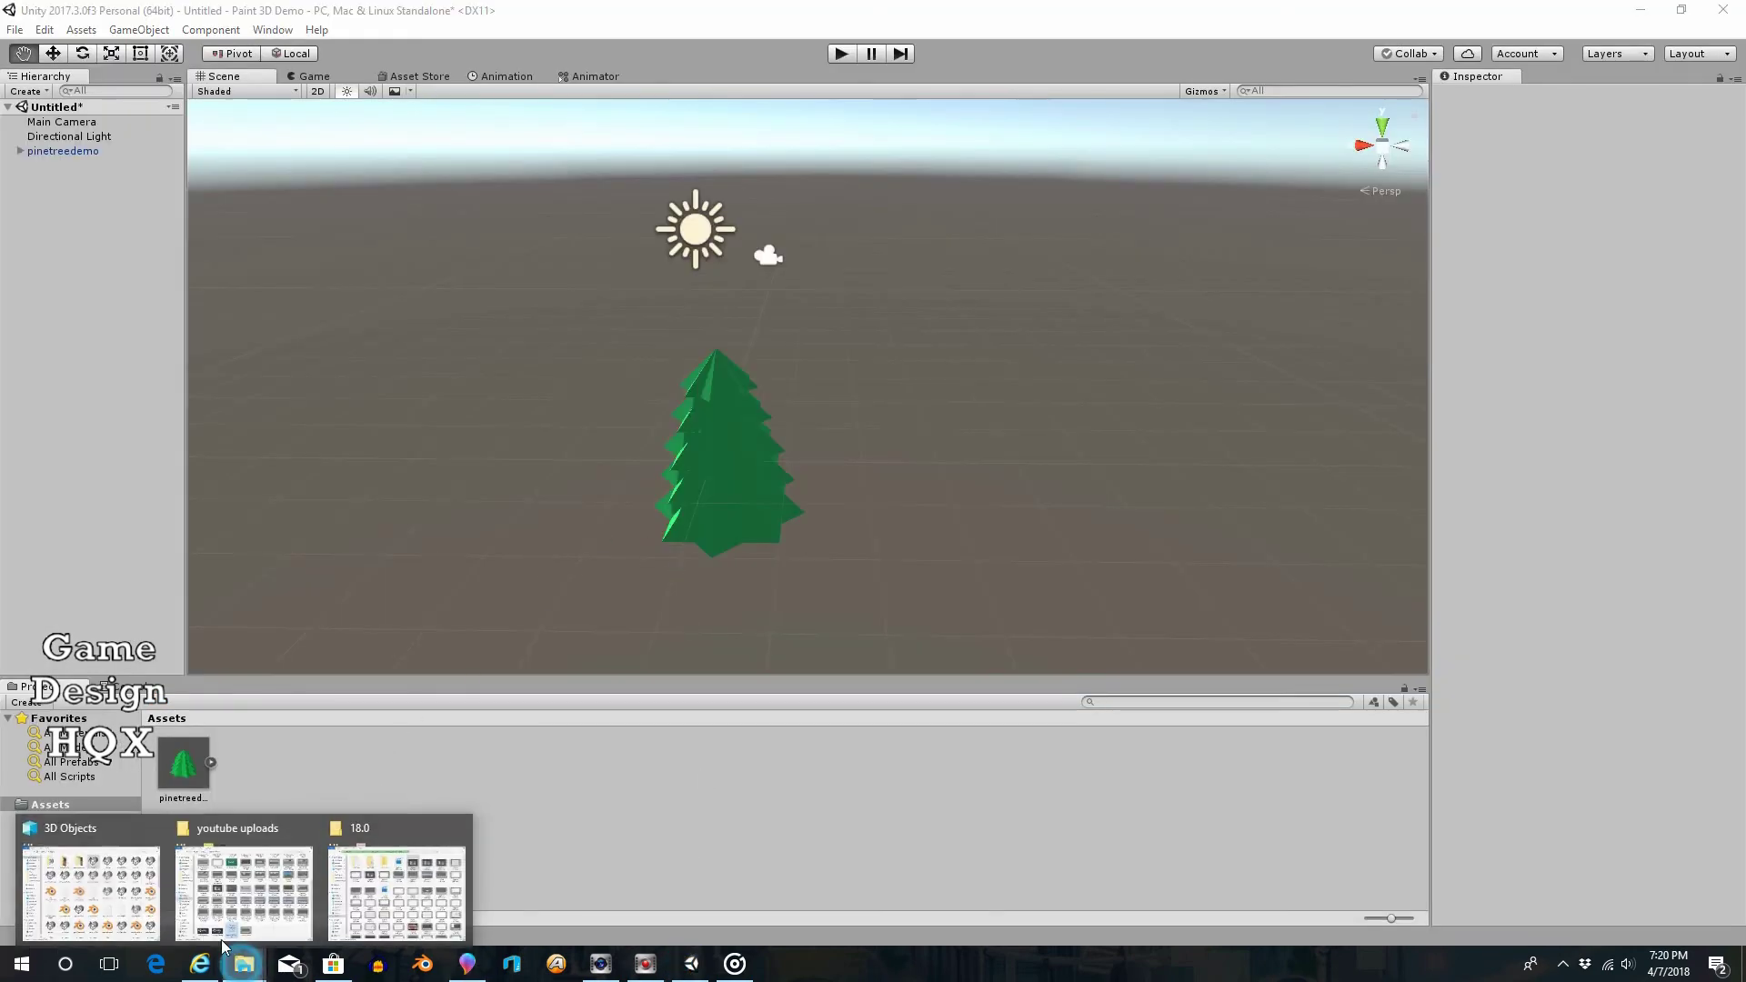
{"action": "left_click", "coordinate": [87, 832]}
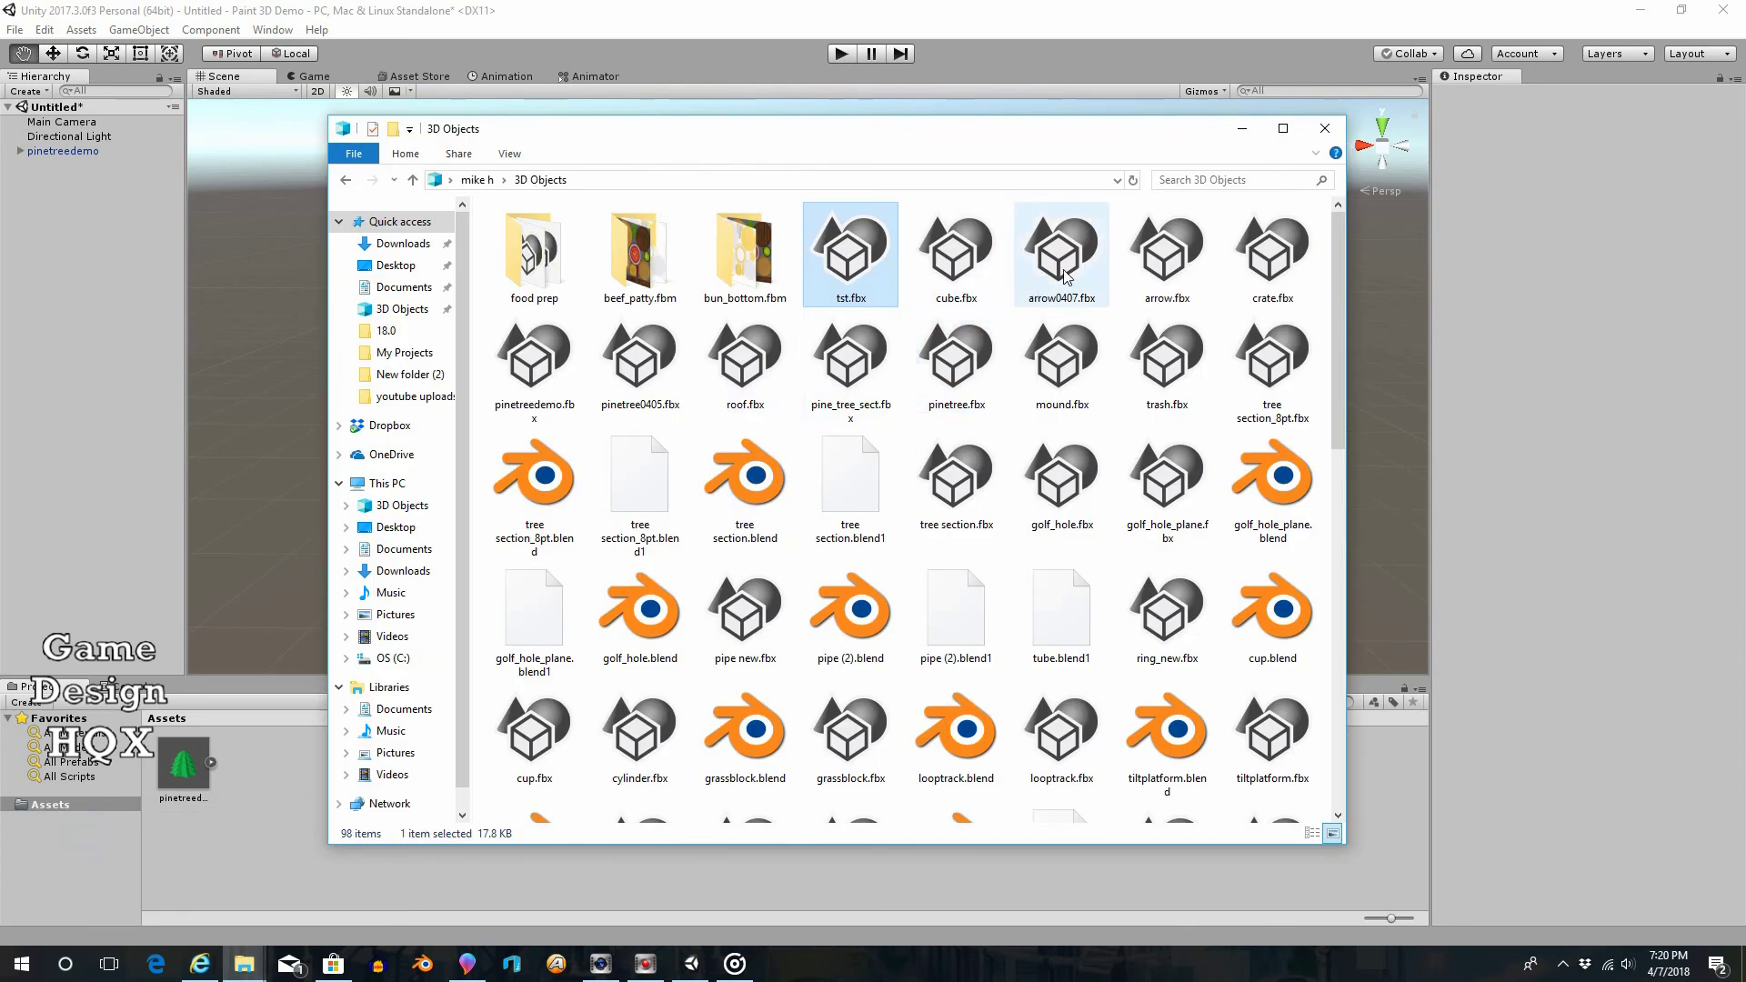
{"action": "left_click_drag", "start_coordinate": [1071, 266], "coordinate": [291, 779]}
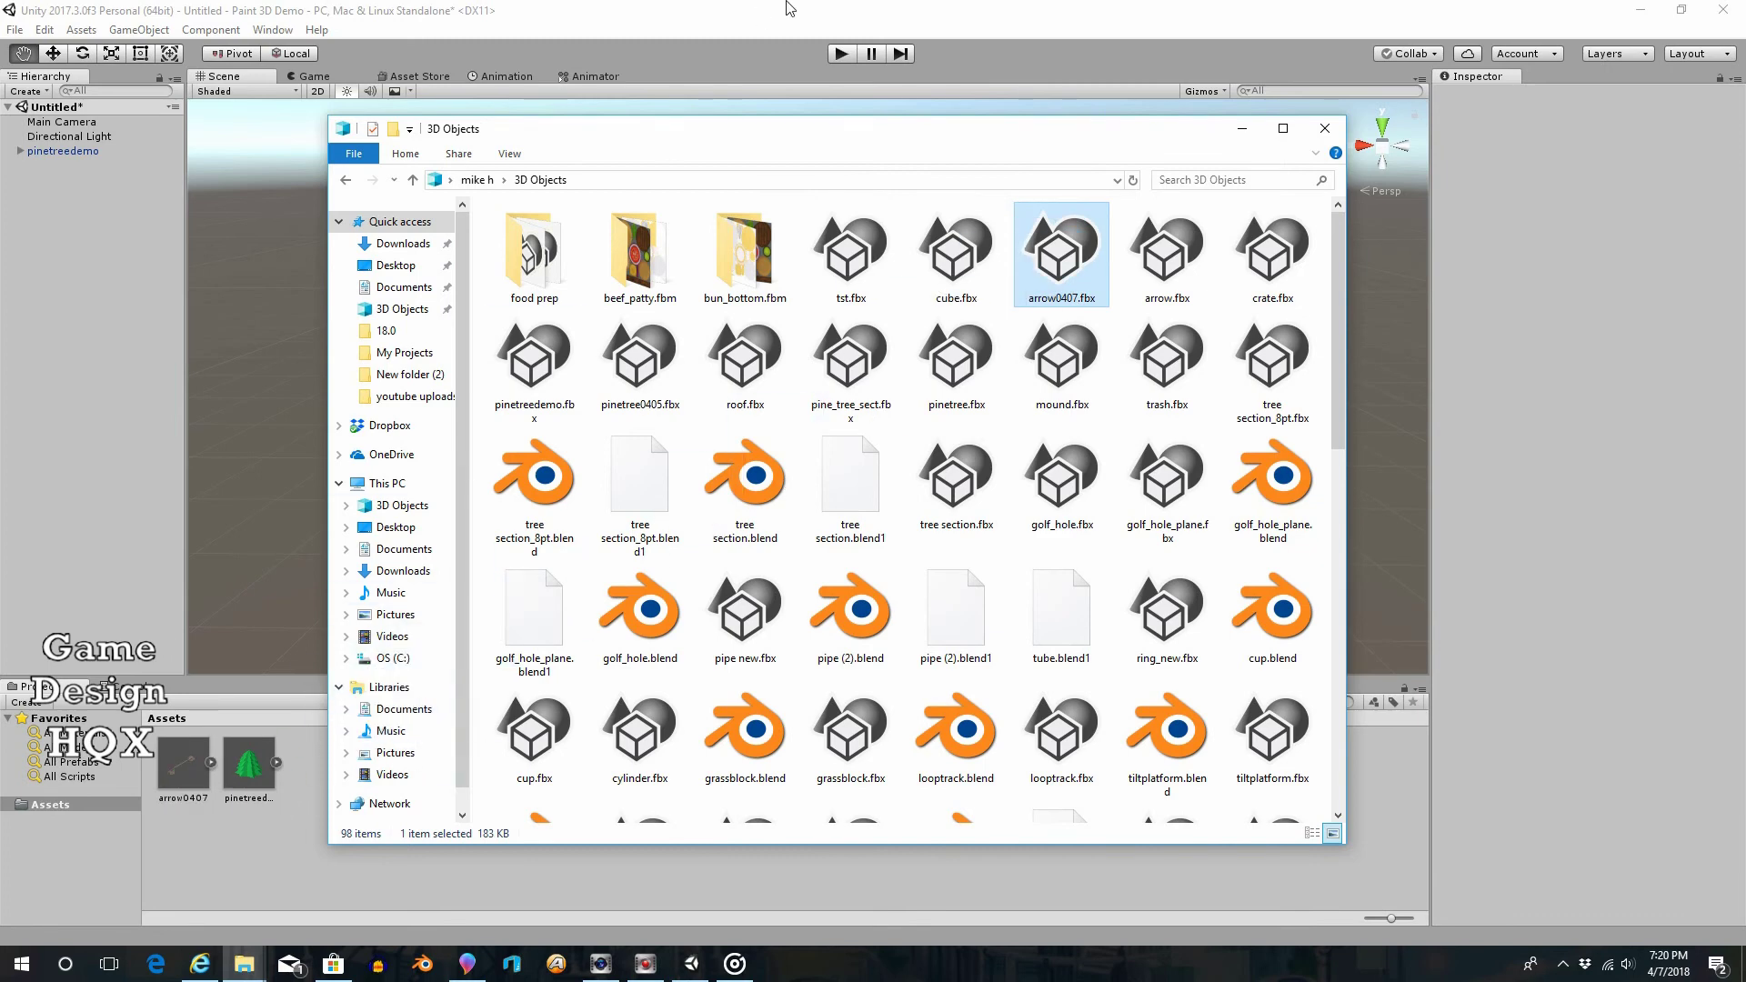
{"action": "left_click", "coordinate": [833, 25]}
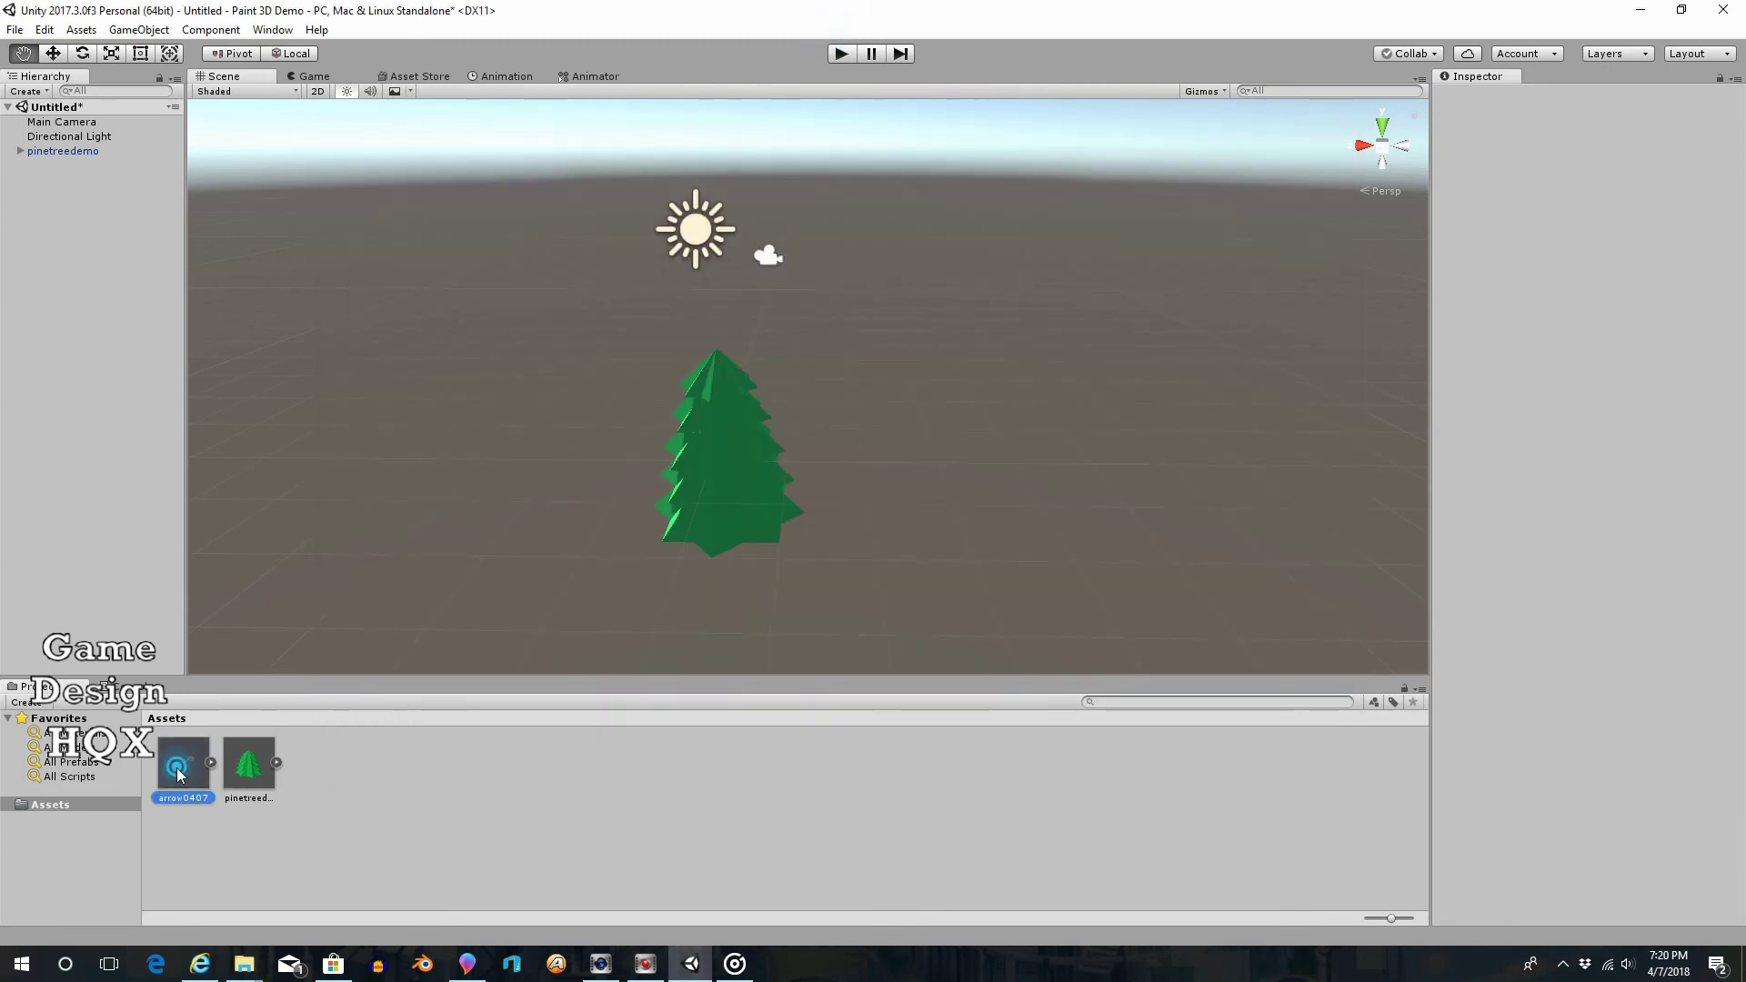
{"action": "left_click_drag", "start_coordinate": [179, 775], "coordinate": [75, 320]}
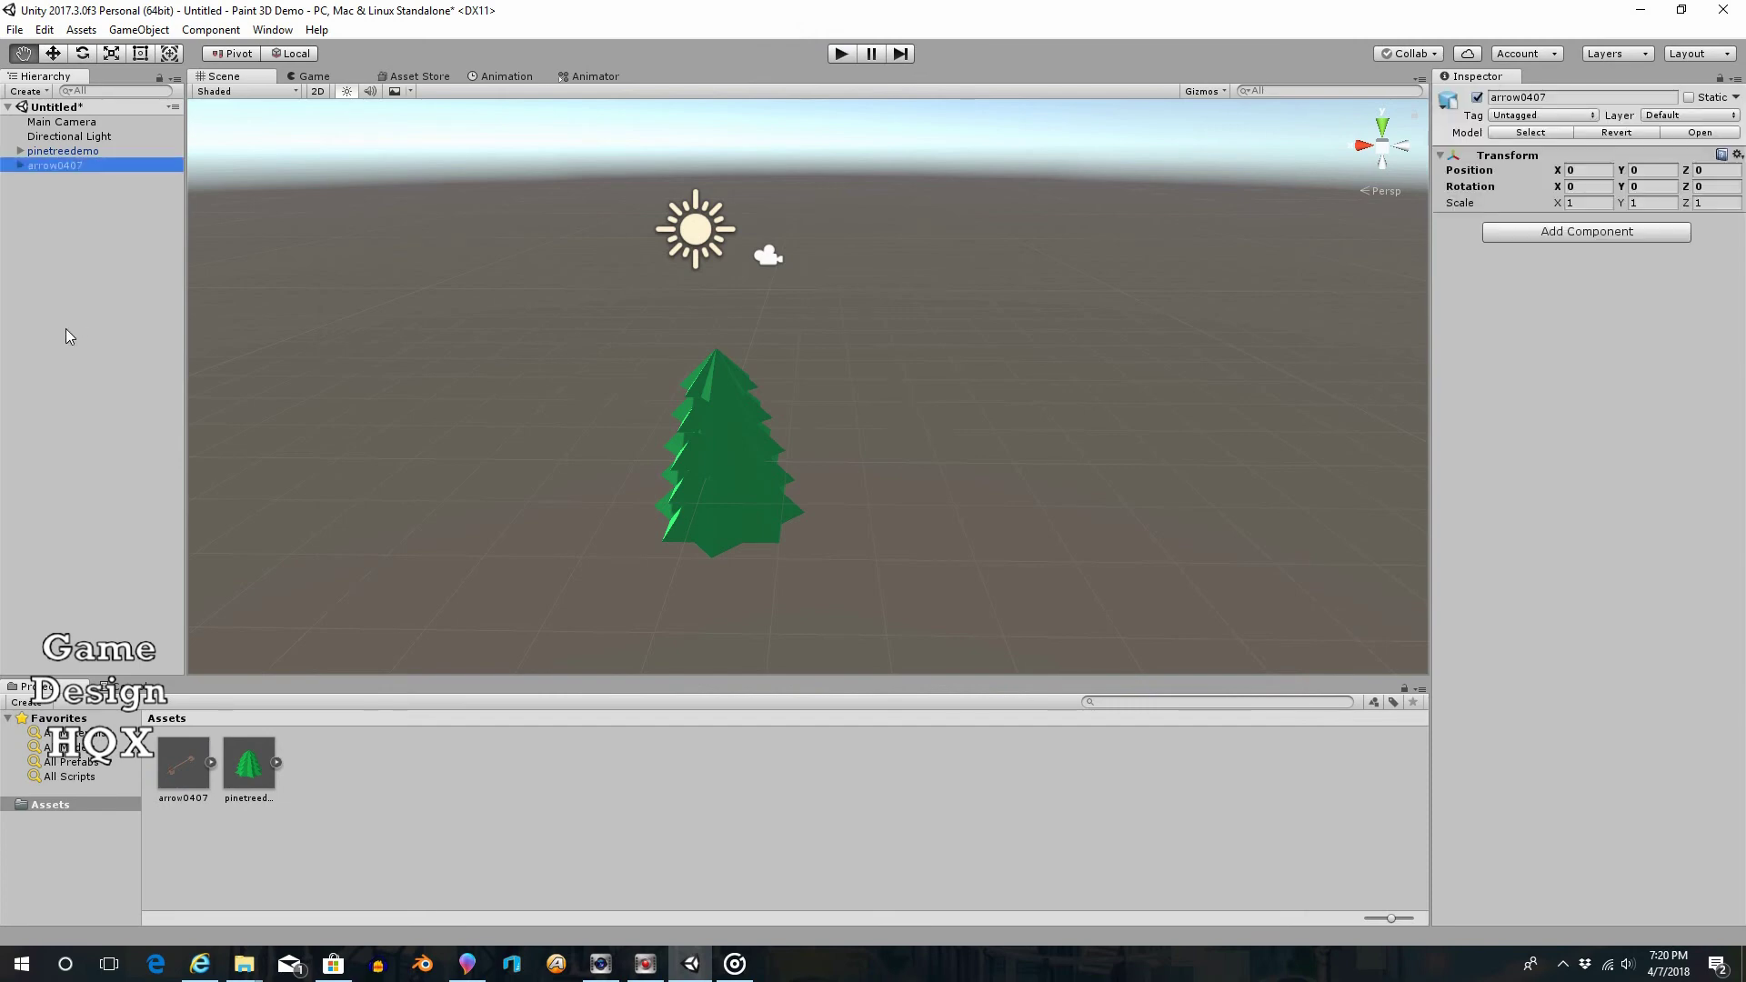
Set the import scale factor of the arrow0407 model to 500 and apply it
{"action": "left_click", "coordinate": [202, 757]}
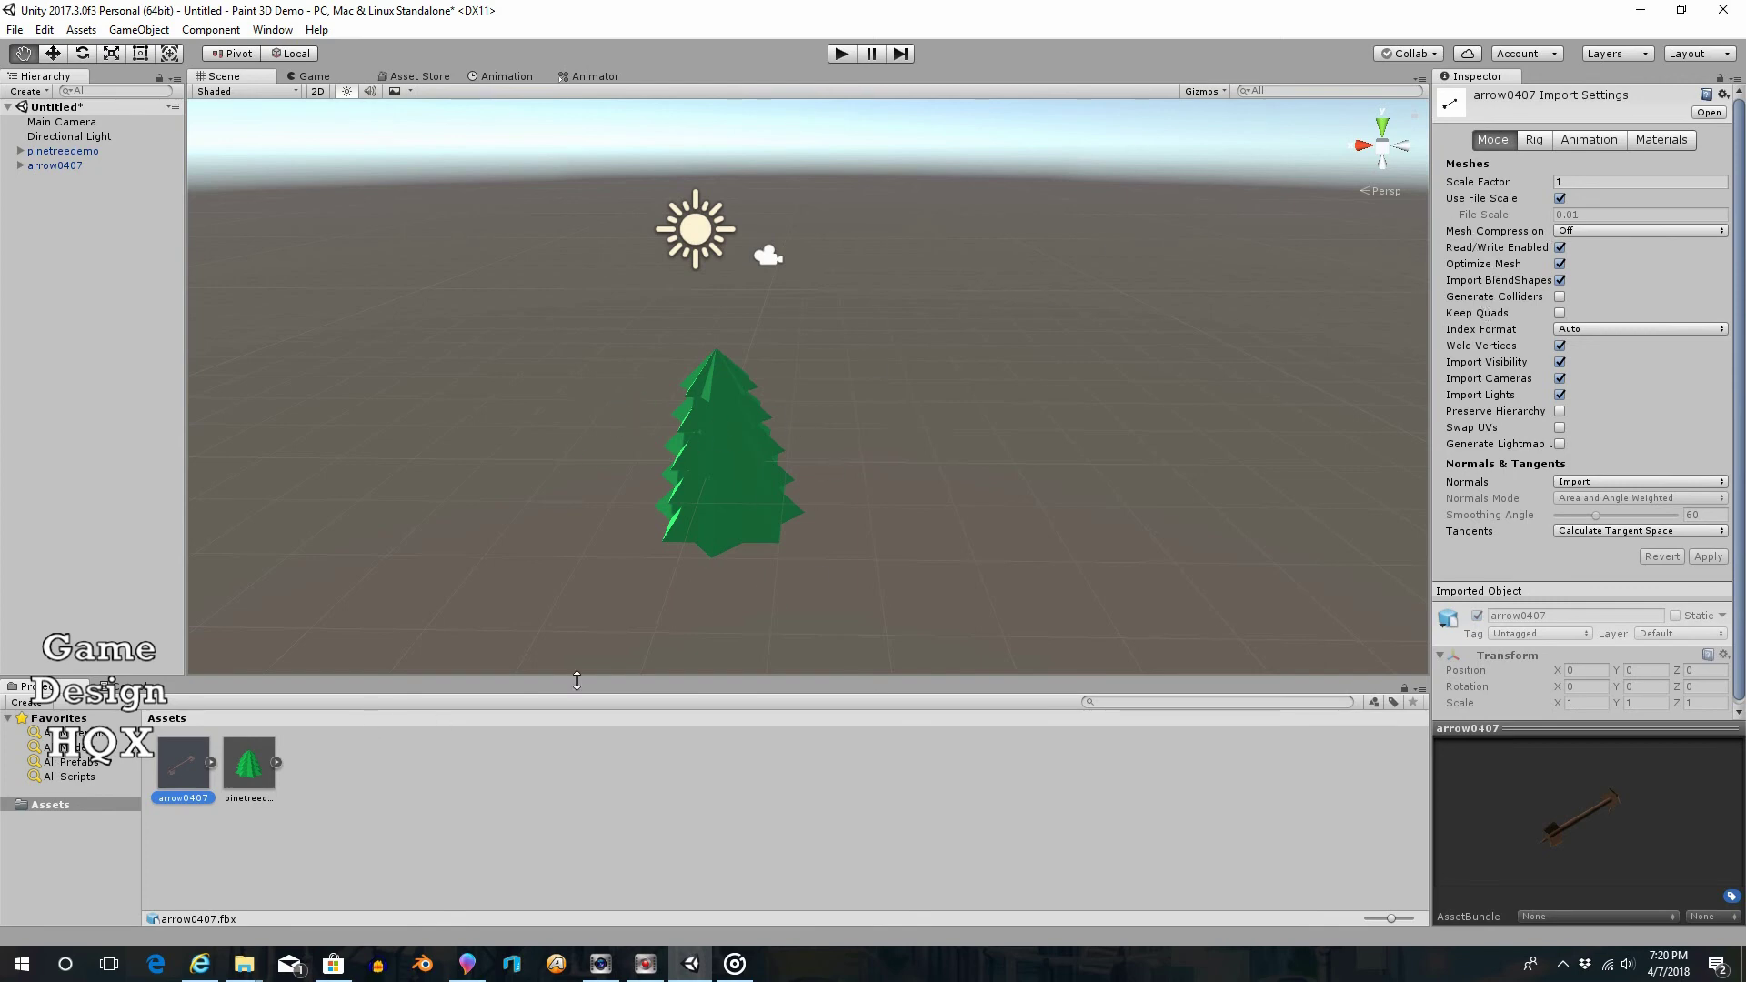
{"action": "left_click", "coordinate": [1605, 181]}
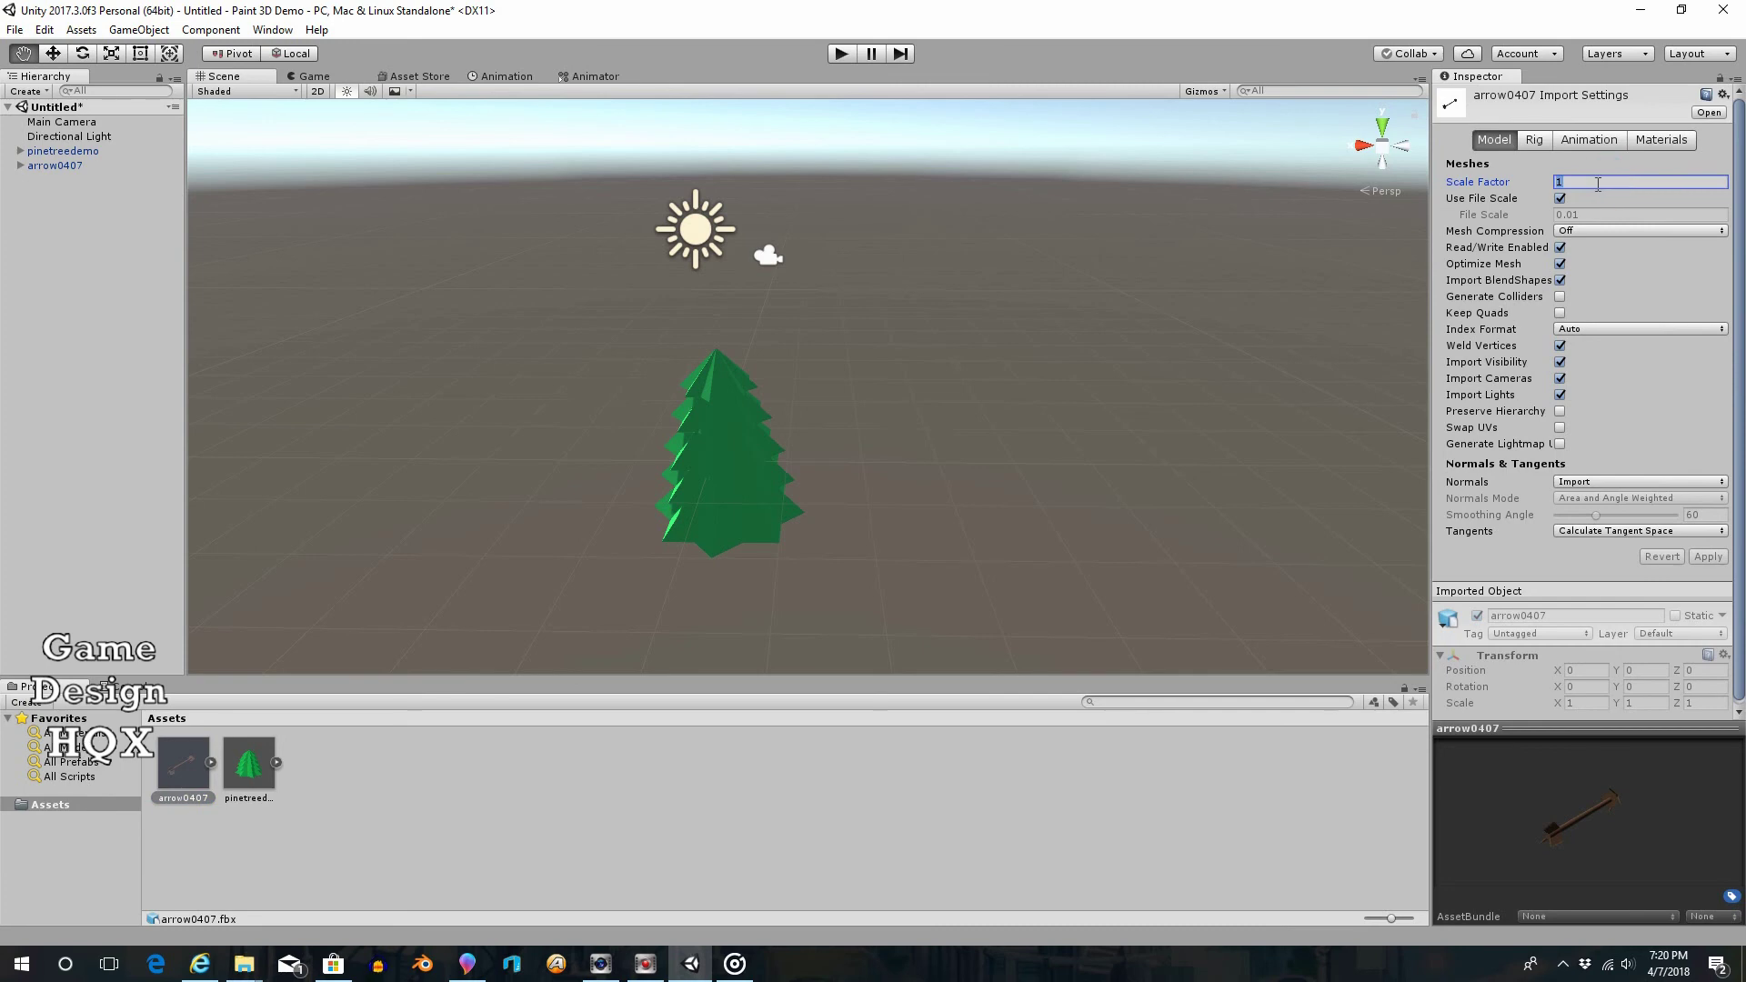
{"action": "type", "text": "500"}
{"action": "left_click", "coordinate": [937, 916]}
{"action": "left_click", "coordinate": [925, 514]}
{"action": "mouse_move", "coordinate": [618, 434]}
{"action": "right_mouse_down"}
{"action": "mouse_move", "coordinate": [745, 406]}
{"action": "mouse_move", "coordinate": [694, 472]}
{"action": "mouse_move", "coordinate": [642, 440]}
{"action": "right_mouse_up"}
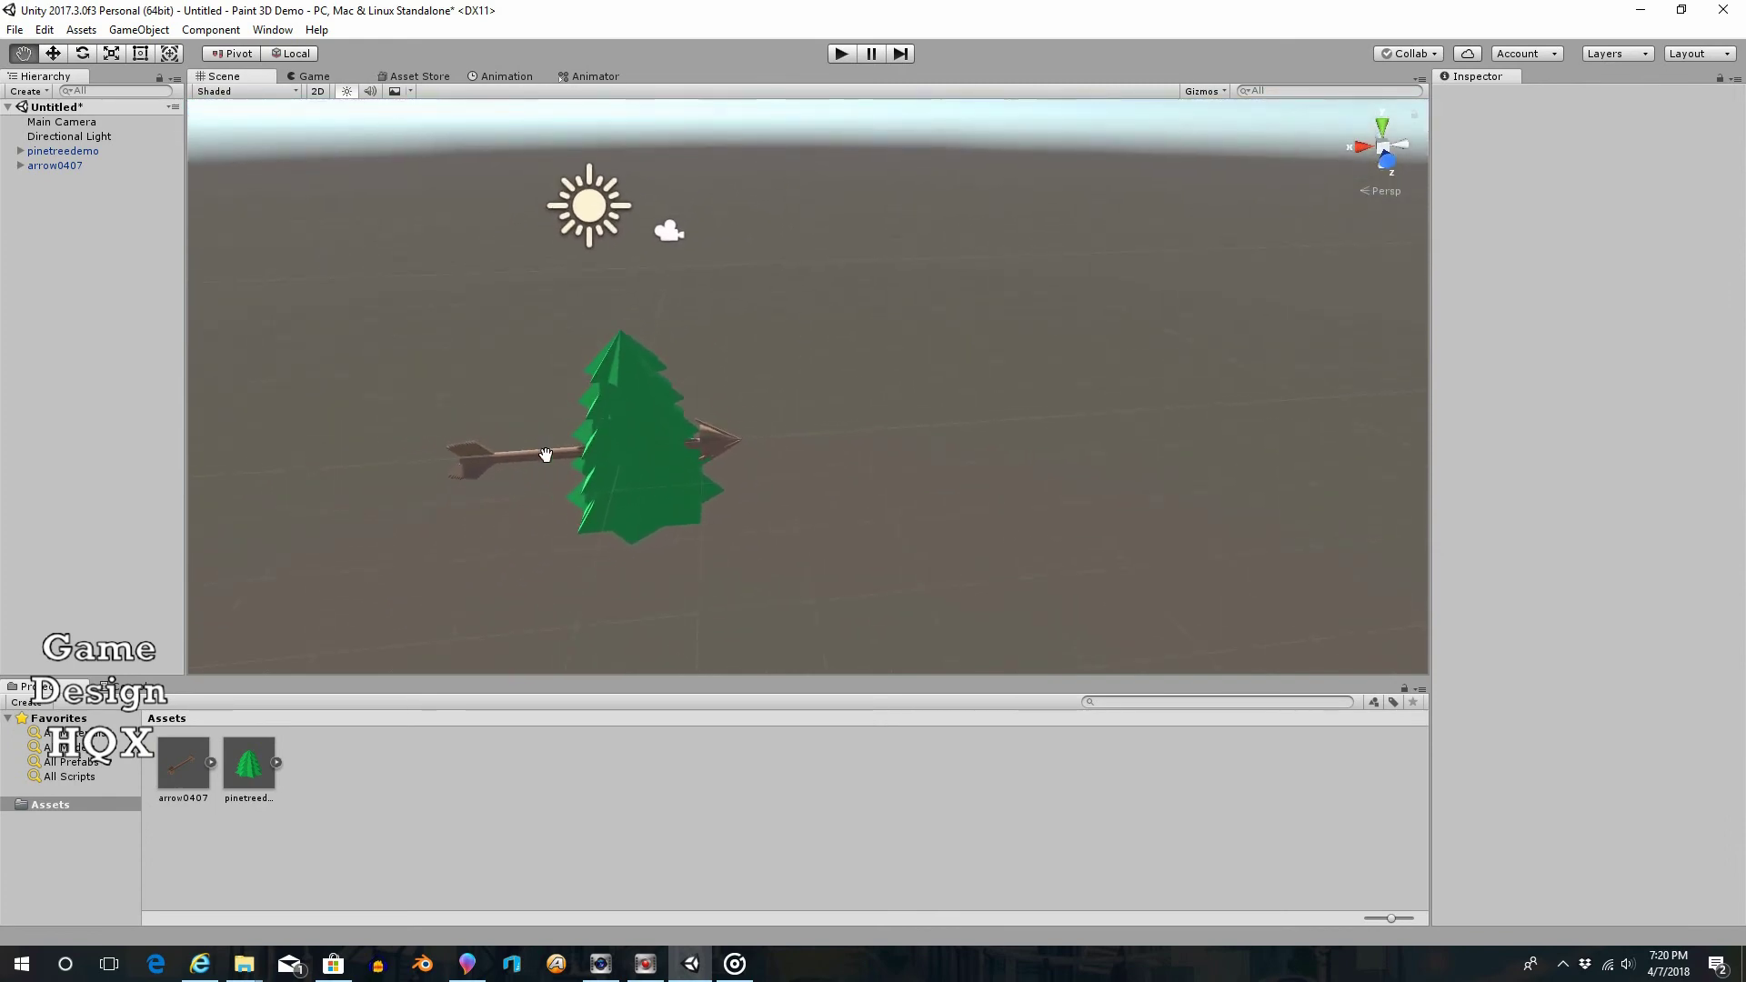
Move the arrow along the X axis to about 2.29 so it clears the pine tree, with its tip facing the trunk
{"action": "left_click", "coordinate": [53, 52]}
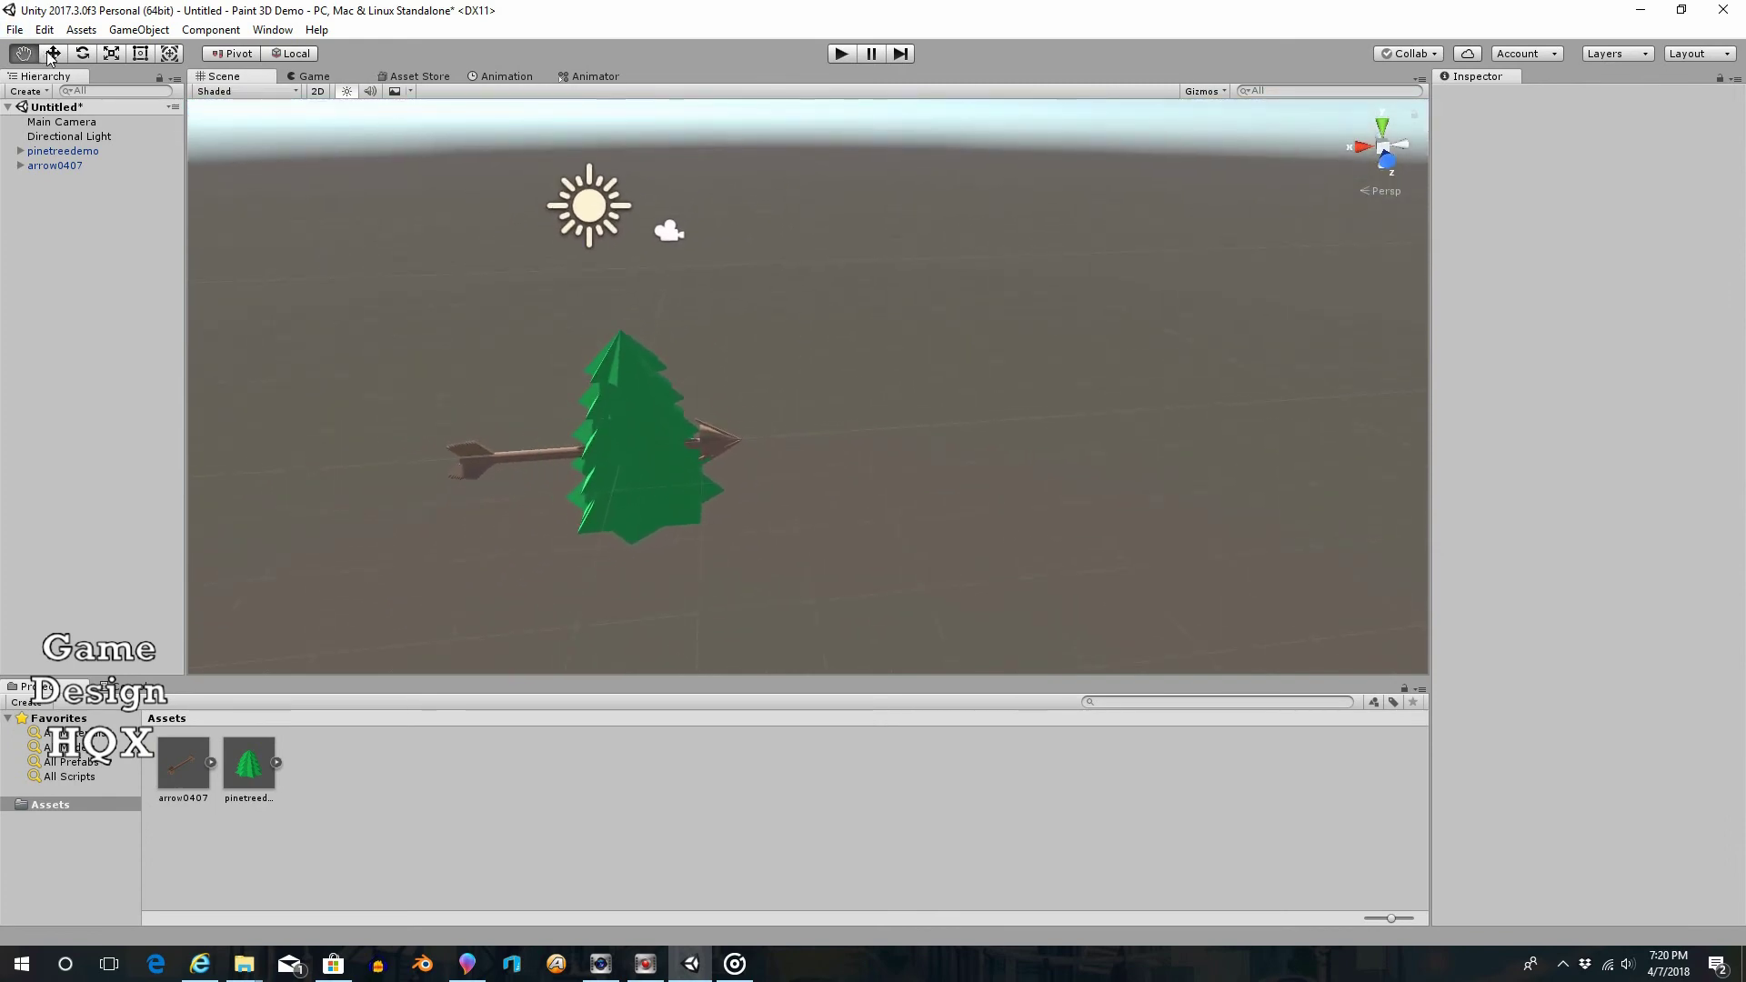
{"action": "left_click", "coordinate": [67, 169]}
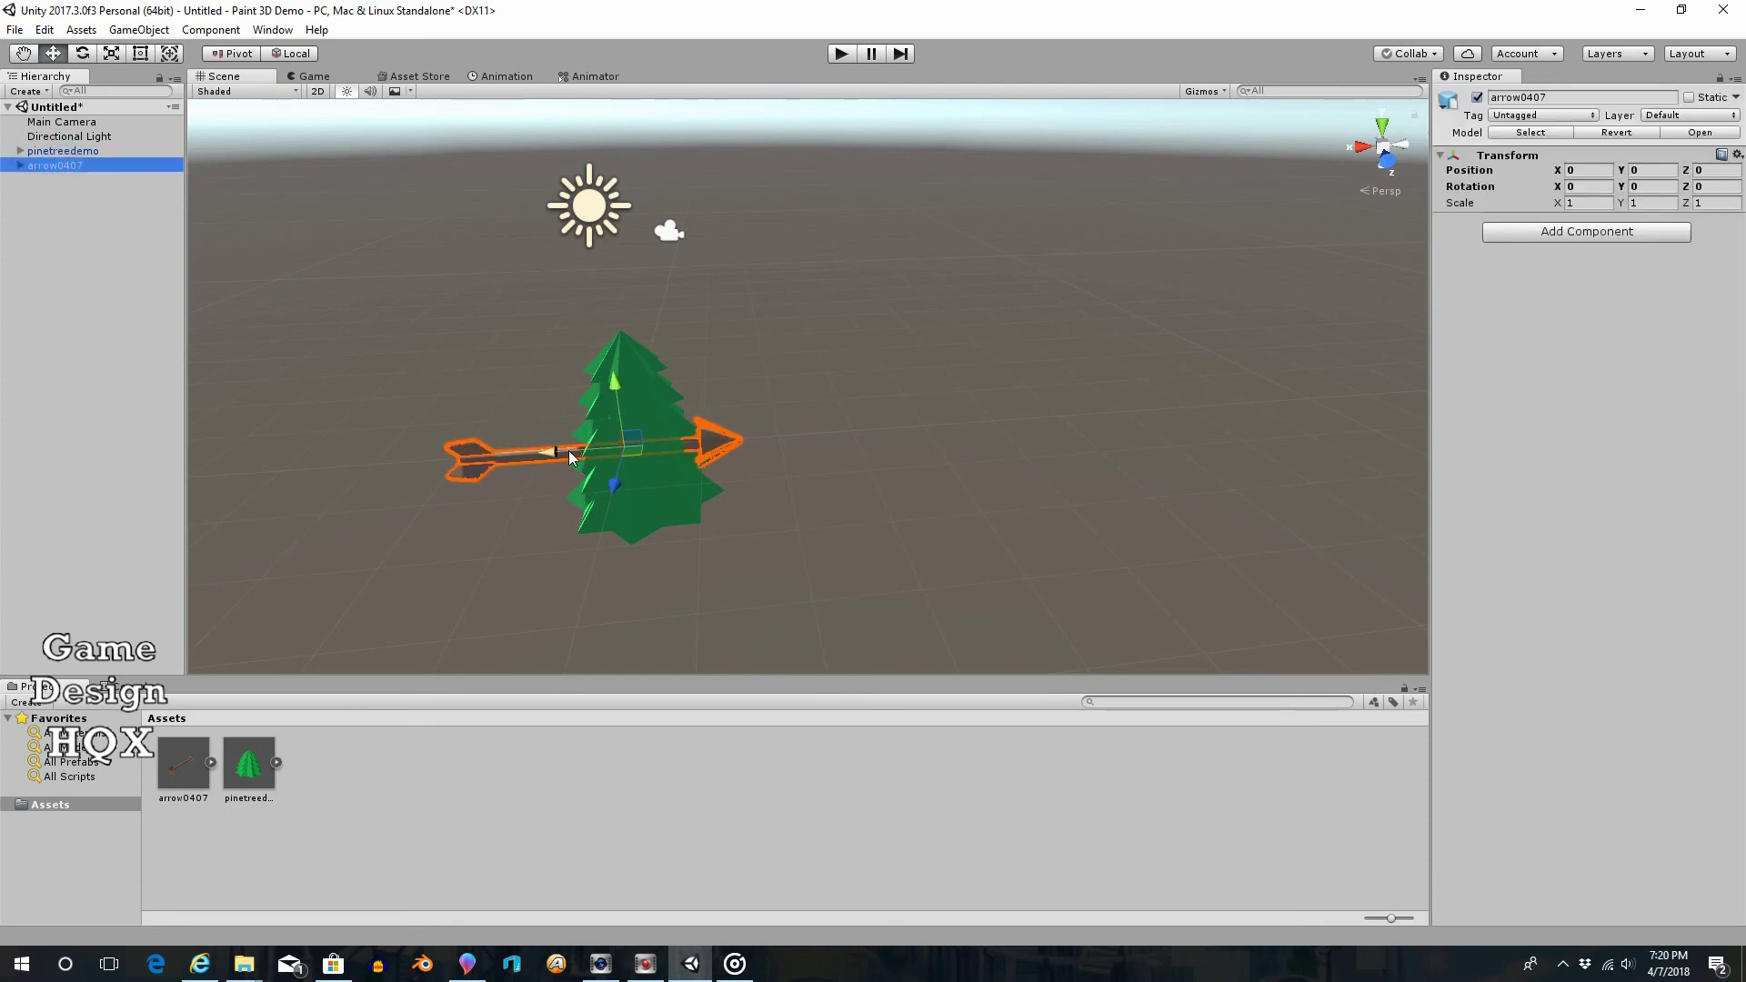
{"action": "left_click_drag", "start_coordinate": [569, 450], "coordinate": [364, 428]}
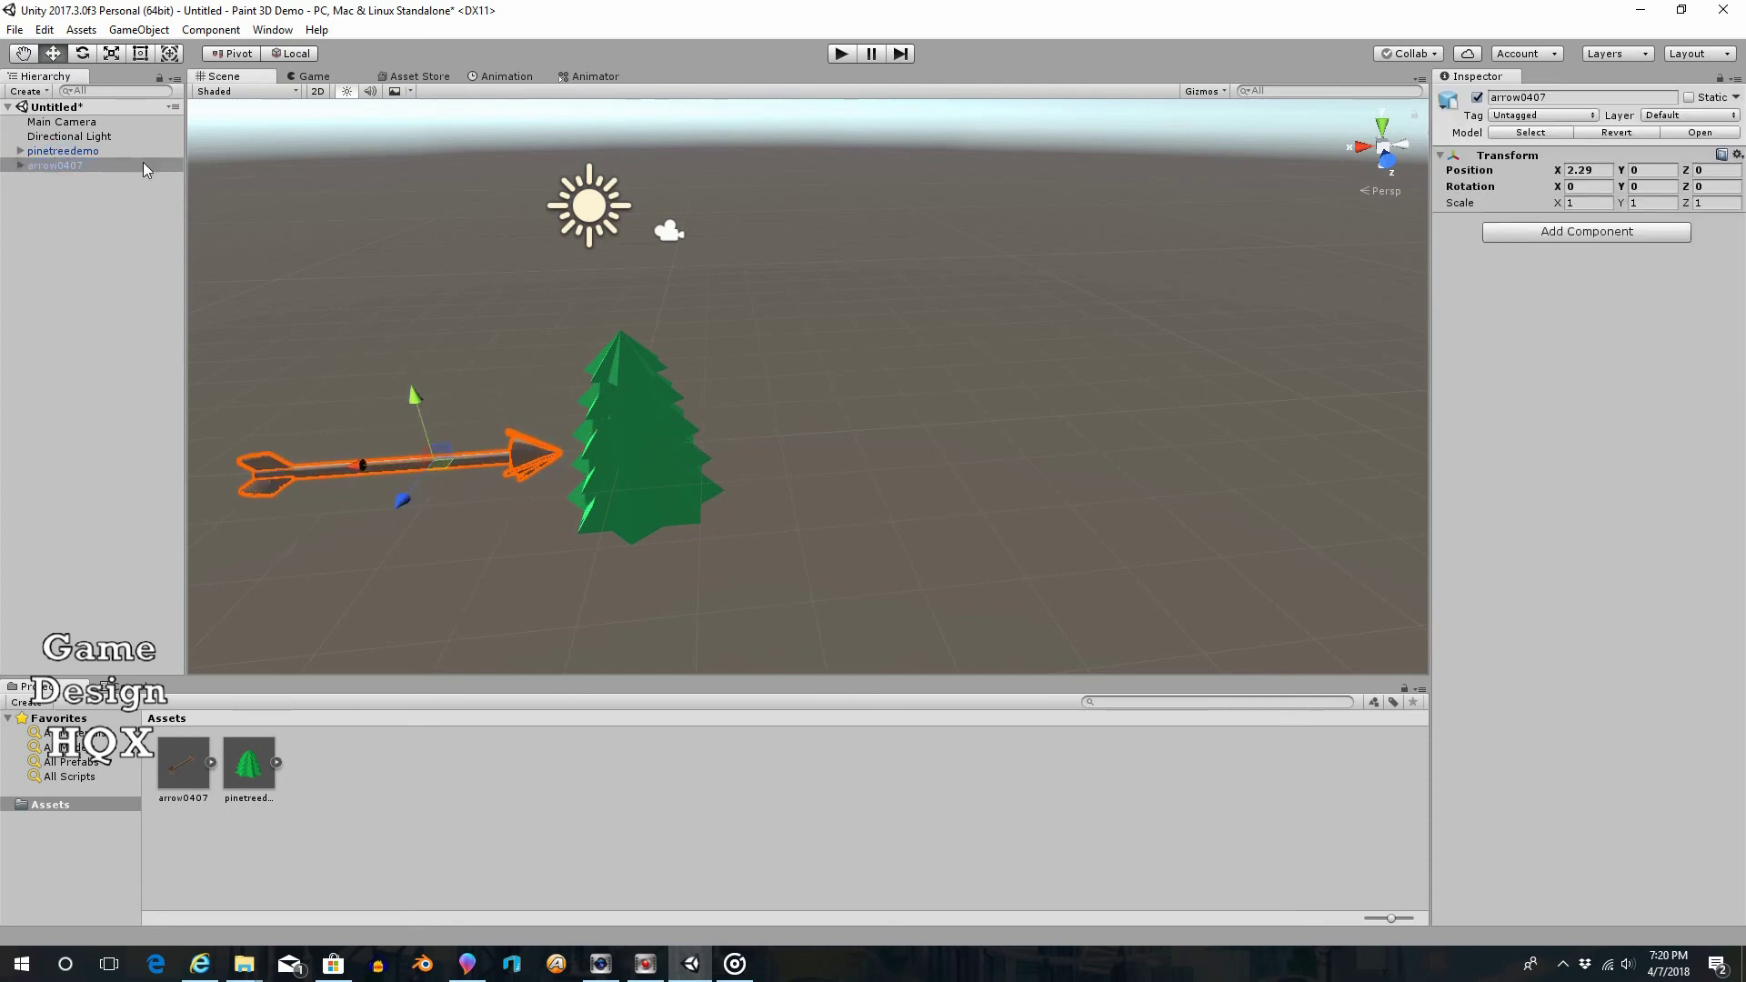
Examine the arrow beside the pine tree up close from different angles
{"action": "left_click", "coordinate": [22, 53]}
{"action": "left_click_drag", "start_coordinate": [458, 384], "coordinate": [754, 397], "text": "alt"}
{"action": "scroll", "coordinate": [754, 396], "scroll_direction": "up", "scroll_amount": 3}
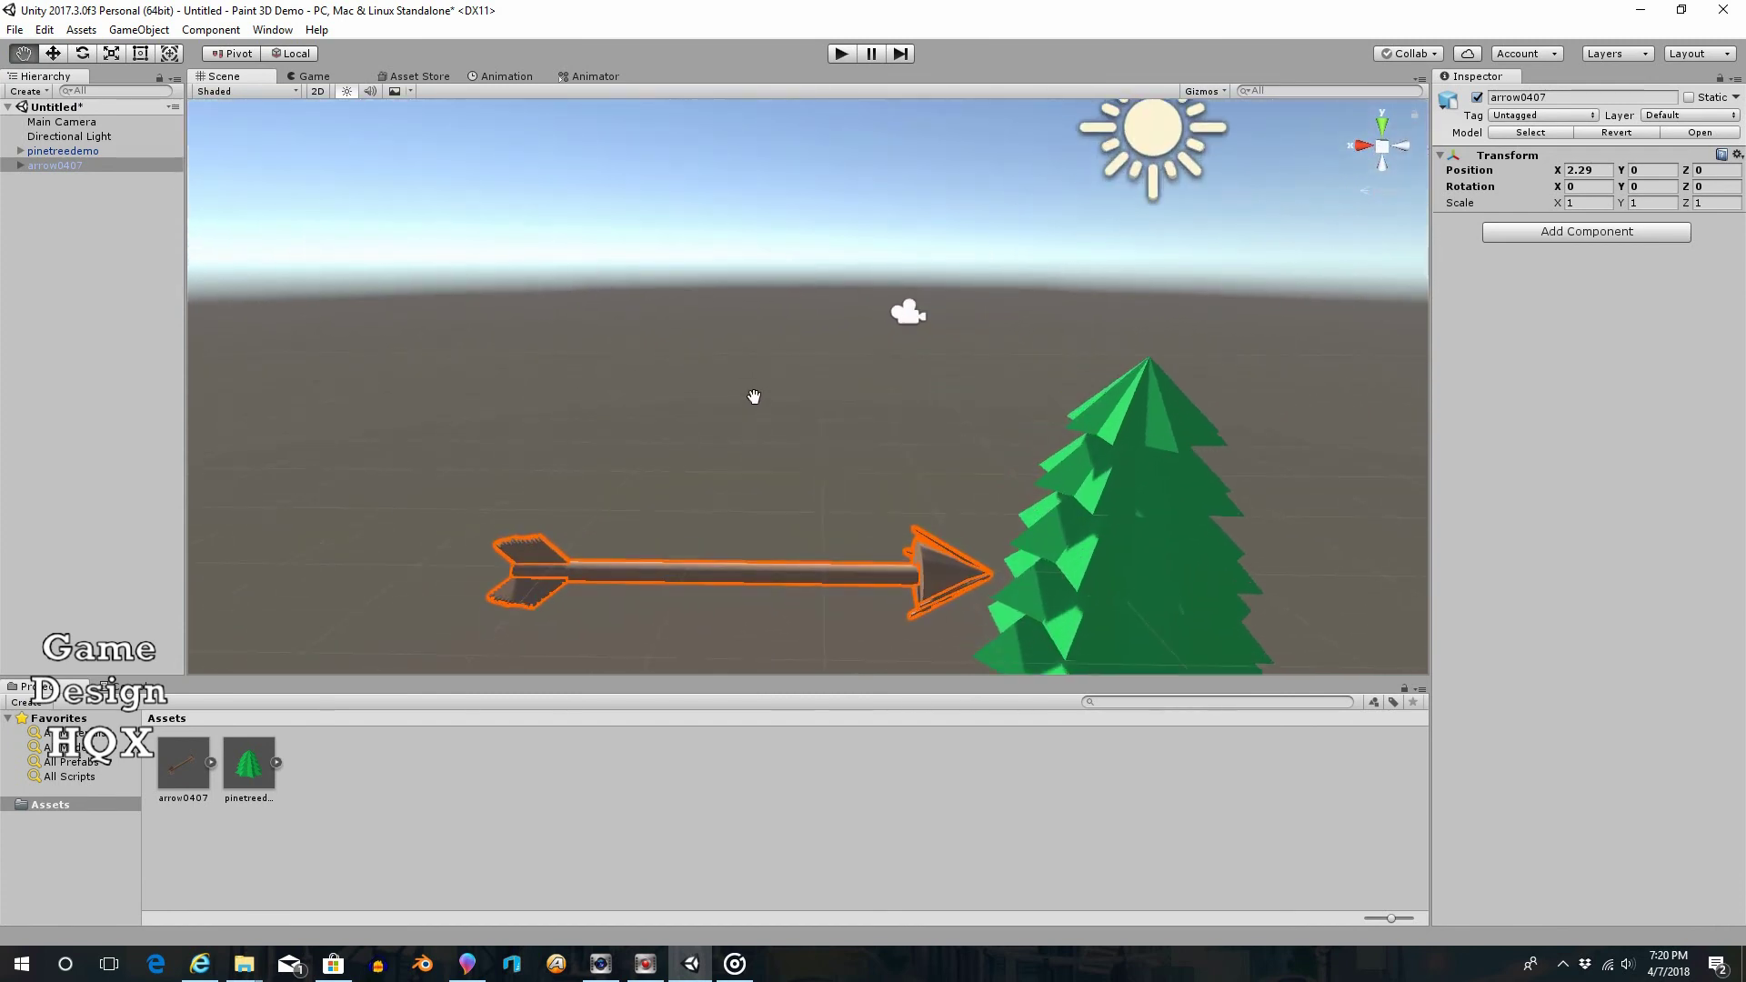
{"action": "left_click_drag", "start_coordinate": [834, 468], "coordinate": [795, 585], "text": "alt"}
{"action": "scroll", "coordinate": [740, 491], "scroll_direction": "down", "scroll_amount": 2}
{"action": "left_click_drag", "start_coordinate": [578, 488], "coordinate": [679, 480]}
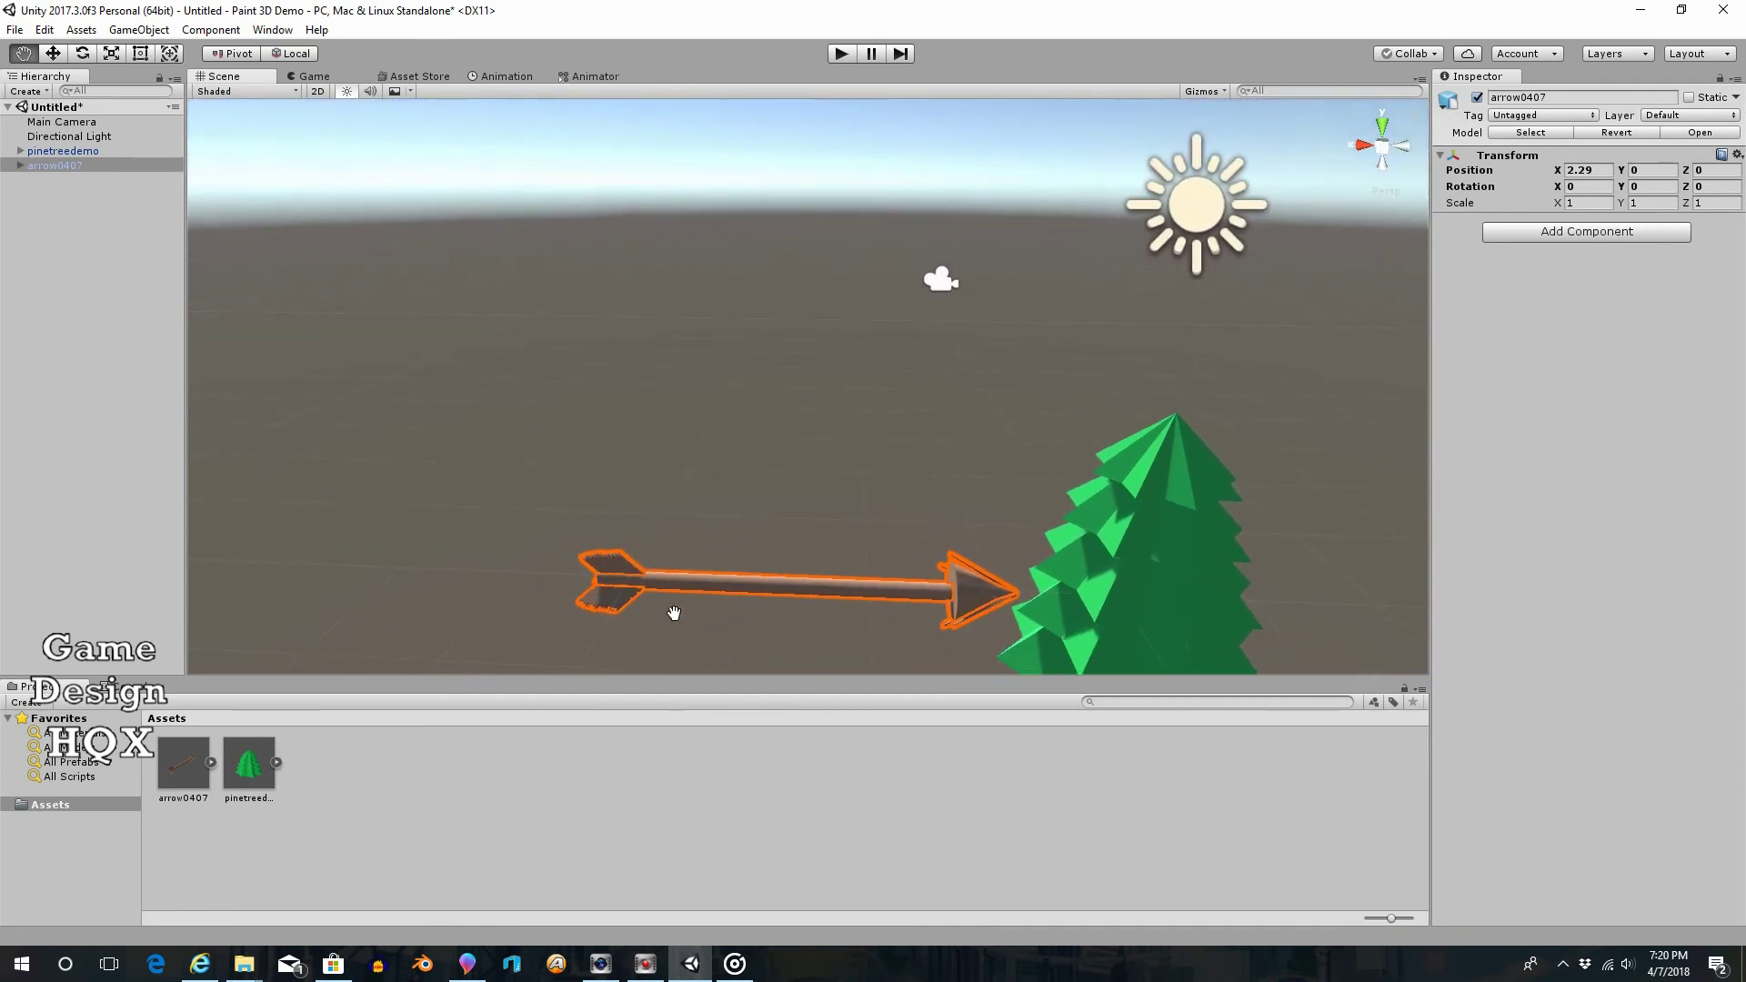
Deselect the arrow and examine it beside the pine tree from below and from the side
{"action": "left_click", "coordinate": [53, 53]}
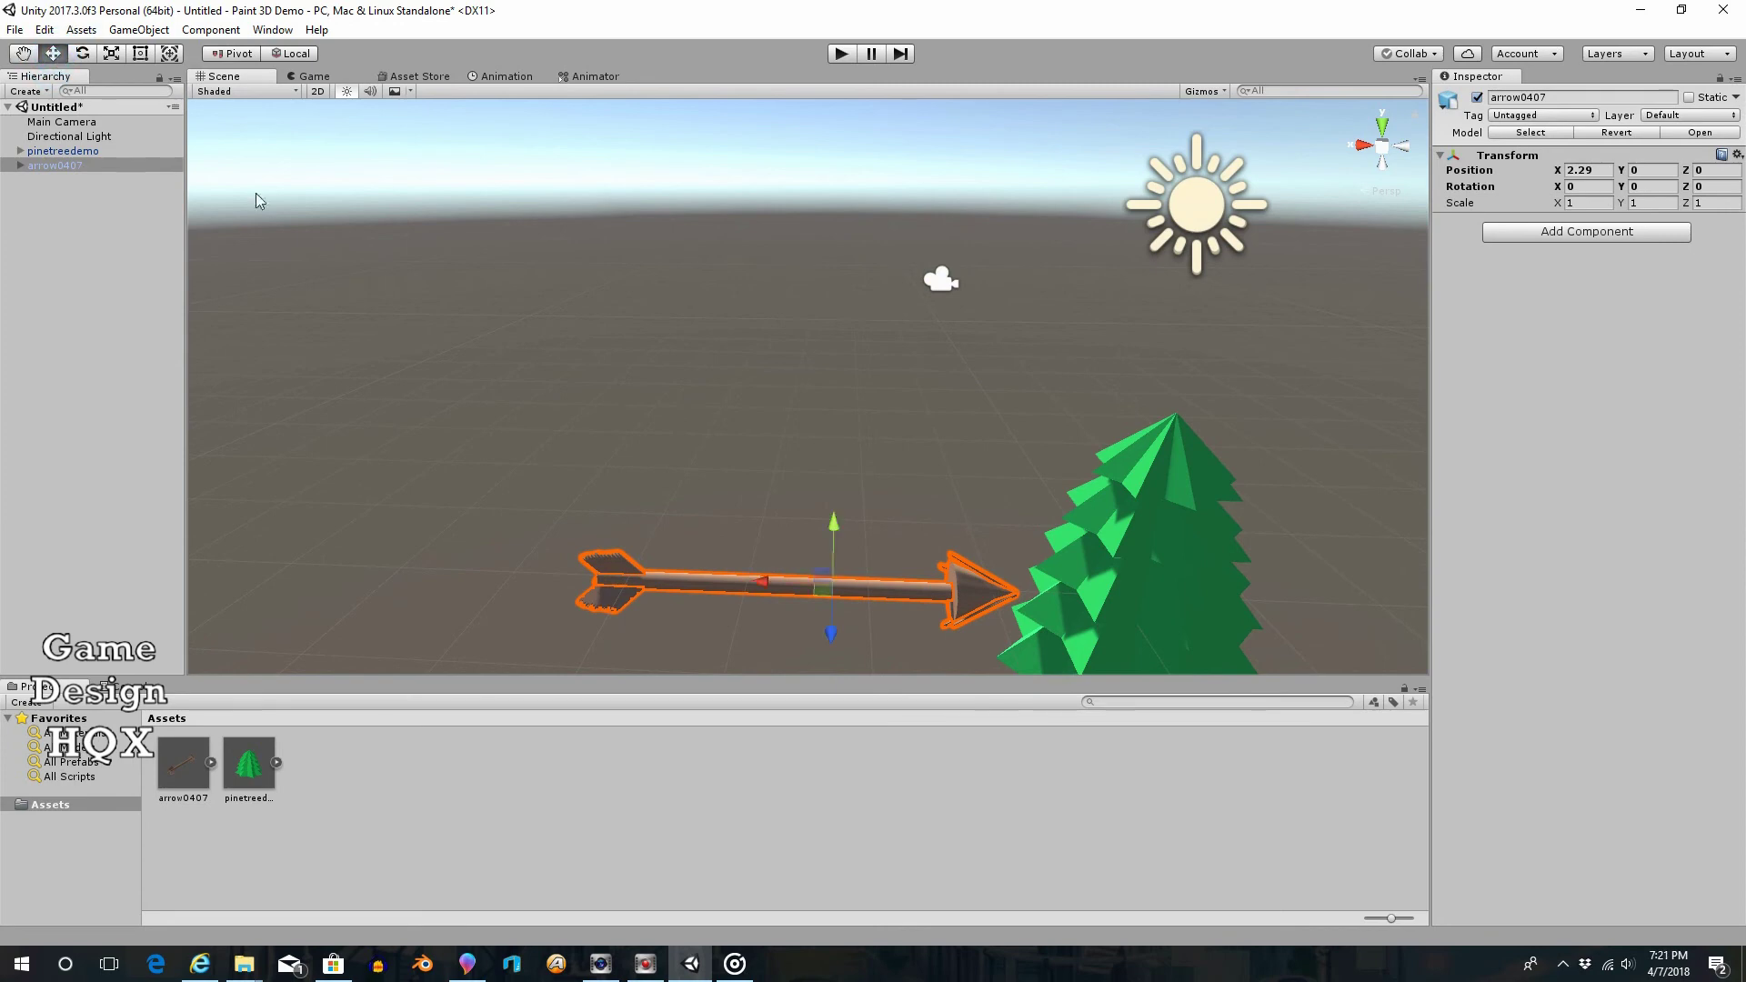
{"action": "left_click", "coordinate": [772, 812]}
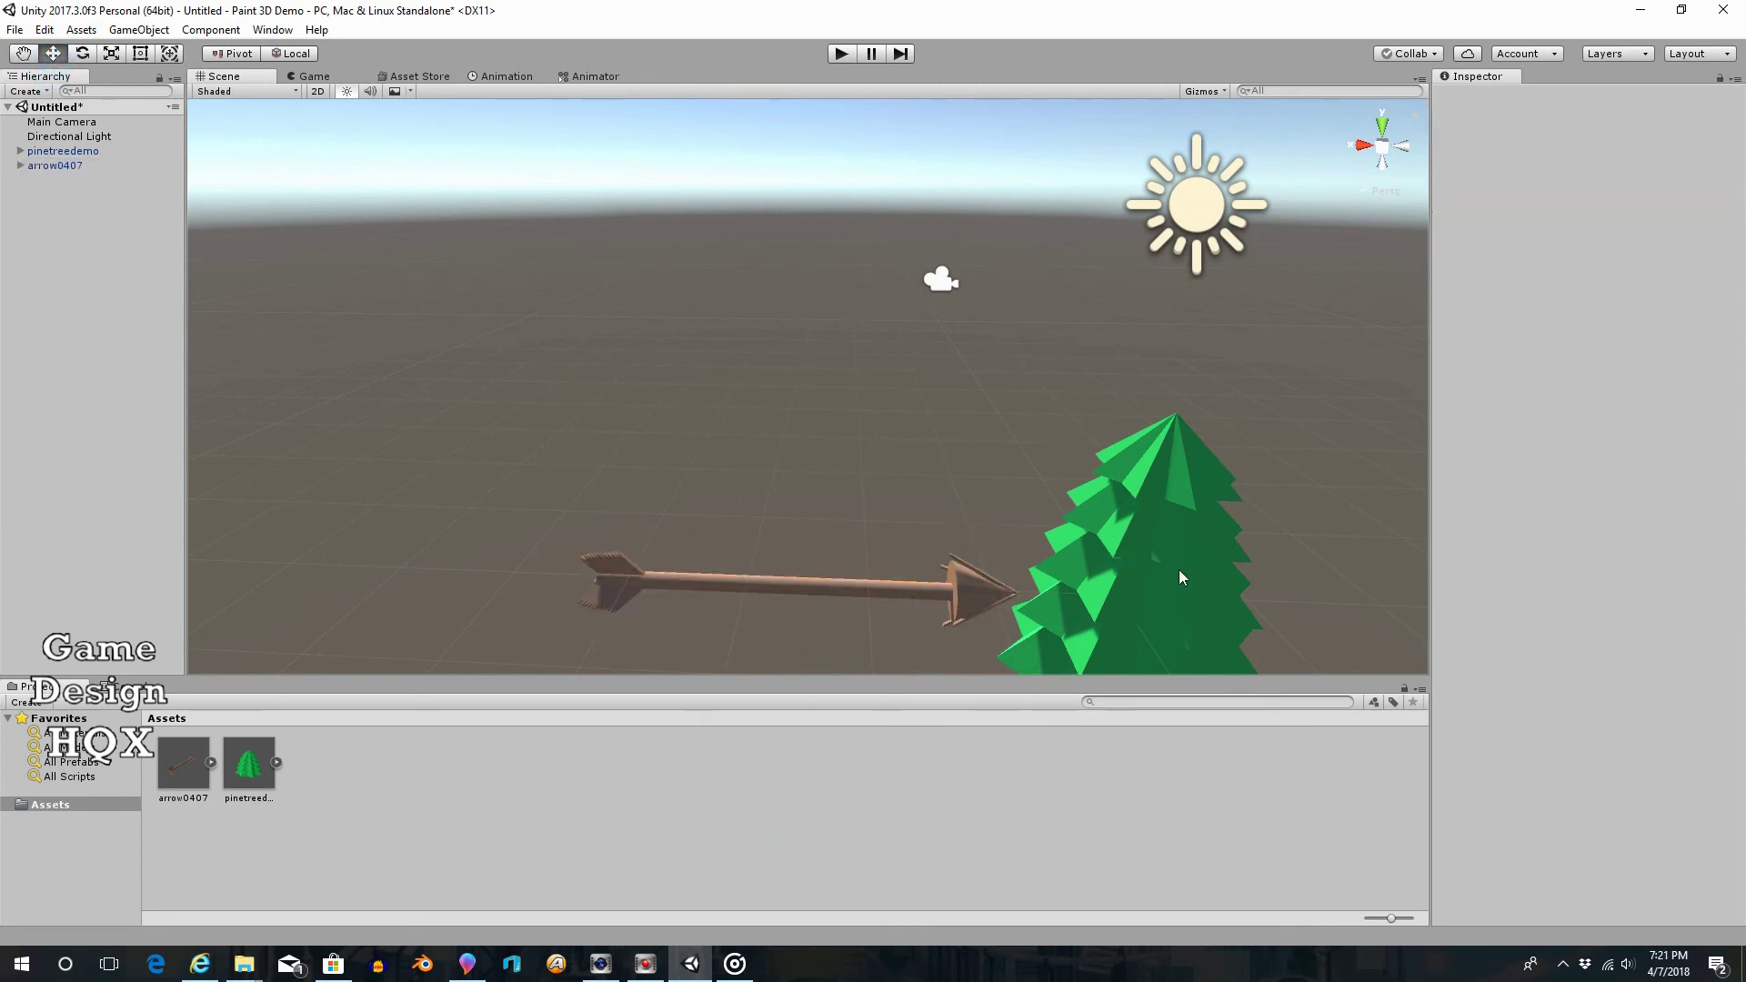
{"action": "scroll", "coordinate": [1191, 545], "scroll_direction": "down", "scroll_amount": 4}
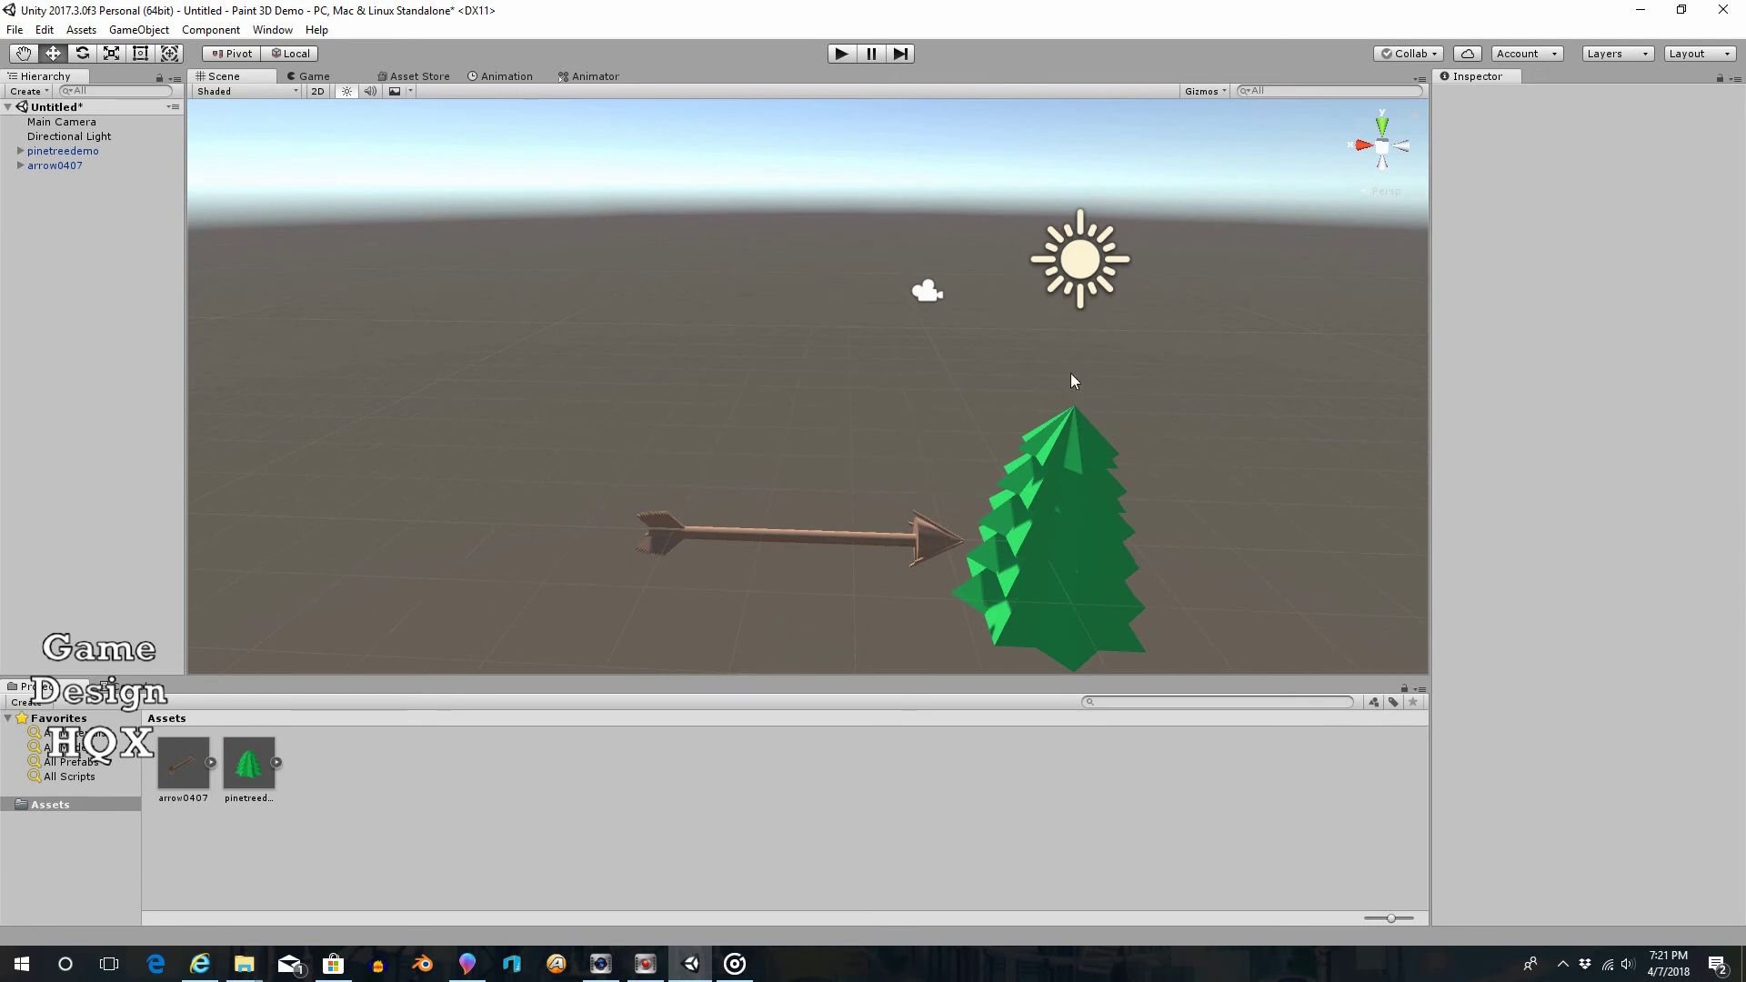
{"action": "left_click", "coordinate": [25, 55]}
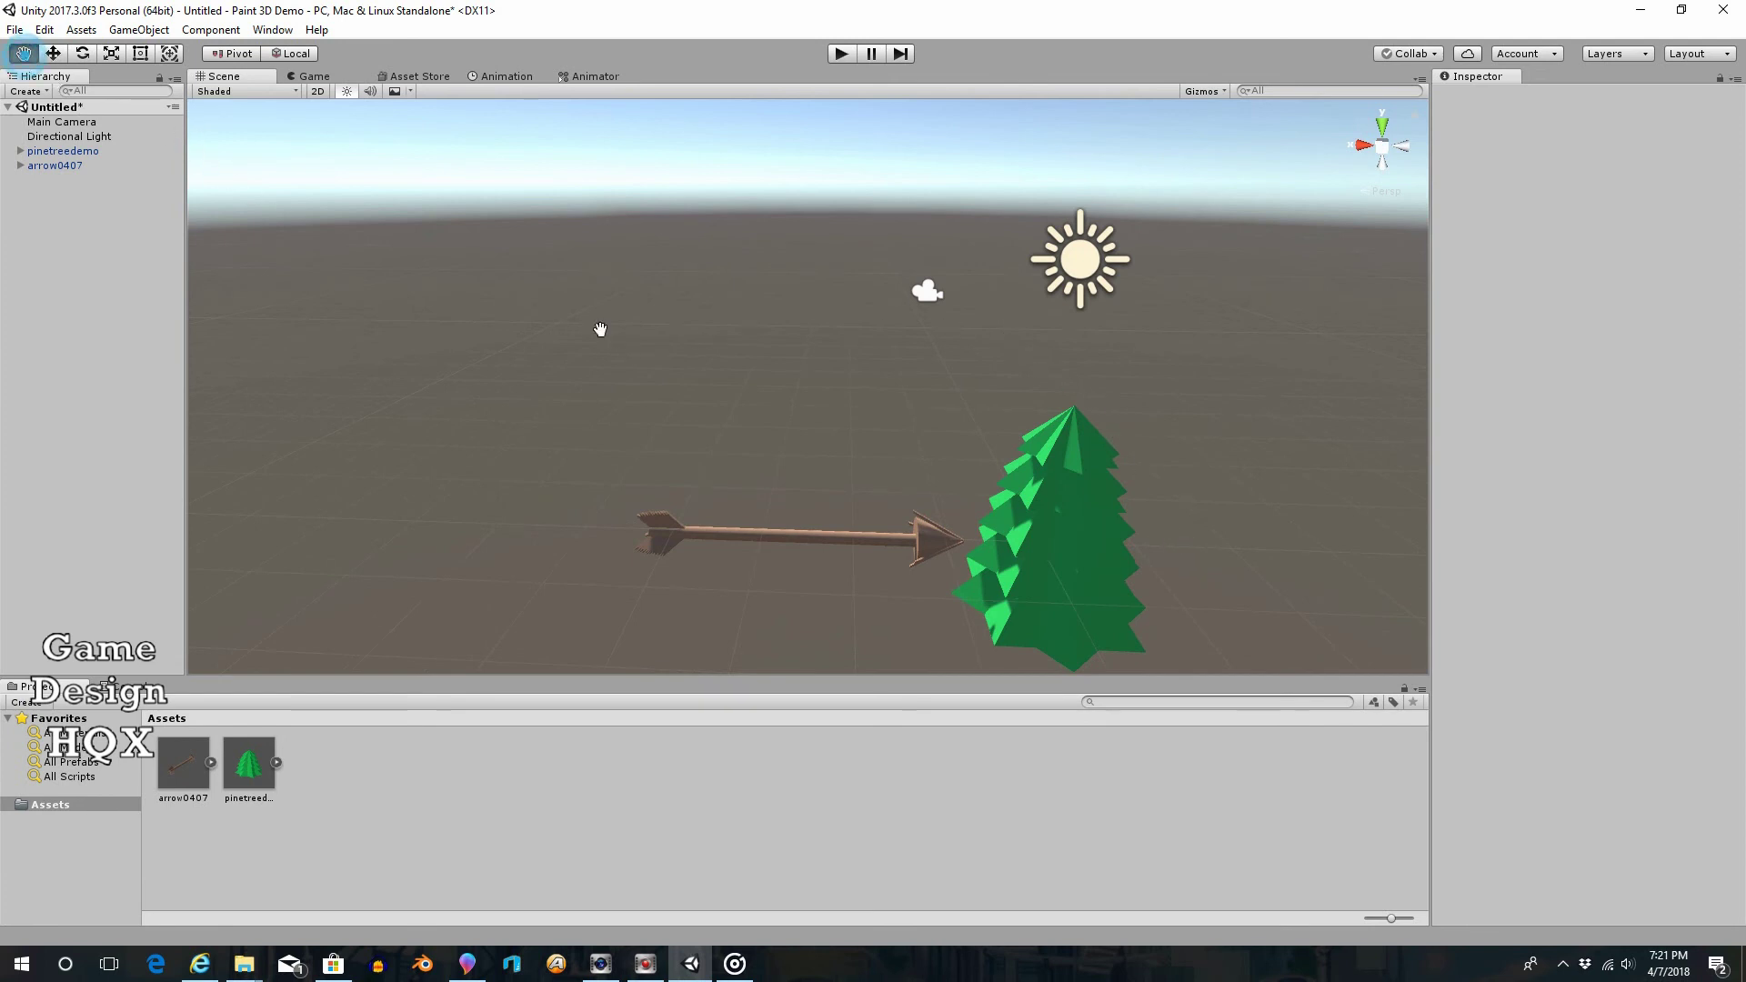
{"action": "right_click_drag", "start_coordinate": [1130, 582], "coordinate": [1105, 479]}
{"action": "left_click_drag", "start_coordinate": [1141, 608], "coordinate": [1002, 424]}
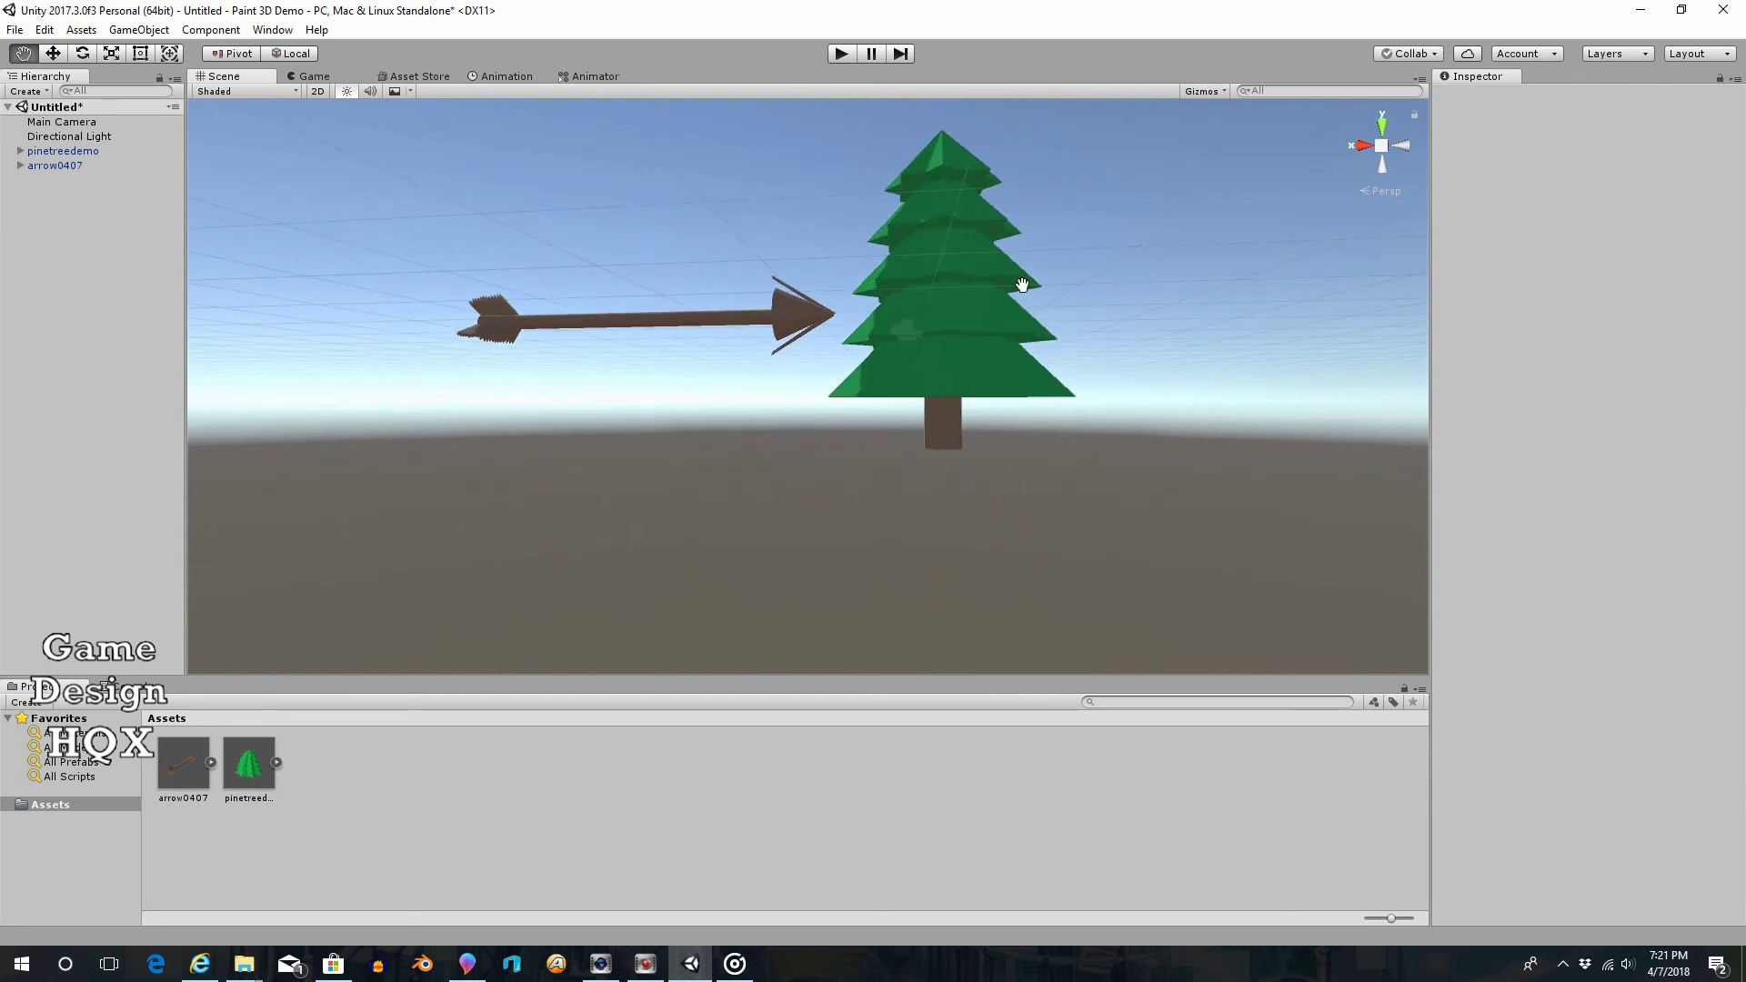
{"action": "right_click_drag", "start_coordinate": [1022, 285], "coordinate": [1033, 351]}
{"action": "left_click_drag", "start_coordinate": [964, 272], "coordinate": [1086, 483]}
{"action": "left_click_drag", "start_coordinate": [740, 549], "coordinate": [760, 565]}
{"action": "mouse_move", "coordinate": [740, 495]}
{"action": "right_mouse_down"}
{"action": "mouse_move", "coordinate": [830, 495]}
{"action": "mouse_move", "coordinate": [759, 501]}
{"action": "right_mouse_up"}
Create a material named feather in the project assets and set its albedo color to black
{"action": "right_click", "coordinate": [421, 779]}
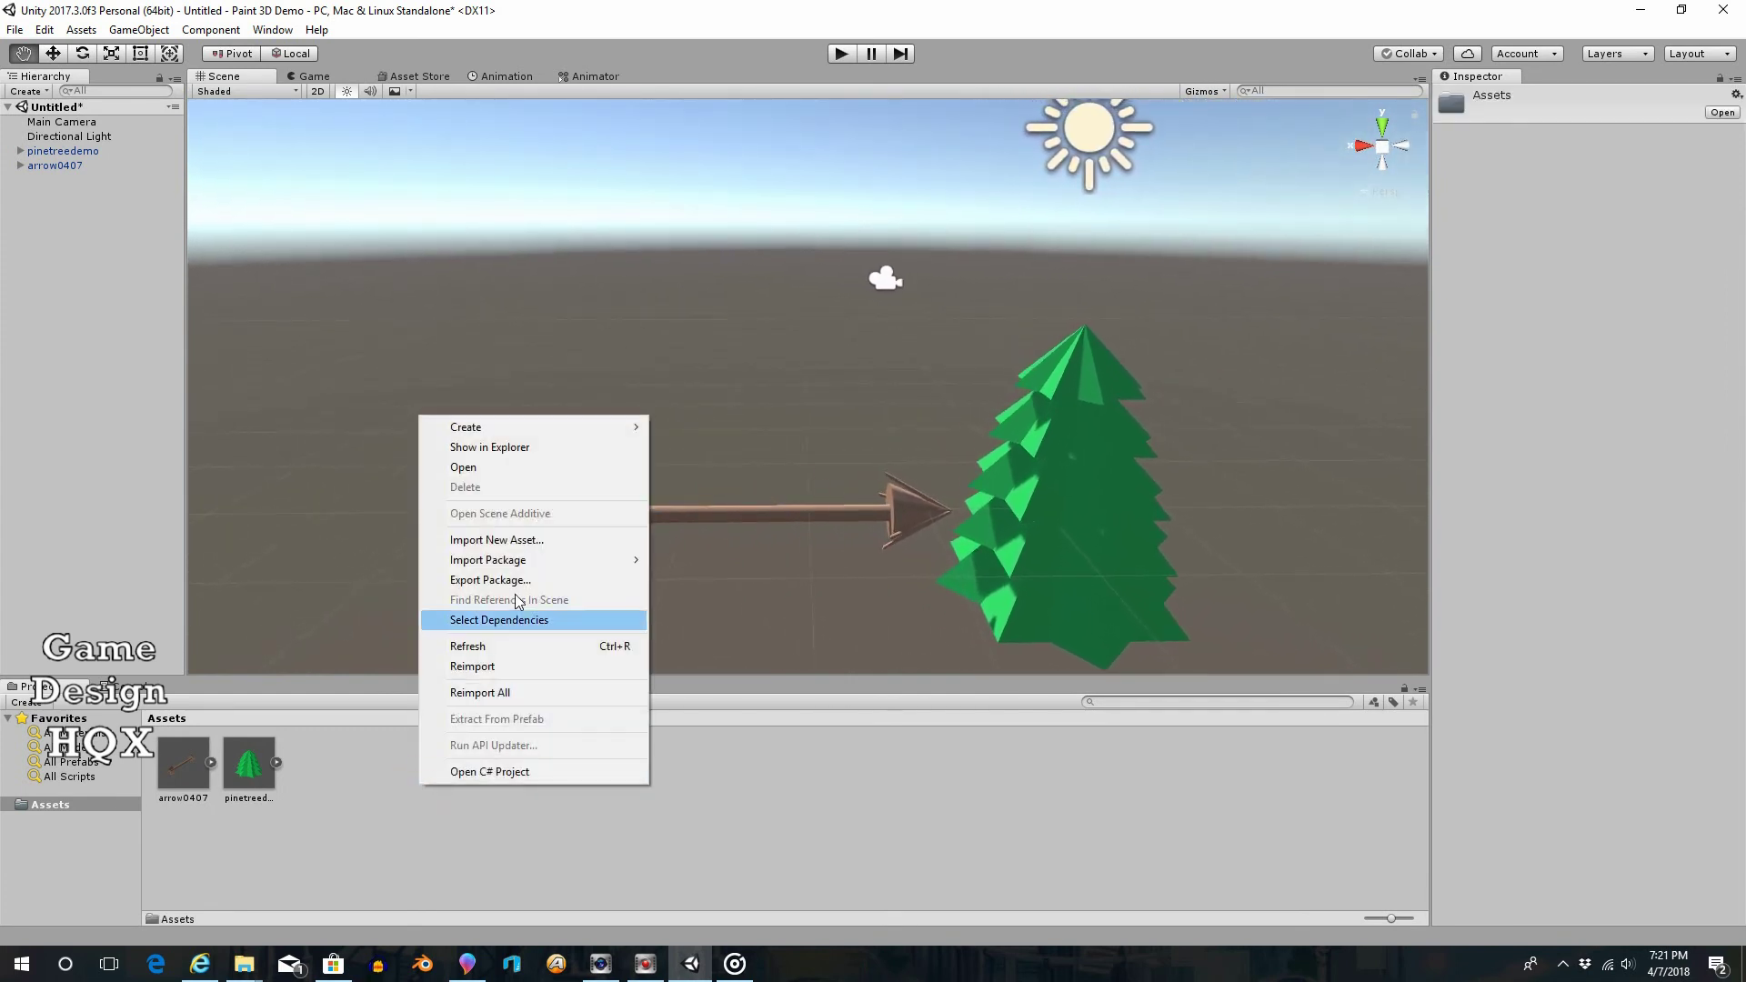
{"action": "mouse_move", "coordinate": [552, 428]}
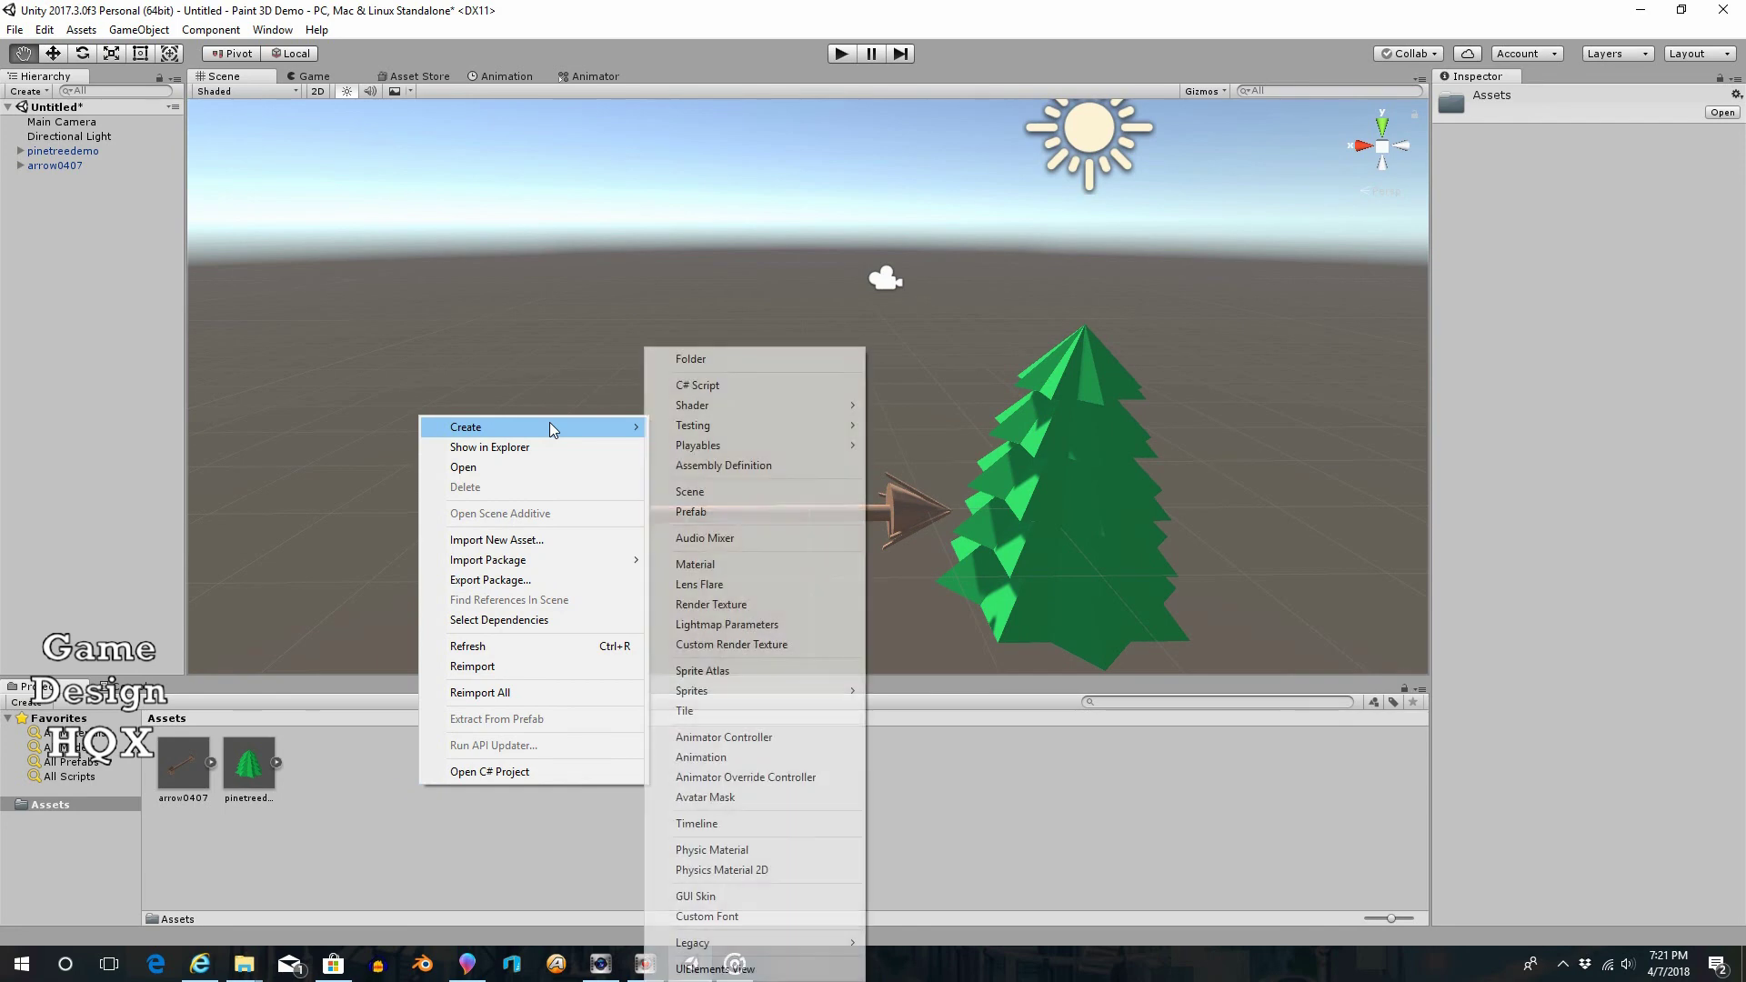
{"action": "left_click", "coordinate": [732, 564]}
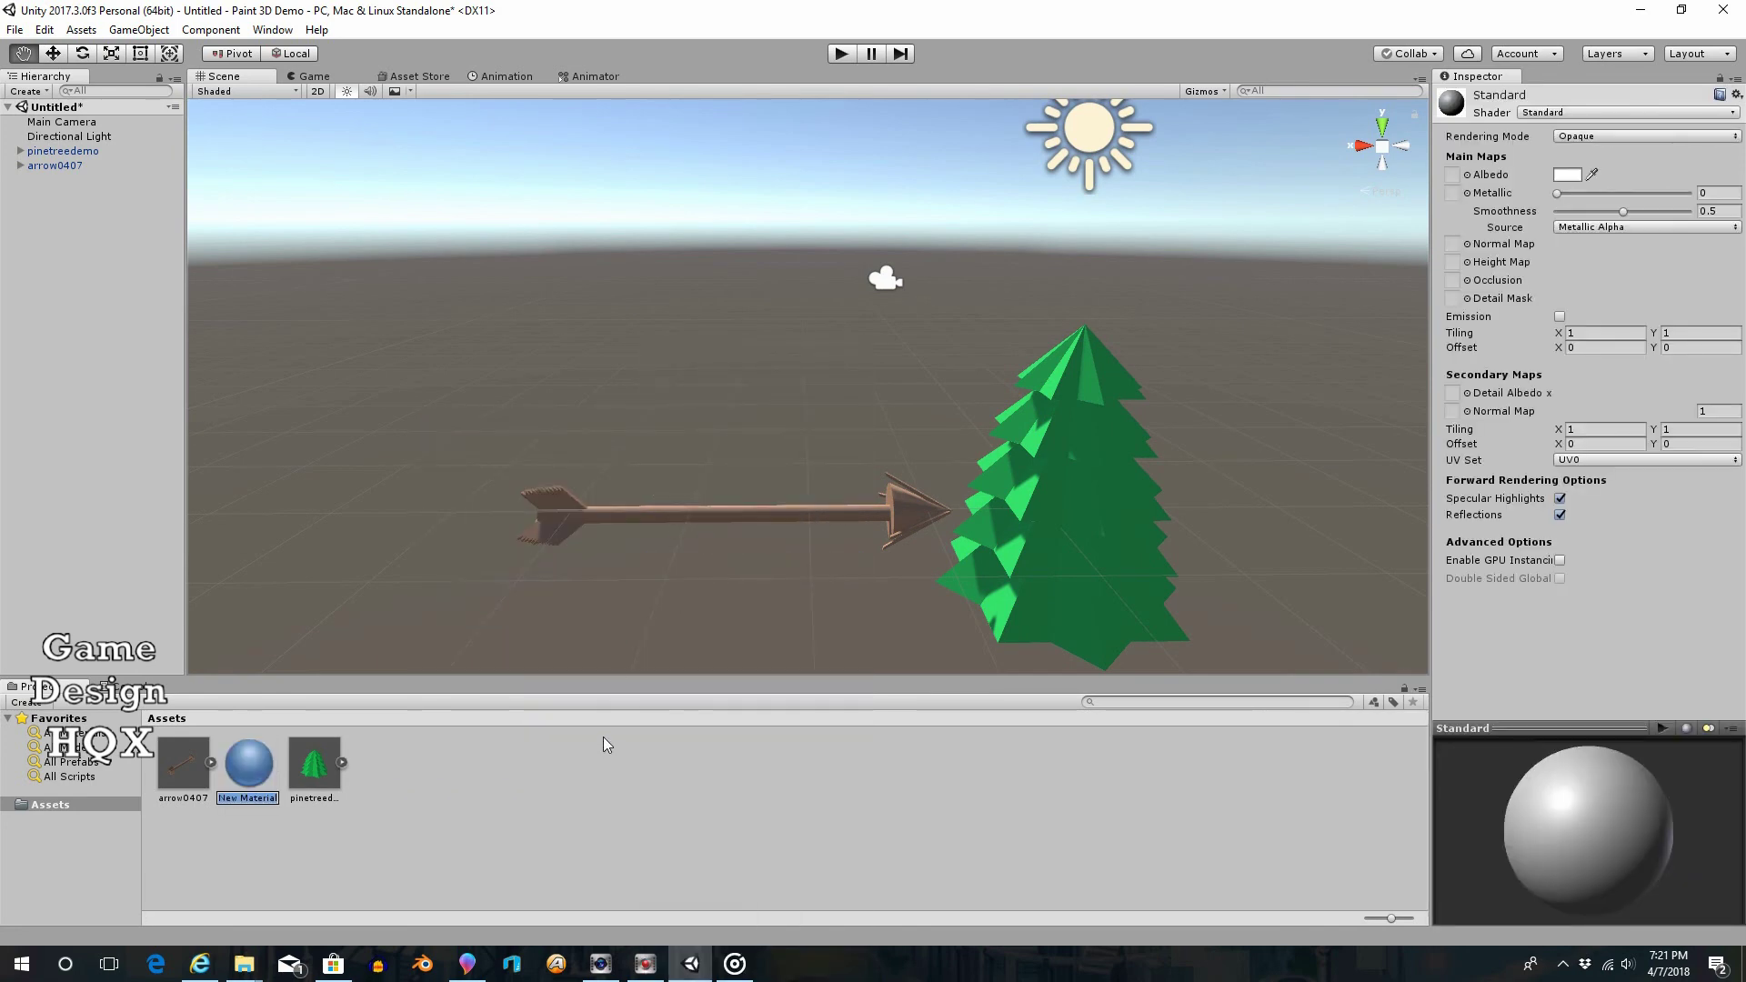
{"action": "type", "text": "feather"}
{"action": "key", "text": "Return"}
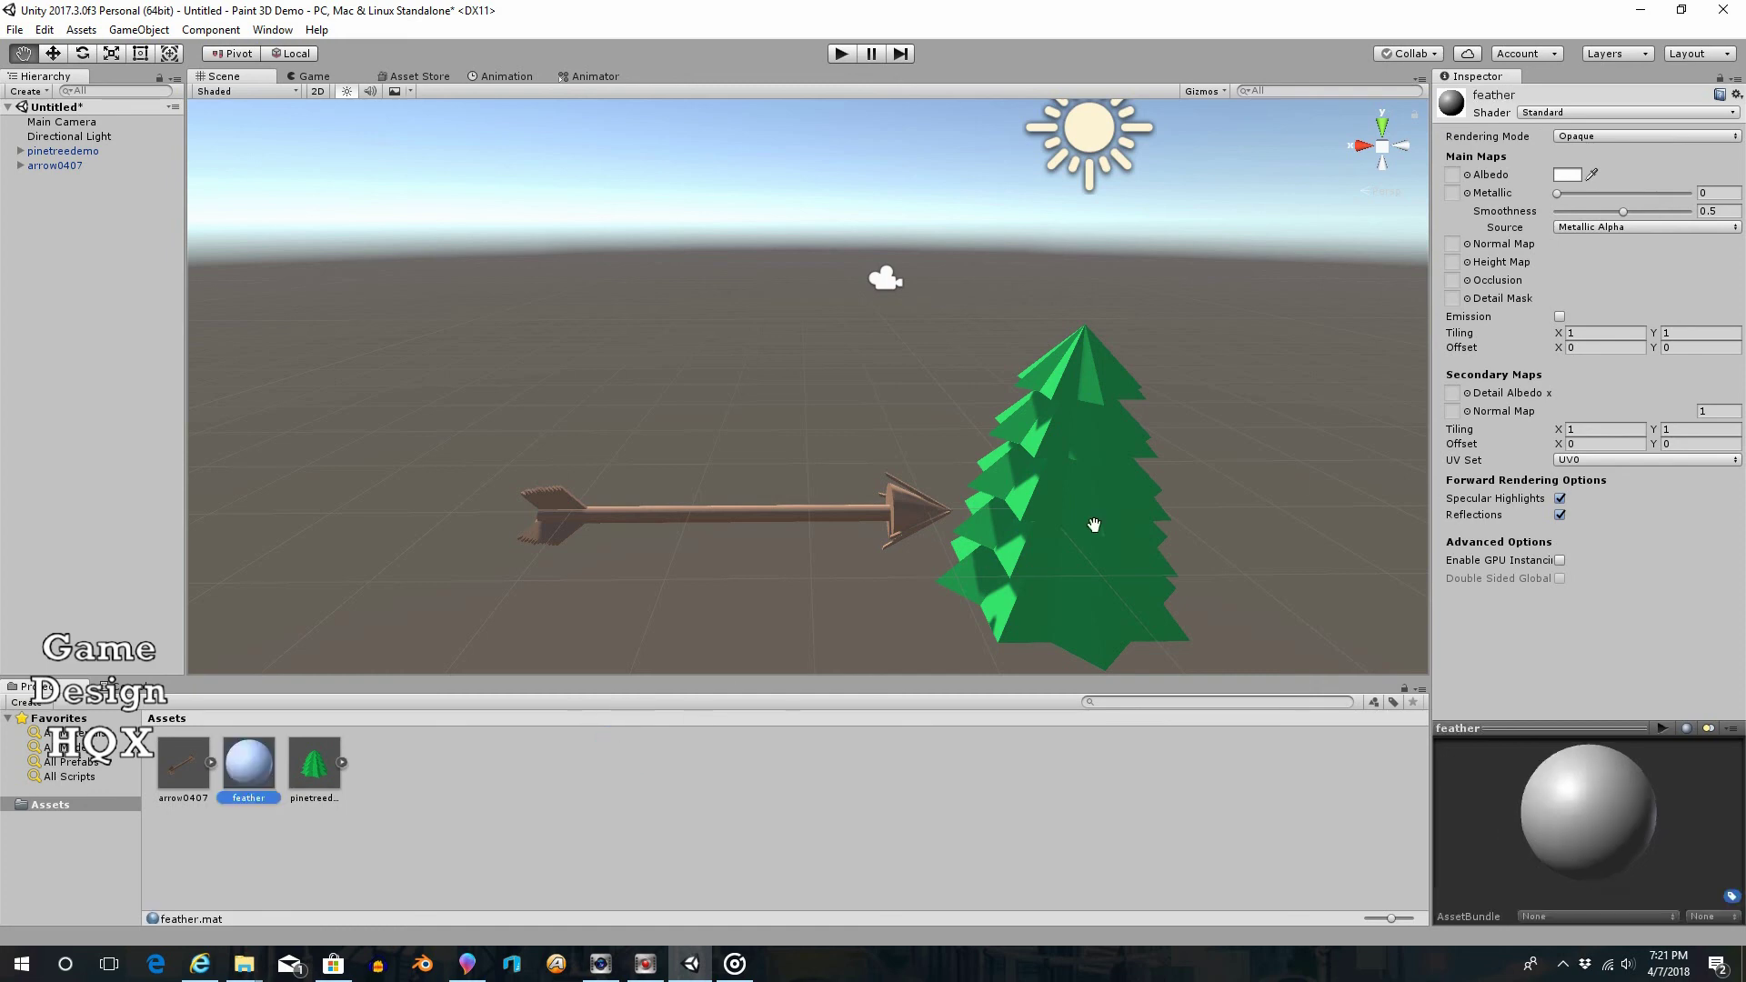
{"action": "left_click", "coordinate": [1569, 176]}
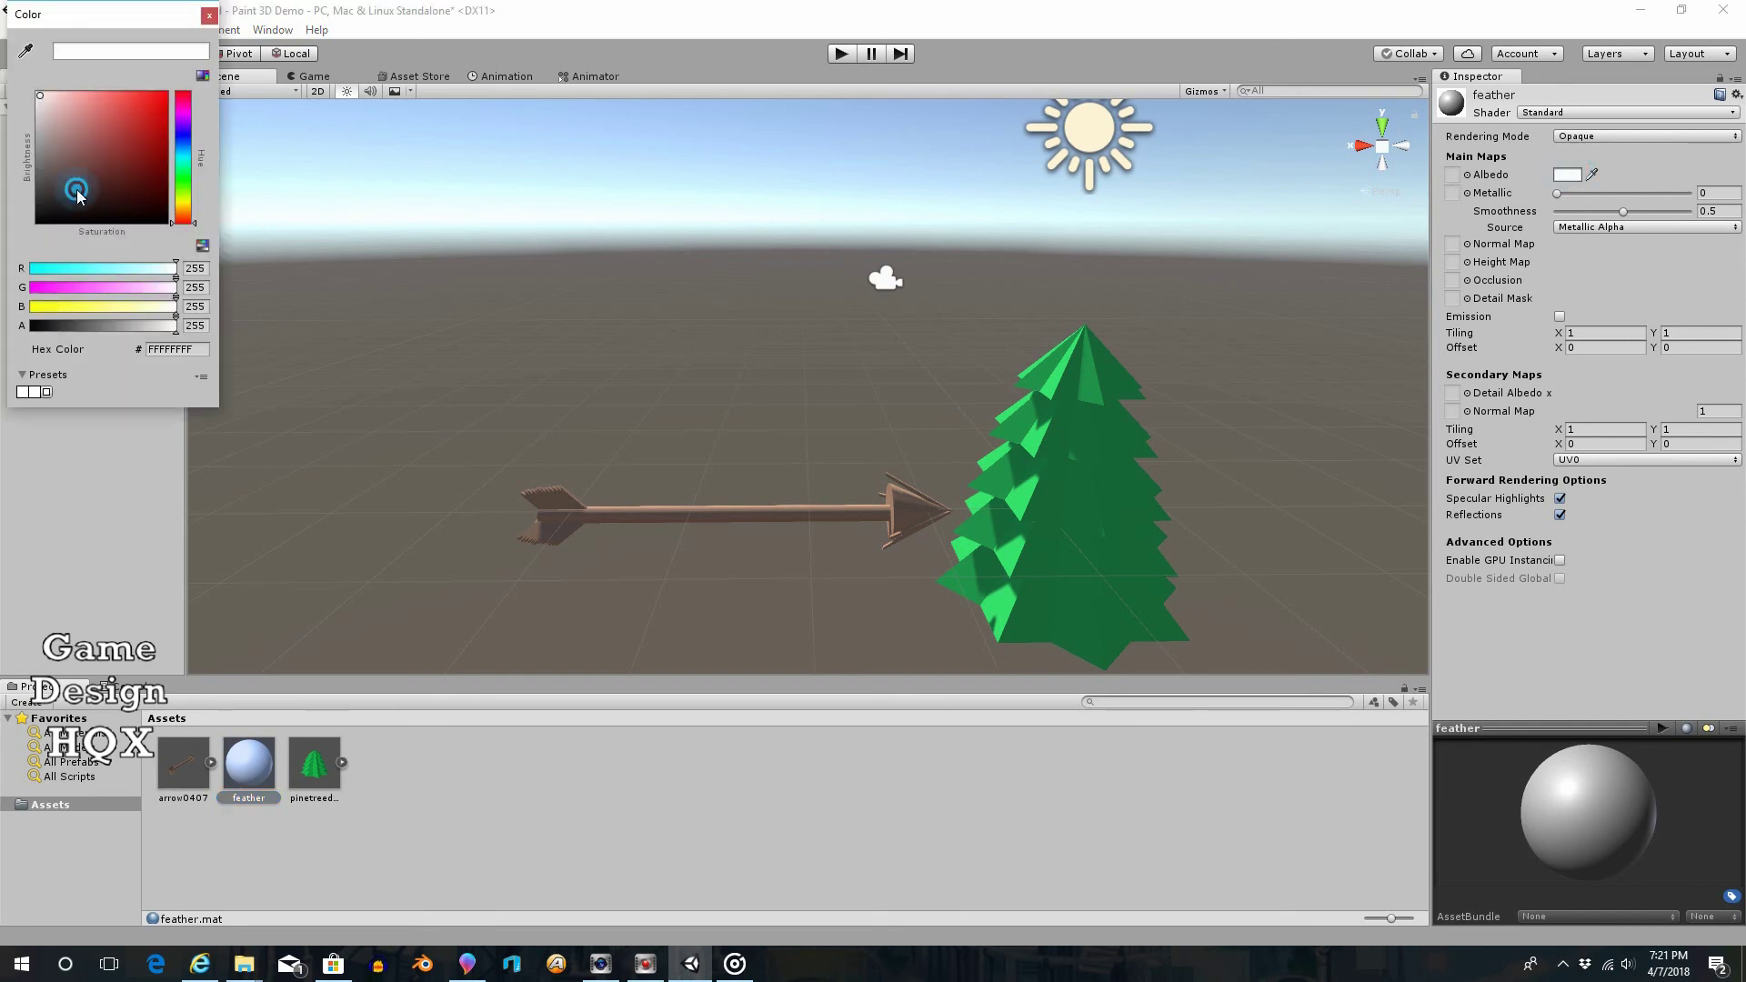
{"action": "left_click_drag", "start_coordinate": [71, 187], "coordinate": [38, 228]}
{"action": "left_click", "coordinate": [209, 17]}
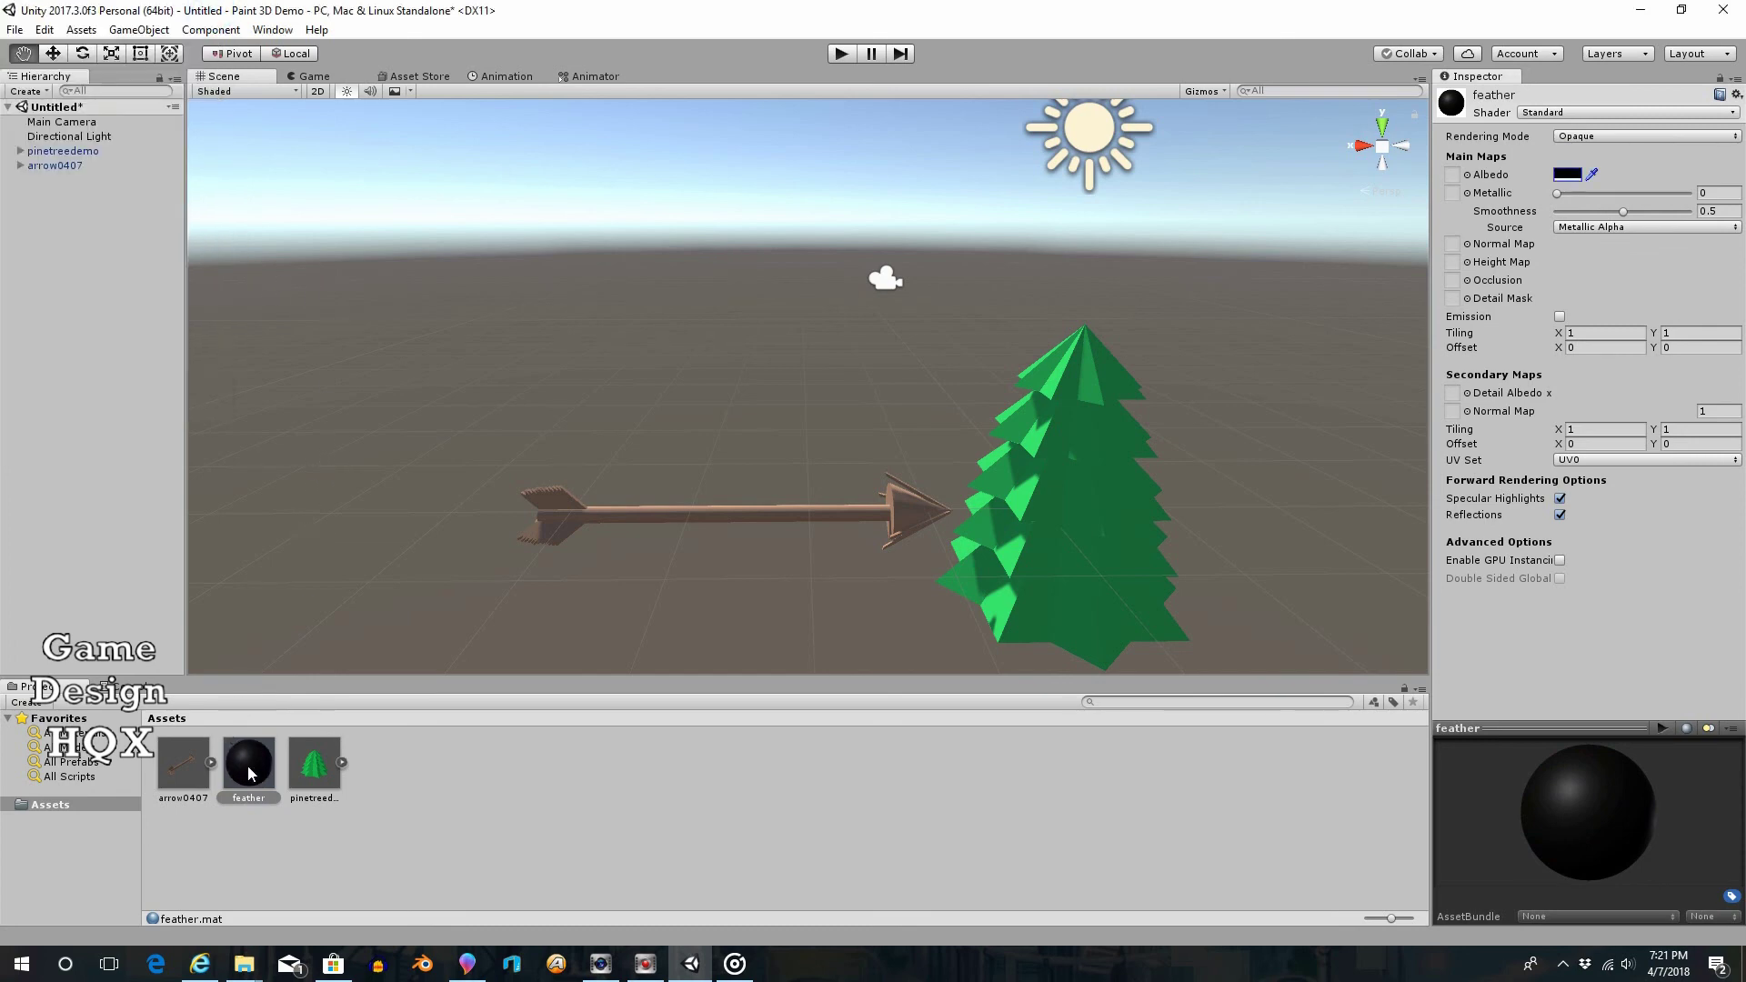
Apply the feather material to the feathers at the arrow's tail
{"action": "left_click_drag", "start_coordinate": [249, 771], "coordinate": [529, 543]}
{"action": "left_click_drag", "start_coordinate": [249, 764], "coordinate": [1020, 491]}
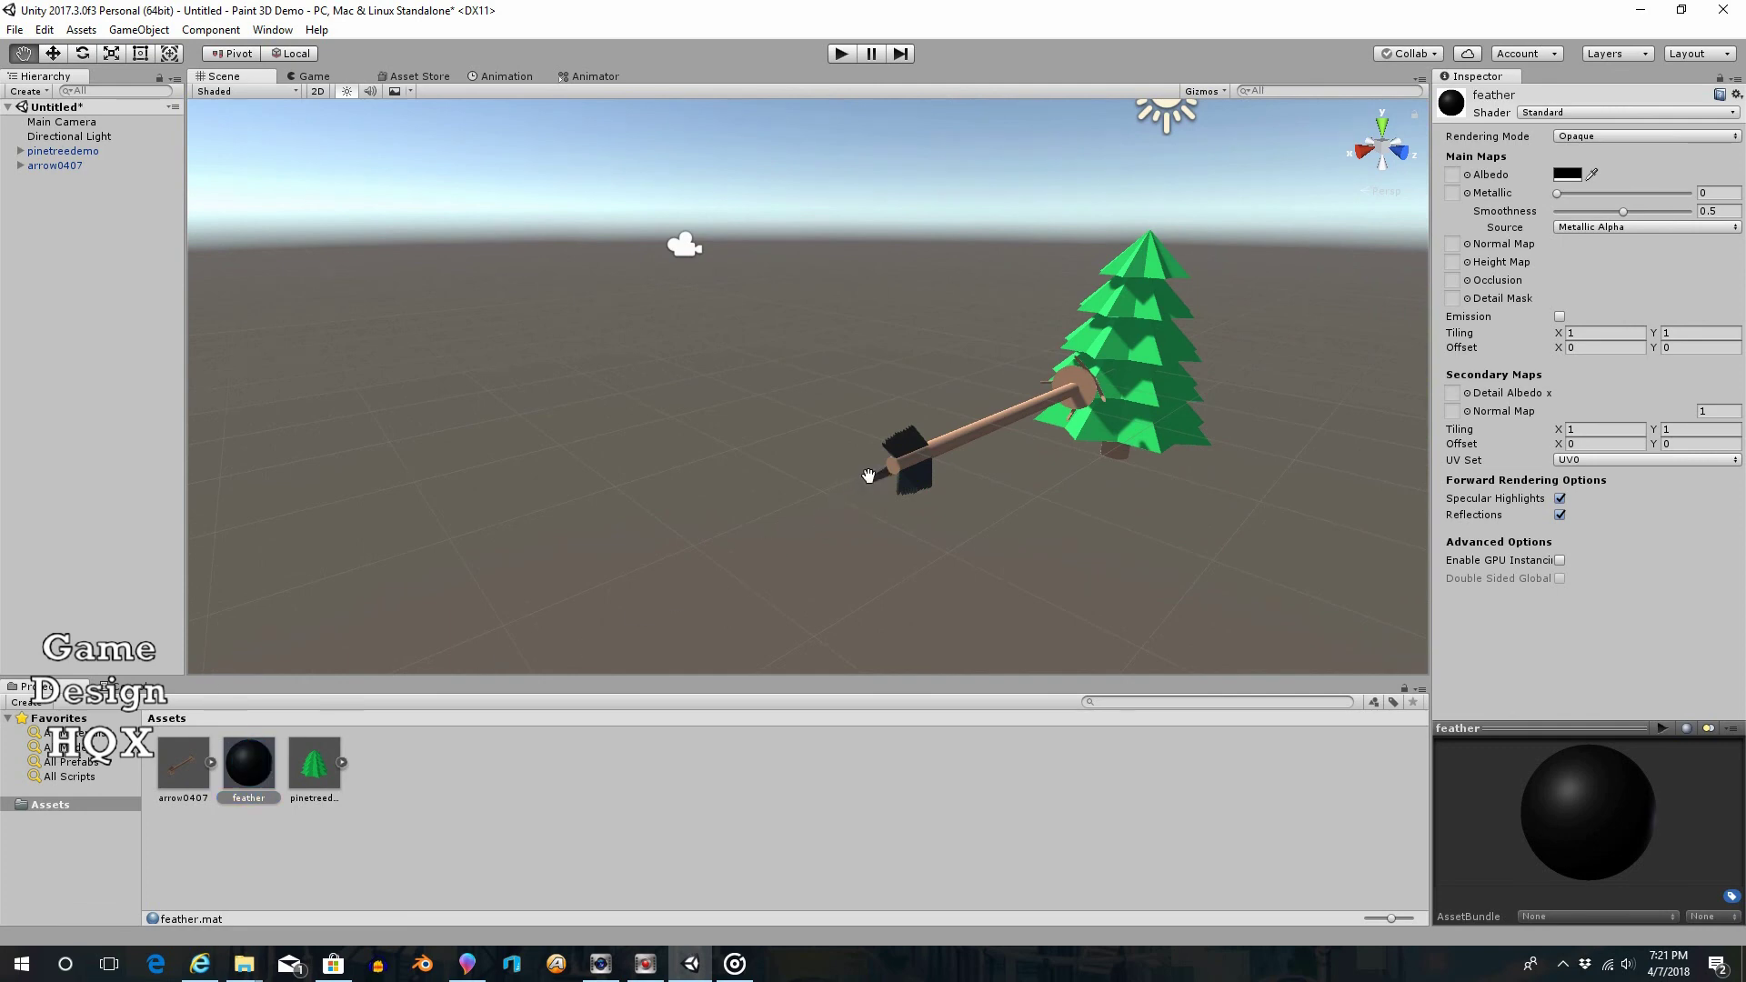
{"action": "right_click_drag", "start_coordinate": [1010, 450], "coordinate": [869, 415]}
{"action": "left_click_drag", "start_coordinate": [967, 425], "coordinate": [581, 414]}
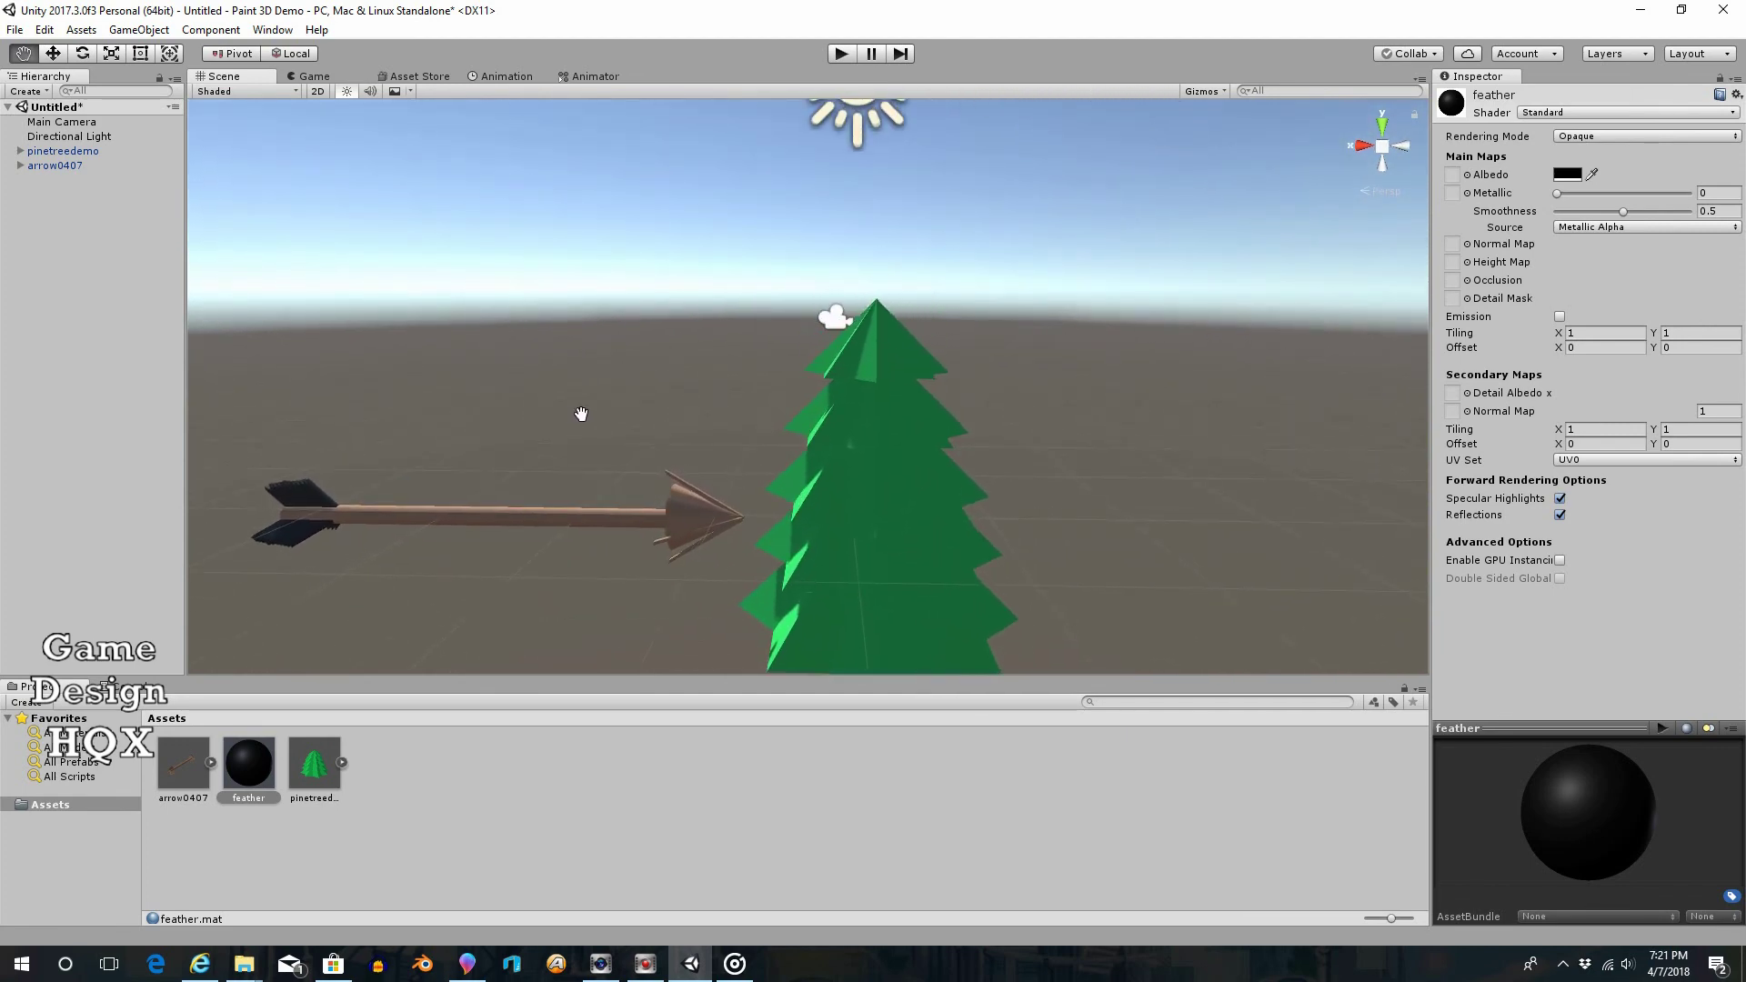
Create a second material named arrowhead in the project assets
{"action": "right_click", "coordinate": [449, 777]}
{"action": "mouse_move", "coordinate": [550, 433]}
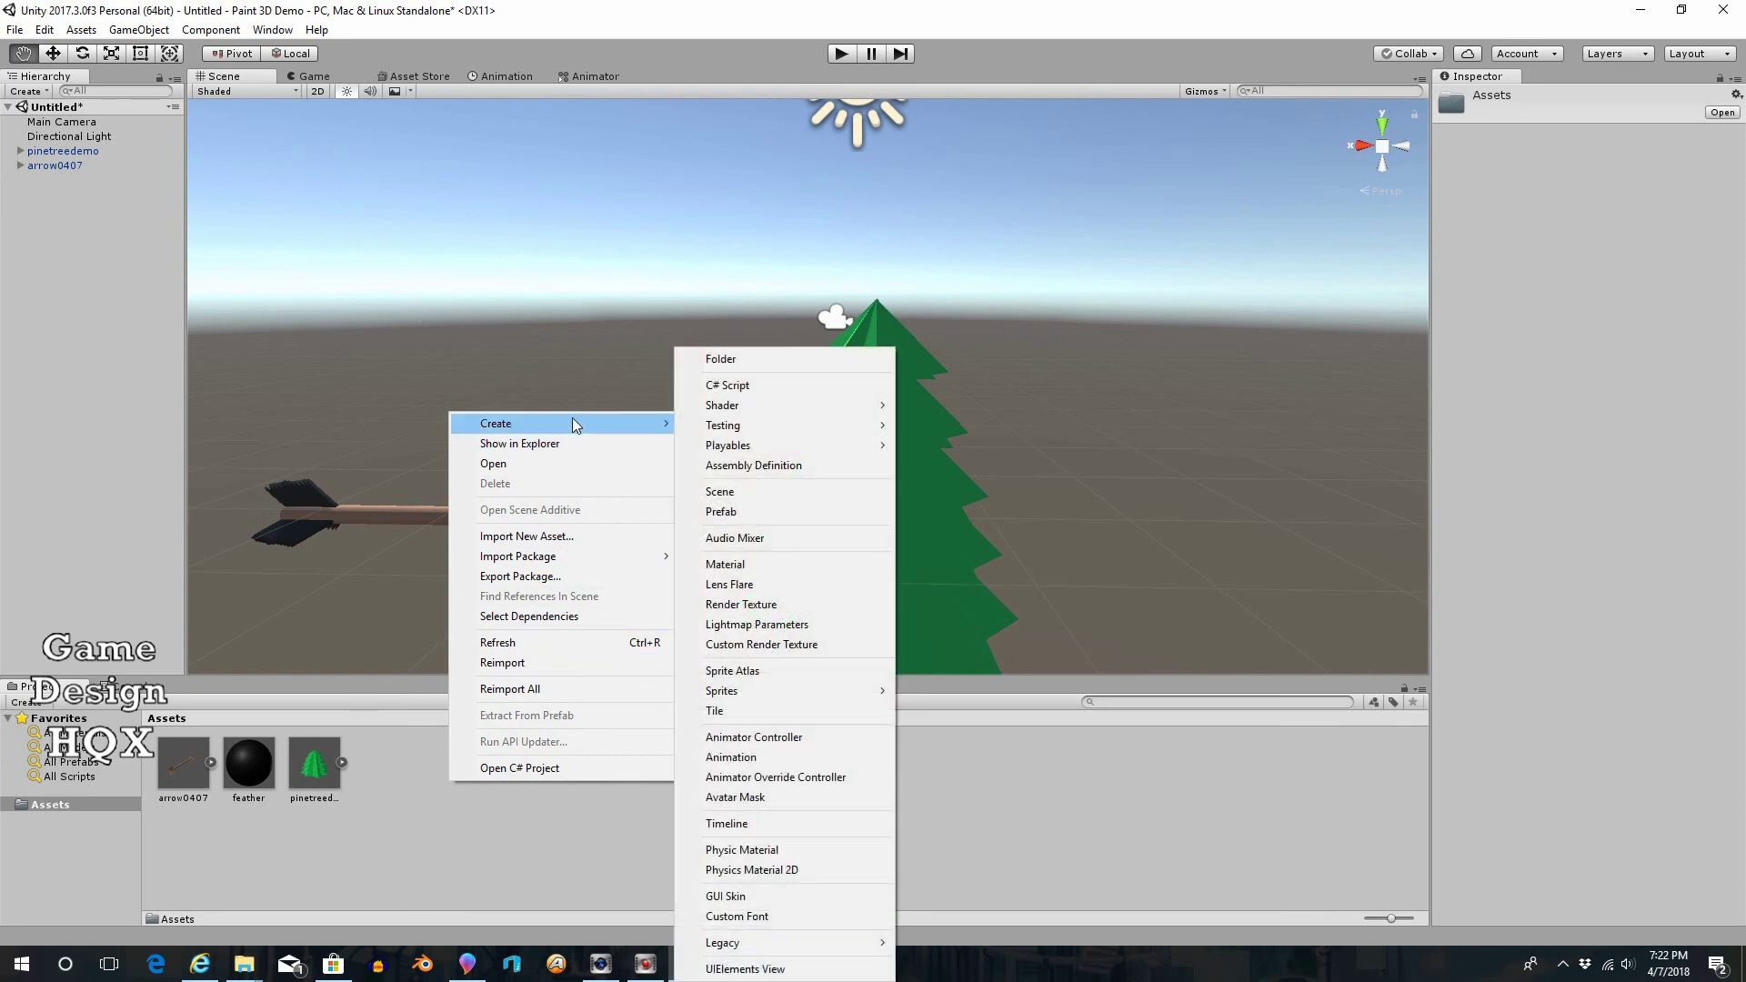
{"action": "left_click", "coordinate": [821, 564]}
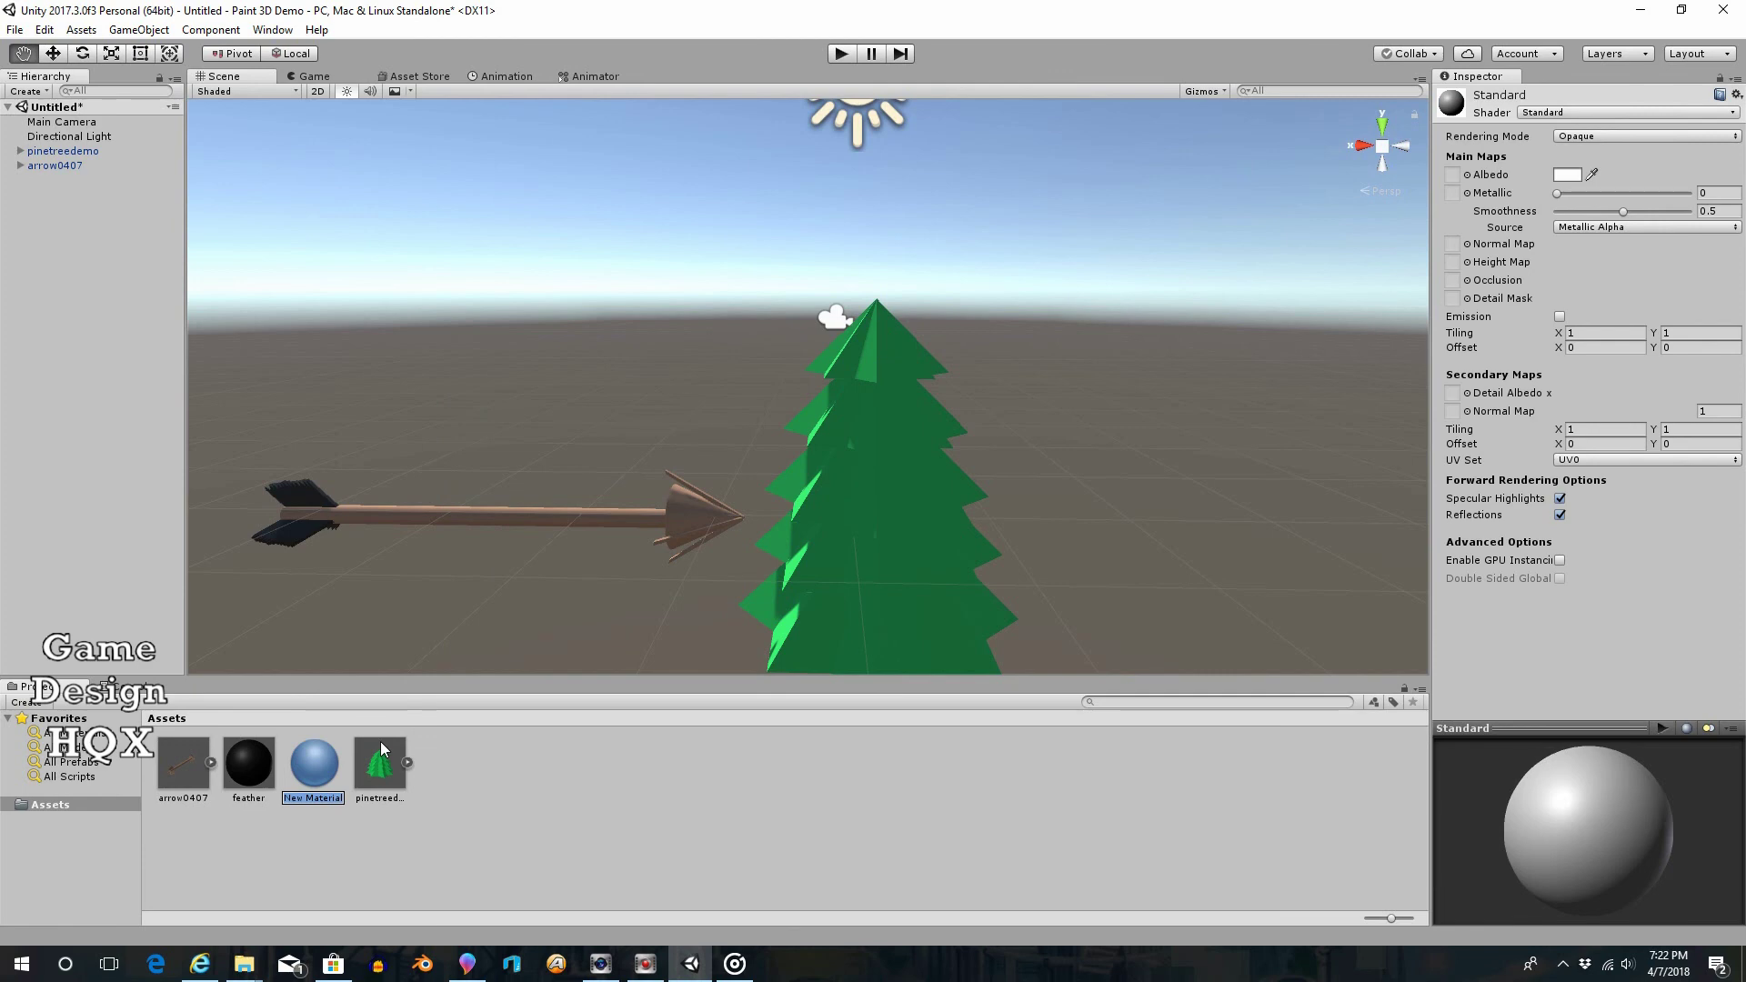
{"action": "type", "text": "arrowhead"}
{"action": "key", "text": "Return"}
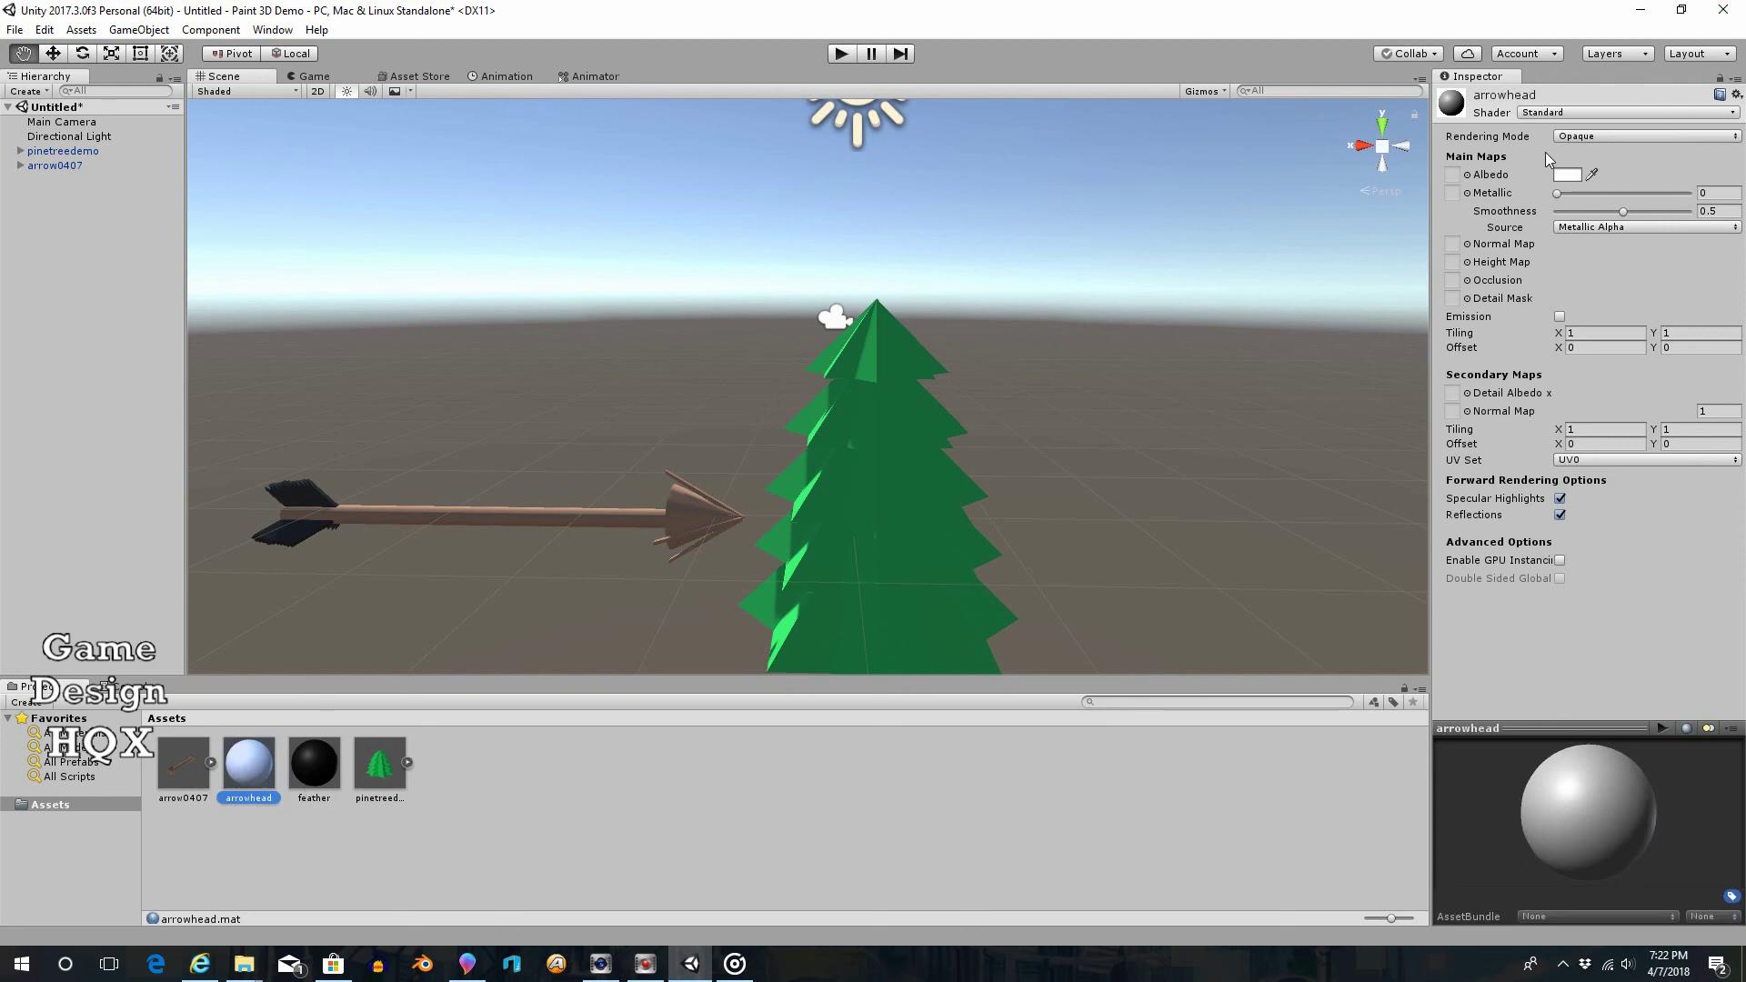
Give the arrowhead material a grey albedo color, metallic 0.51 and smoothness 0.617
{"action": "left_click", "coordinate": [1567, 176]}
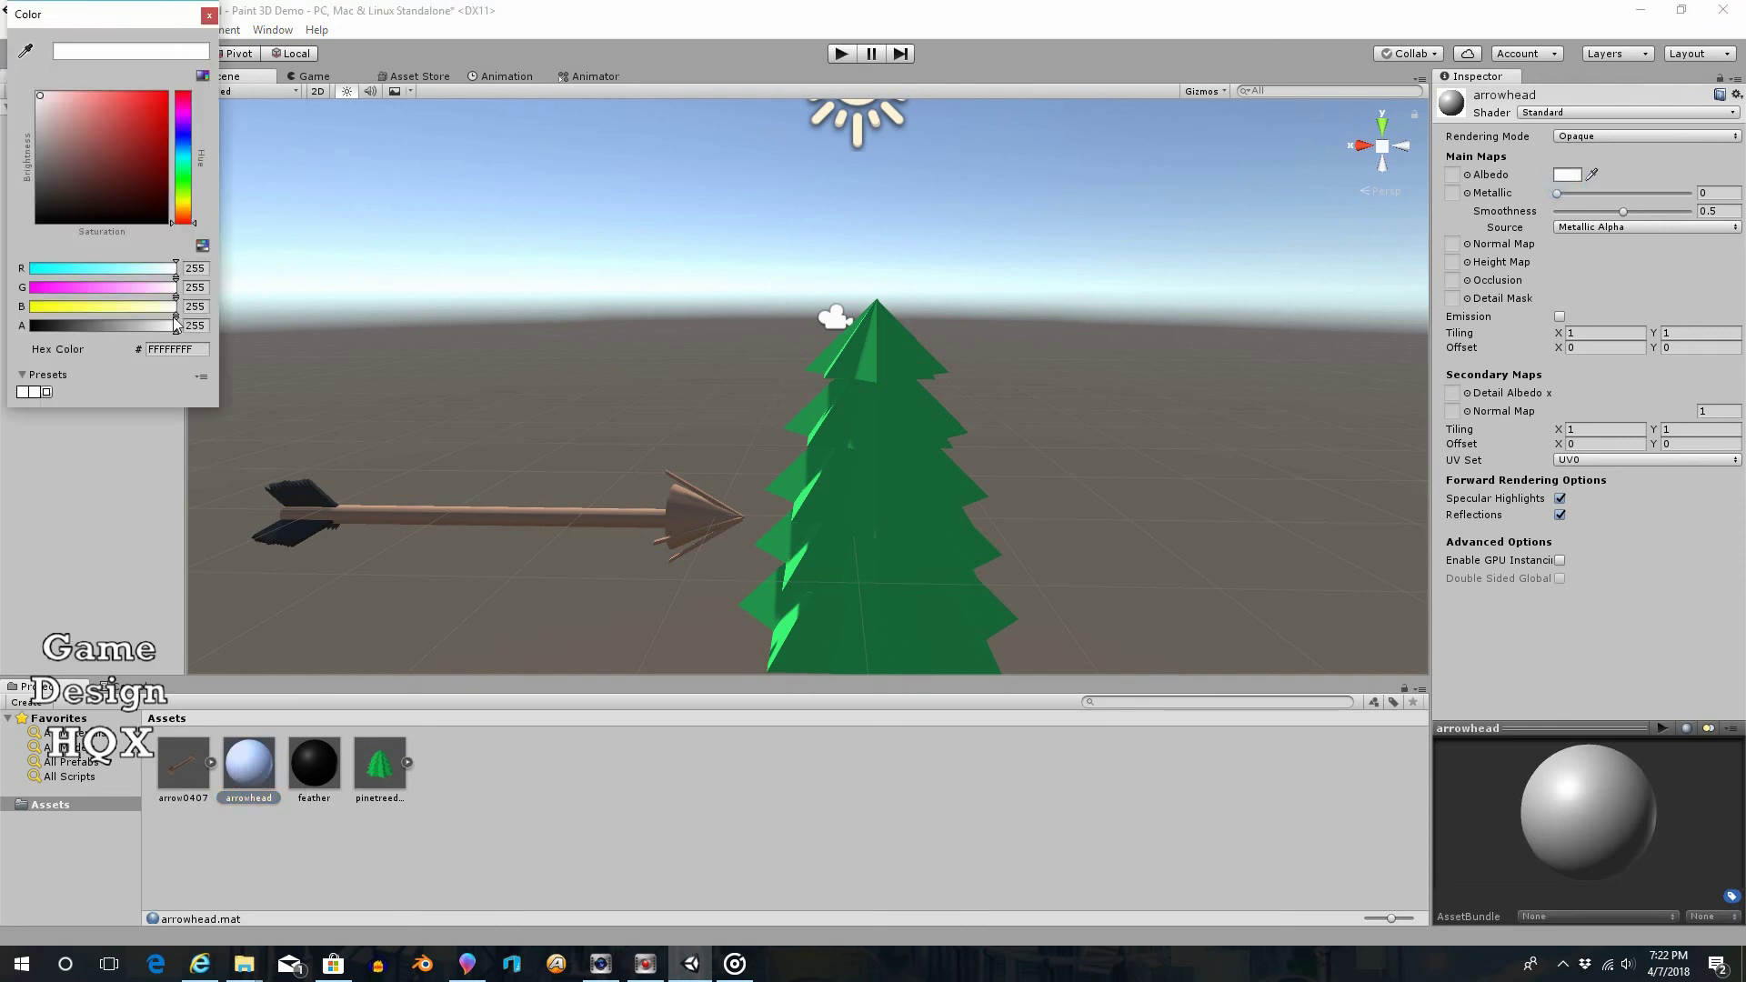
{"action": "left_click_drag", "start_coordinate": [72, 165], "coordinate": [2, 145]}
{"action": "left_click", "coordinate": [210, 15]}
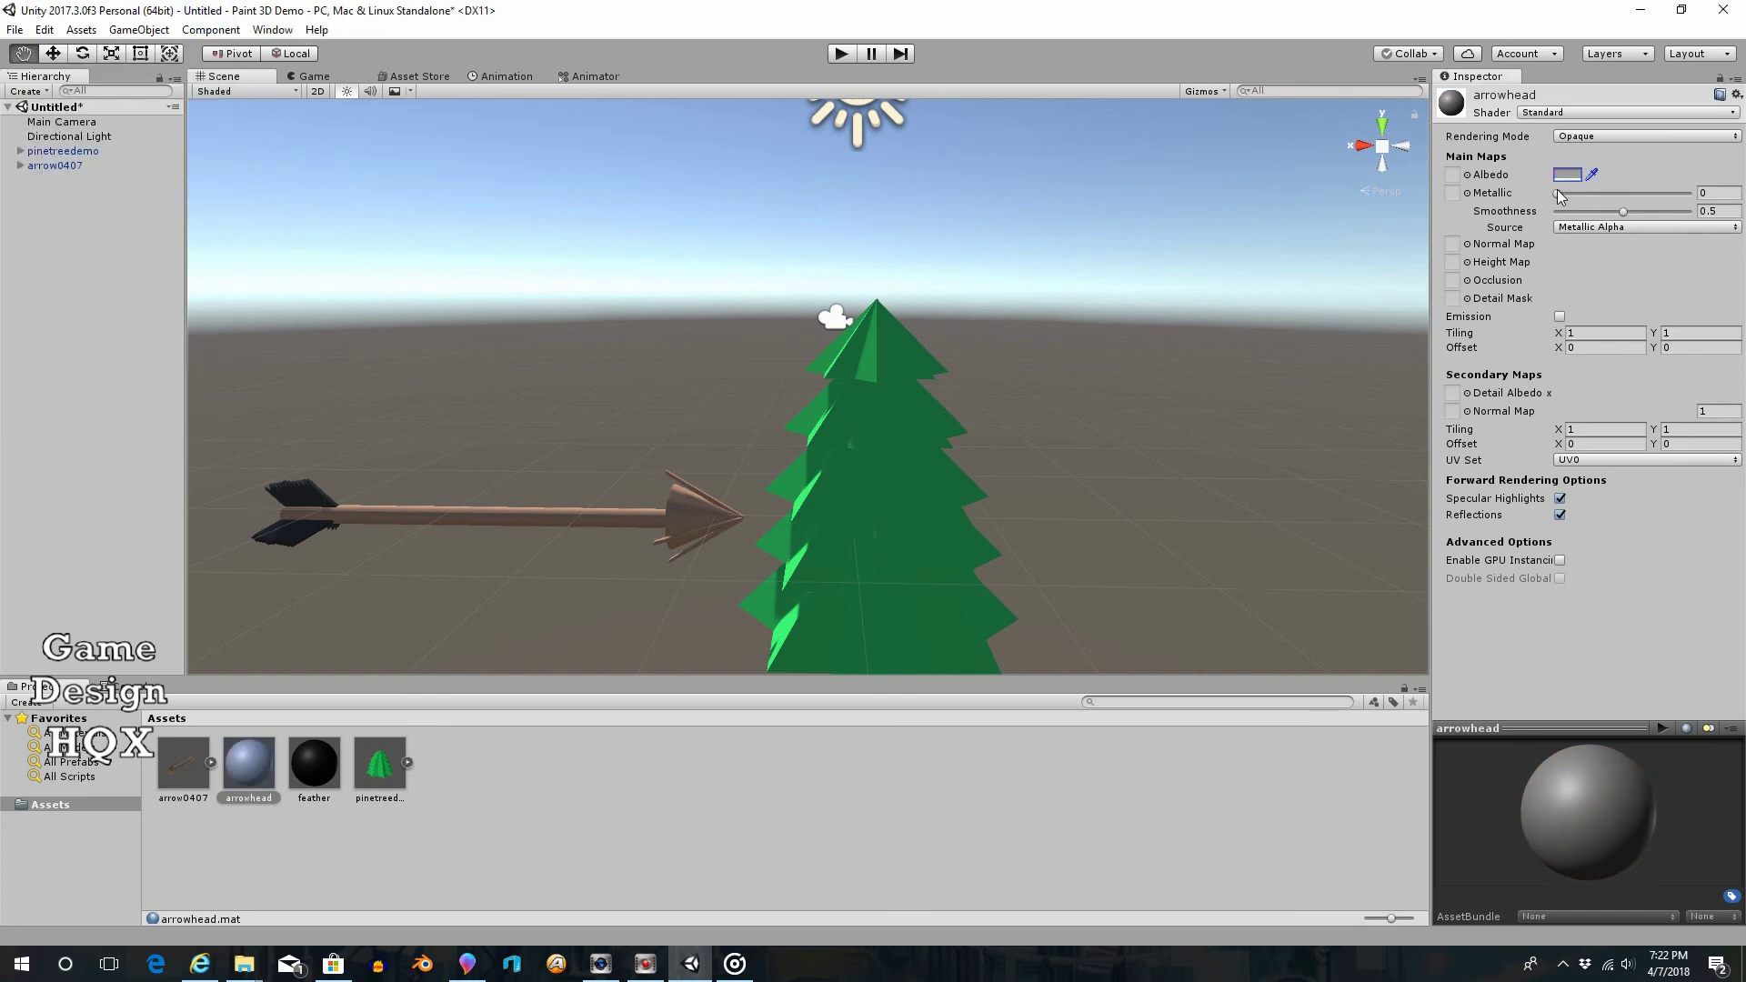
{"action": "left_click_drag", "start_coordinate": [1561, 196], "coordinate": [1642, 221]}
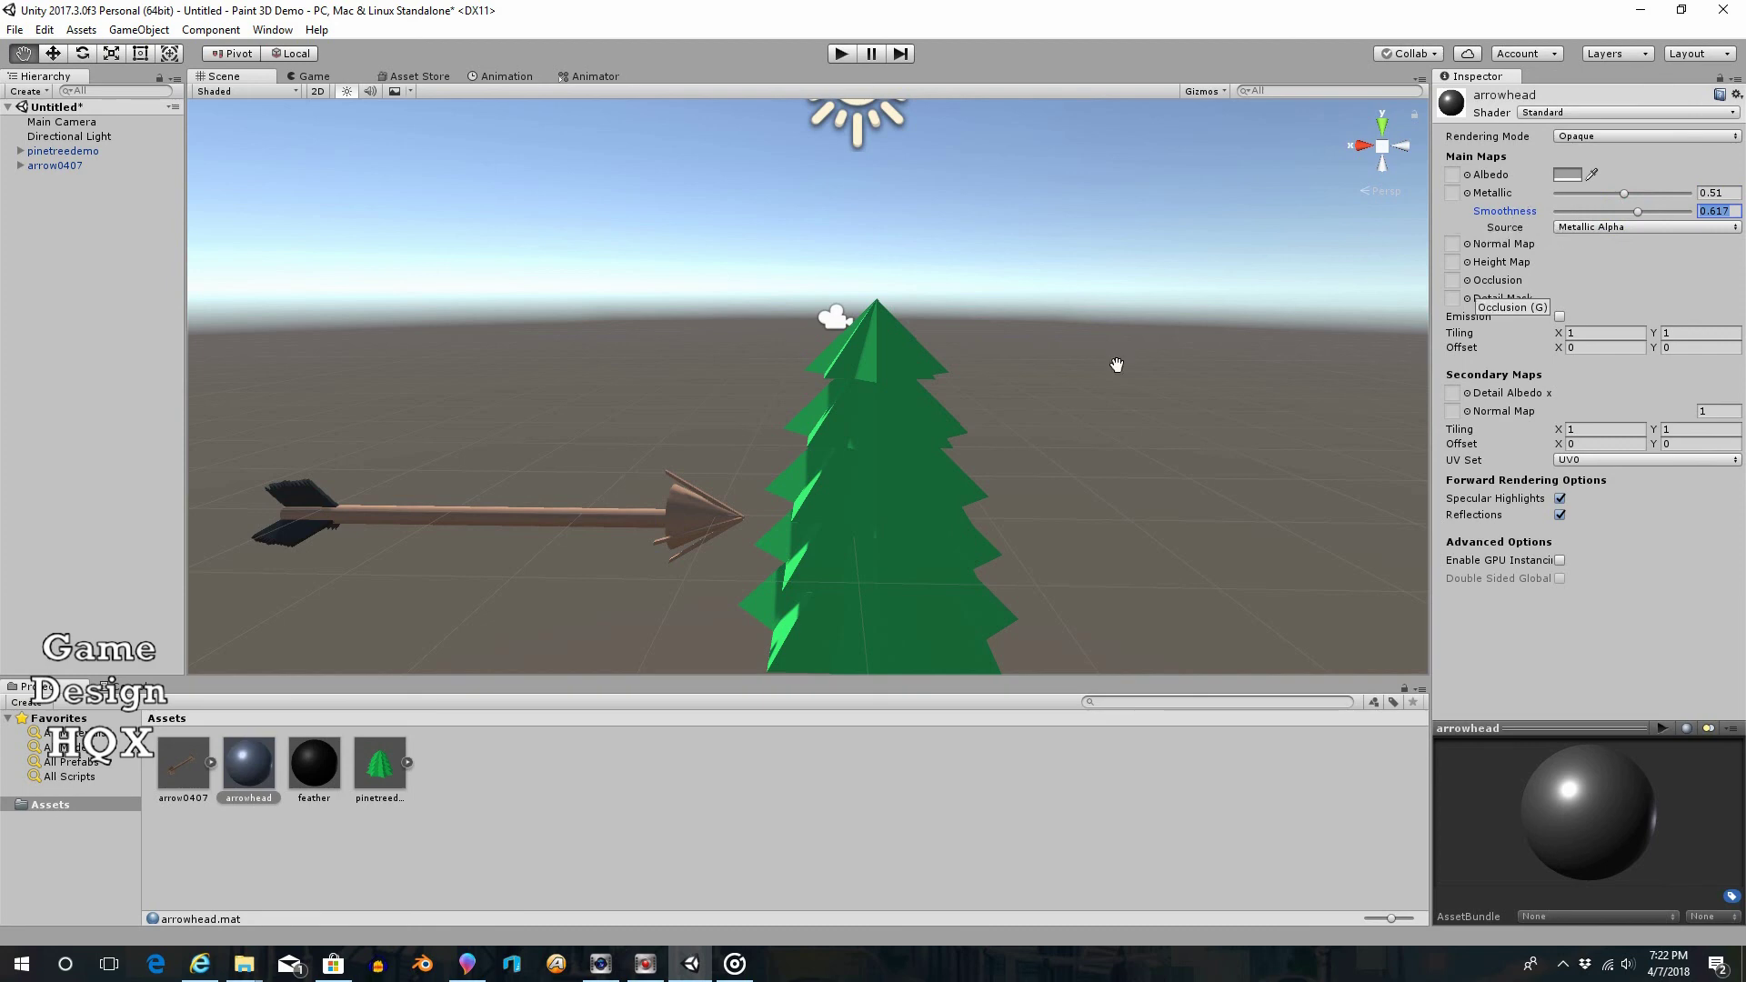
Apply the arrowhead material to the arrow's cone tip and the blades reachable from this side
{"action": "scroll", "coordinate": [526, 500], "scroll_direction": "up", "scroll_amount": 2}
{"action": "scroll", "coordinate": [526, 500], "scroll_direction": "up", "scroll_amount": 2}
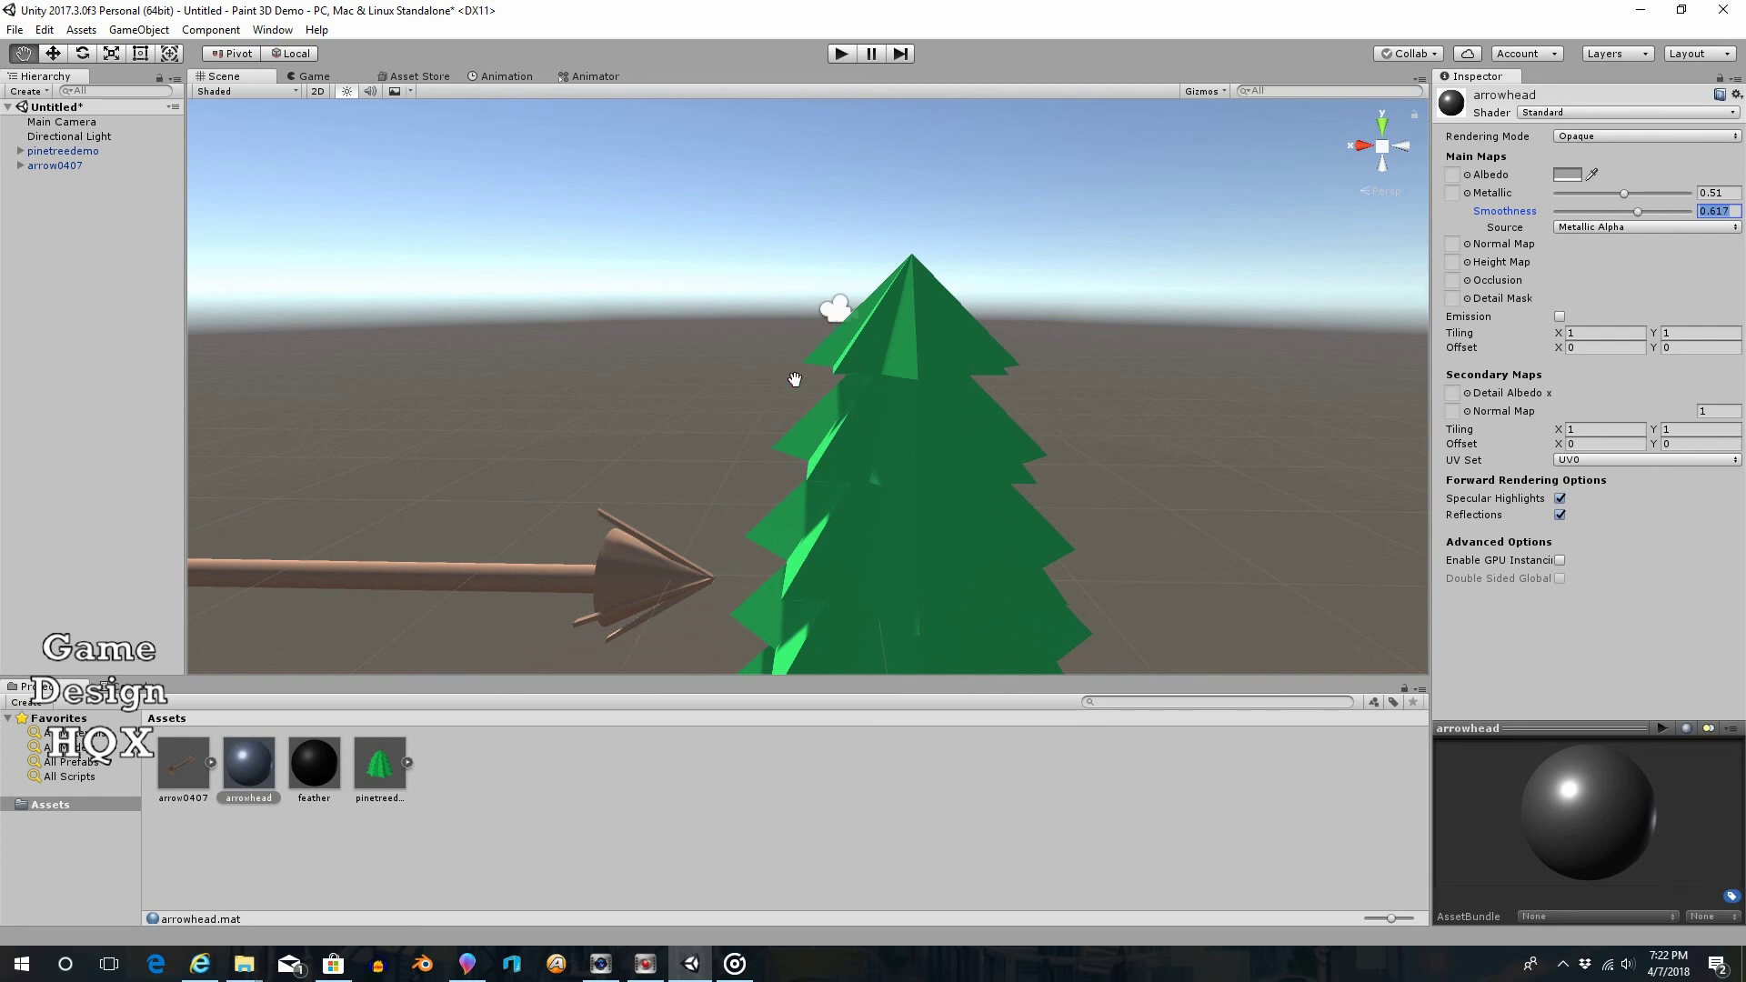
{"action": "left_click_drag", "start_coordinate": [258, 767], "coordinate": [620, 570]}
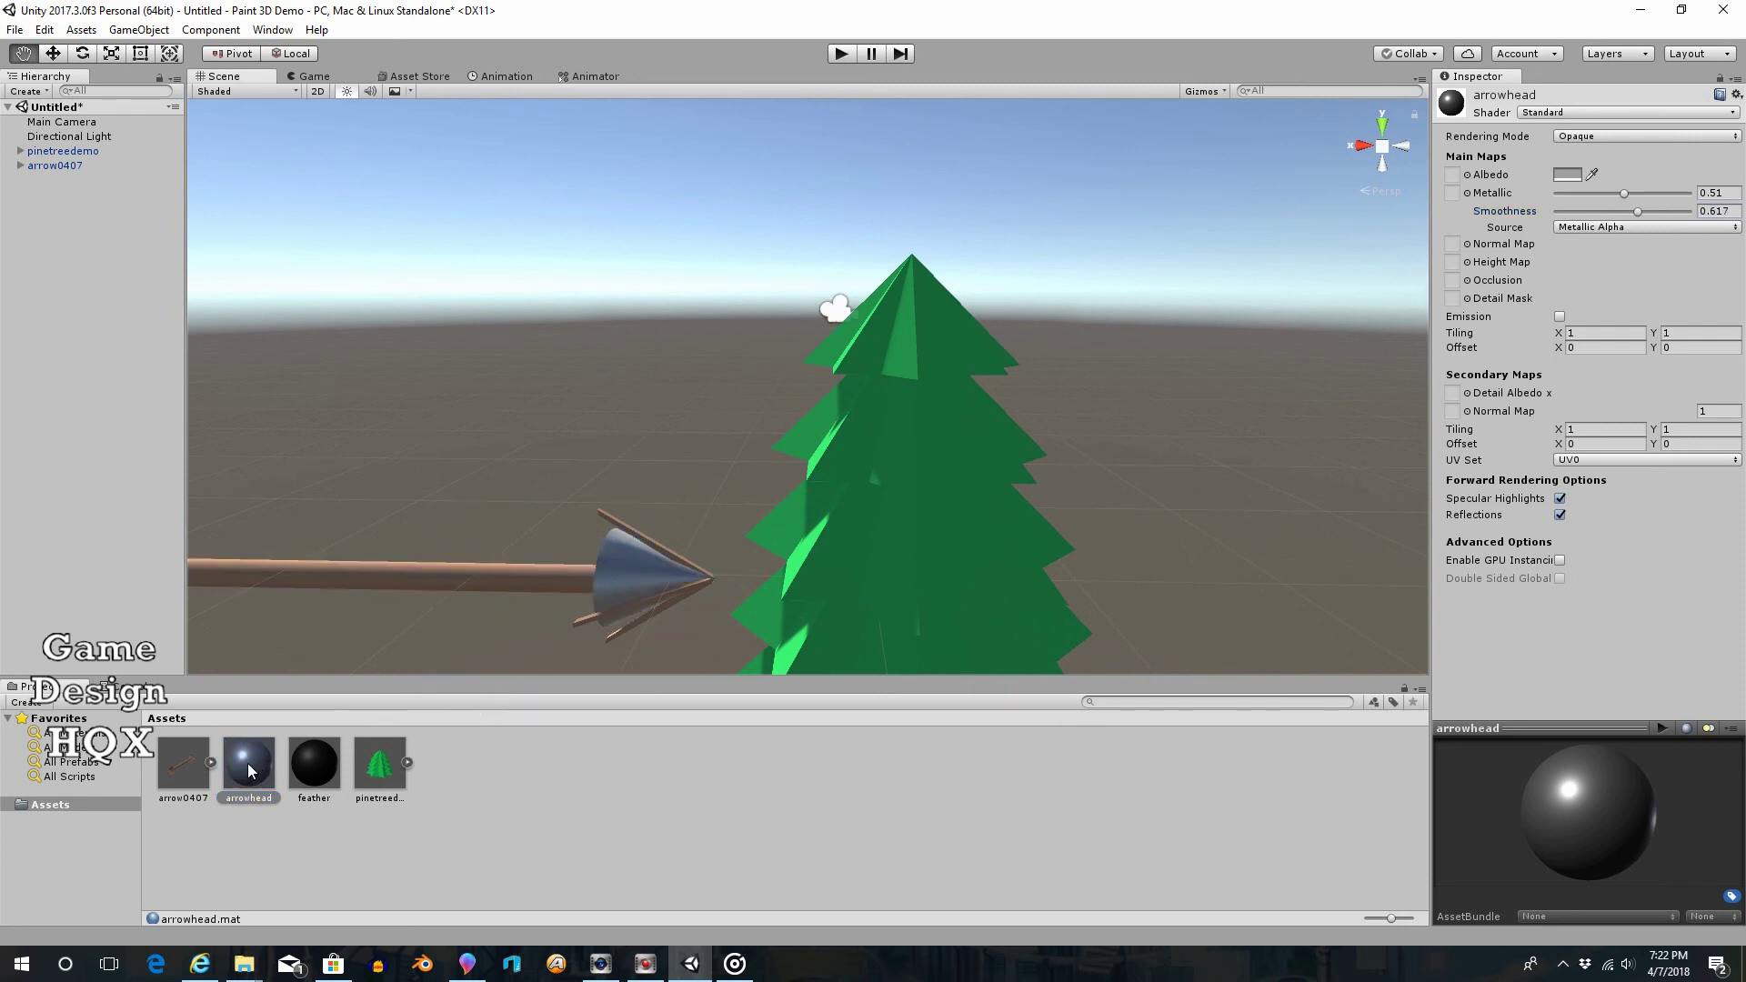
{"action": "left_click_drag", "start_coordinate": [247, 762], "coordinate": [641, 545]}
{"action": "left_click_drag", "start_coordinate": [258, 770], "coordinate": [582, 621]}
{"action": "left_click_drag", "start_coordinate": [259, 764], "coordinate": [637, 625]}
Apply the arrowhead material to the remaining brown blade on the far side of the arrow's head
{"action": "scroll", "coordinate": [701, 514], "scroll_direction": "down", "scroll_amount": 4}
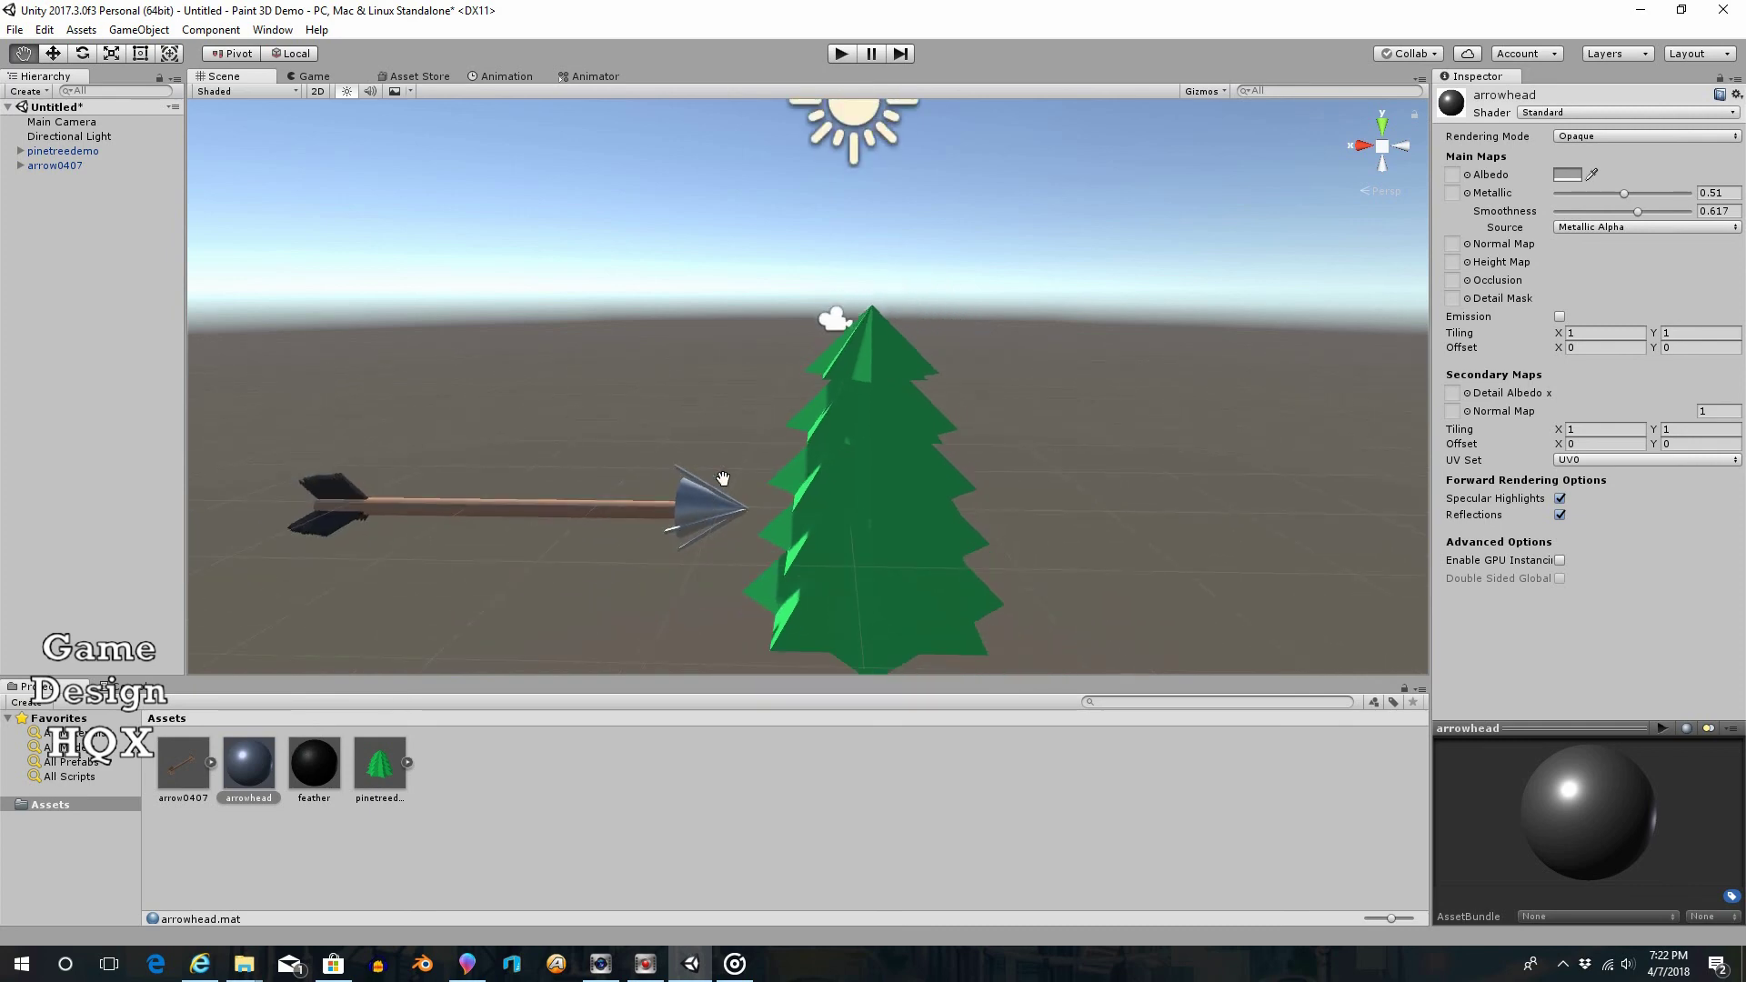
{"action": "left_click_drag", "start_coordinate": [733, 413], "coordinate": [548, 431]}
{"action": "right_click_drag", "start_coordinate": [654, 398], "coordinate": [712, 371]}
{"action": "left_click_drag", "start_coordinate": [712, 371], "coordinate": [341, 429]}
{"action": "right_click_drag", "start_coordinate": [522, 394], "coordinate": [282, 401]}
{"action": "left_click_drag", "start_coordinate": [840, 382], "coordinate": [643, 470]}
{"action": "right_click_drag", "start_coordinate": [816, 460], "coordinate": [545, 452]}
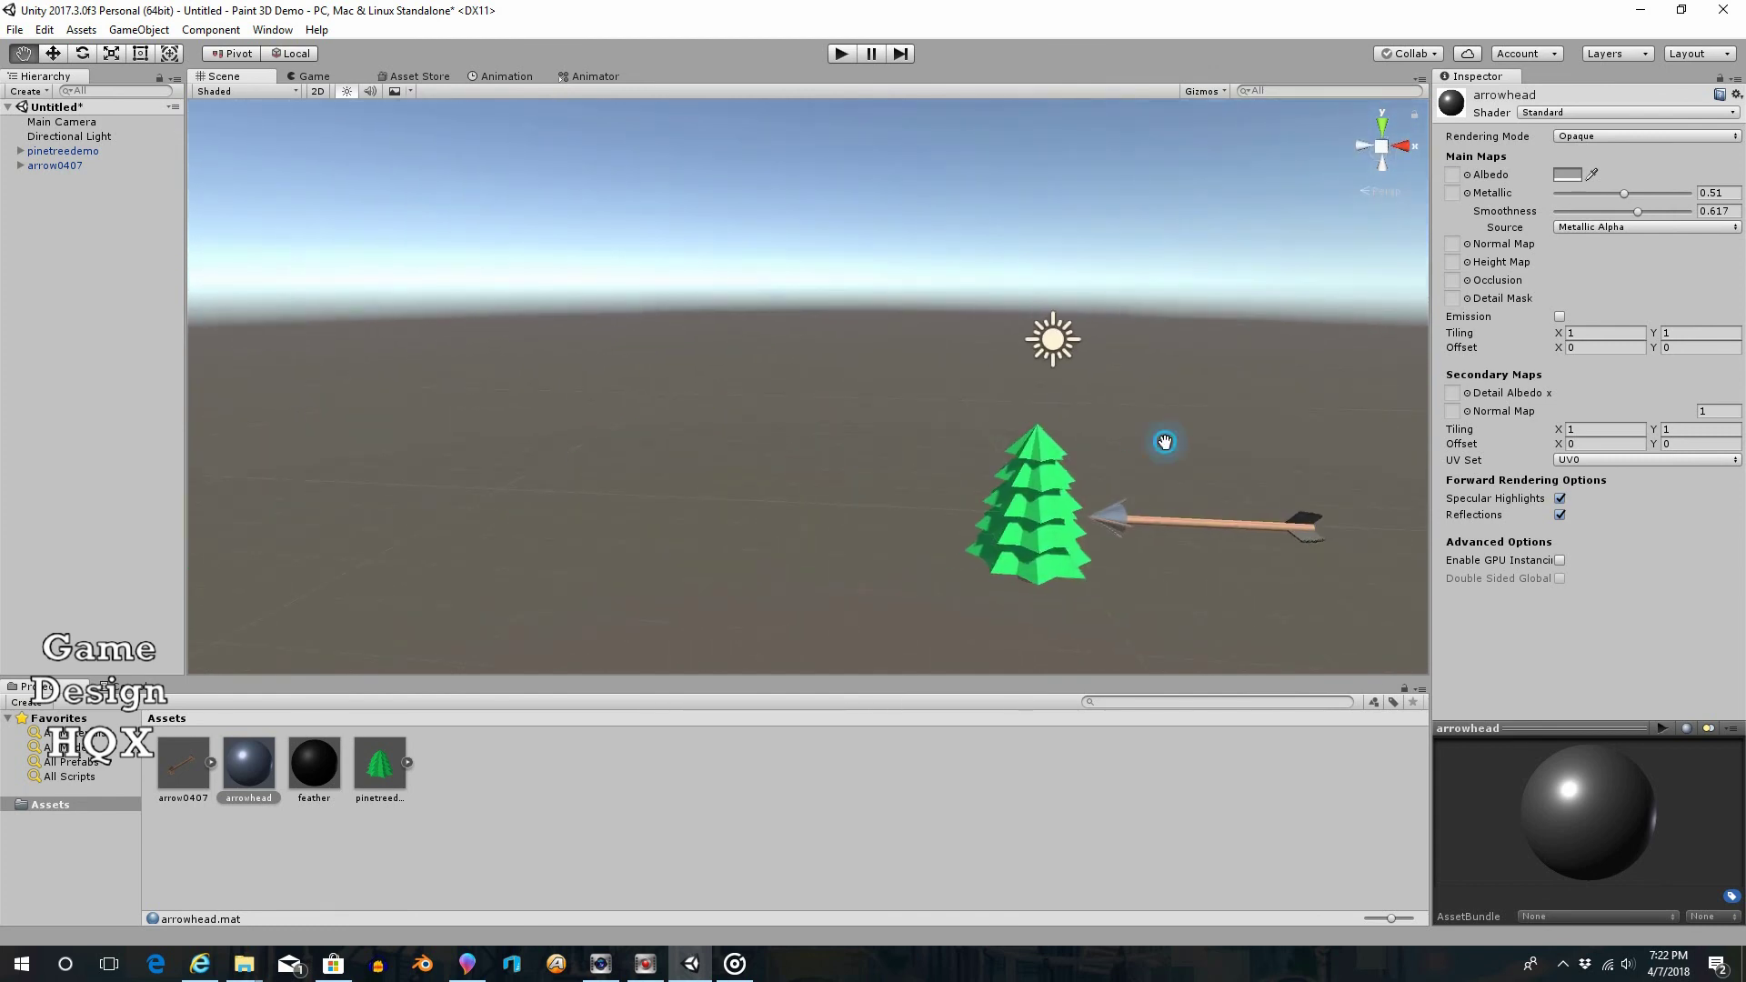
{"action": "left_click_drag", "start_coordinate": [1164, 441], "coordinate": [851, 433]}
{"action": "scroll", "coordinate": [910, 450], "scroll_direction": "up", "scroll_amount": 2}
{"action": "scroll", "coordinate": [932, 461], "scroll_direction": "up", "scroll_amount": 5}
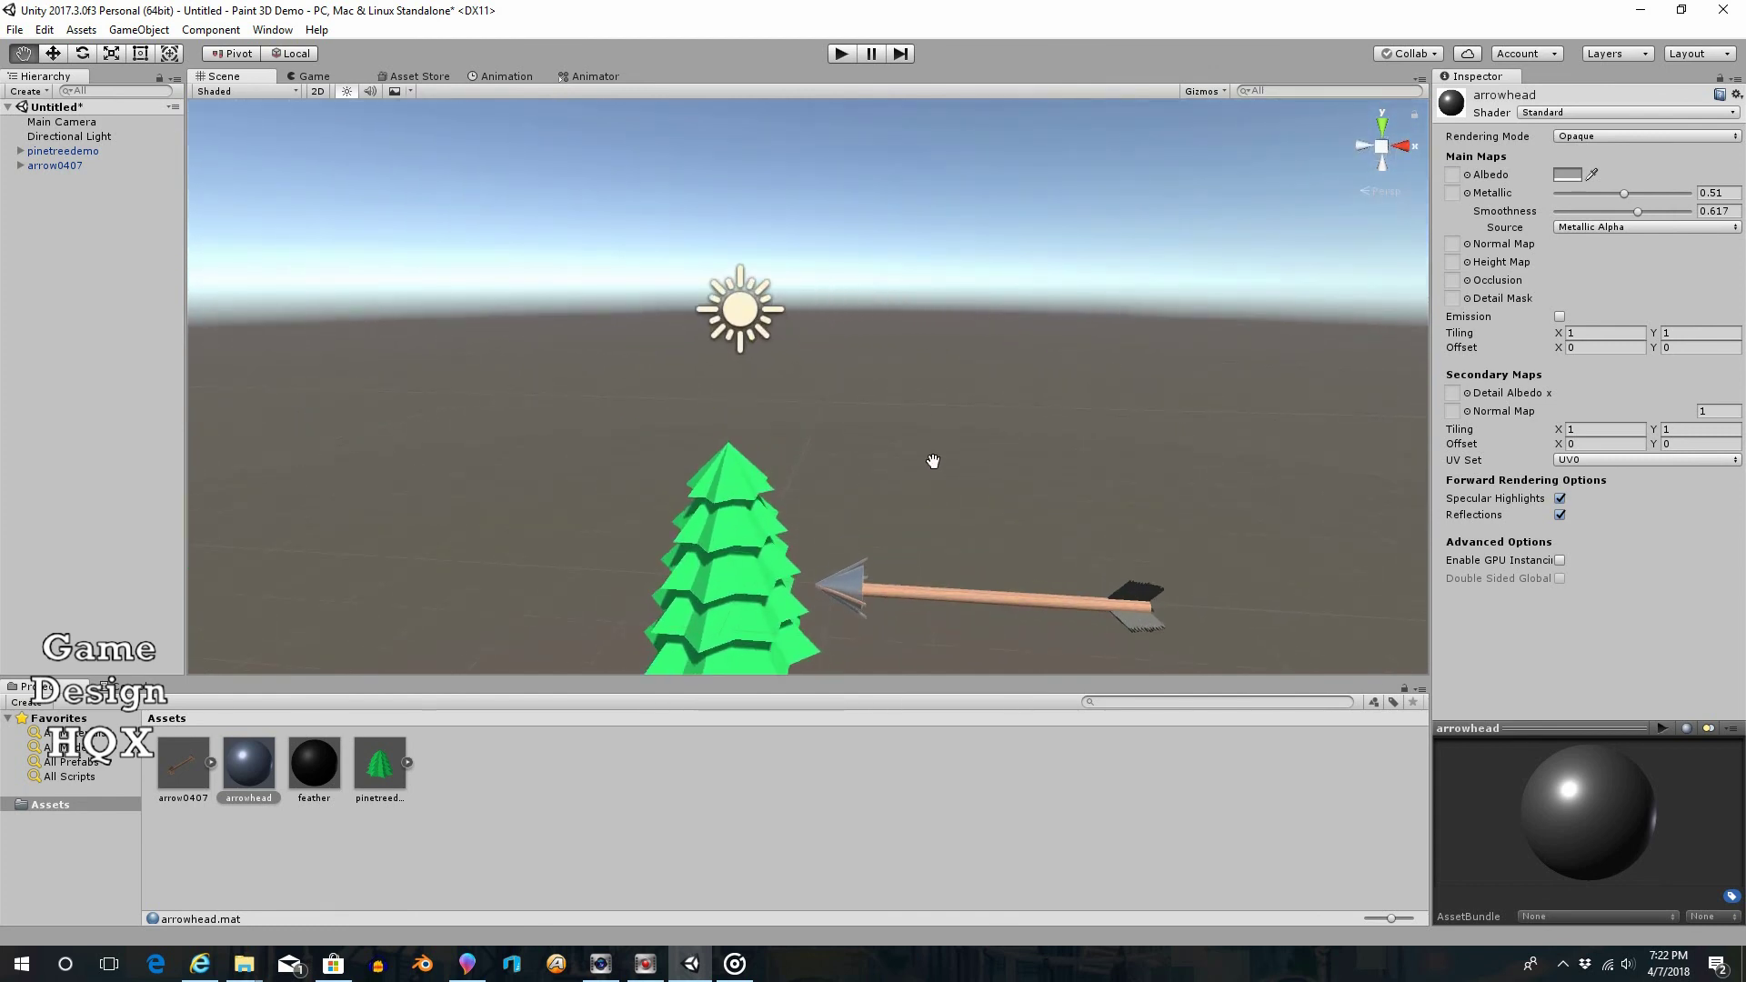
{"action": "scroll", "coordinate": [1082, 546], "scroll_direction": "down", "scroll_amount": 4}
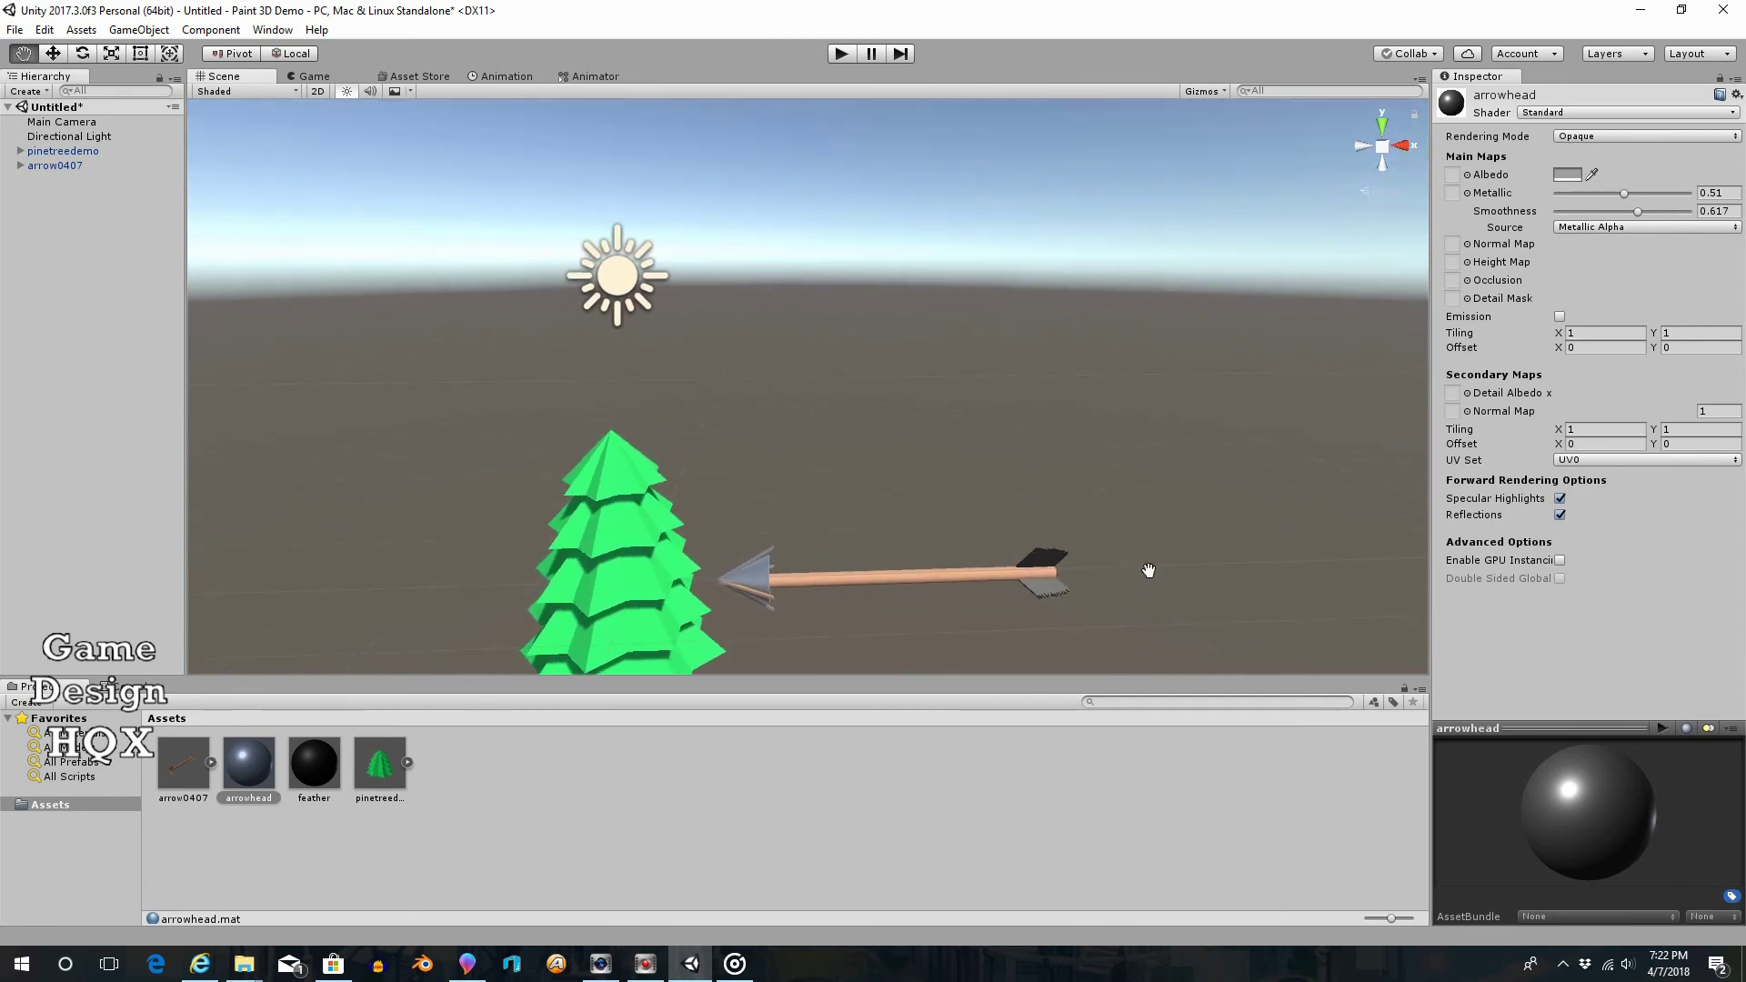
{"action": "left_click_drag", "start_coordinate": [1149, 573], "coordinate": [1107, 472]}
{"action": "scroll", "coordinate": [1107, 473], "scroll_direction": "up", "scroll_amount": 2}
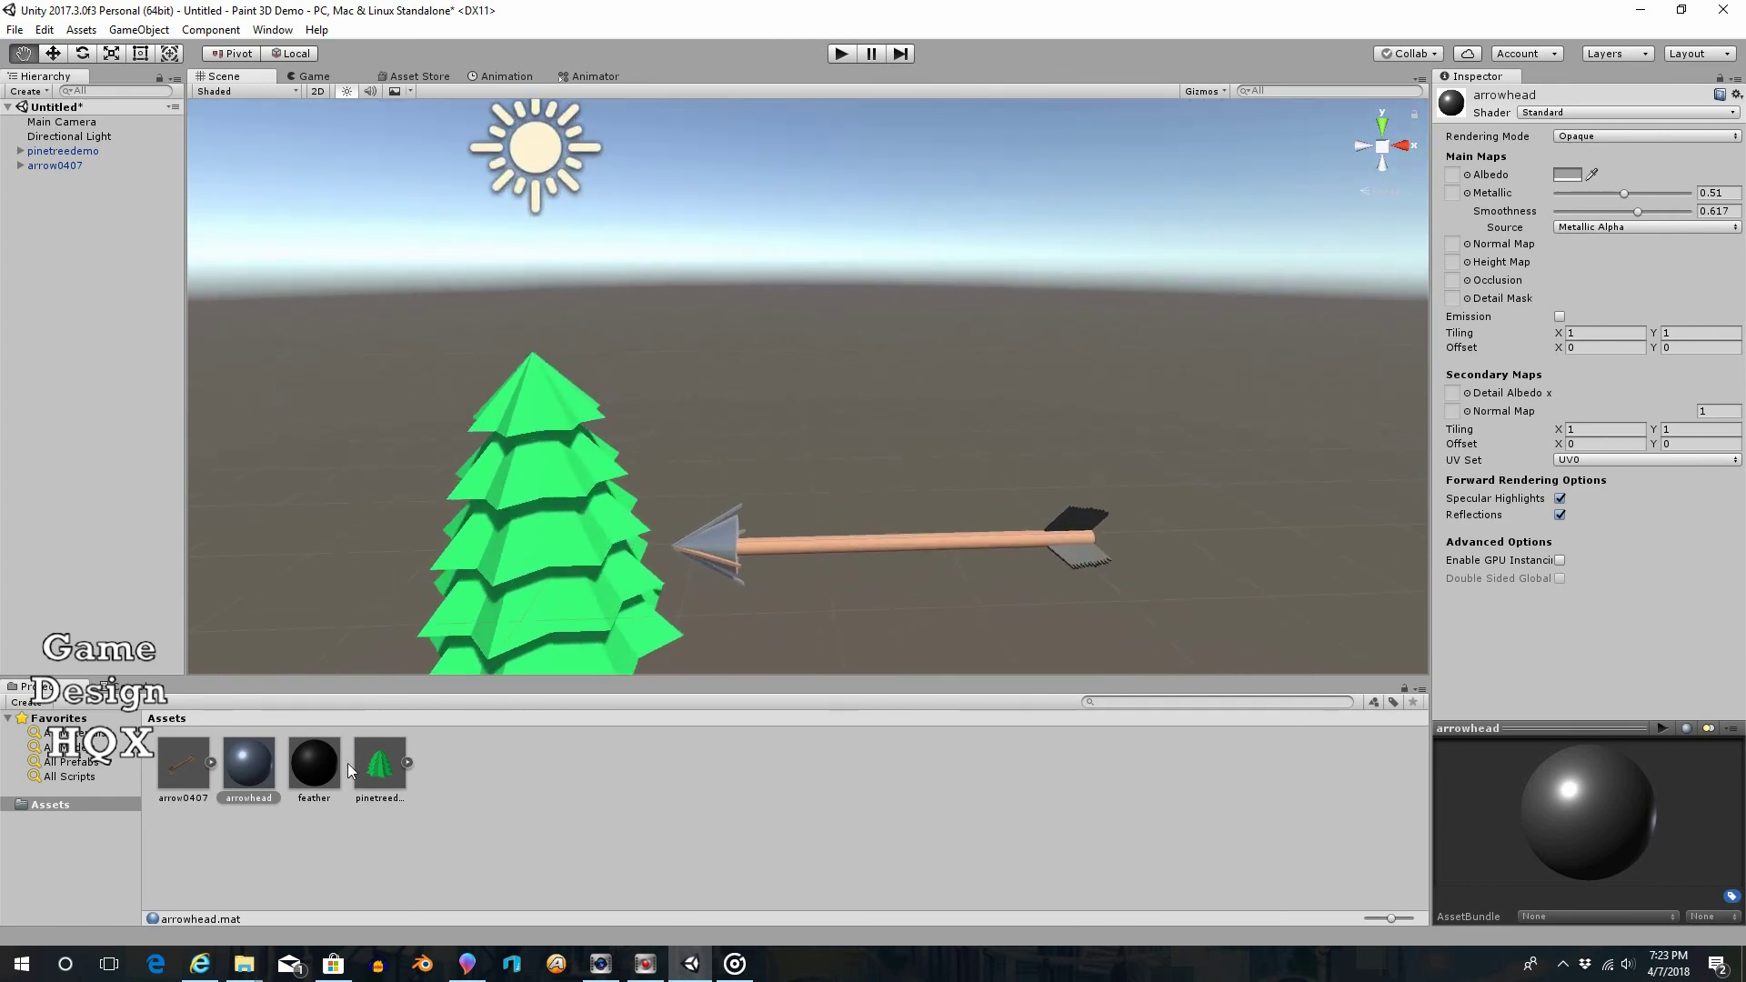
{"action": "left_click_drag", "start_coordinate": [253, 771], "coordinate": [727, 562]}
{"action": "left_click_drag", "start_coordinate": [985, 535], "coordinate": [967, 505], "text": "alt"}
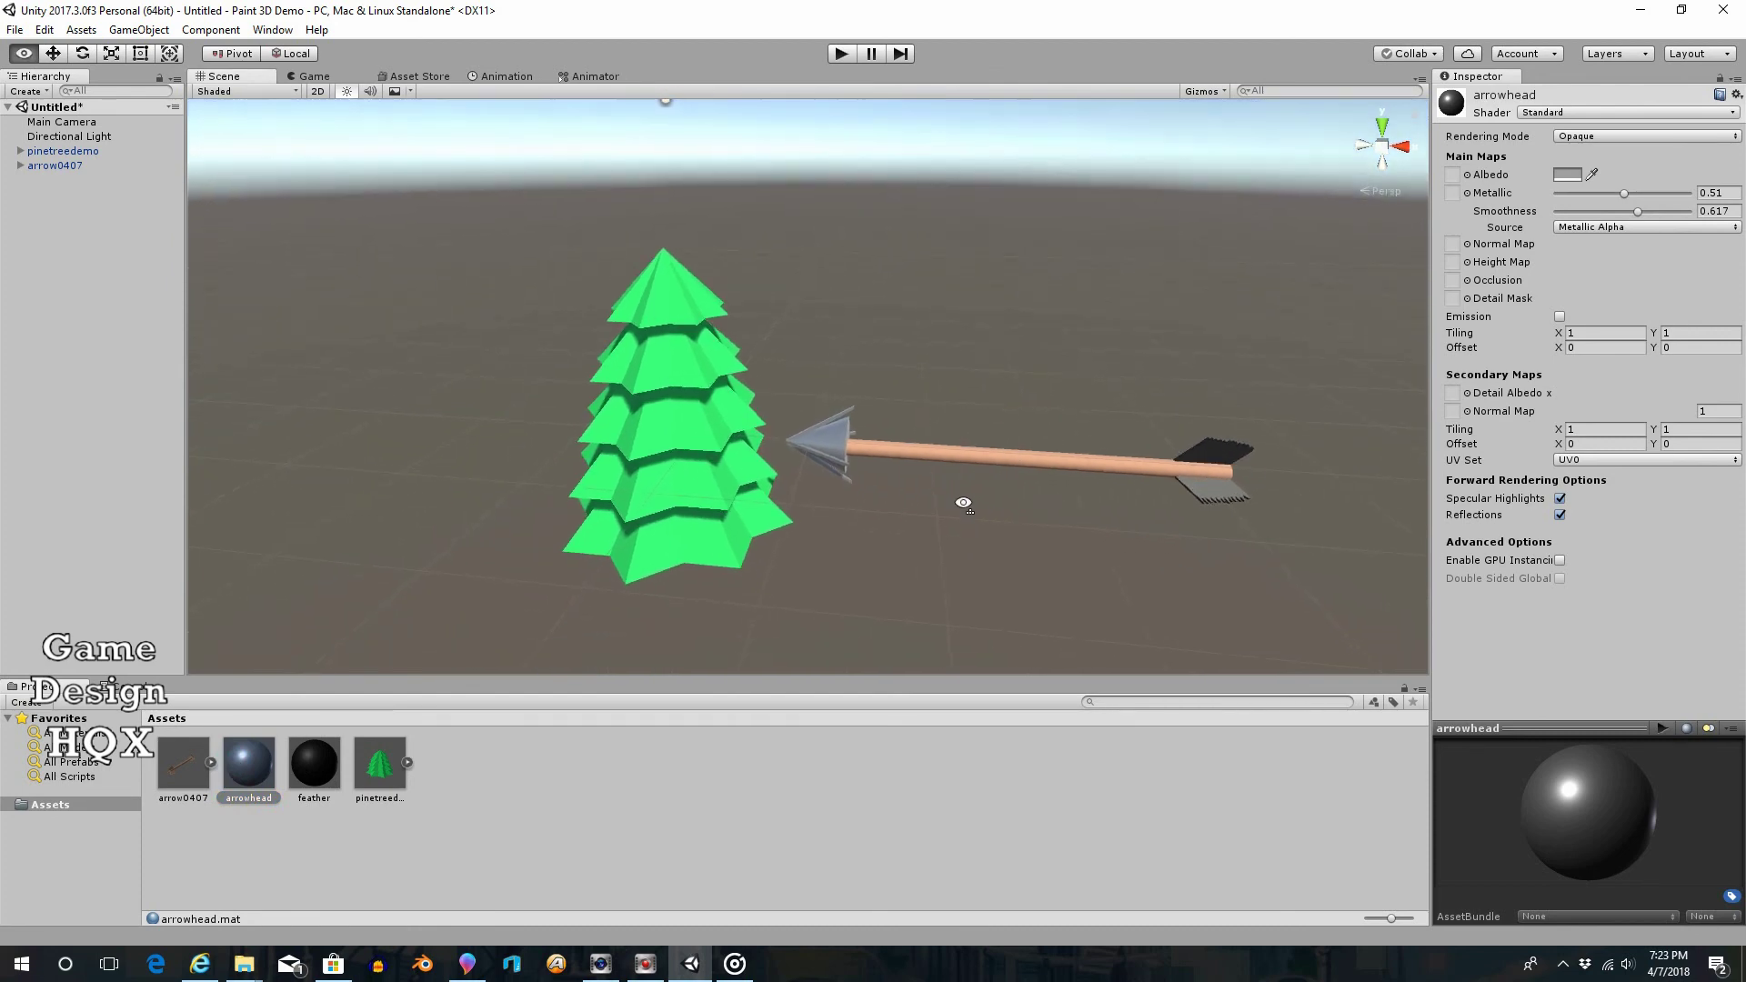
{"action": "left_click_drag", "start_coordinate": [844, 484], "coordinate": [801, 574], "text": "alt"}
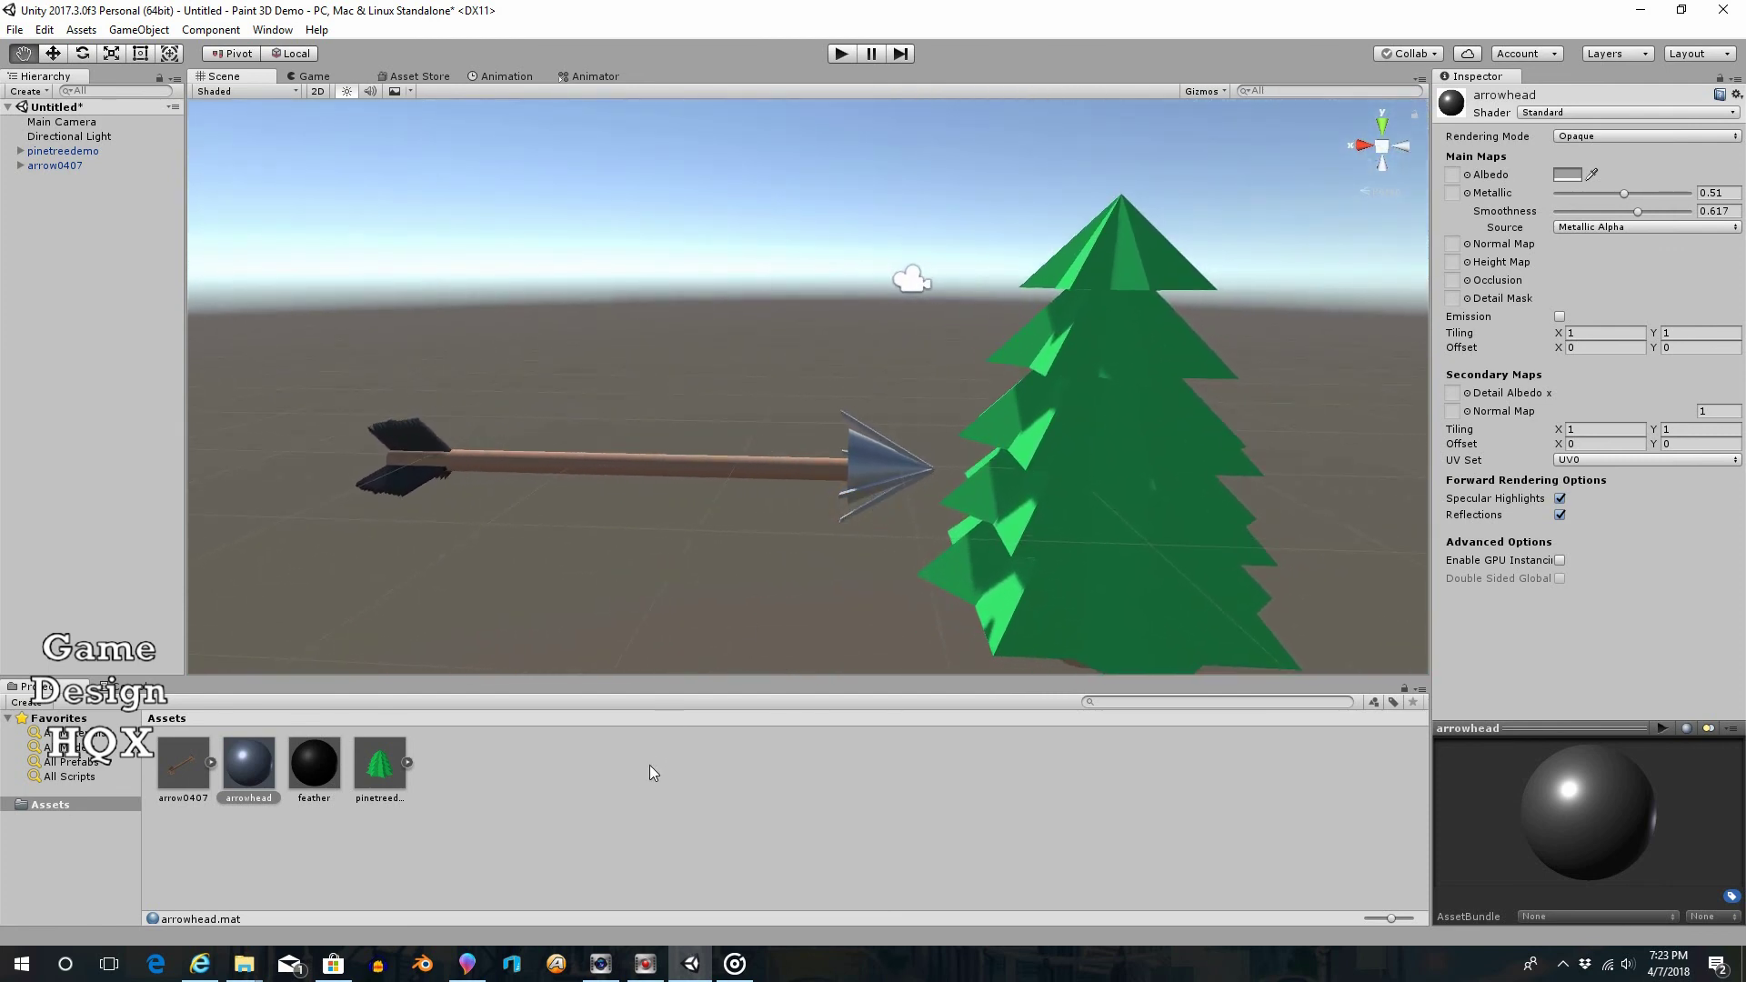